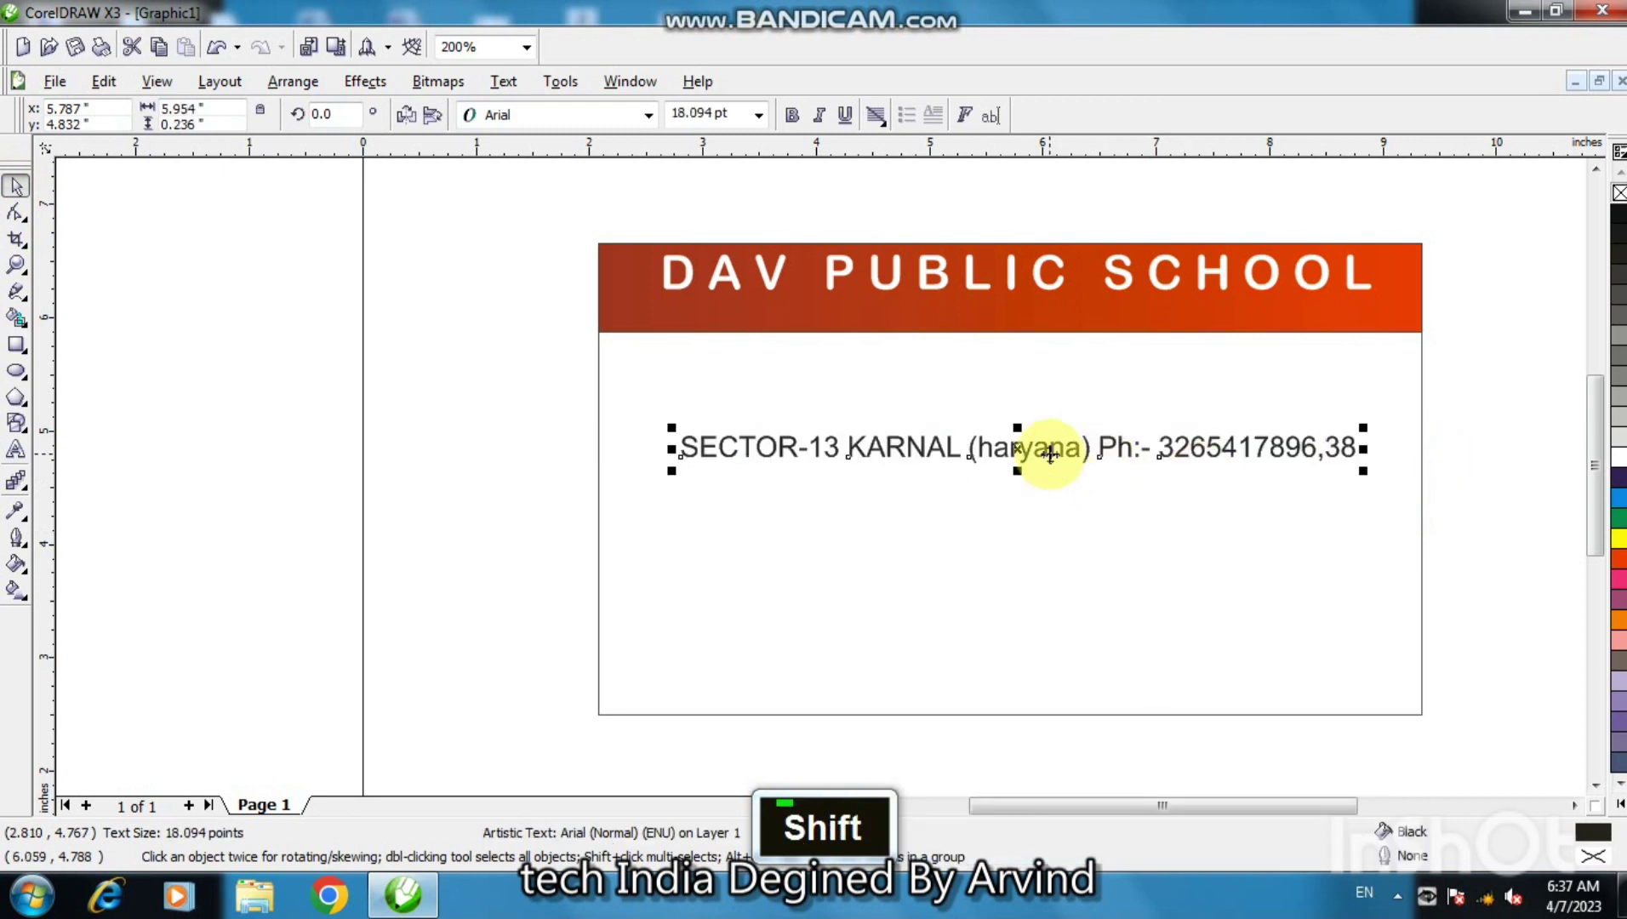
# - Move the address line into the red header, shrink it to about 13 pt, white with no outline
pyautogui.moveTo(1050, 453); pyautogui.dragTo(1053, 322)
pyautogui.press('shift')
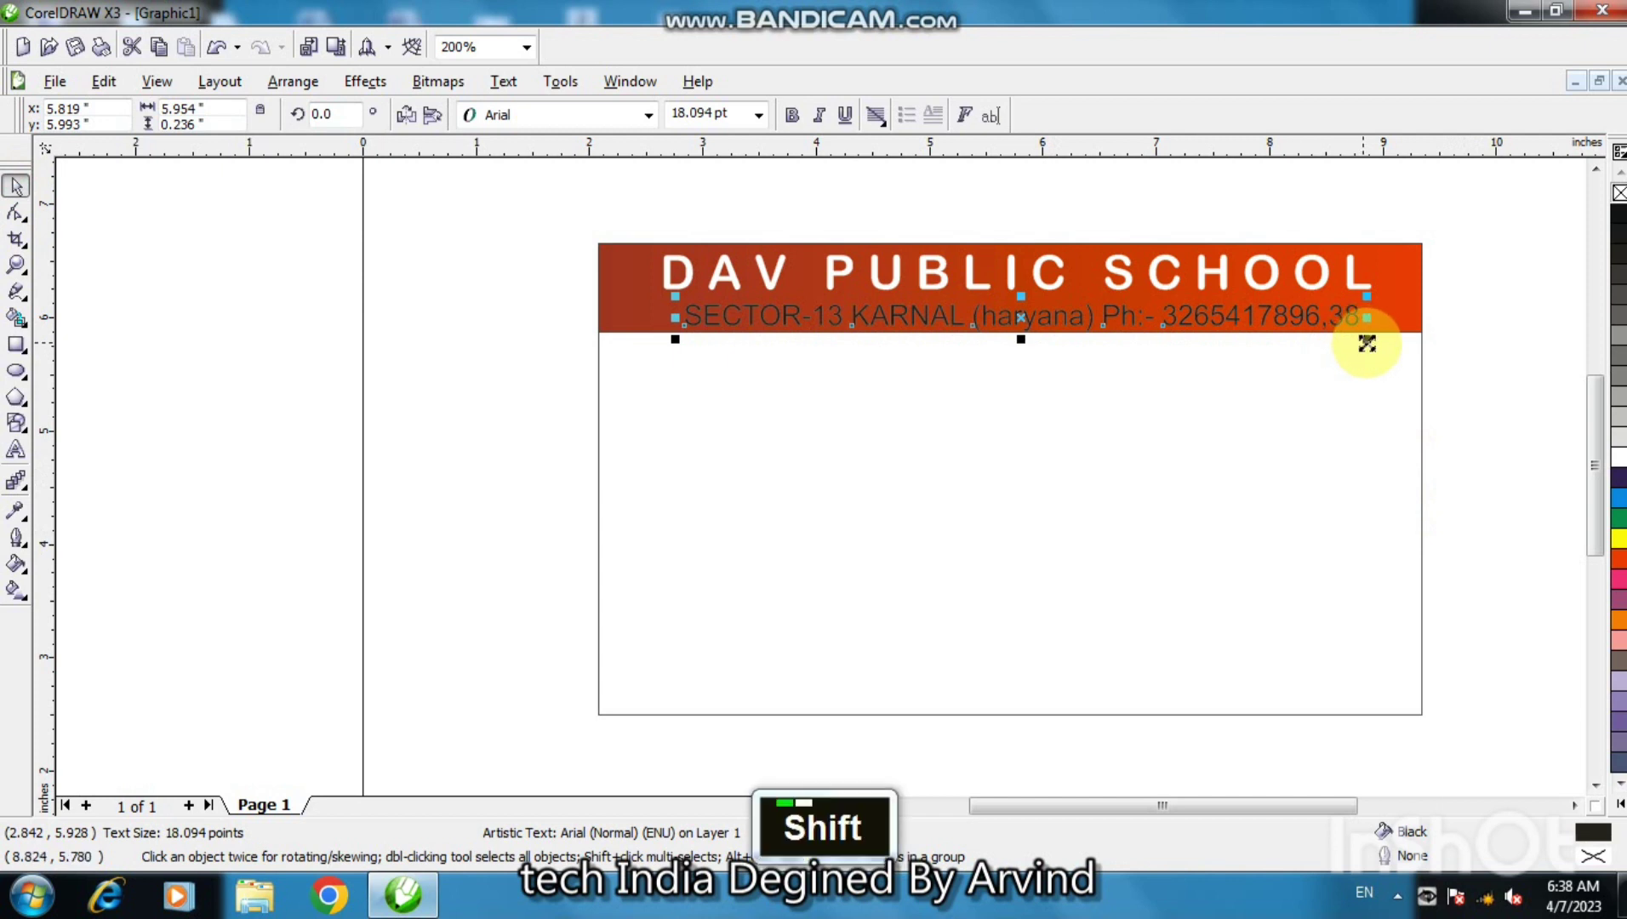
pyautogui.moveTo(1367, 341); pyautogui.dragTo(1369, 339)
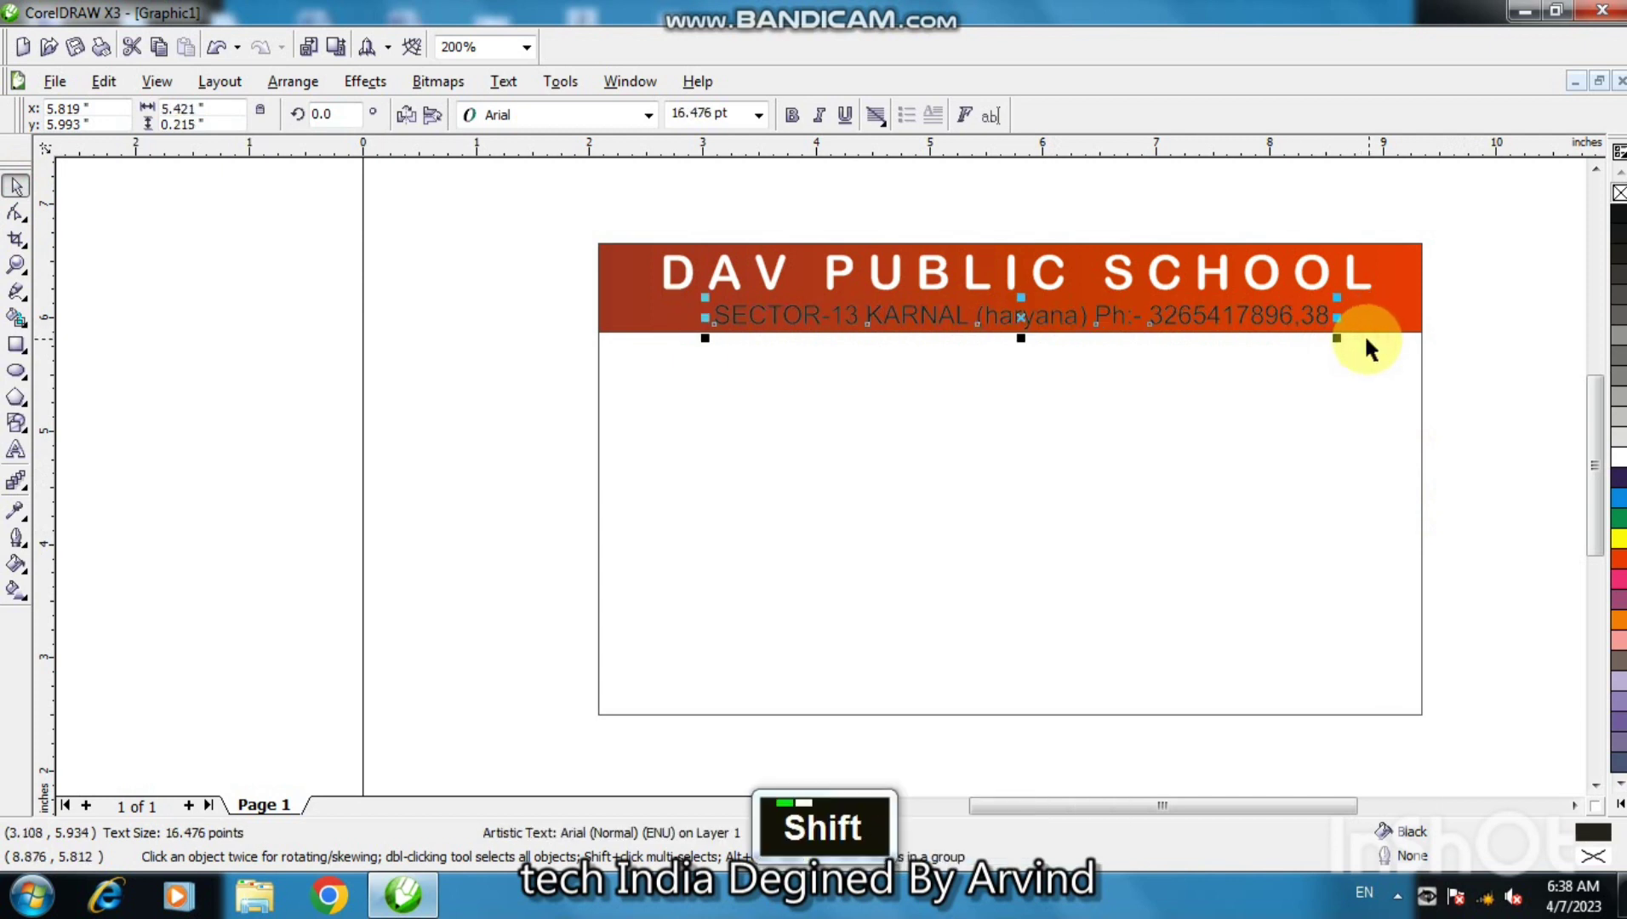
pyautogui.click(1620, 460)
pyautogui.rightClick(1619, 194)
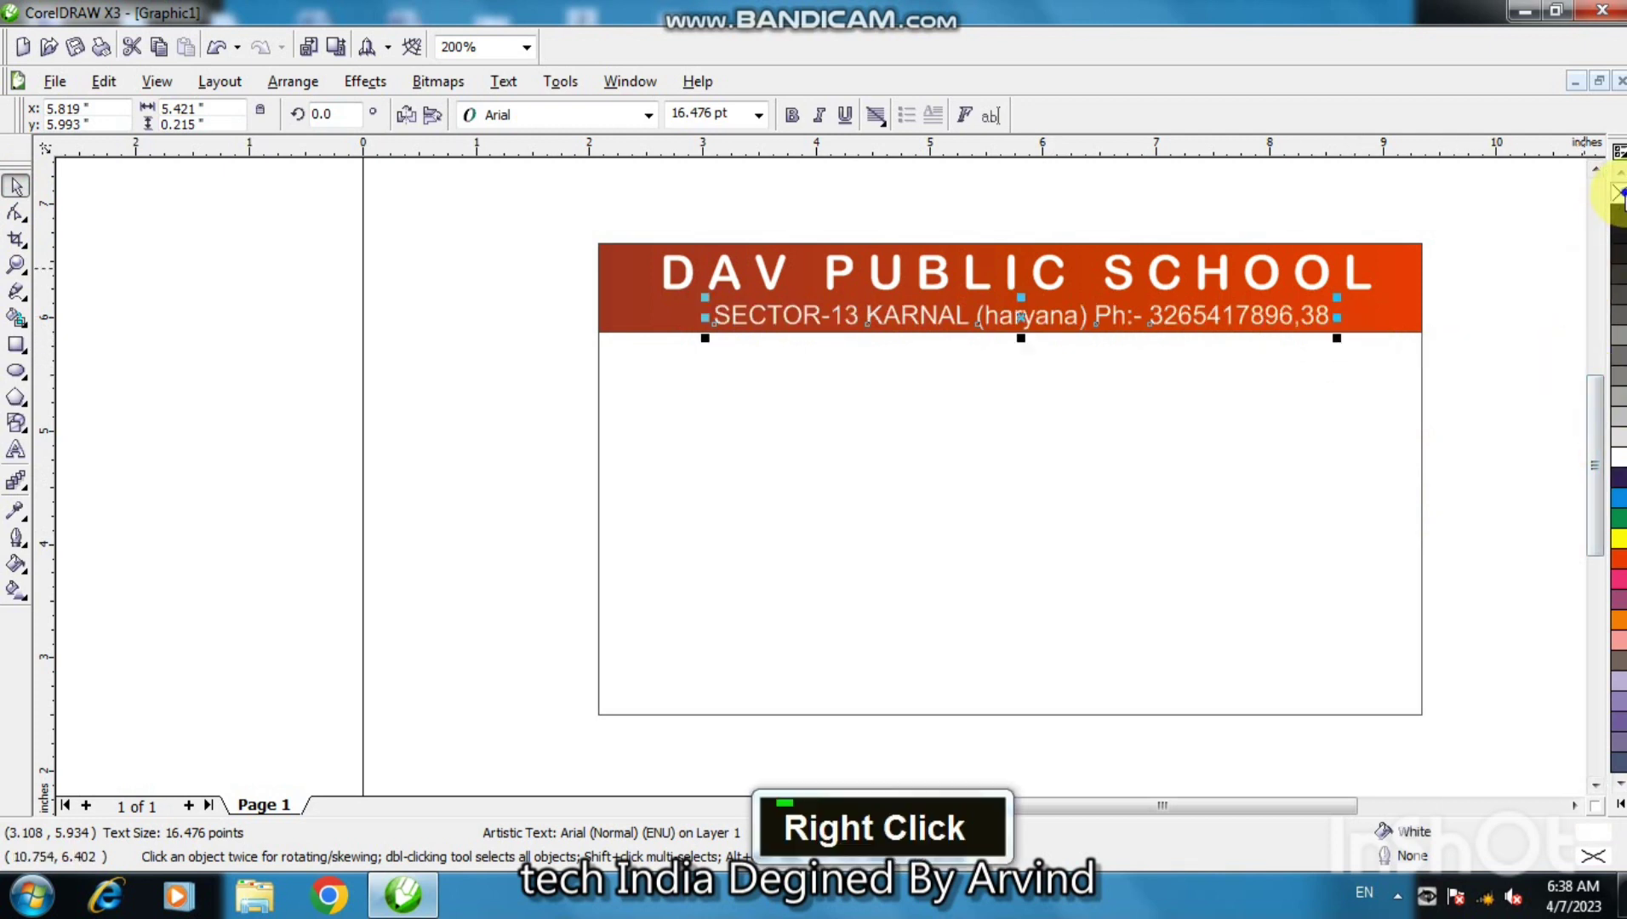
pyautogui.keyDown('shift'); pyautogui.click(1333, 335); pyautogui.keyUp('shift')
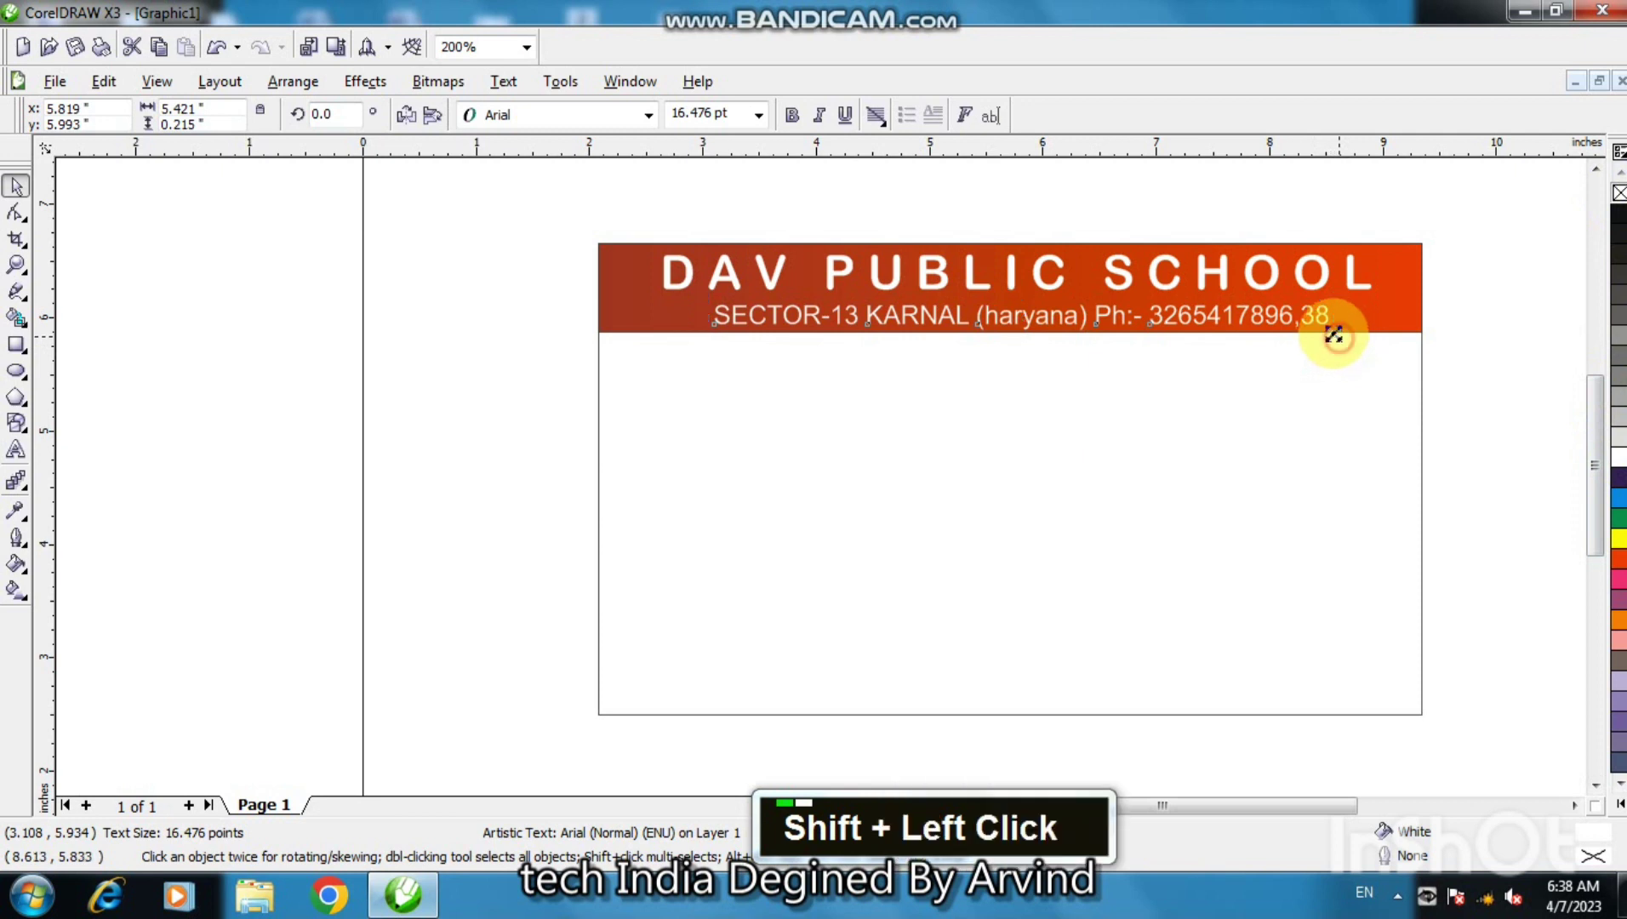
pyautogui.moveTo(1333, 334); pyautogui.dragTo(1333, 337)
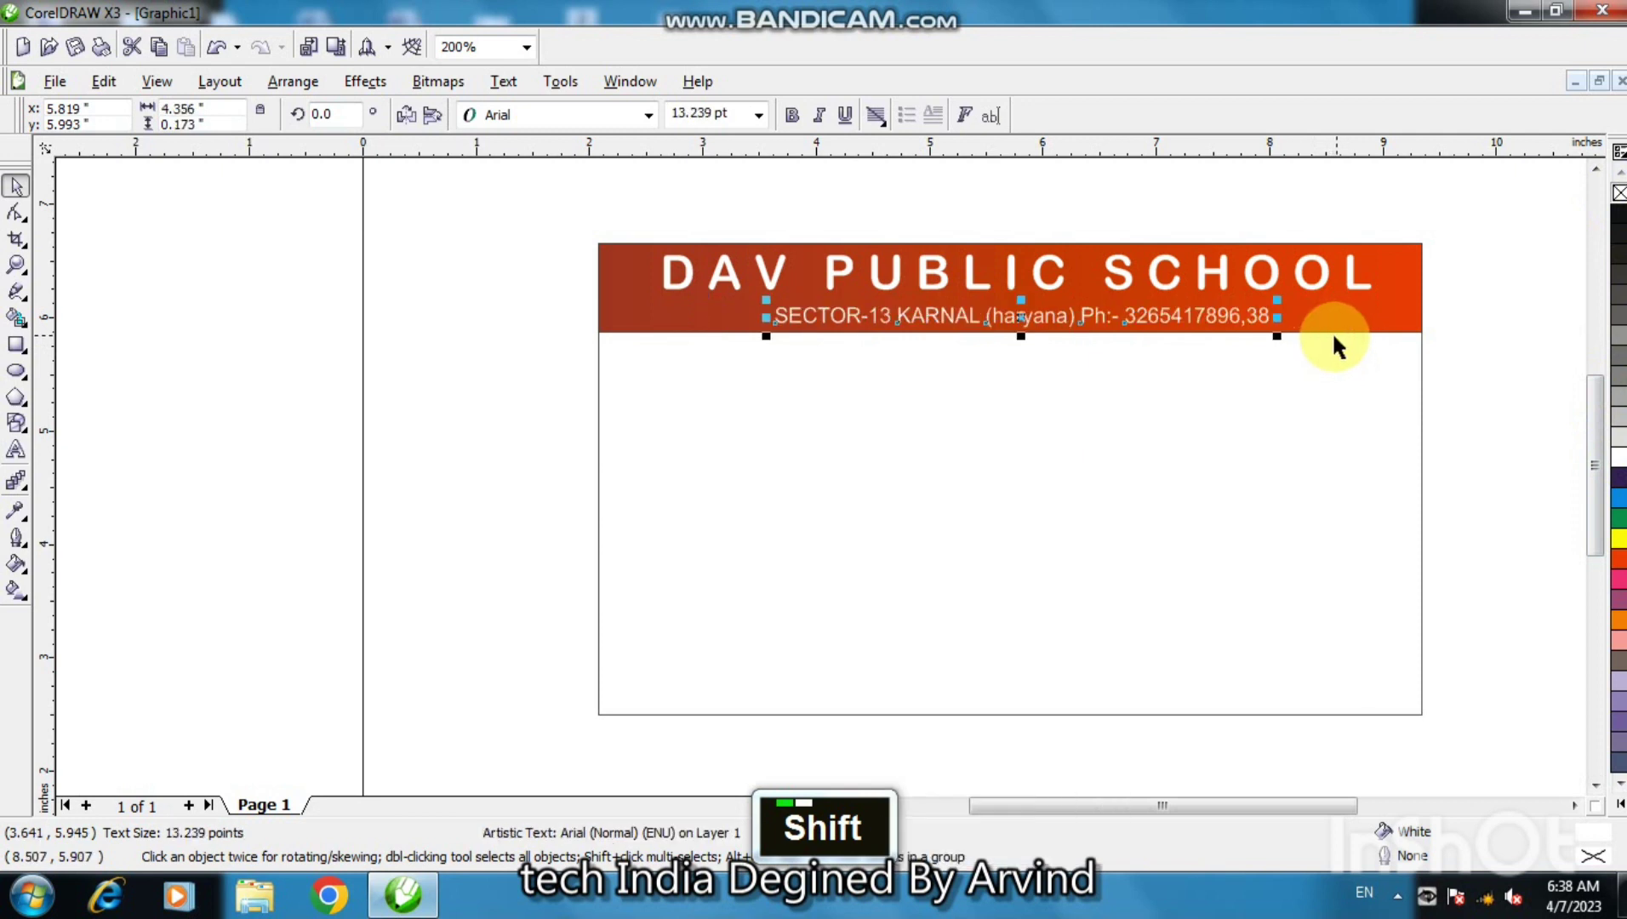
pyautogui.moveTo(1022, 332); pyautogui.dragTo(1024, 331)
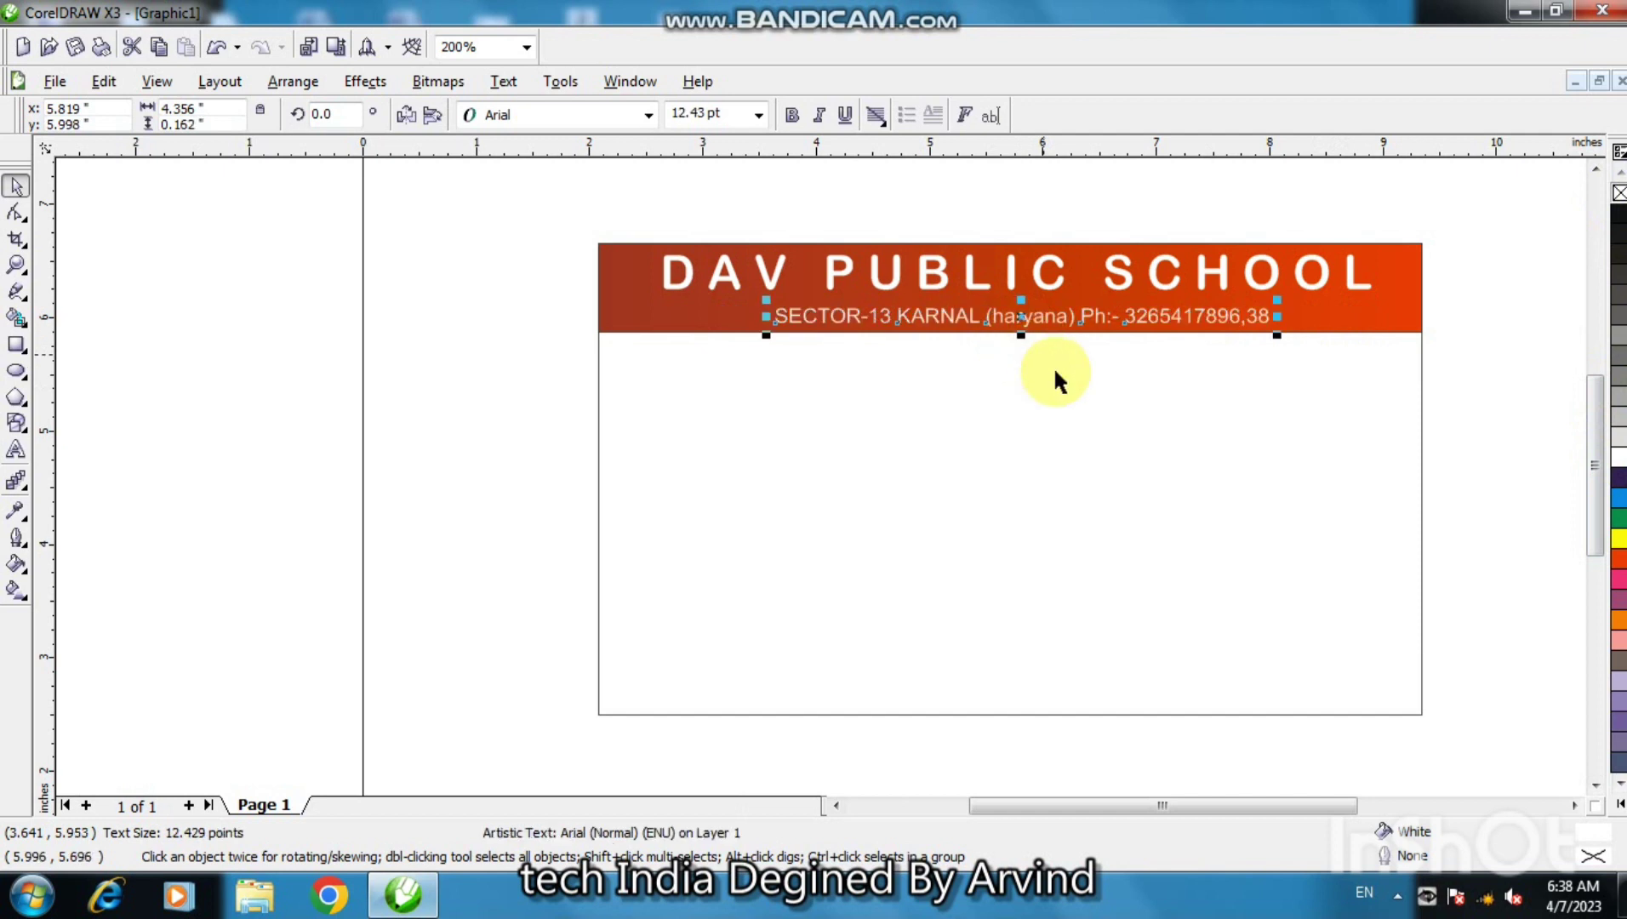
# - Nudge the address text up, group it with the DAV PUBLIC SCHOOL title, and select the header
pyautogui.click(1073, 389)
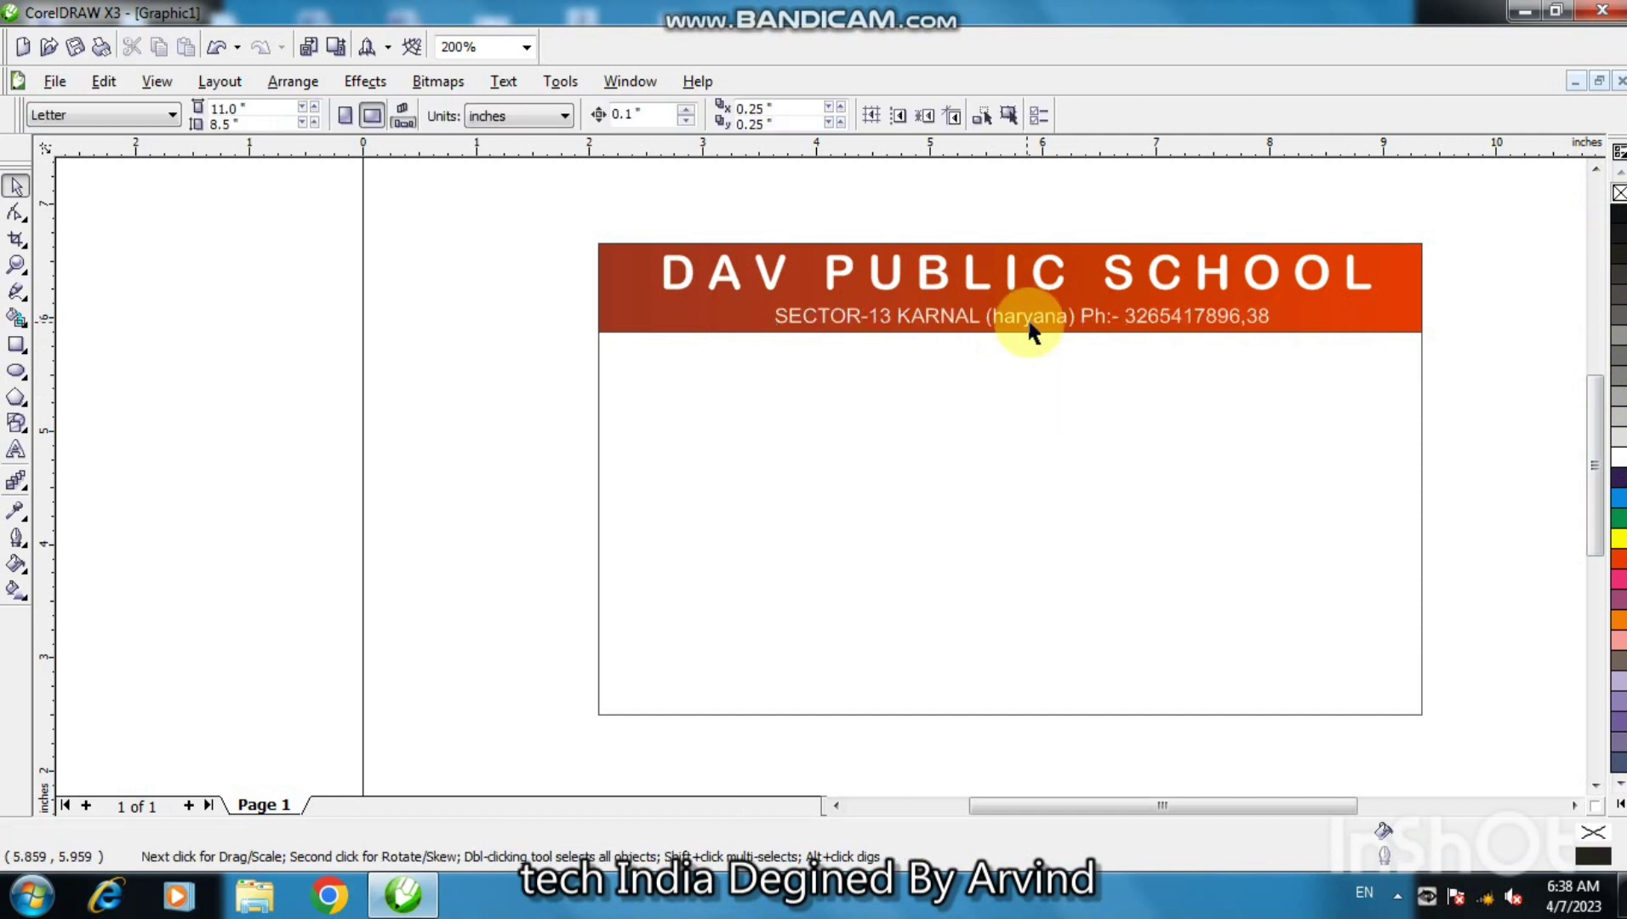
pyautogui.click(1033, 321)
pyautogui.hotkey('ctrl', 'Up')
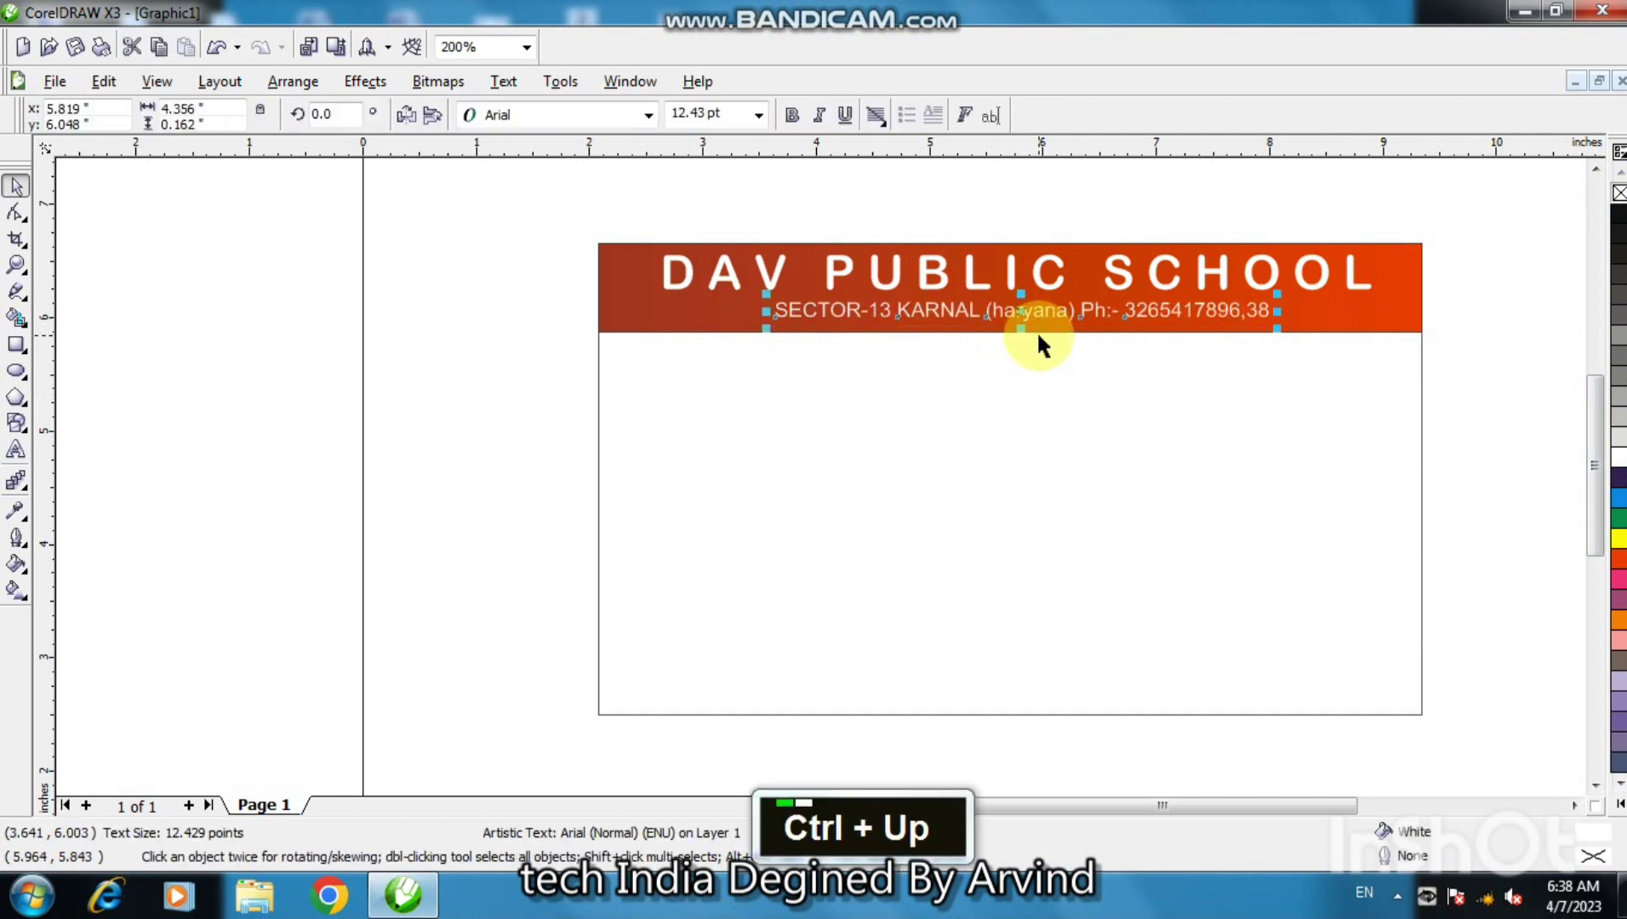
pyautogui.keyDown('shift'); pyautogui.click(983, 285); pyautogui.keyUp('shift')
pyautogui.hotkey('ctrl', 'g')
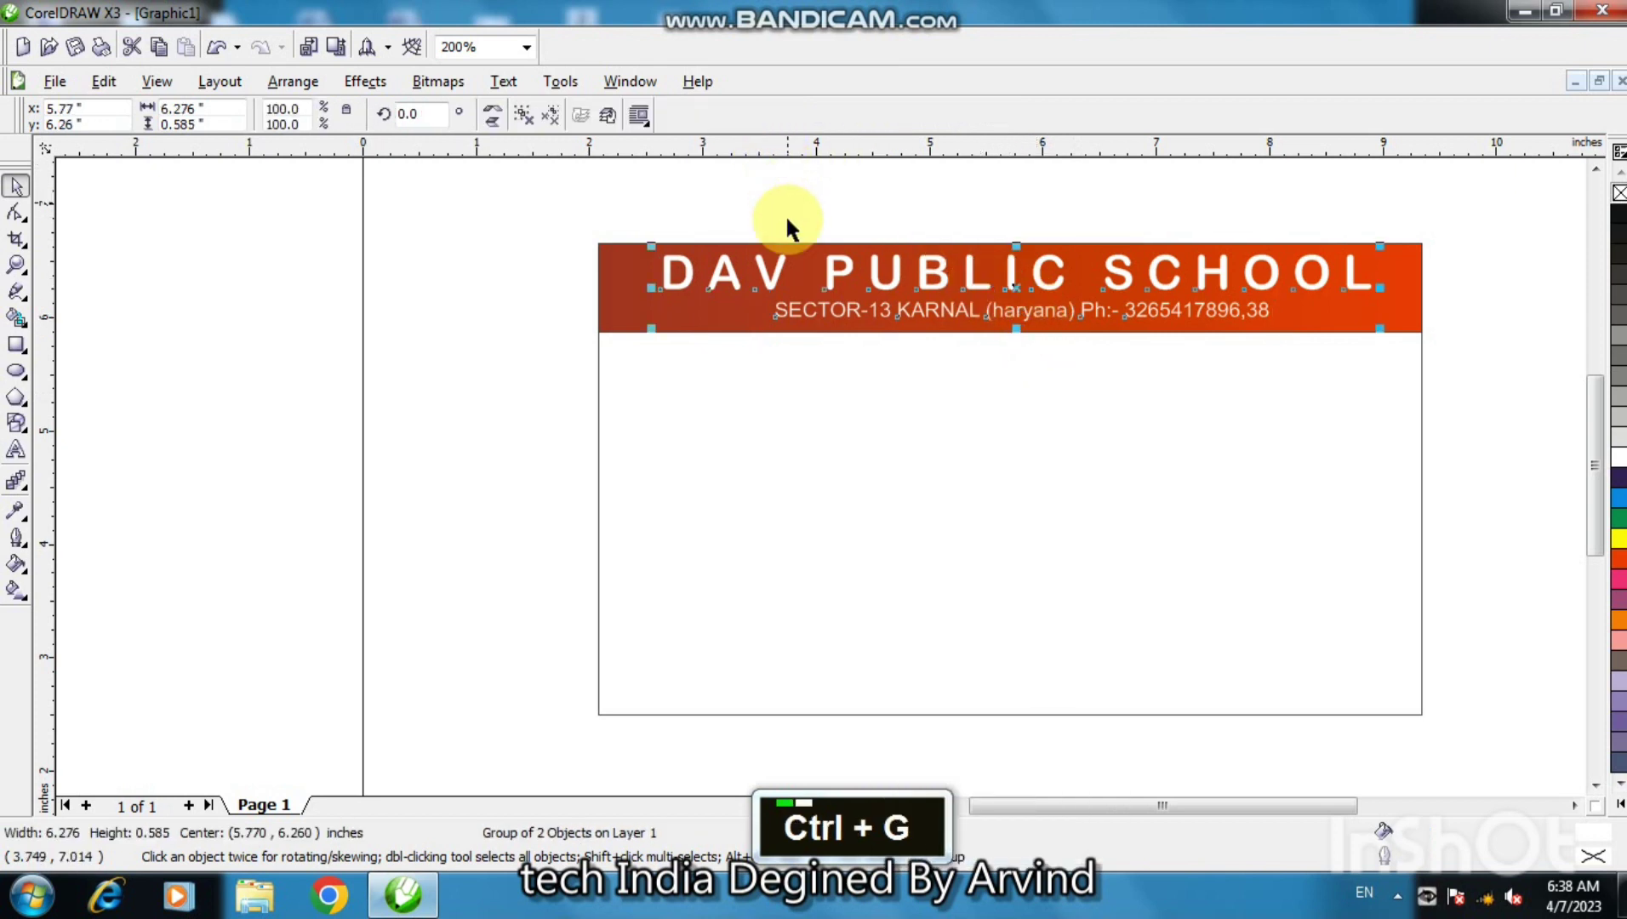
pyautogui.keyDown('shift'); pyautogui.click(734, 321); pyautogui.keyUp('shift')
# - Centre the title-and-address group horizontally and vertically on the red header
pyautogui.press('c')
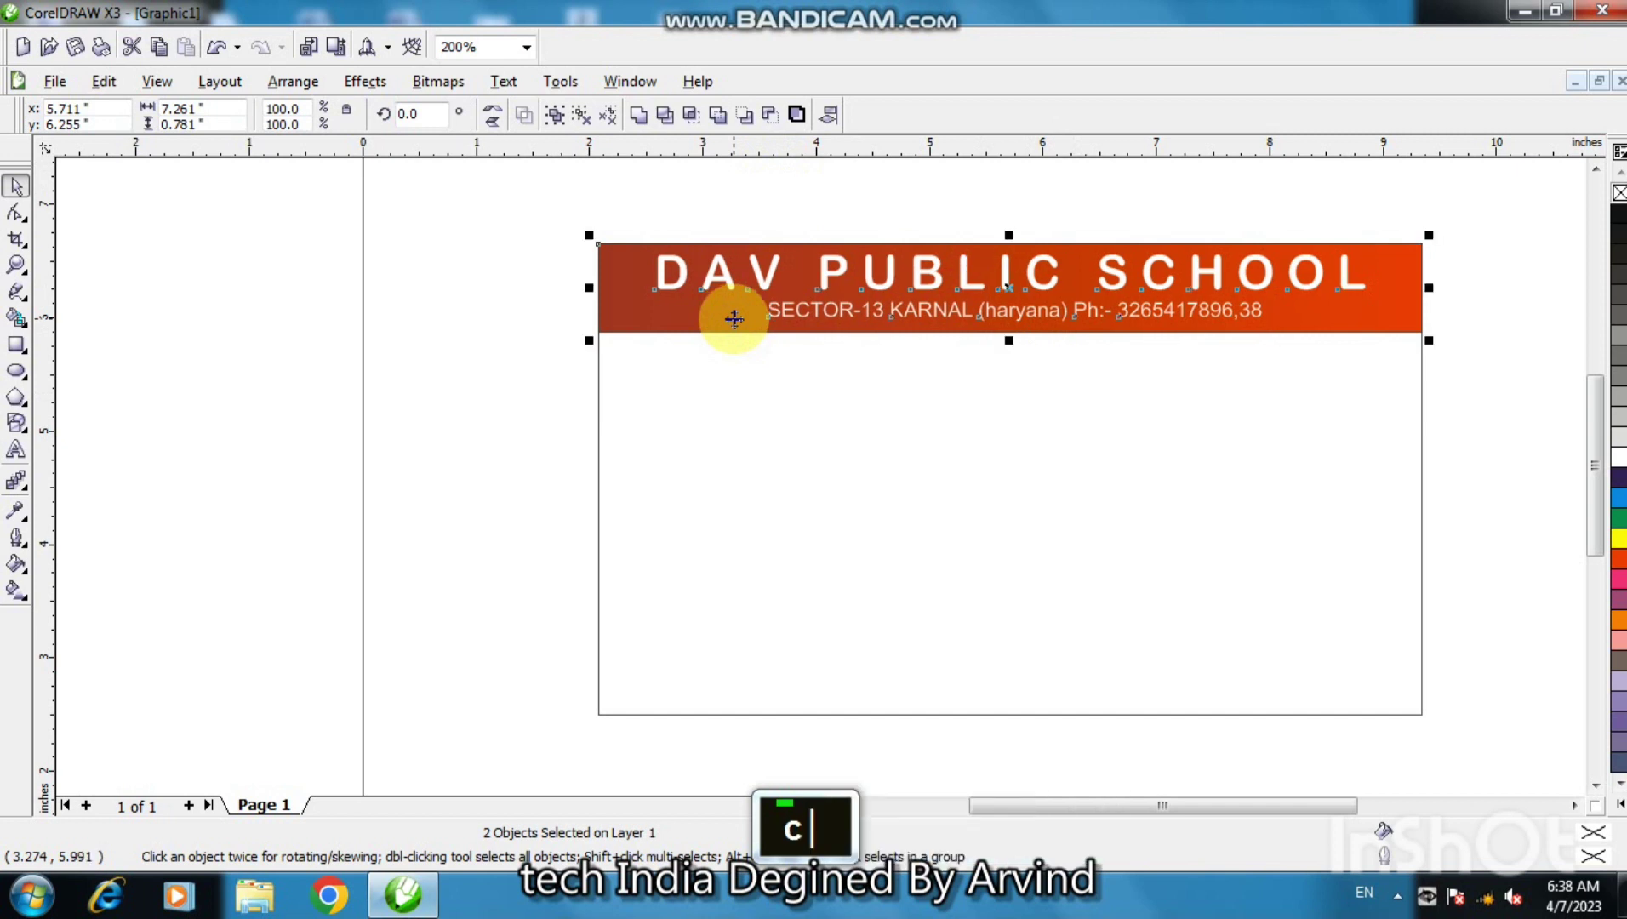
pyautogui.press('e')
pyautogui.press('w')
pyautogui.click(550, 366)
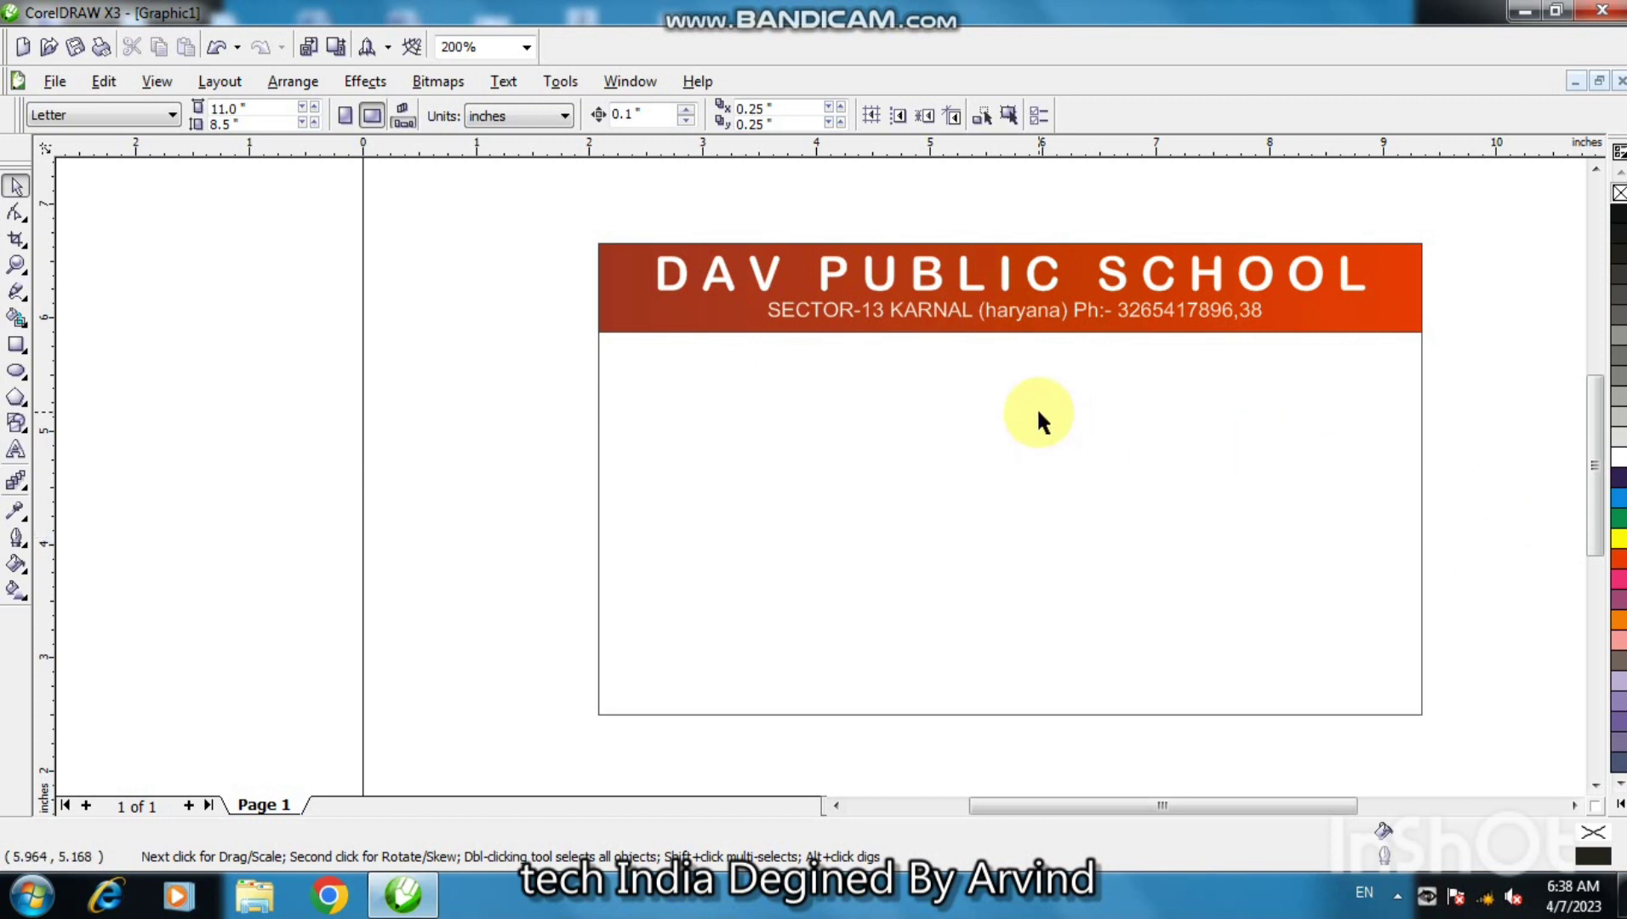
# - Extend the header's bottom edge down and add a thin white, outline-free strip across it
pyautogui.click(664, 320)
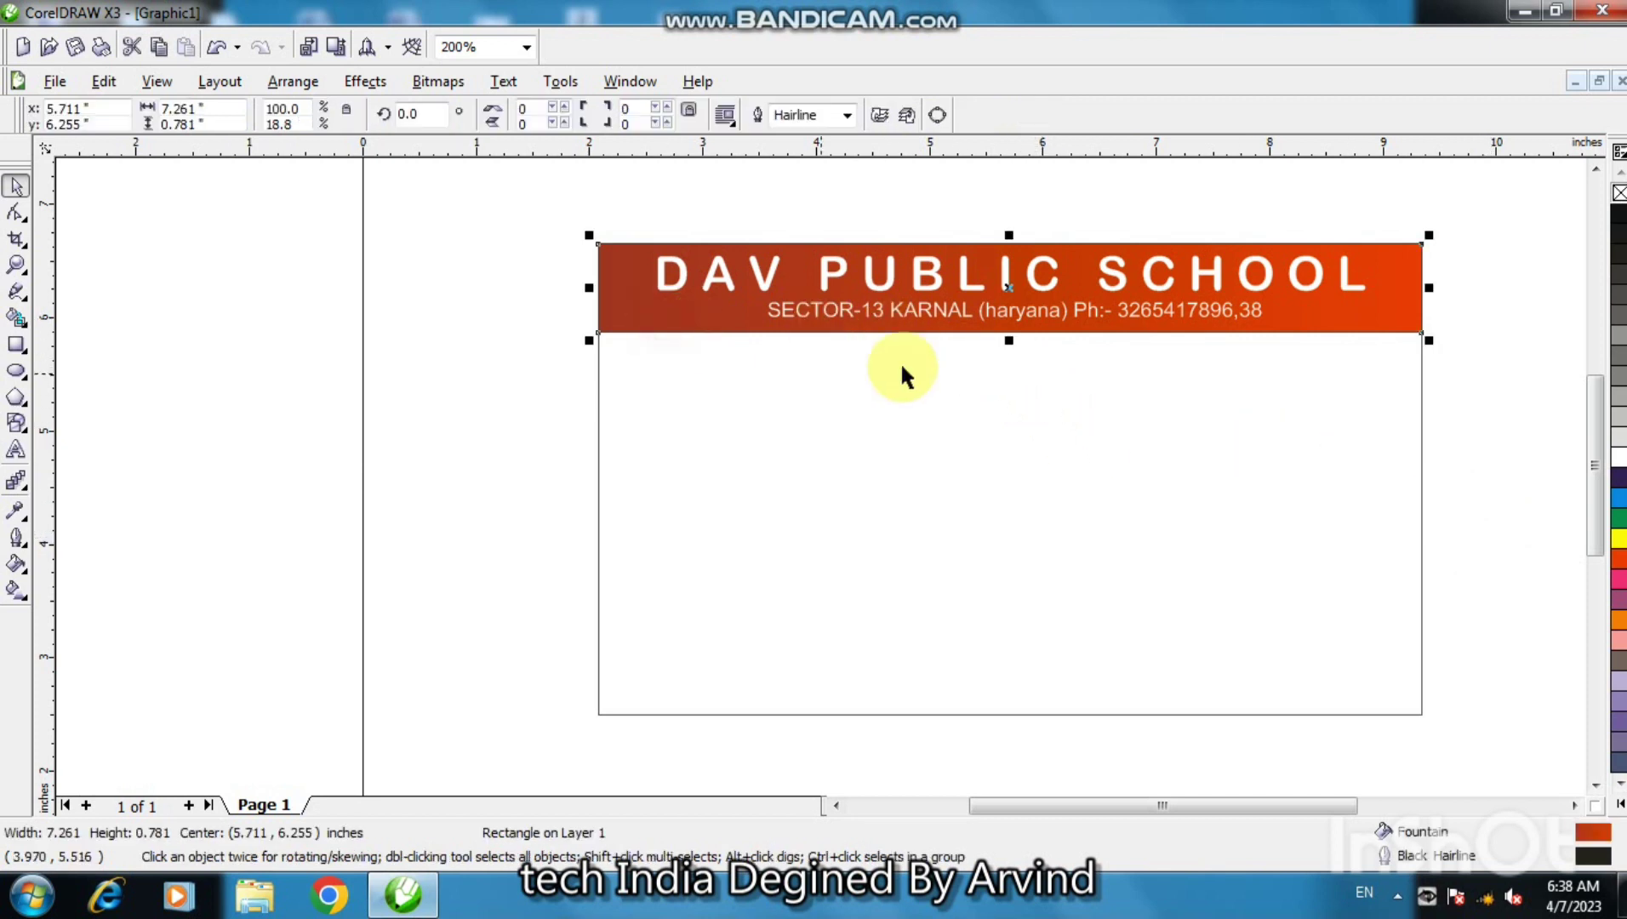
pyautogui.moveTo(1005, 343); pyautogui.dragTo(1006, 357)
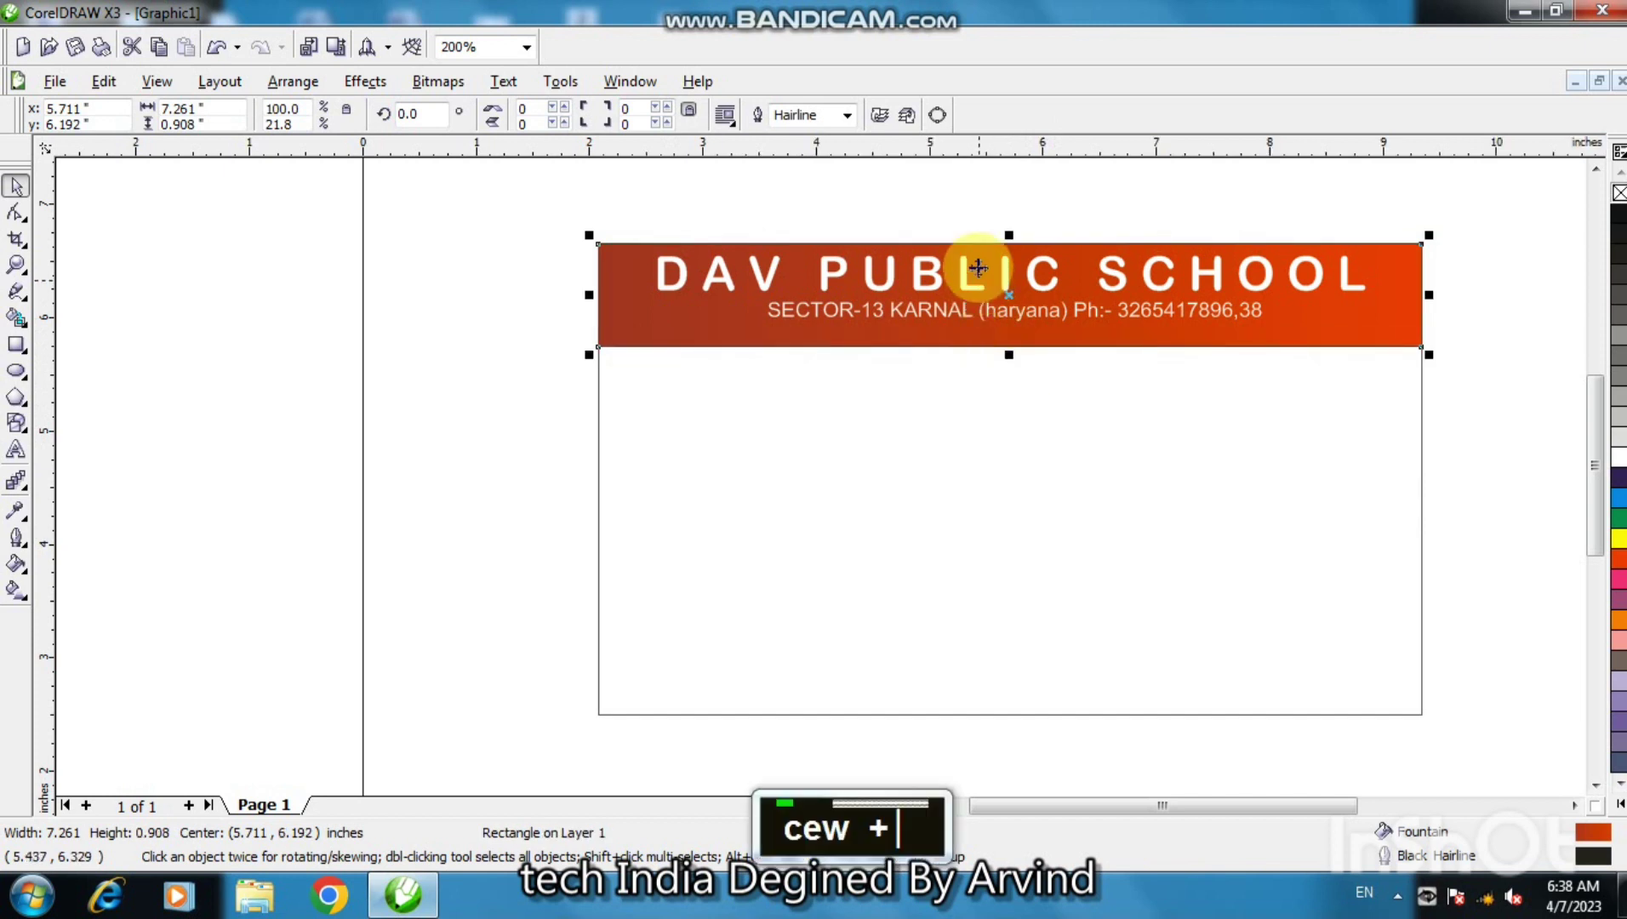
pyautogui.moveTo(1008, 236); pyautogui.dragTo(1011, 332)
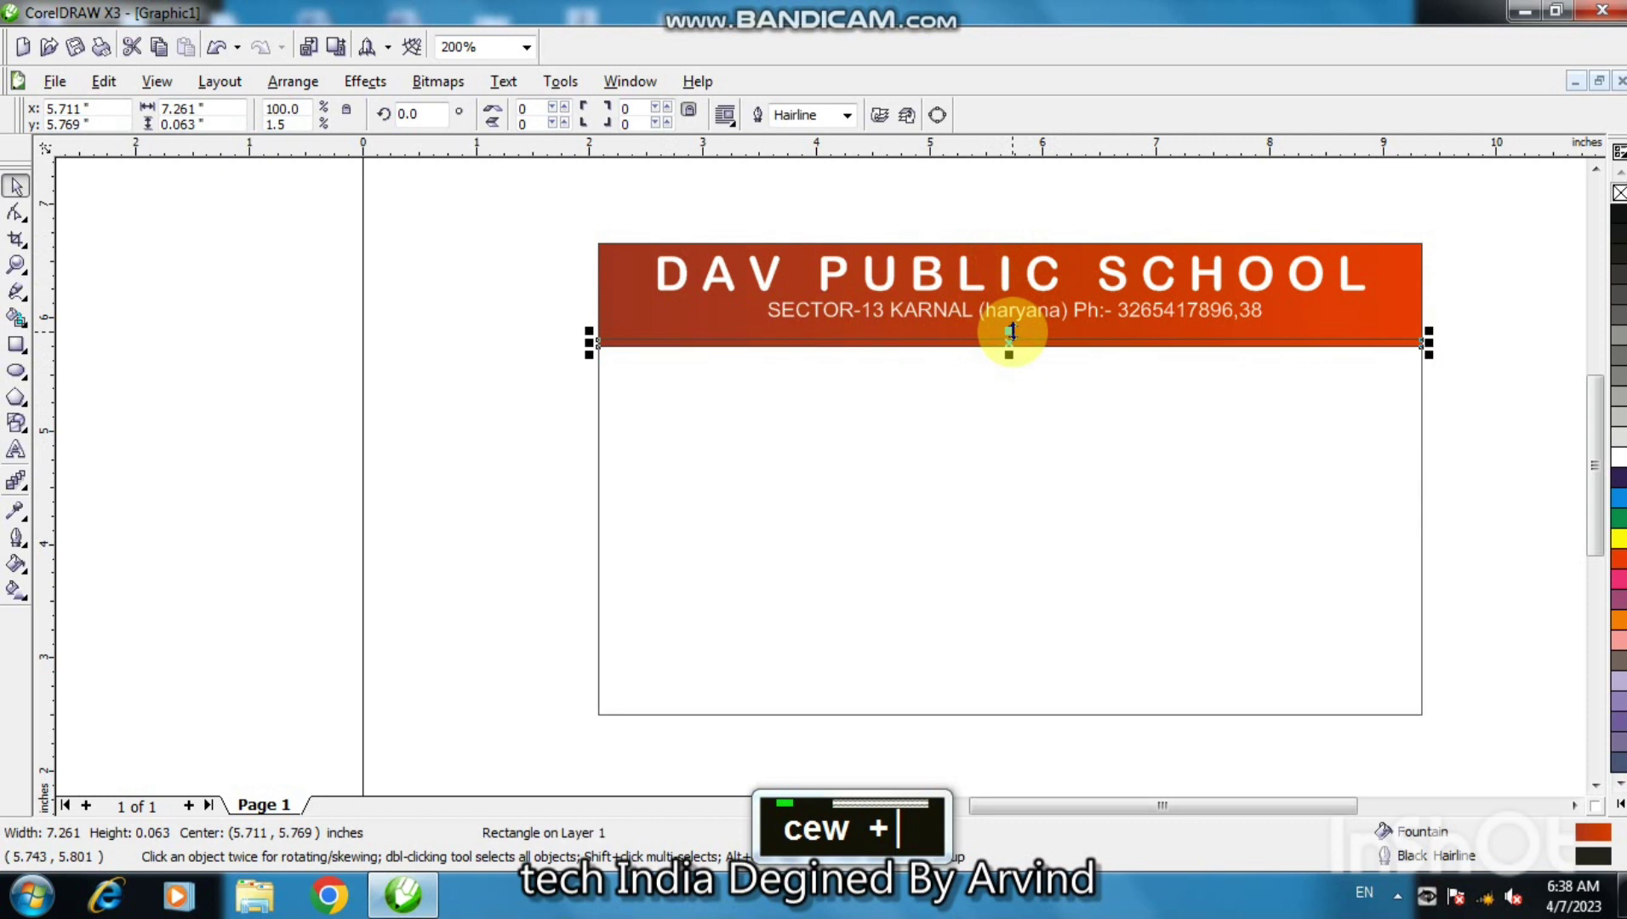
pyautogui.click(1619, 460)
pyautogui.hotkey('ctrl', 'Up')
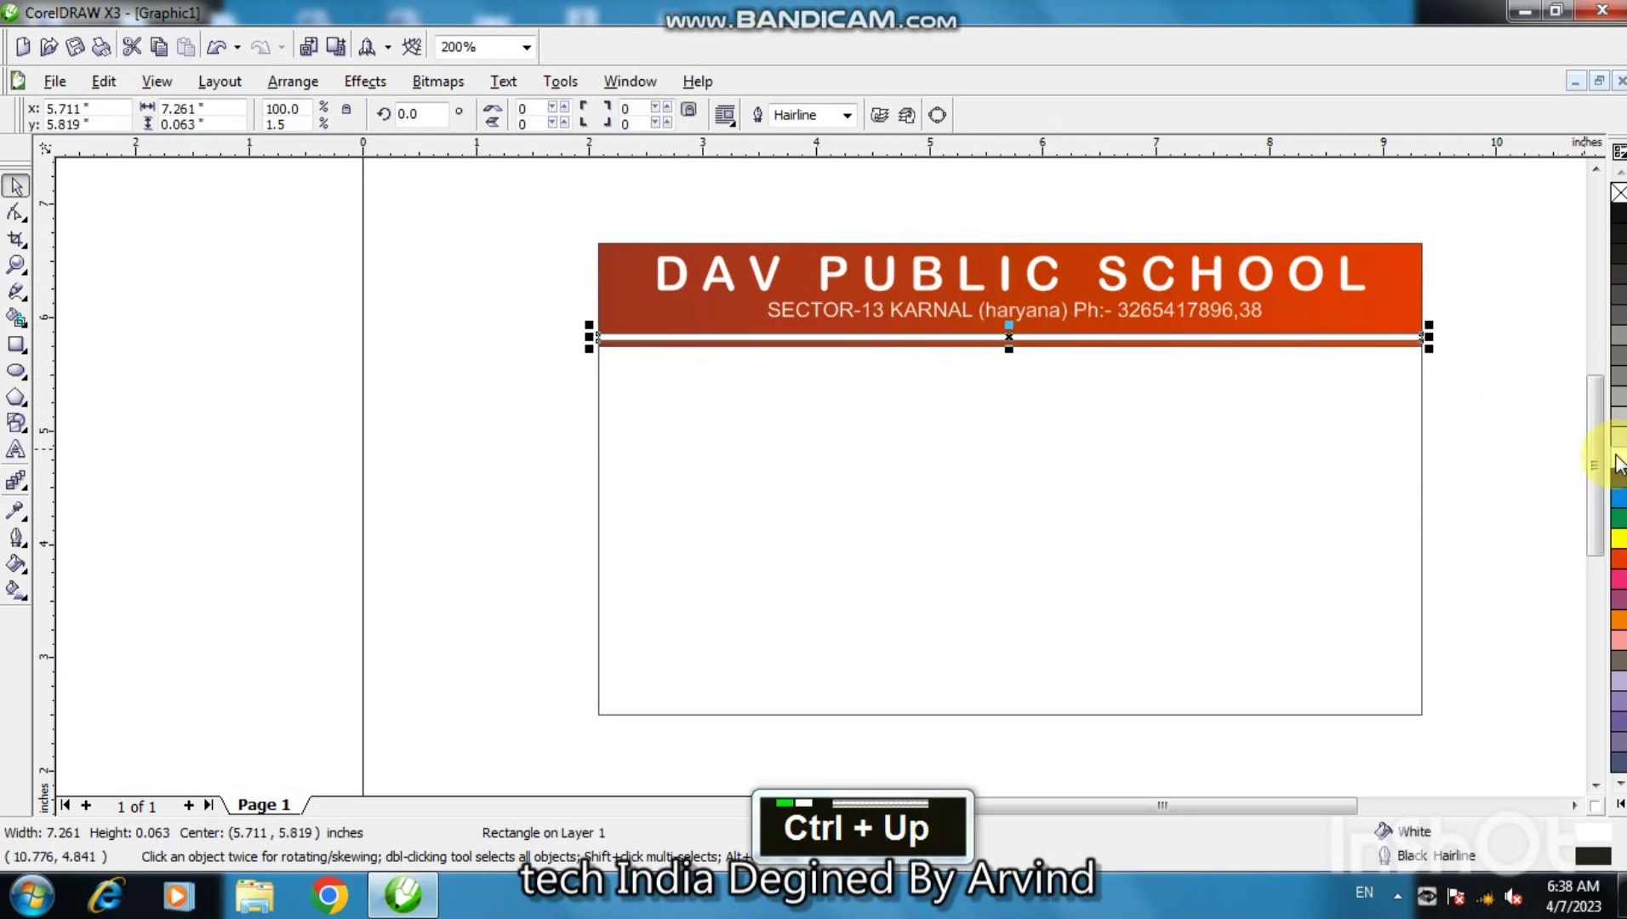
pyautogui.rightClick(1619, 197)
pyautogui.click(1123, 453)
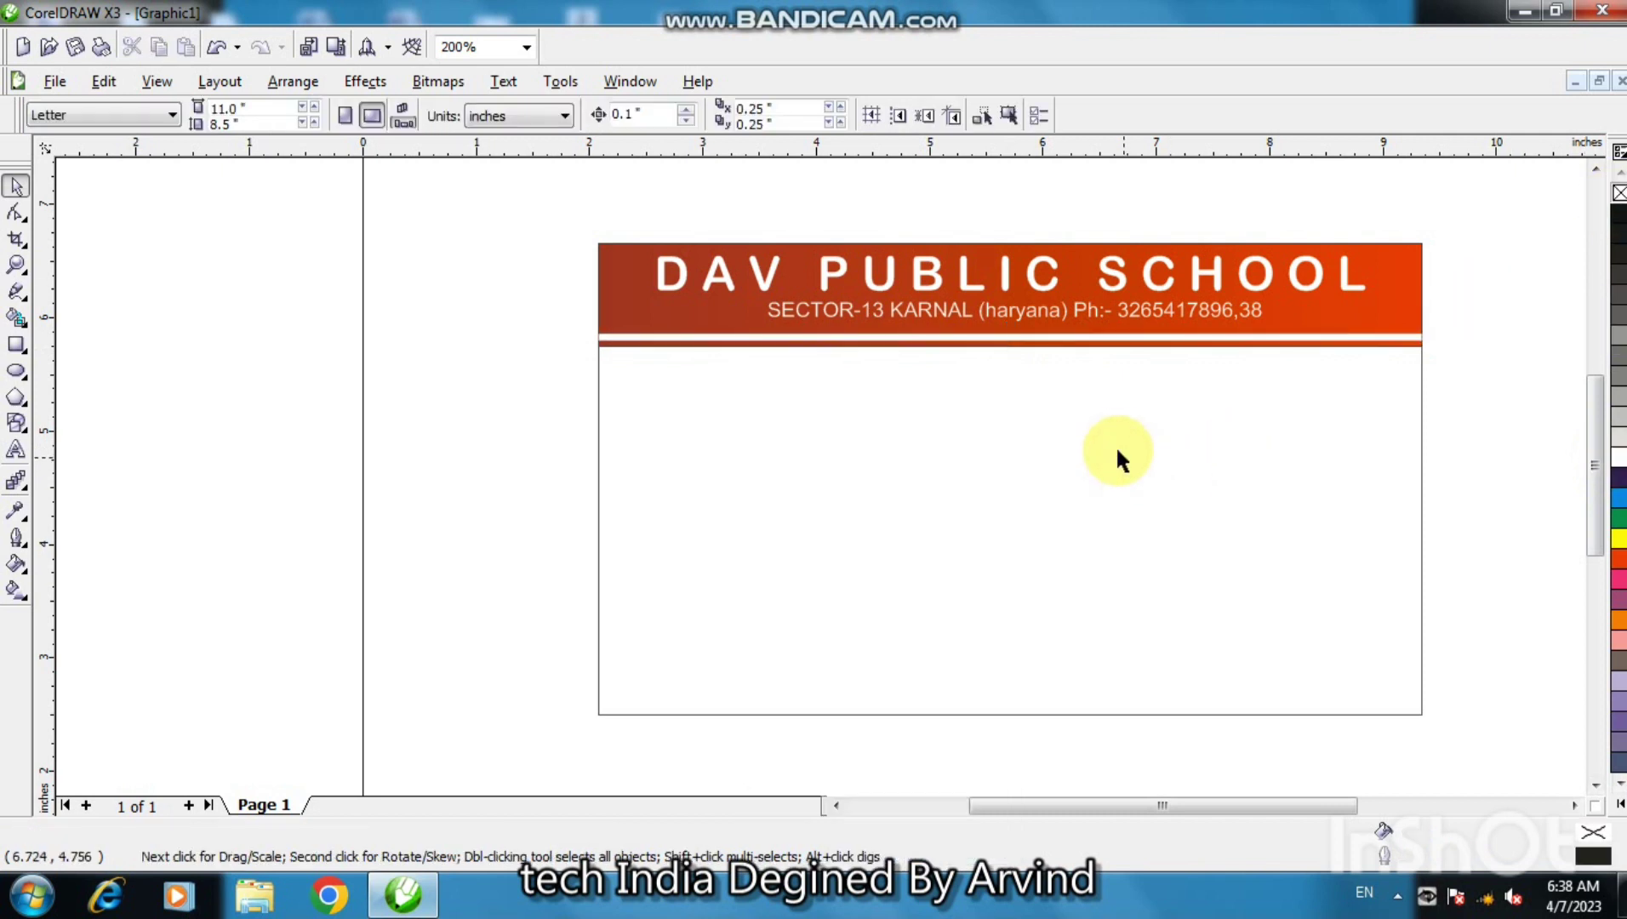
# - Thin the white stripe to 0.042" and set it just above the header's bottom edge
pyautogui.click(1087, 339)
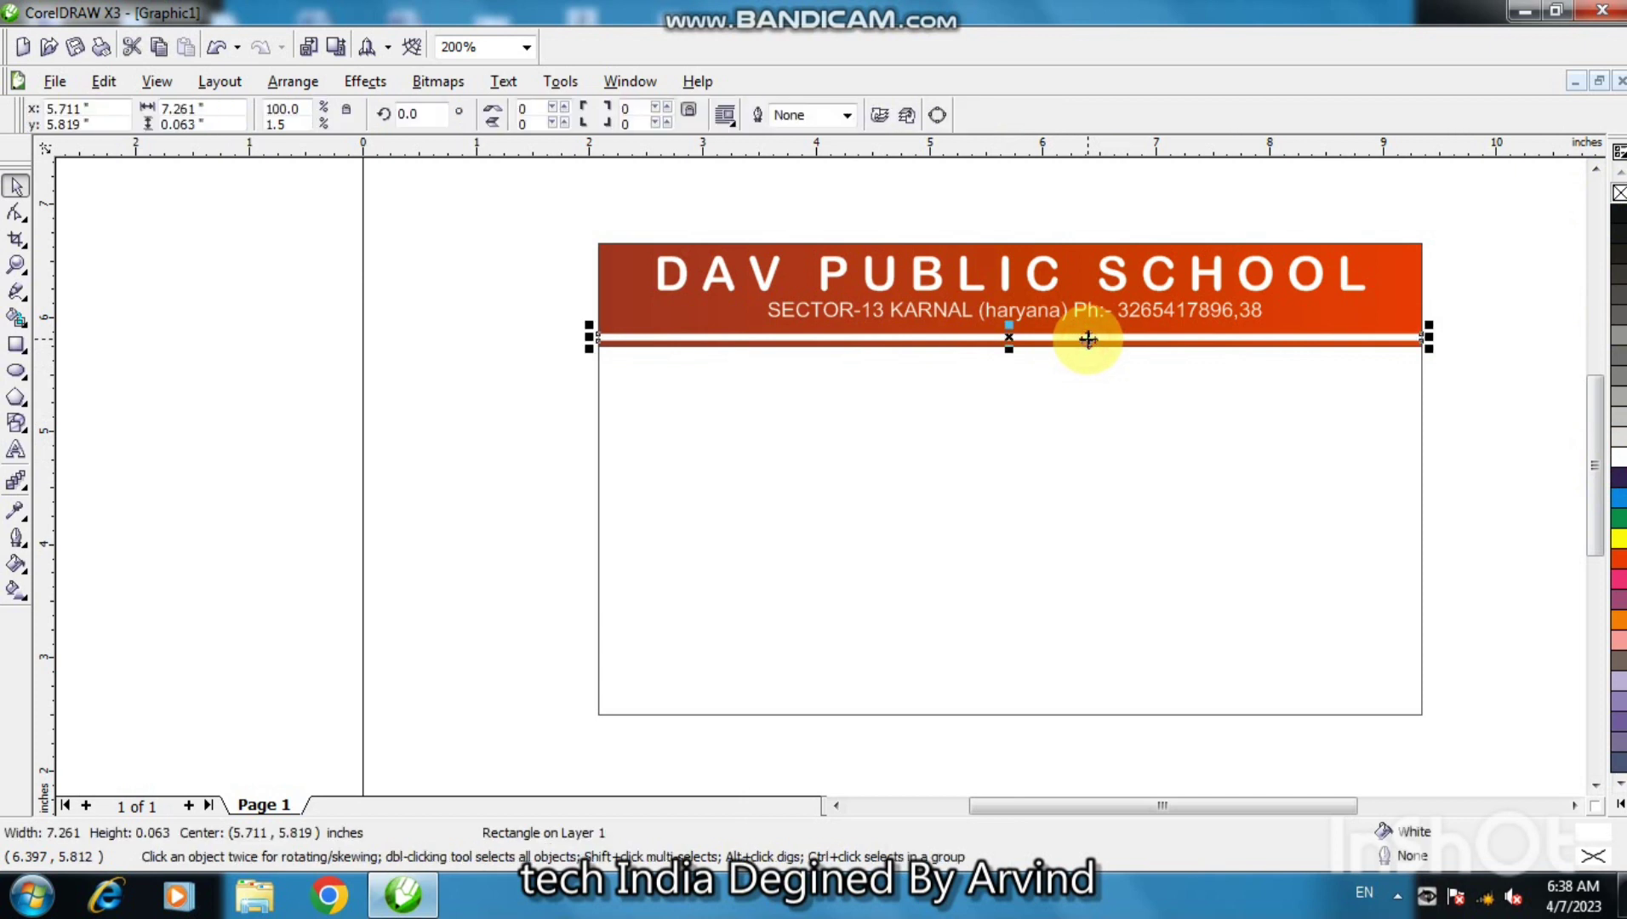
pyautogui.hotkey('ctrl', 'Up')
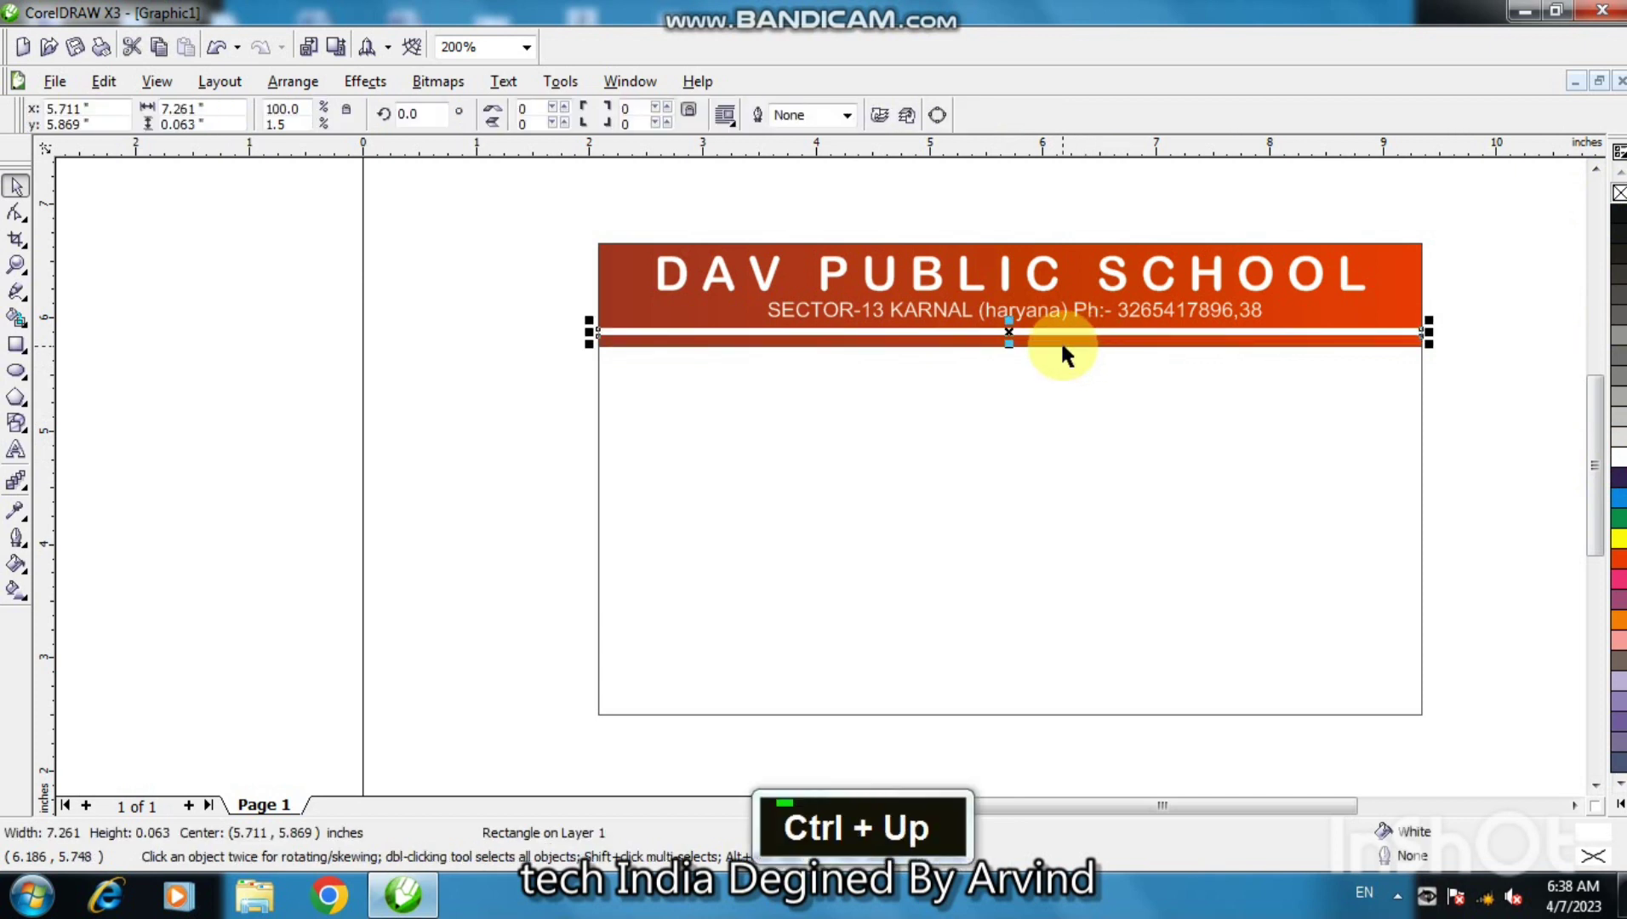
pyautogui.press('F2')
pyautogui.click(1049, 317)
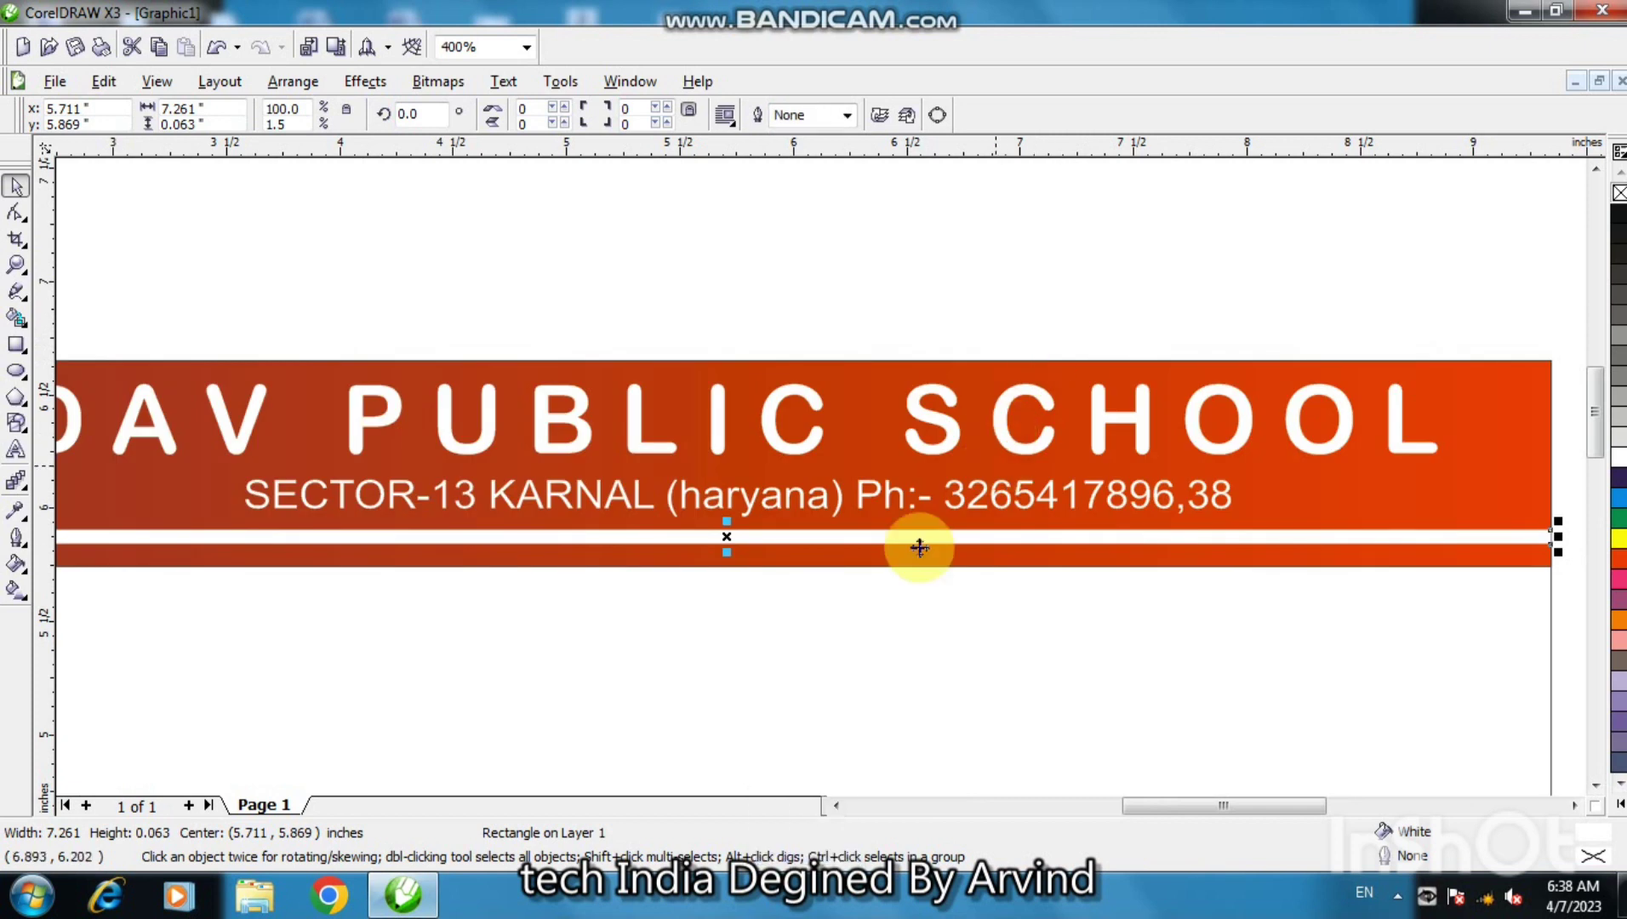
pyautogui.moveTo(910, 542); pyautogui.dragTo(908, 551)
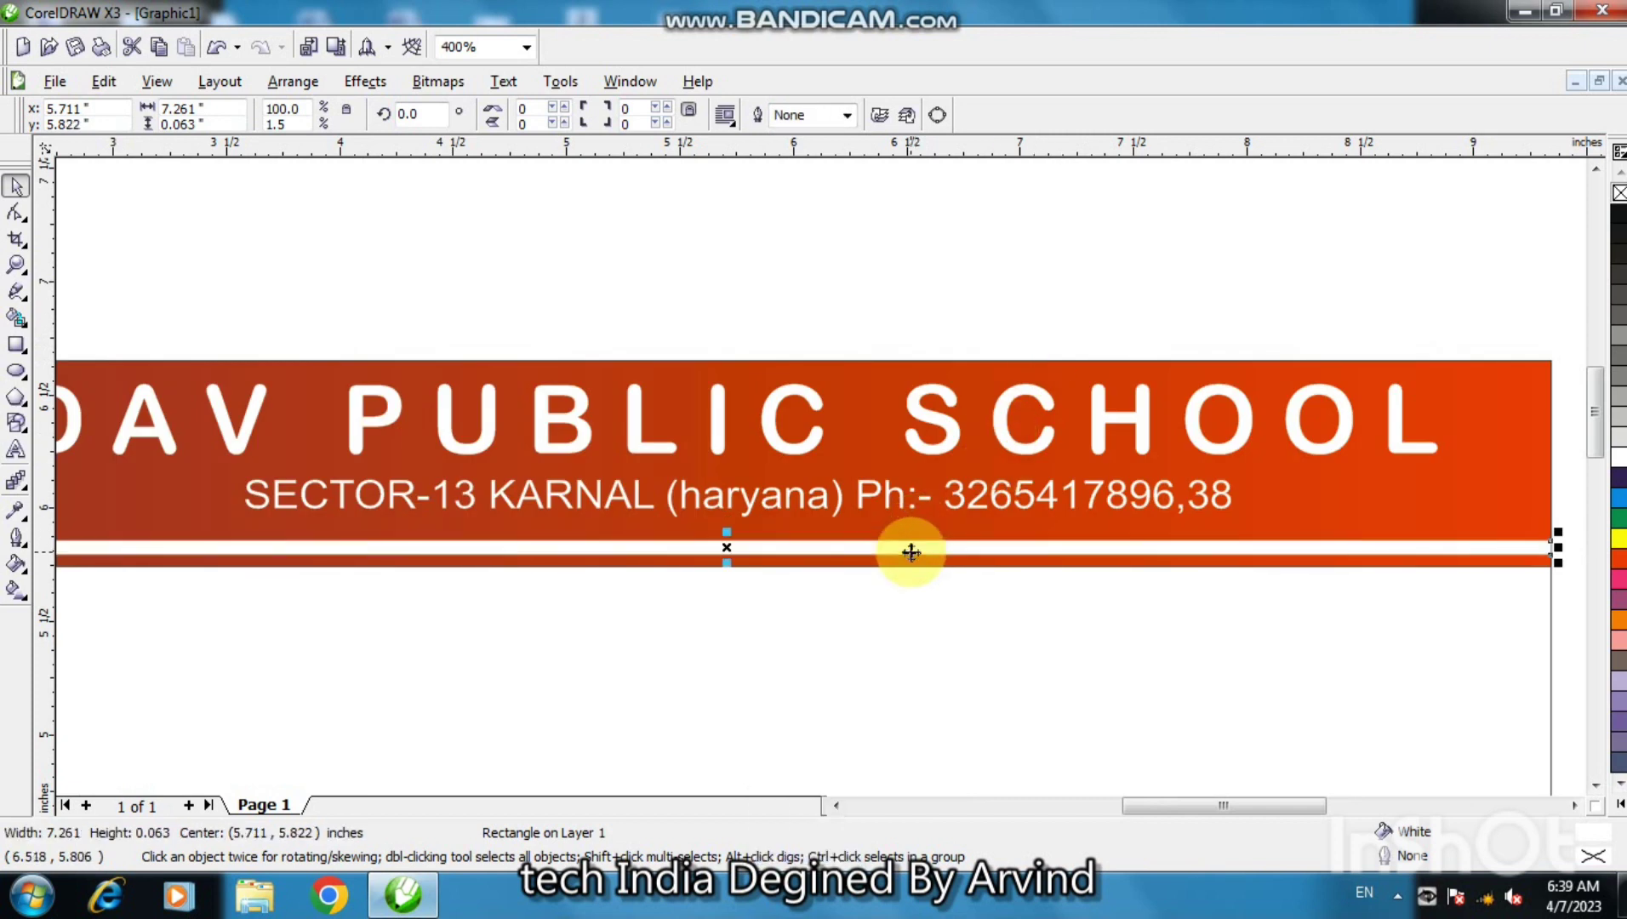
pyautogui.moveTo(726, 532); pyautogui.dragTo(727, 582)
pyautogui.click(774, 561)
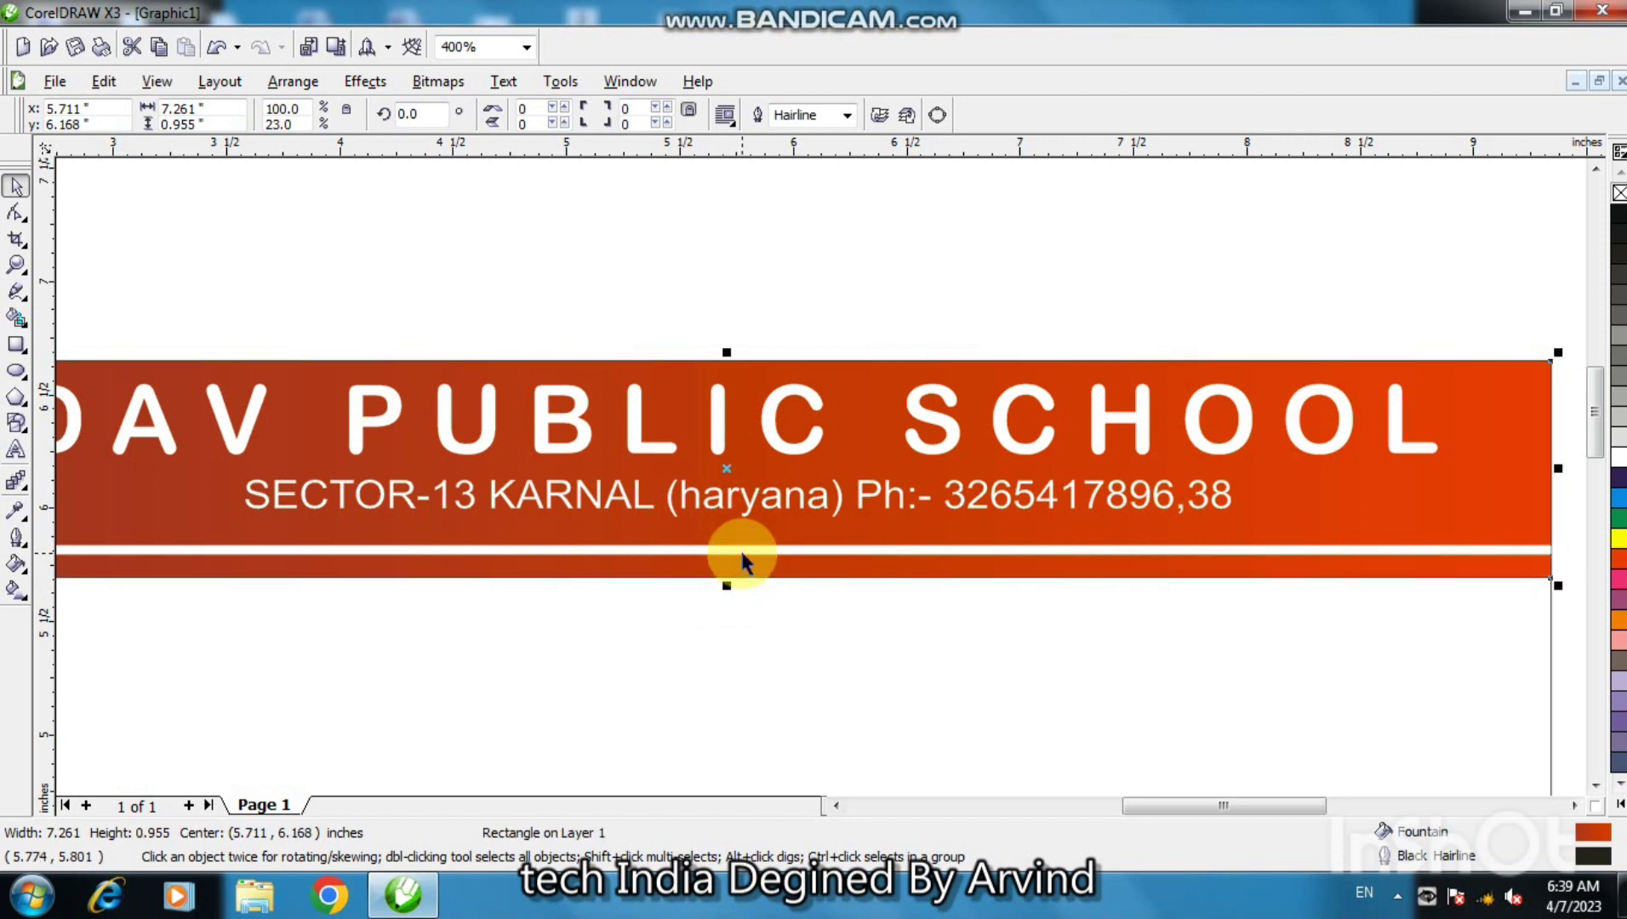
pyautogui.press('F3')
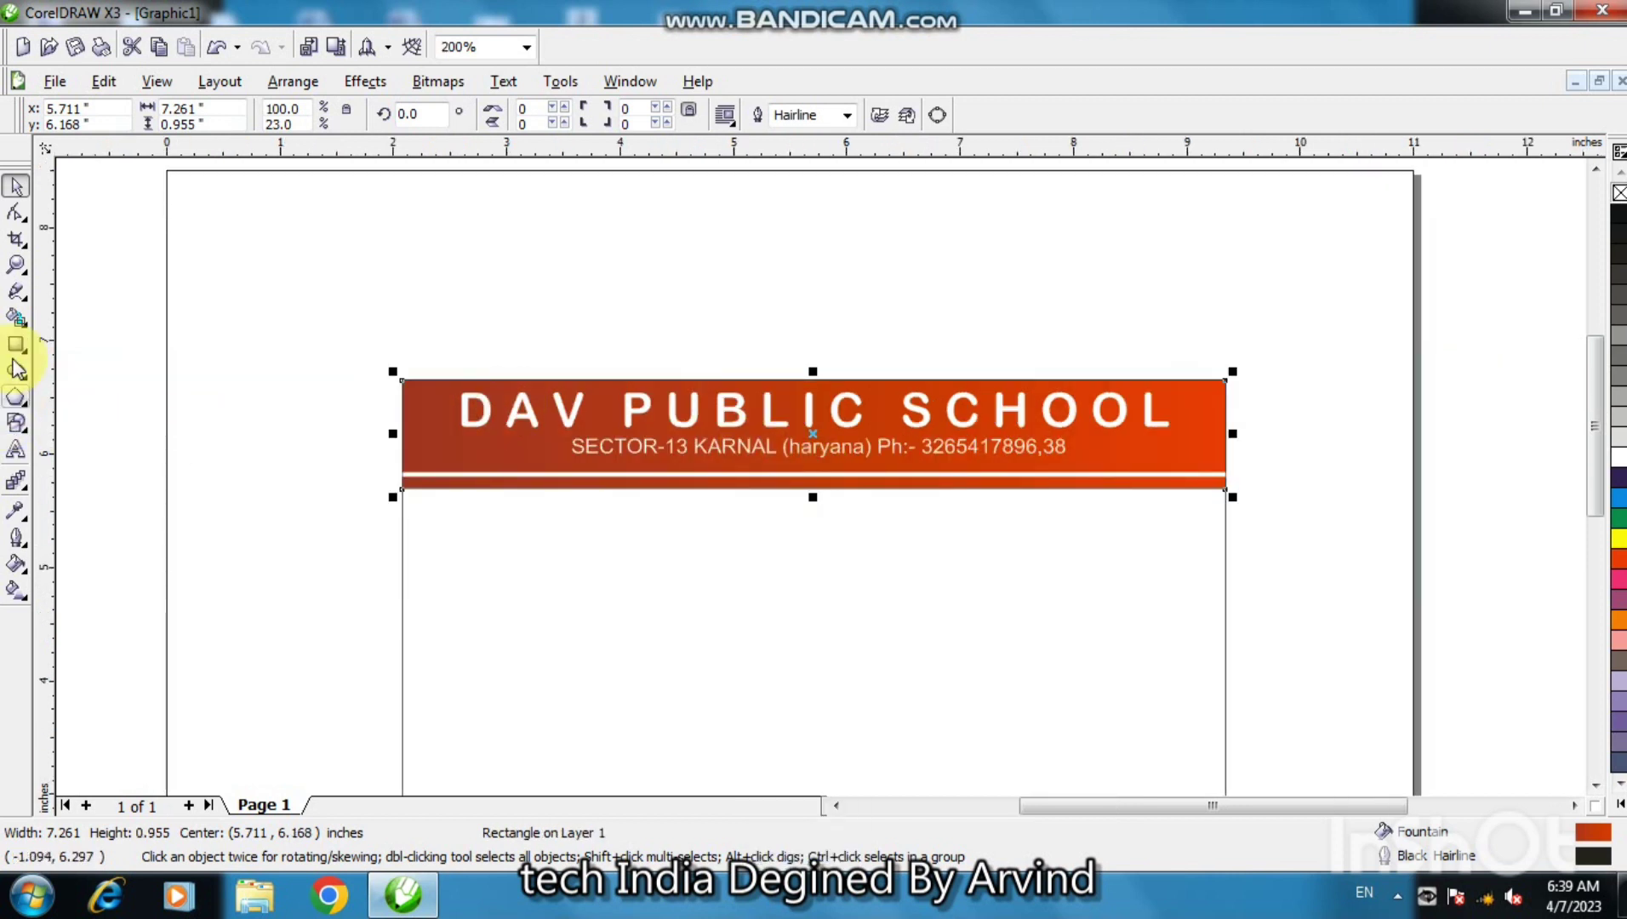
# - Draw a straight 7.259" Bezier line along the header's bottom band, edge to edge
pyautogui.click(28, 306)
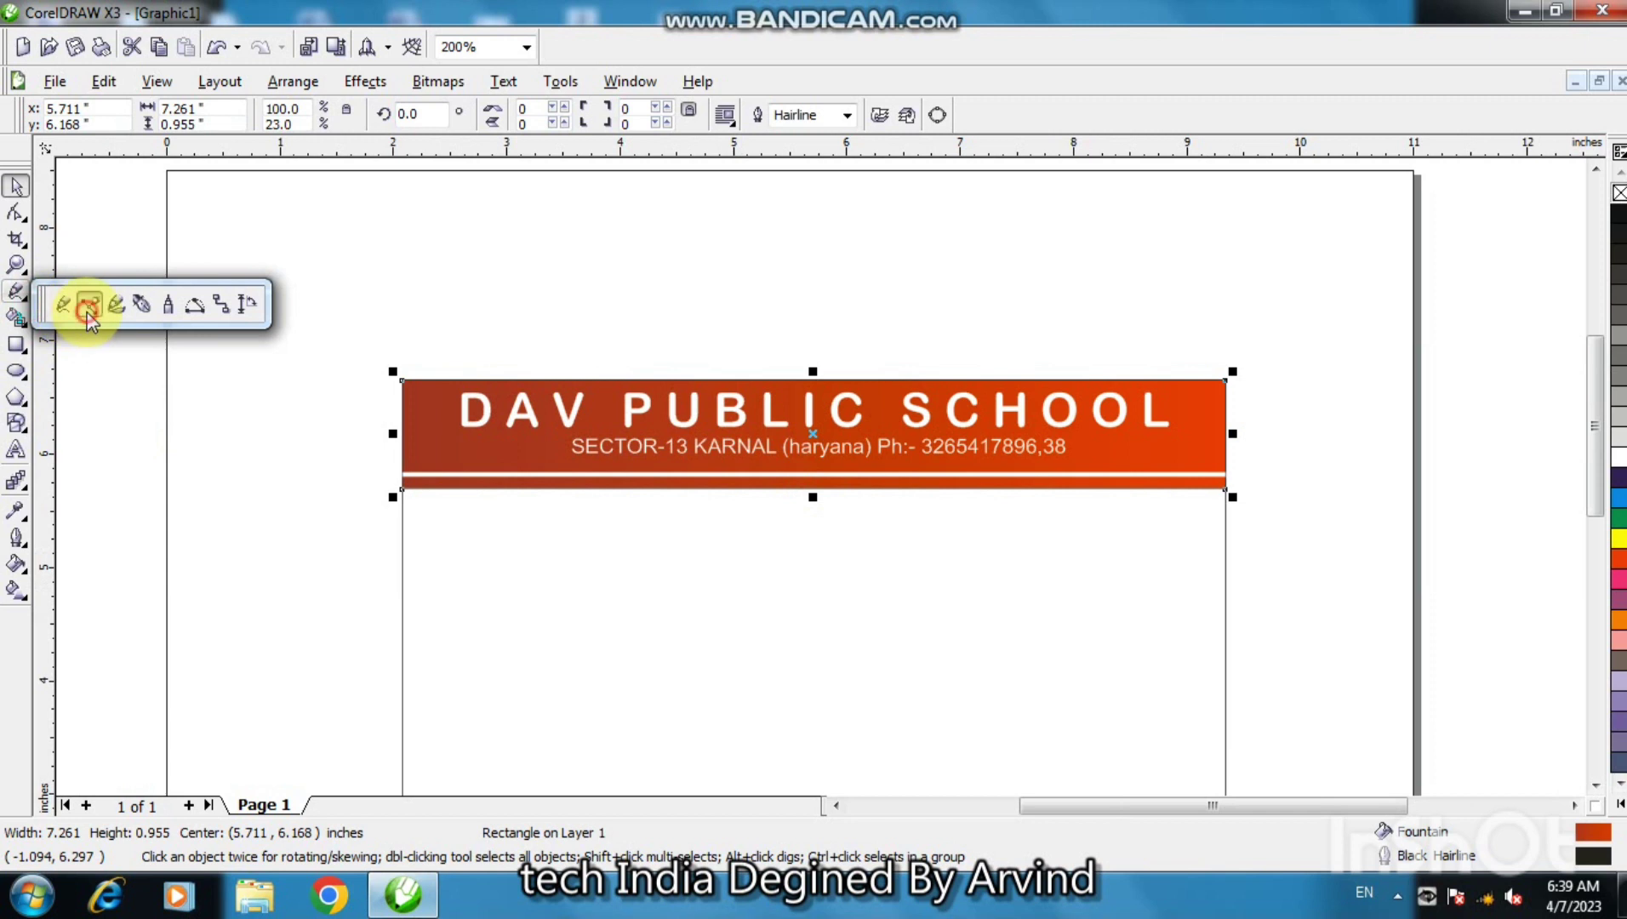
pyautogui.click(80, 306)
pyautogui.press('F2')
pyautogui.click(450, 439)
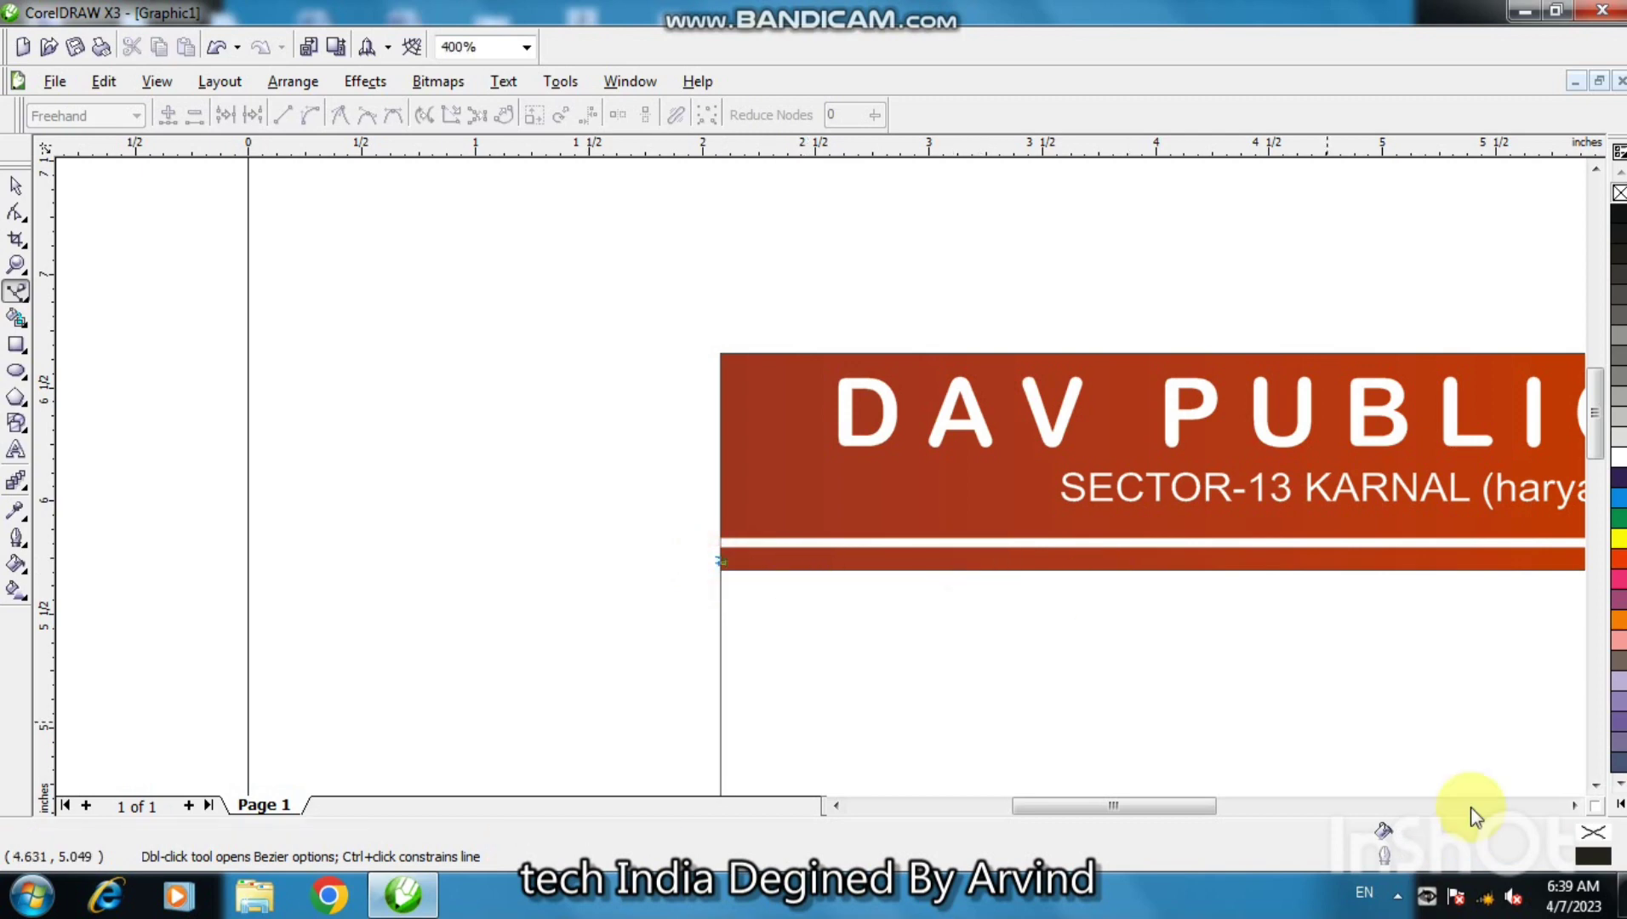
pyautogui.doubleClick(1573, 805)
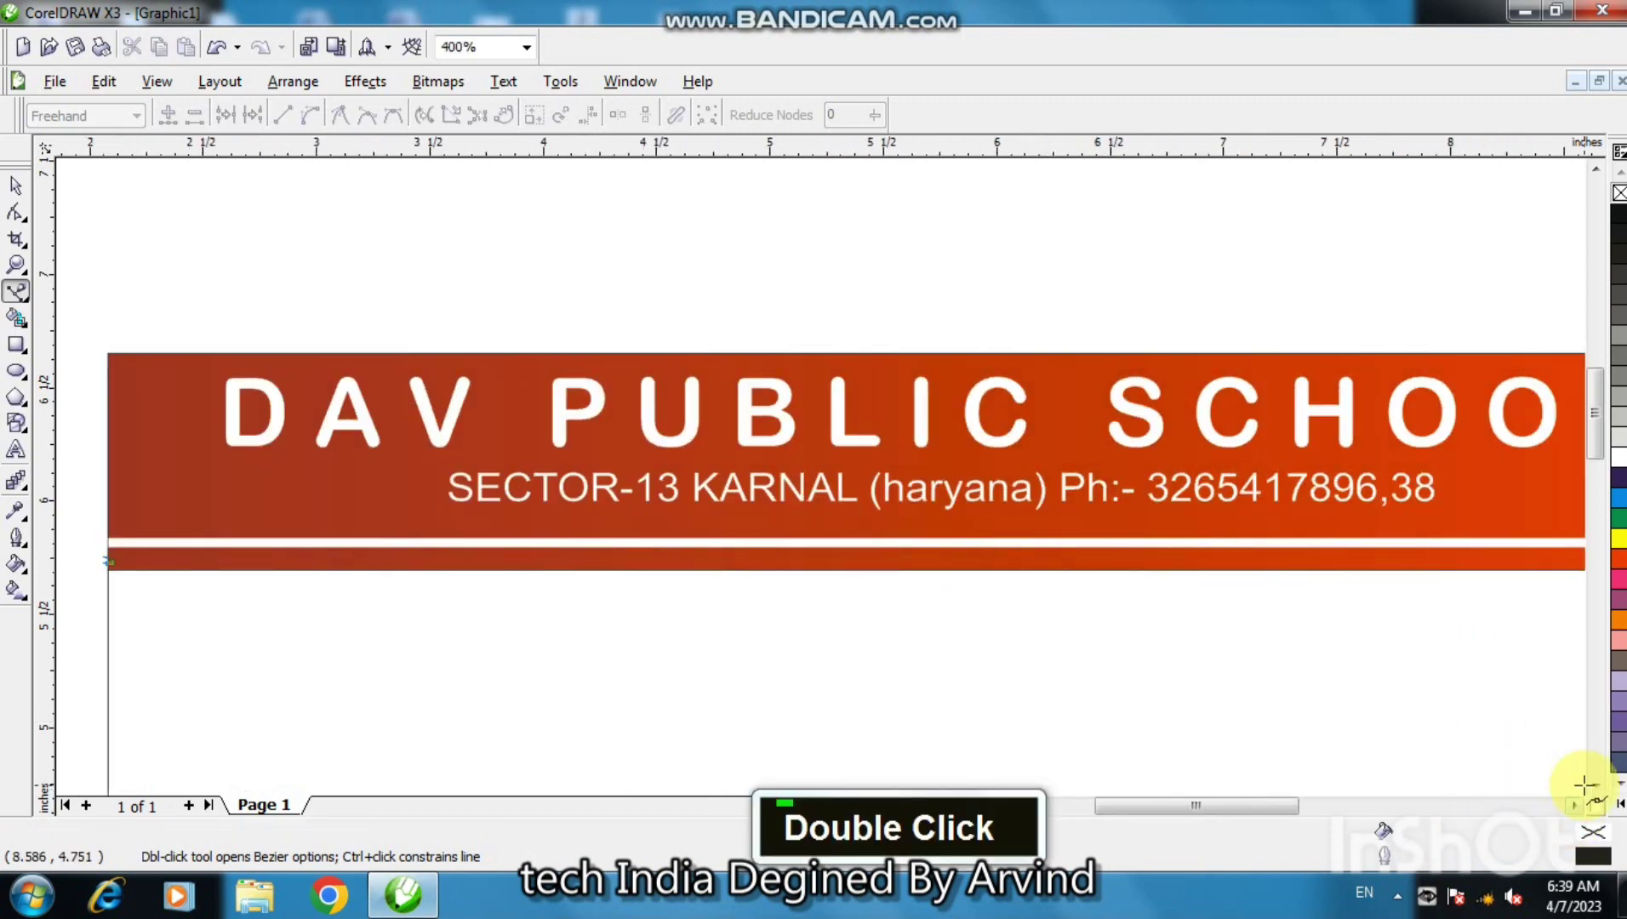
pyautogui.doubleClick(1573, 805)
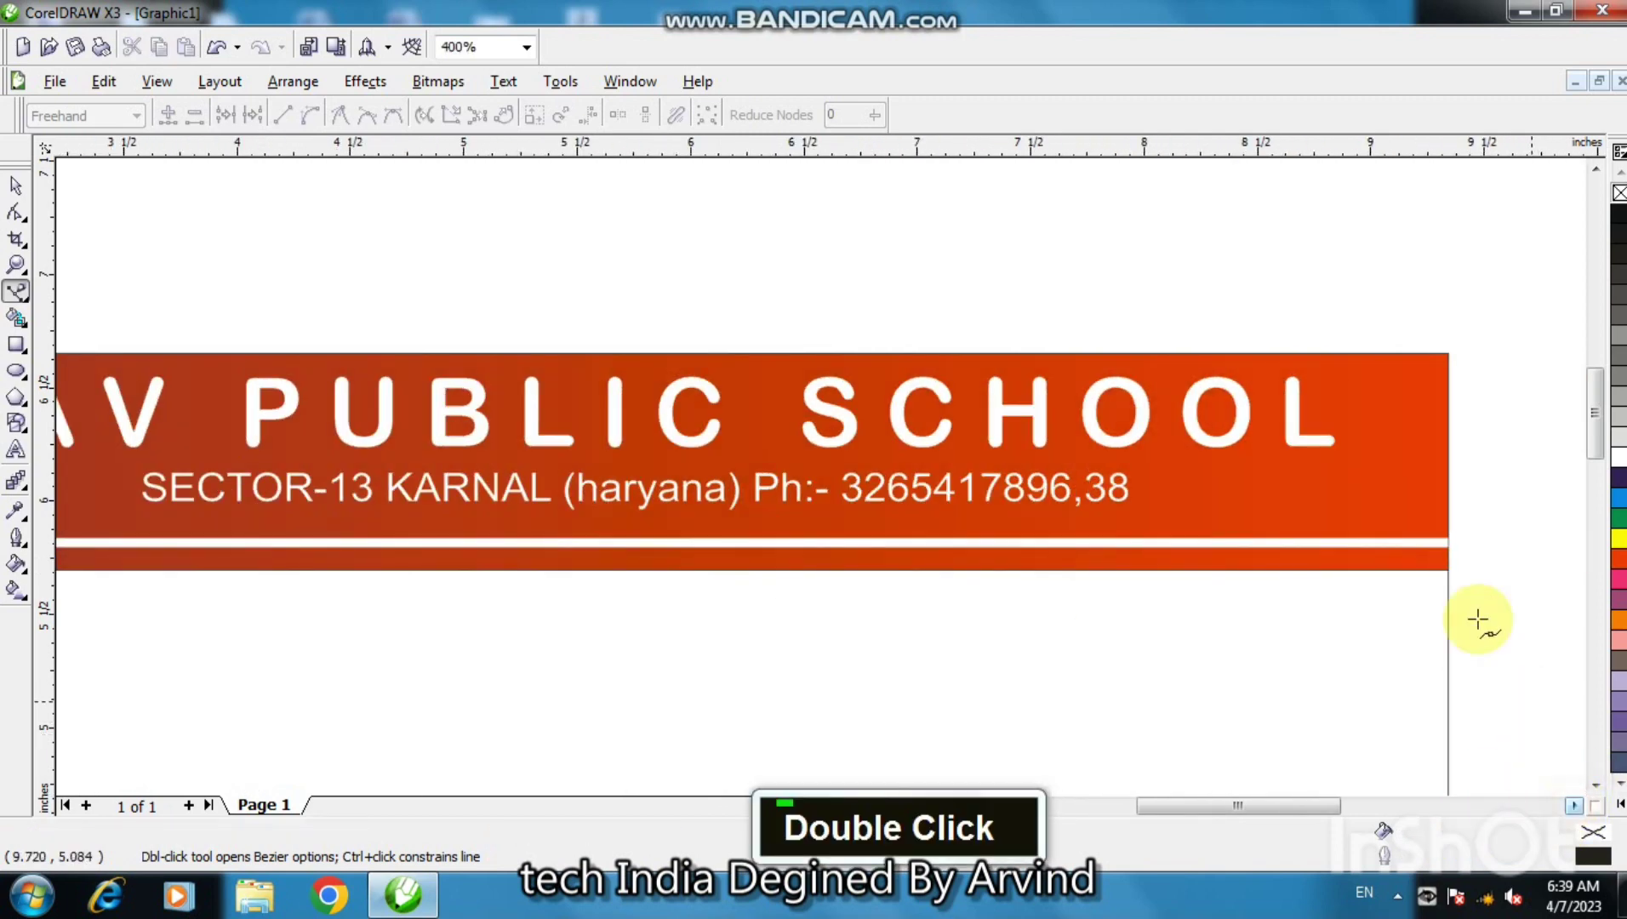
pyautogui.keyDown('shift'); pyautogui.click(1446, 560); pyautogui.keyUp('shift')
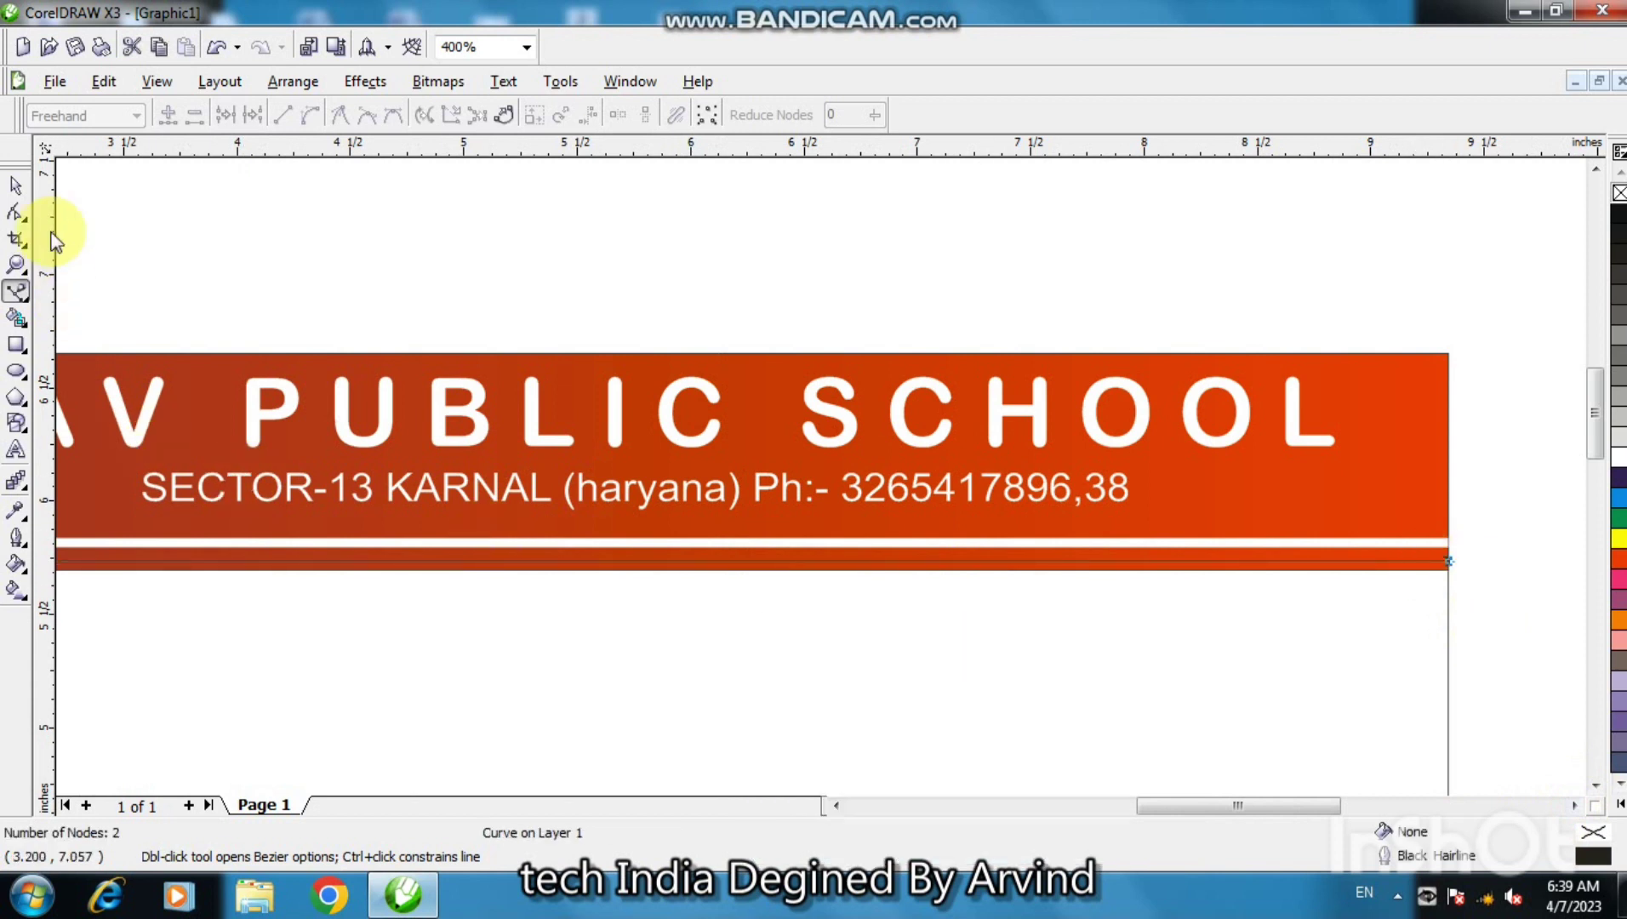
pyautogui.click(13, 185)
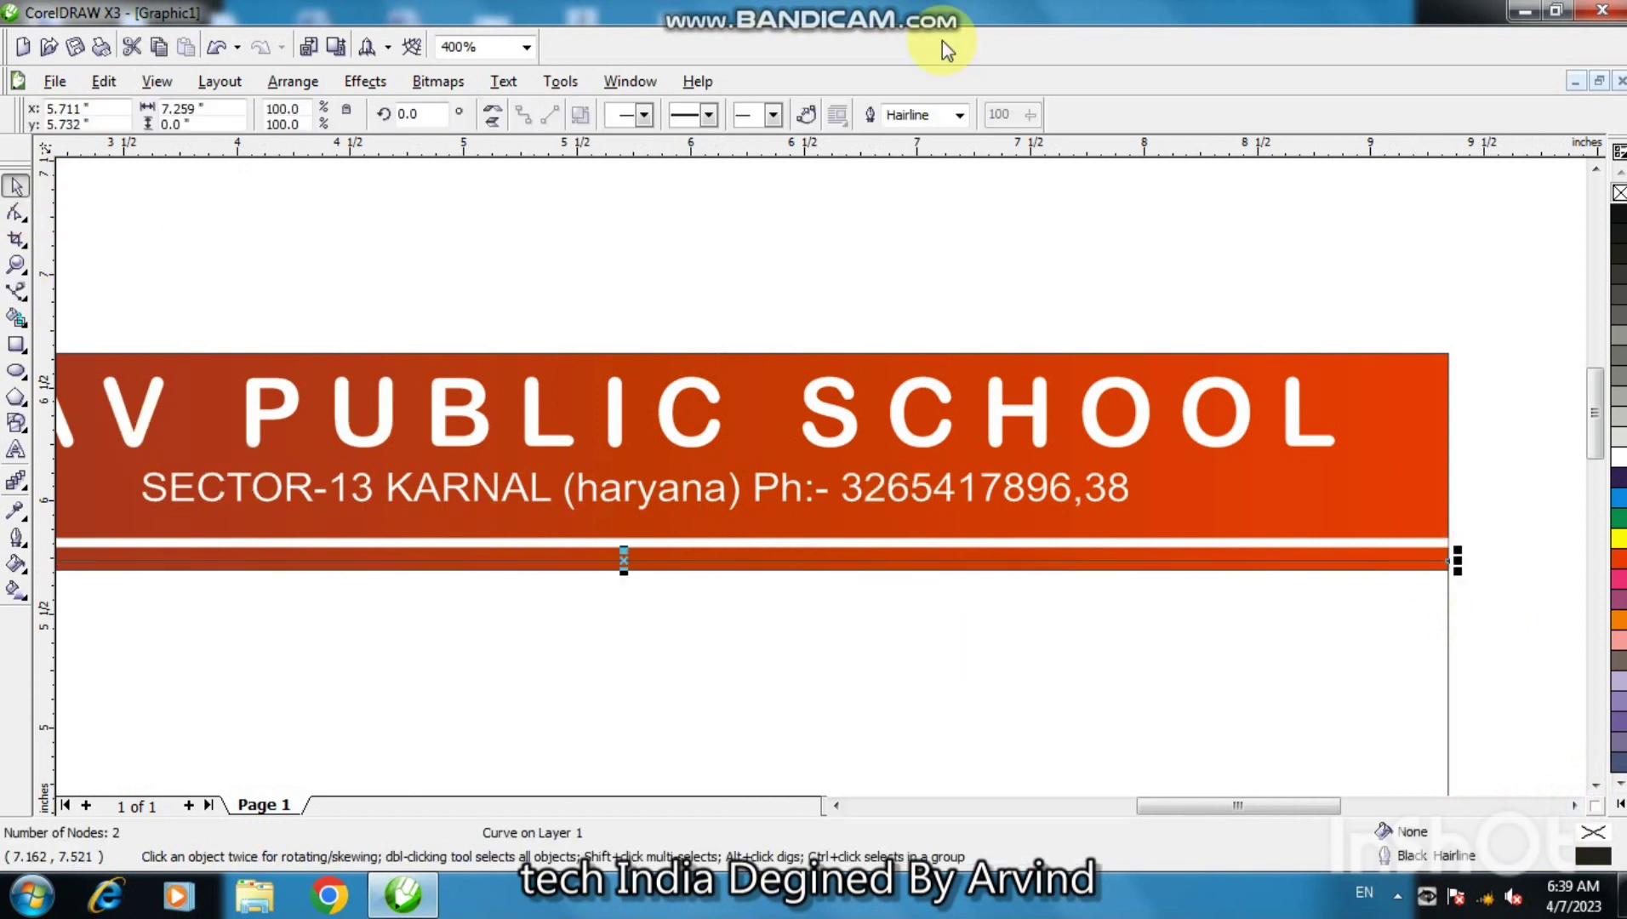
# - Give the header's bottom line a 4.0 pt white dotted outline, then view the header at 200%
pyautogui.click(961, 116)
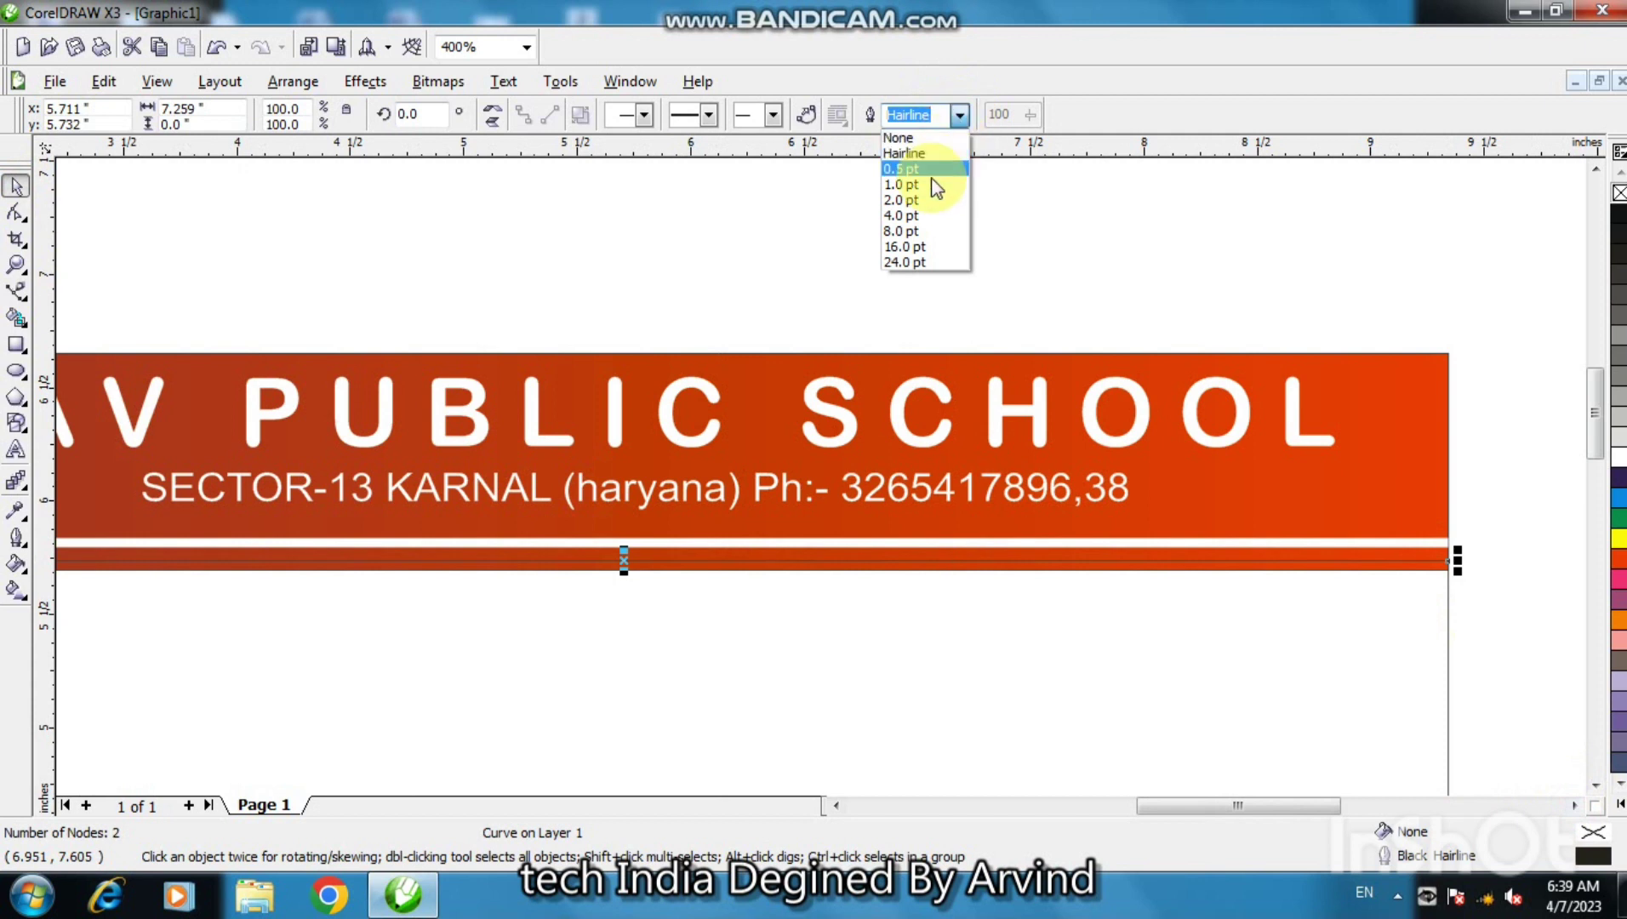
pyautogui.click(934, 218)
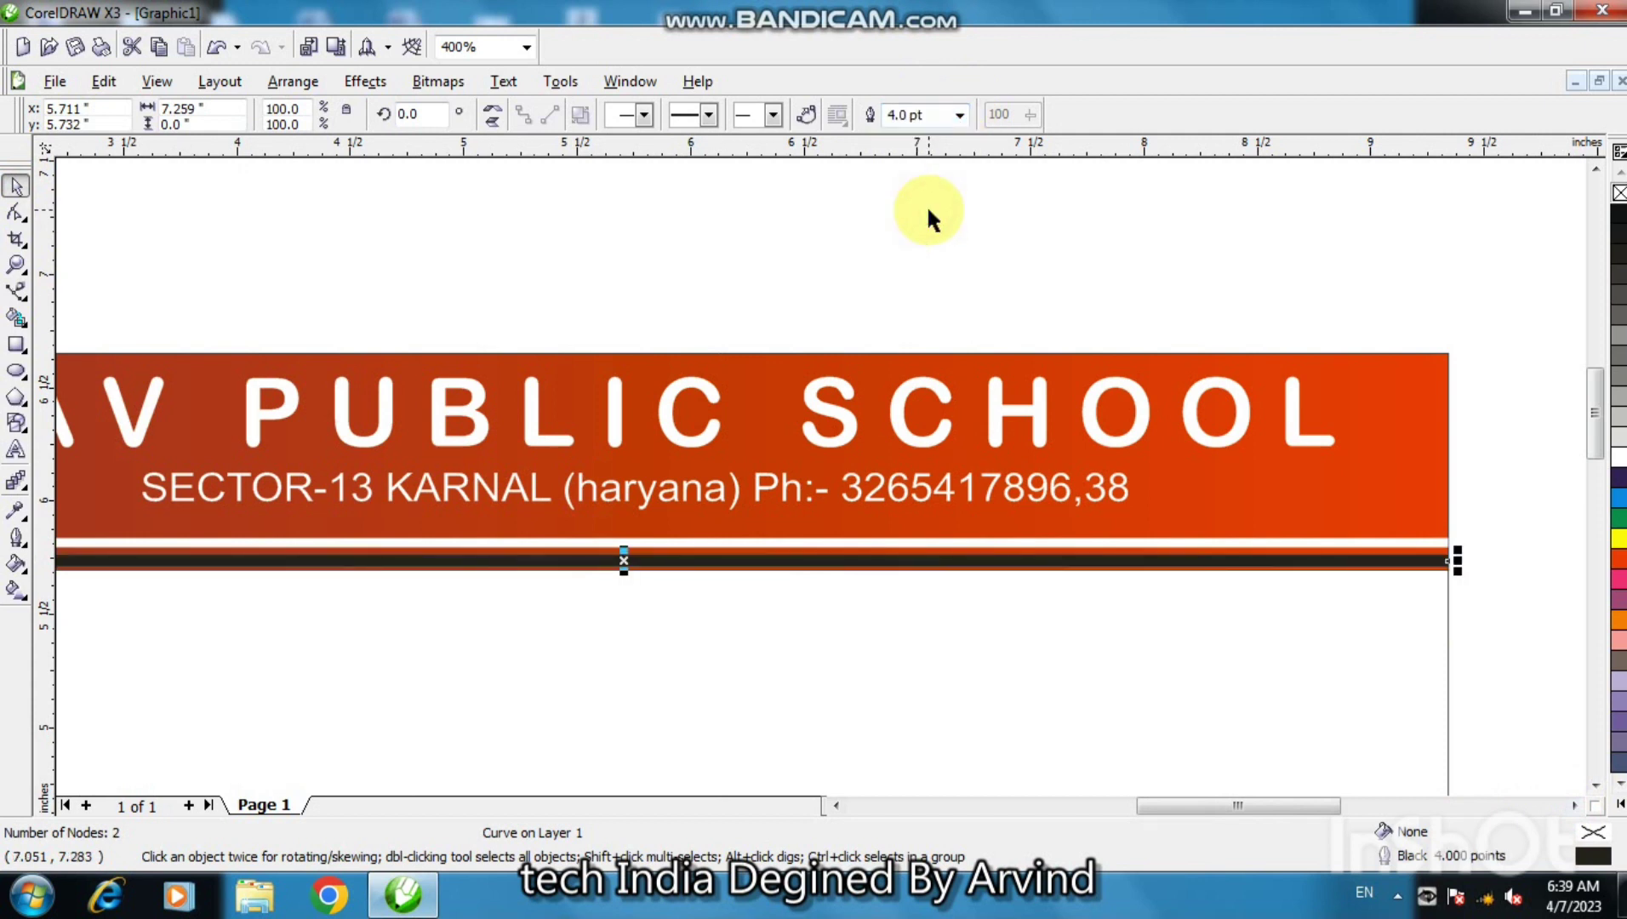
pyautogui.click(959, 120)
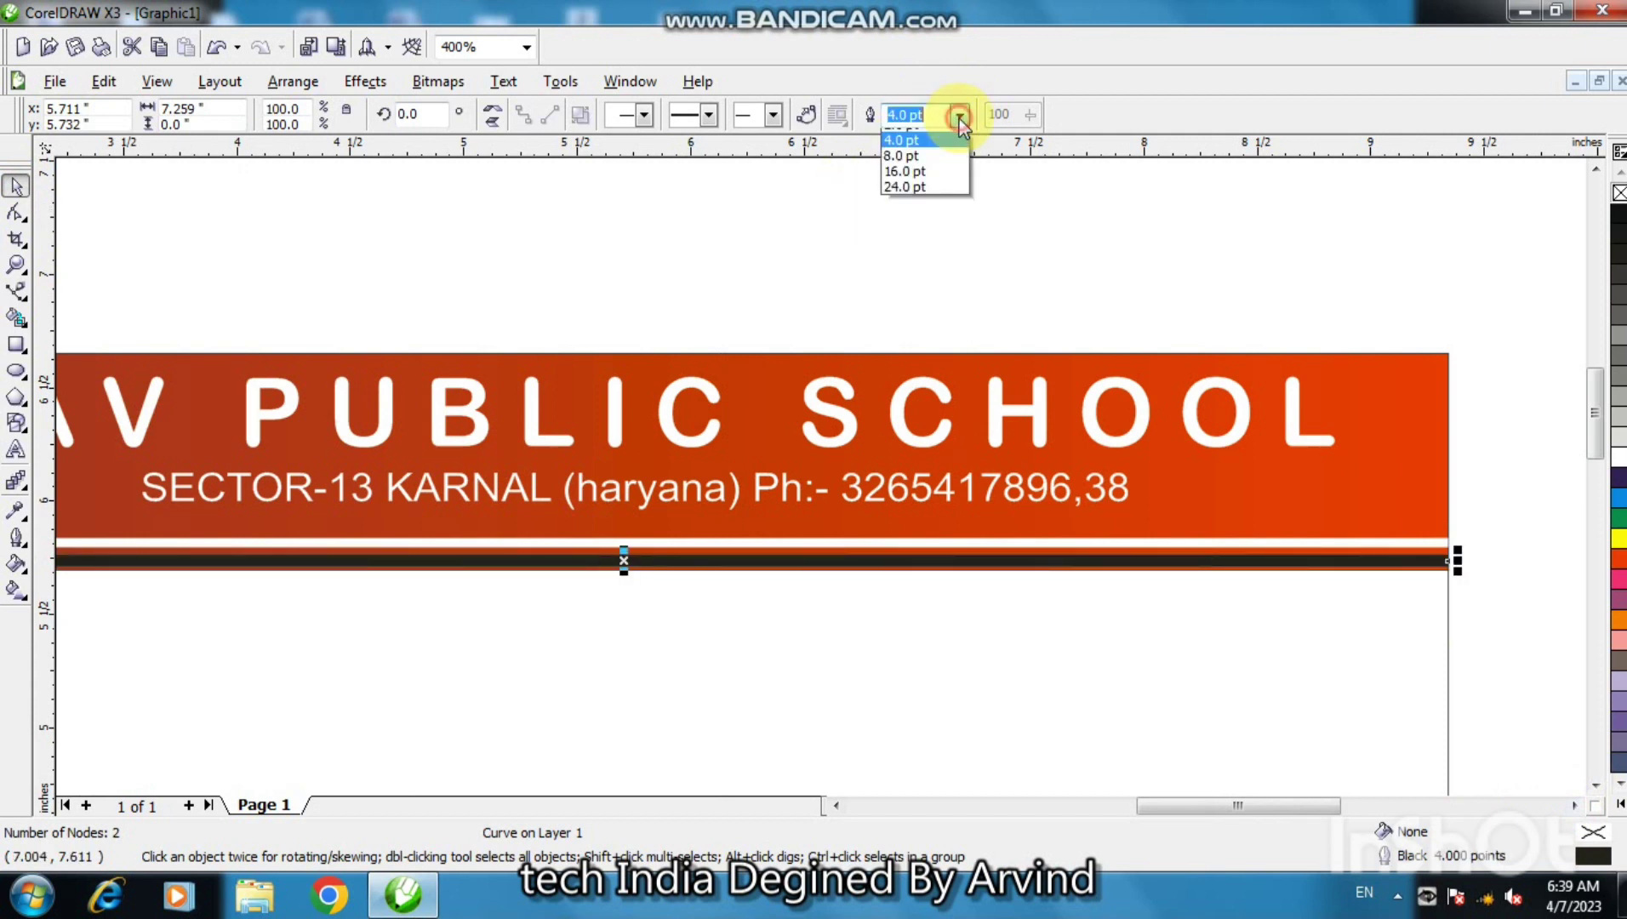
pyautogui.click(798, 202)
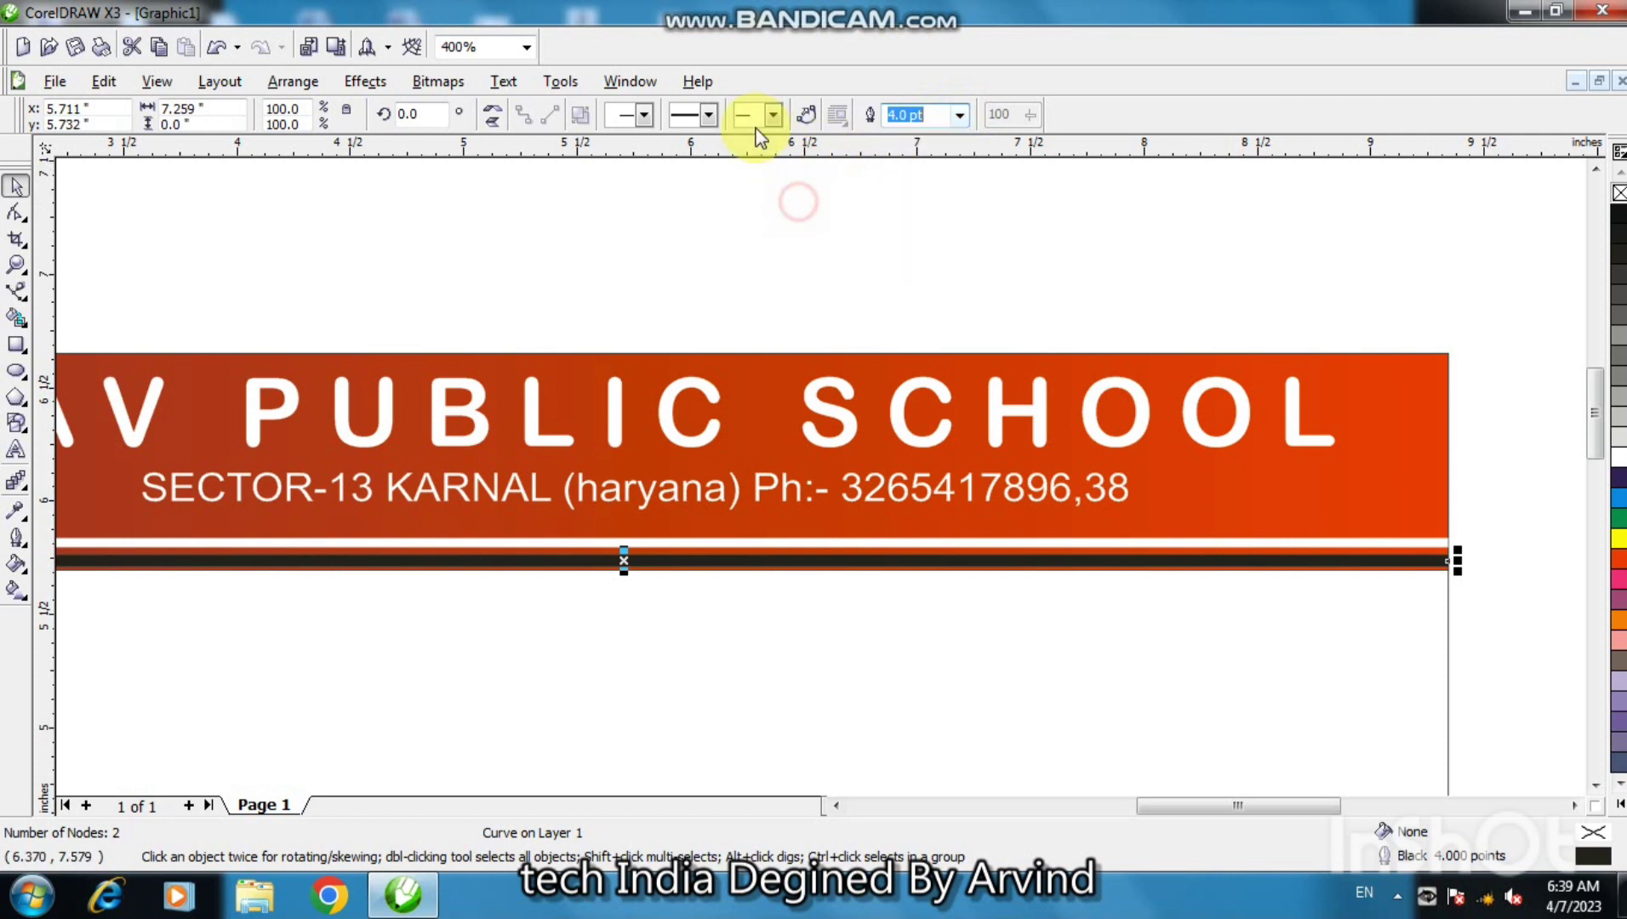
pyautogui.click(709, 115)
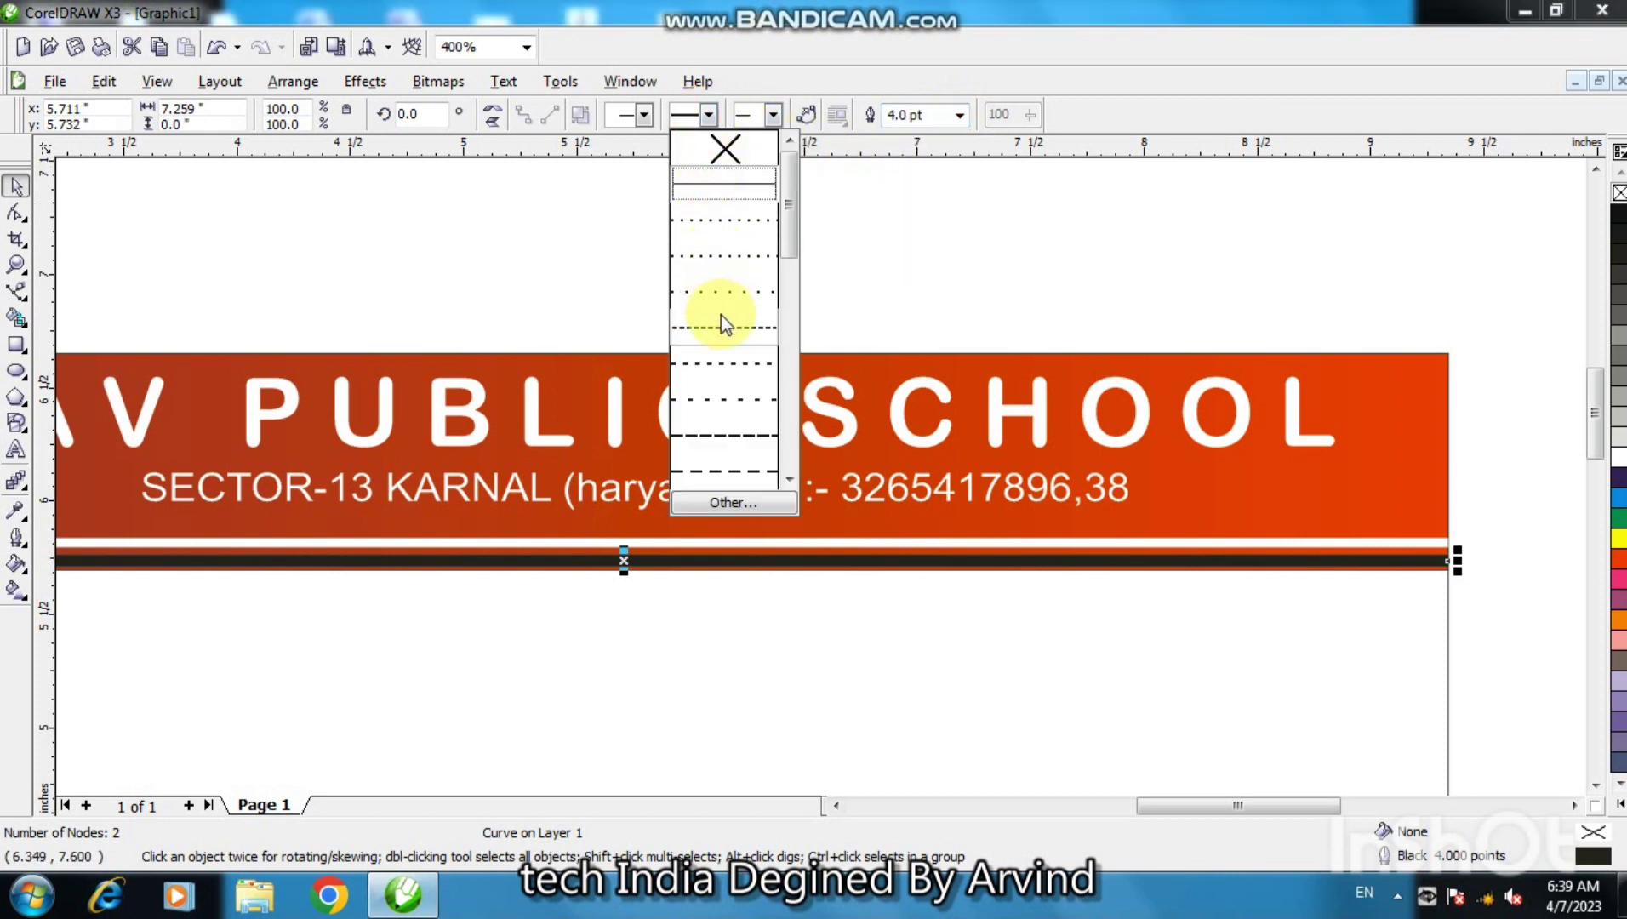
pyautogui.click(731, 281)
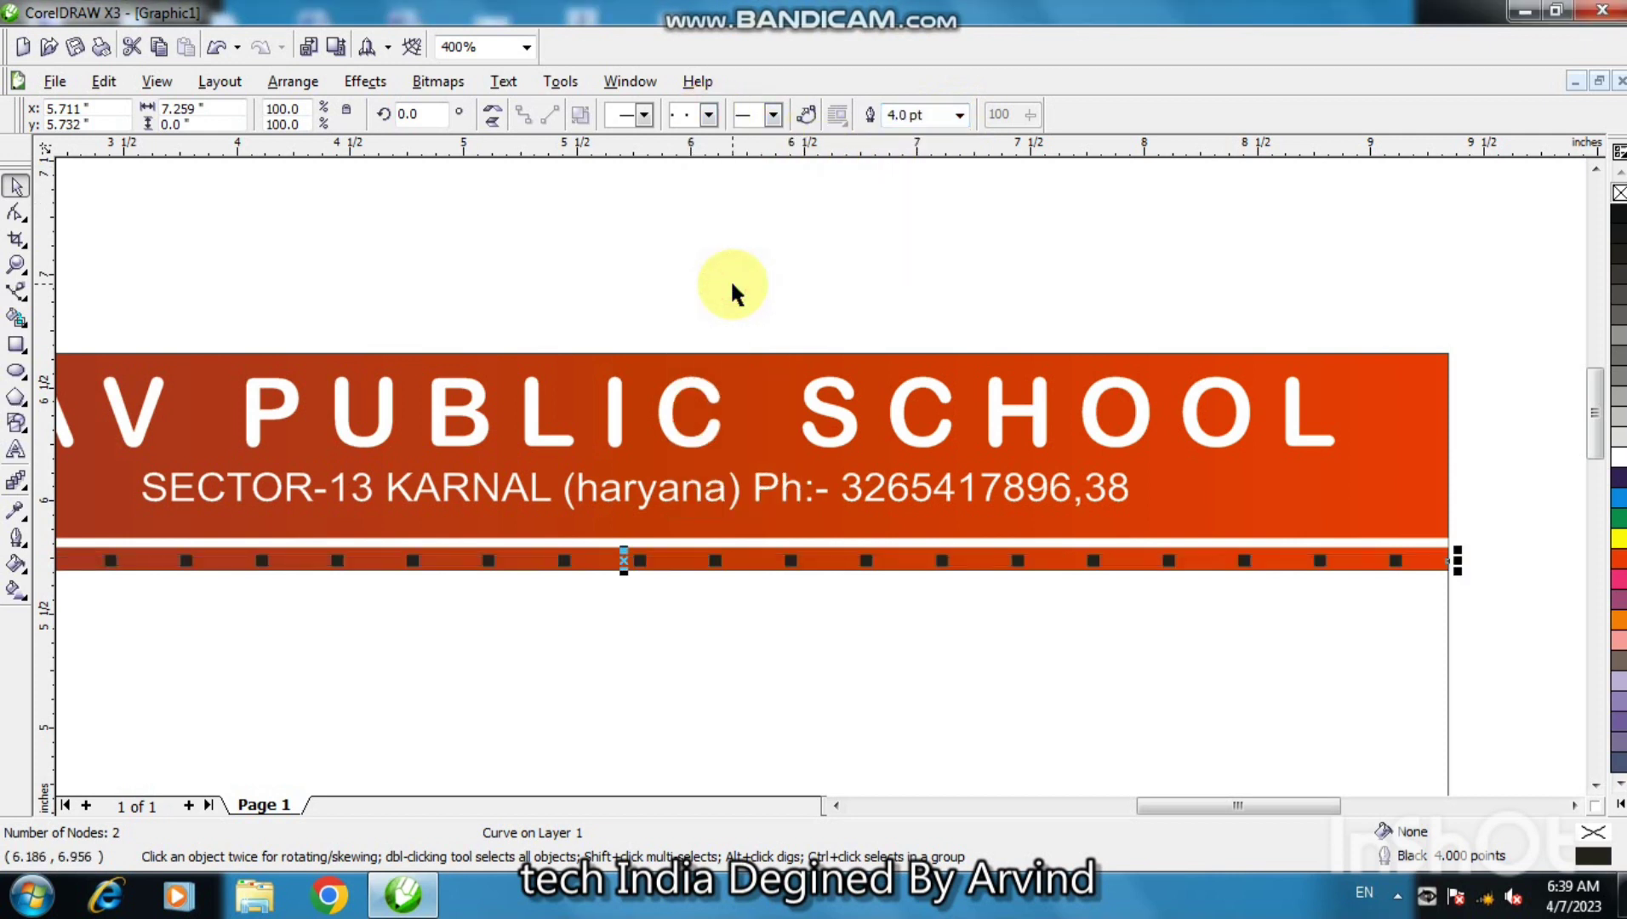
pyautogui.rightClick(1616, 466)
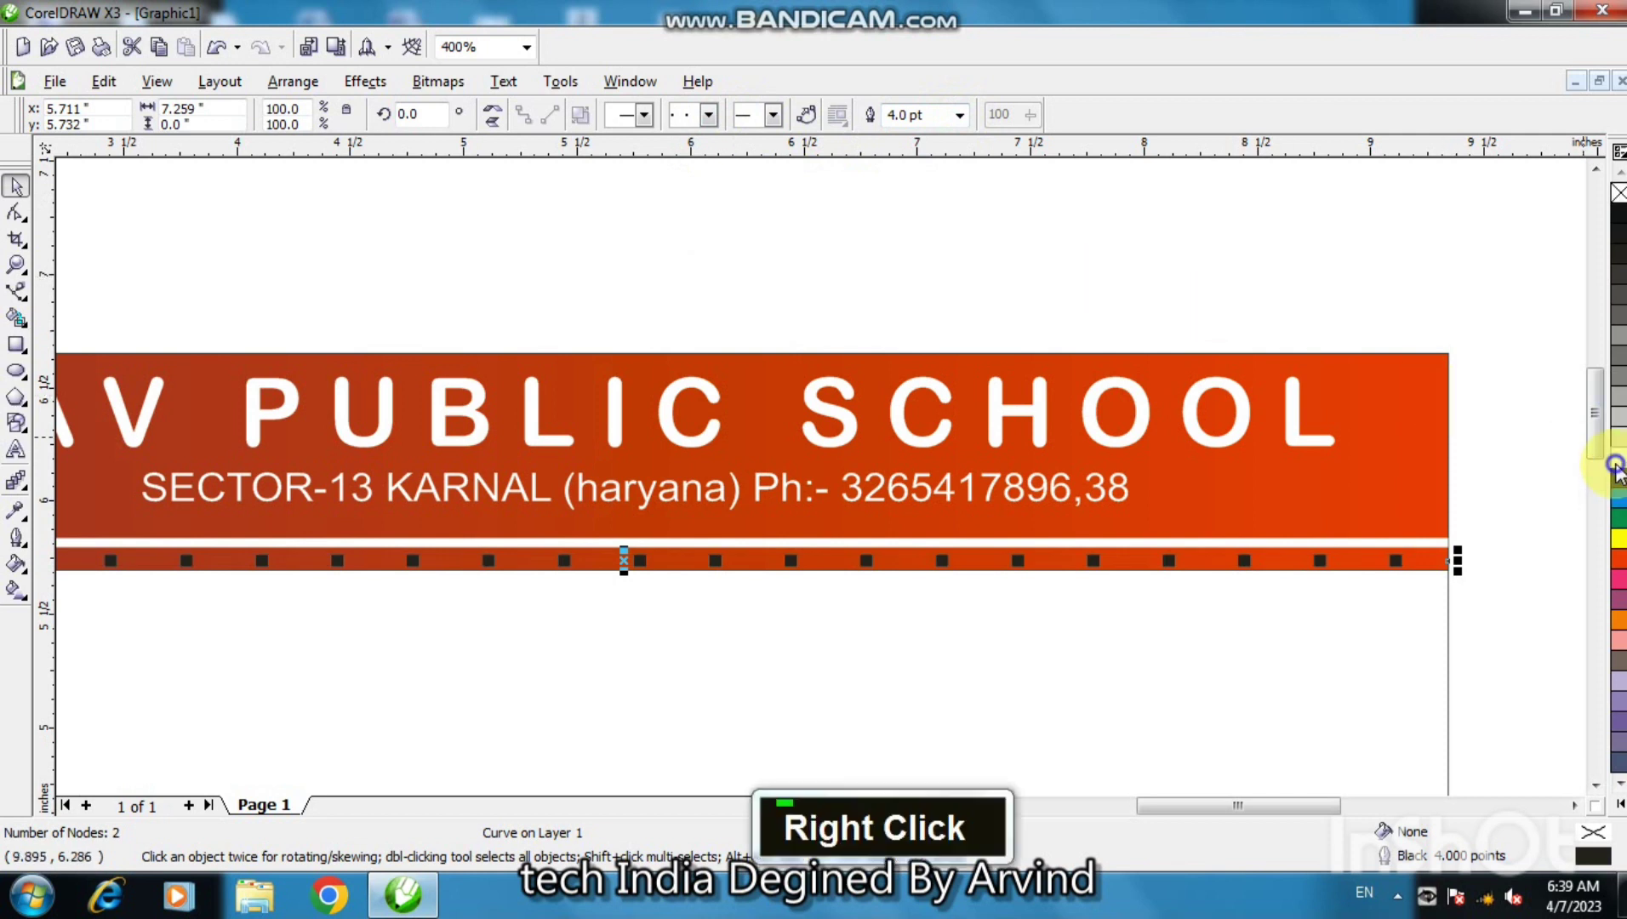
pyautogui.click(1565, 601)
pyautogui.press('F3')
pyautogui.press('F3')
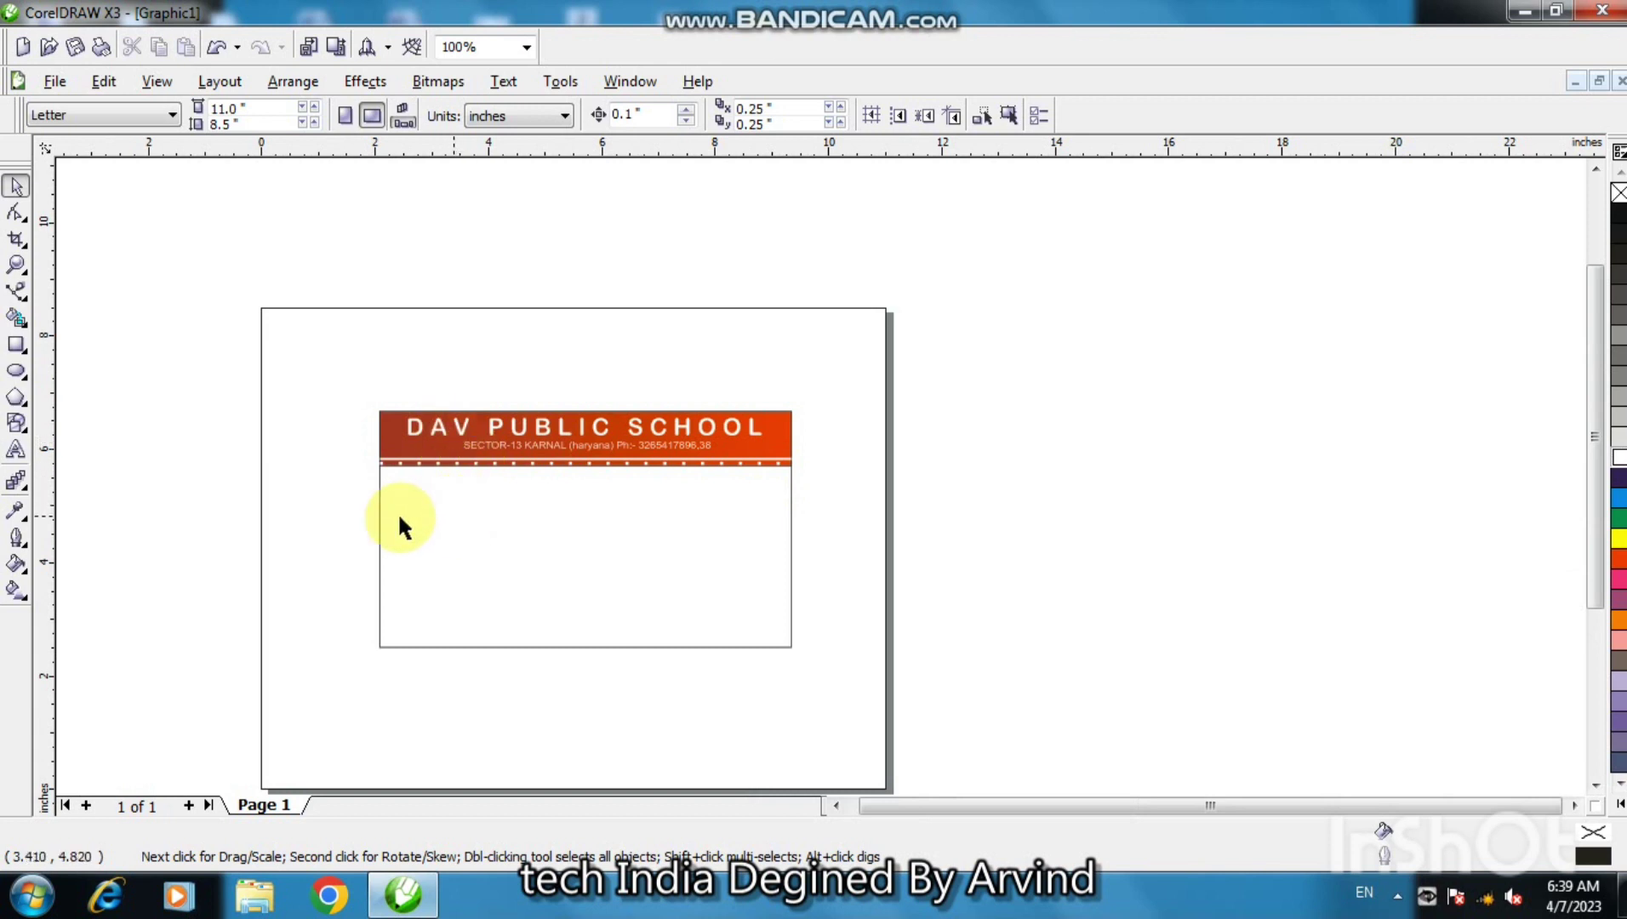
pyautogui.press('F2')
pyautogui.click(527, 442)
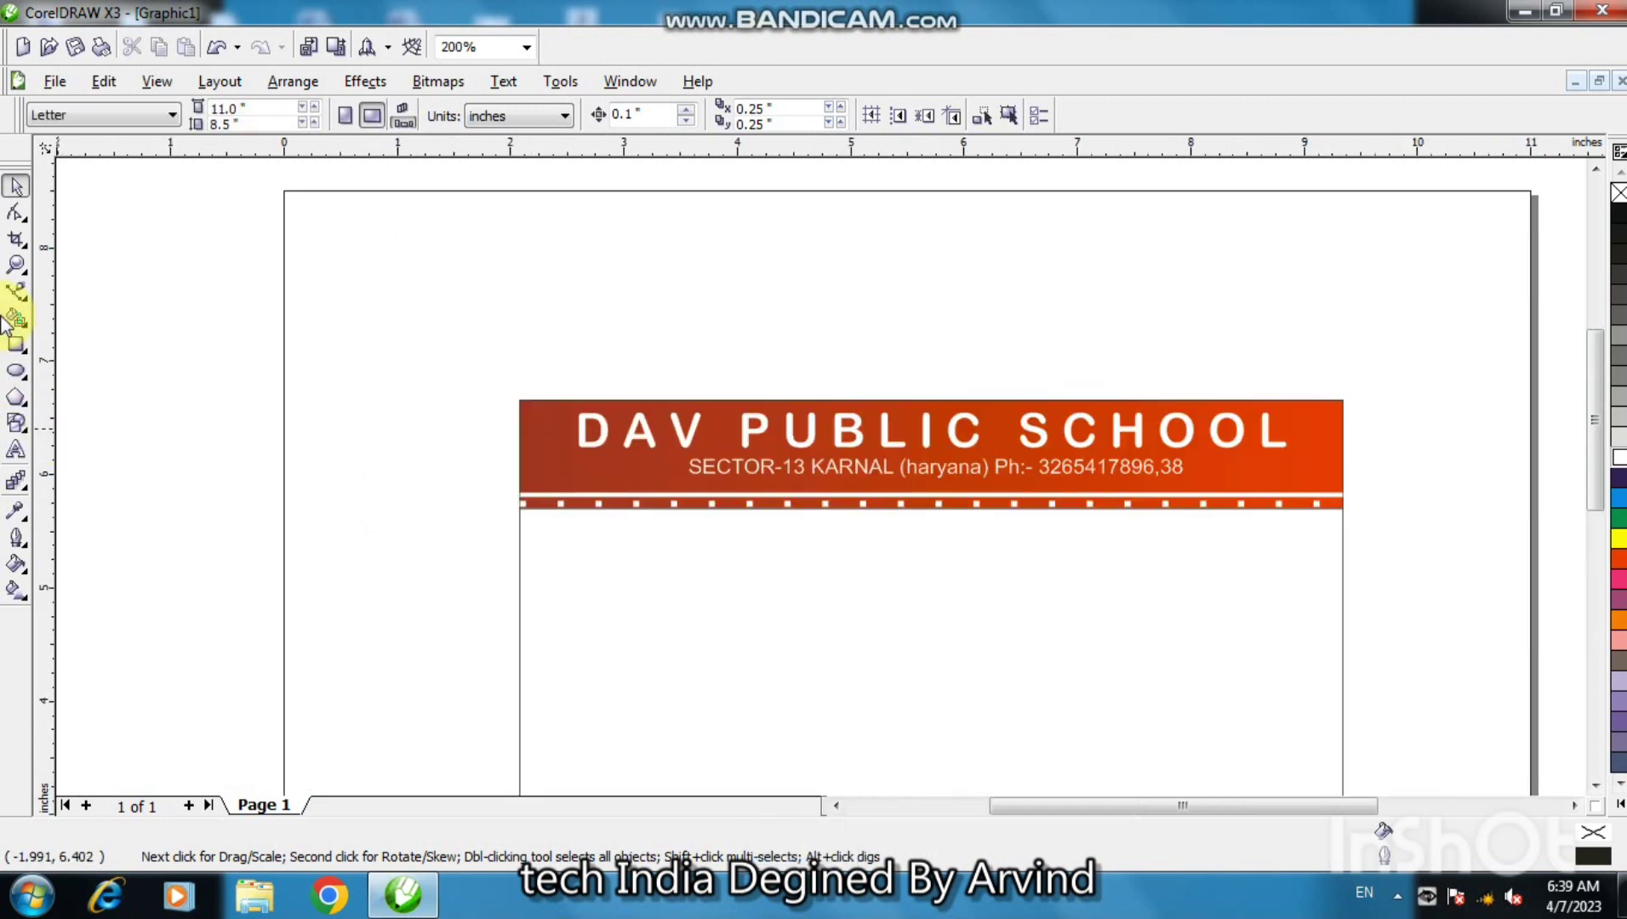
# - Draw a small rectangle below the header and round its corners into a pill
pyautogui.click(16, 345)
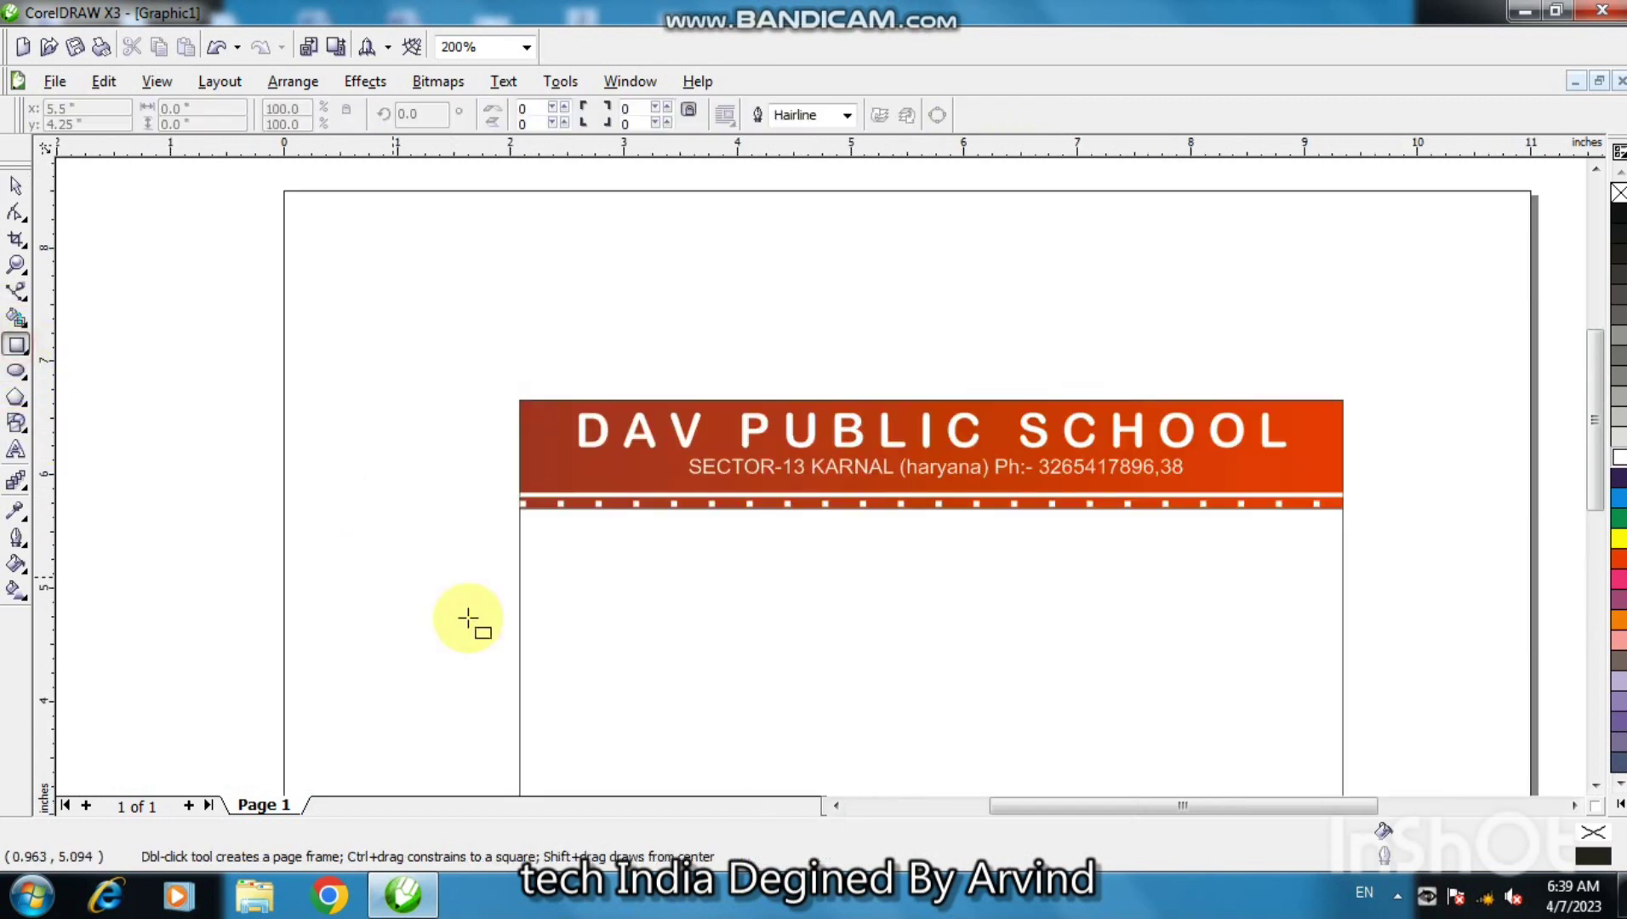
pyautogui.moveTo(552, 534); pyautogui.dragTo(756, 552)
pyautogui.click(17, 212)
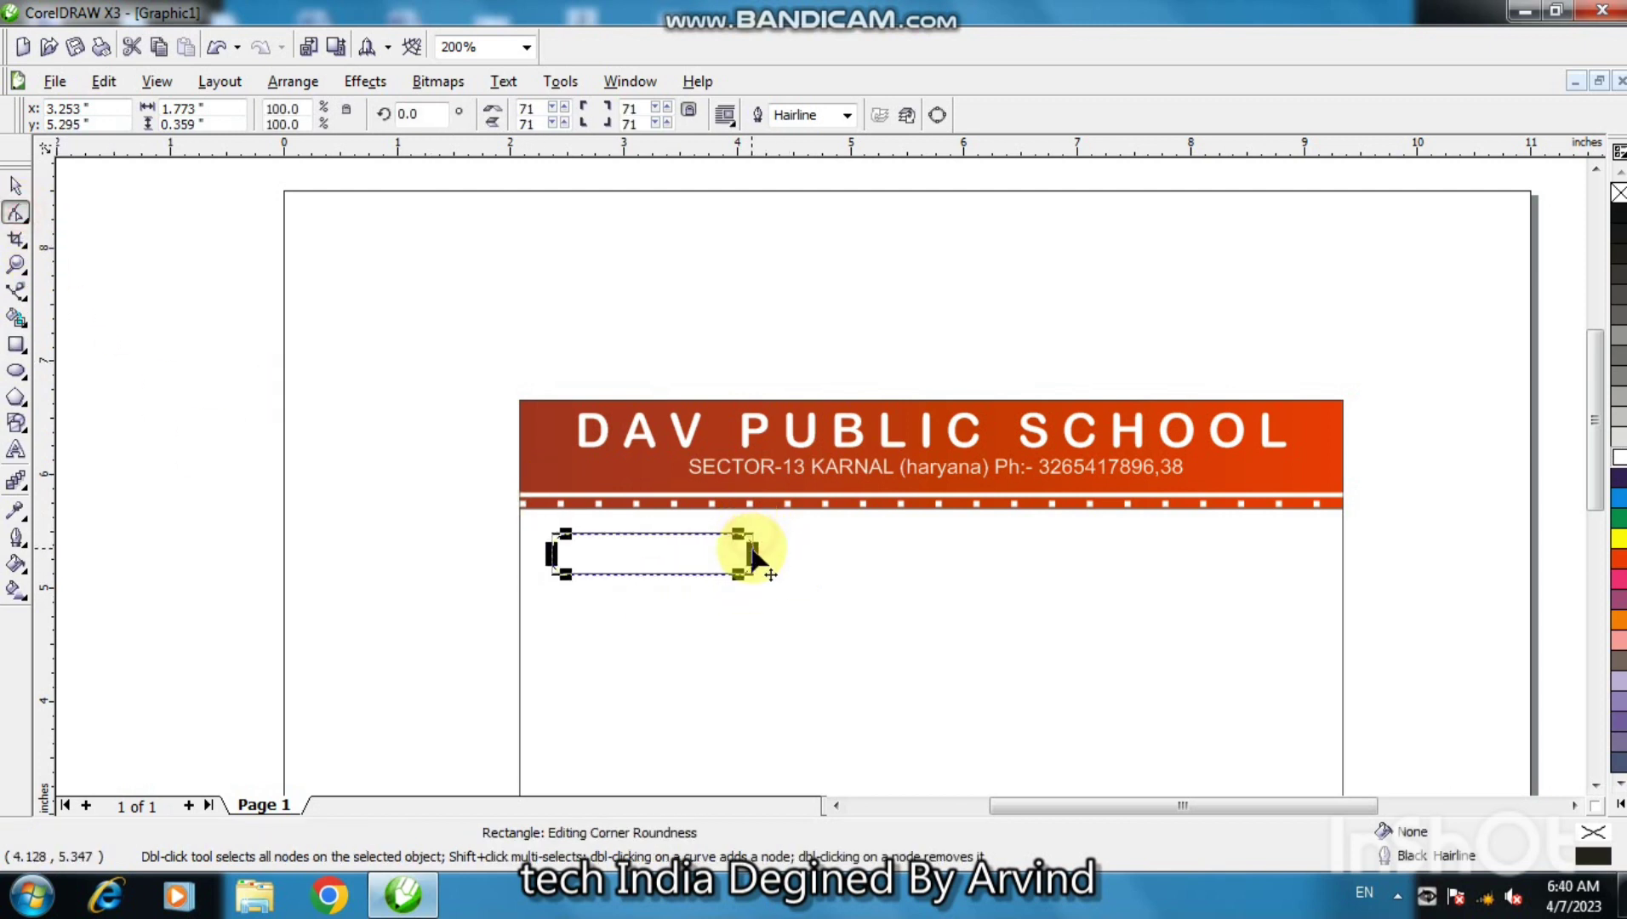
pyautogui.click(13, 186)
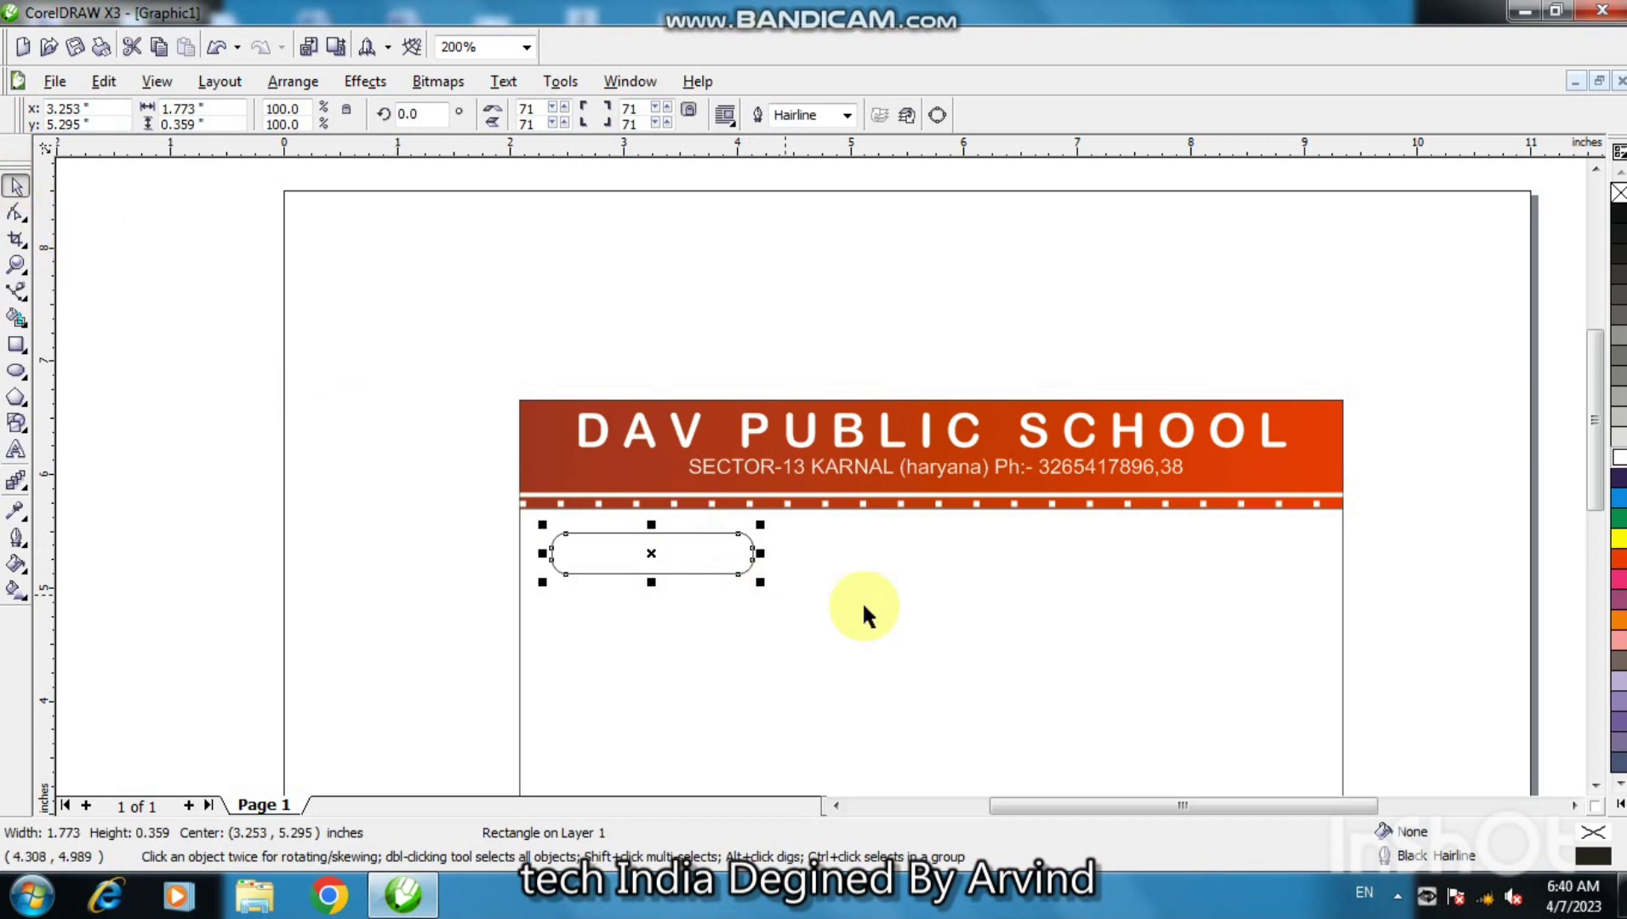
# - Fill the pill with a yellow-to-orange linear gradient and remove its outline
pyautogui.click(16, 591)
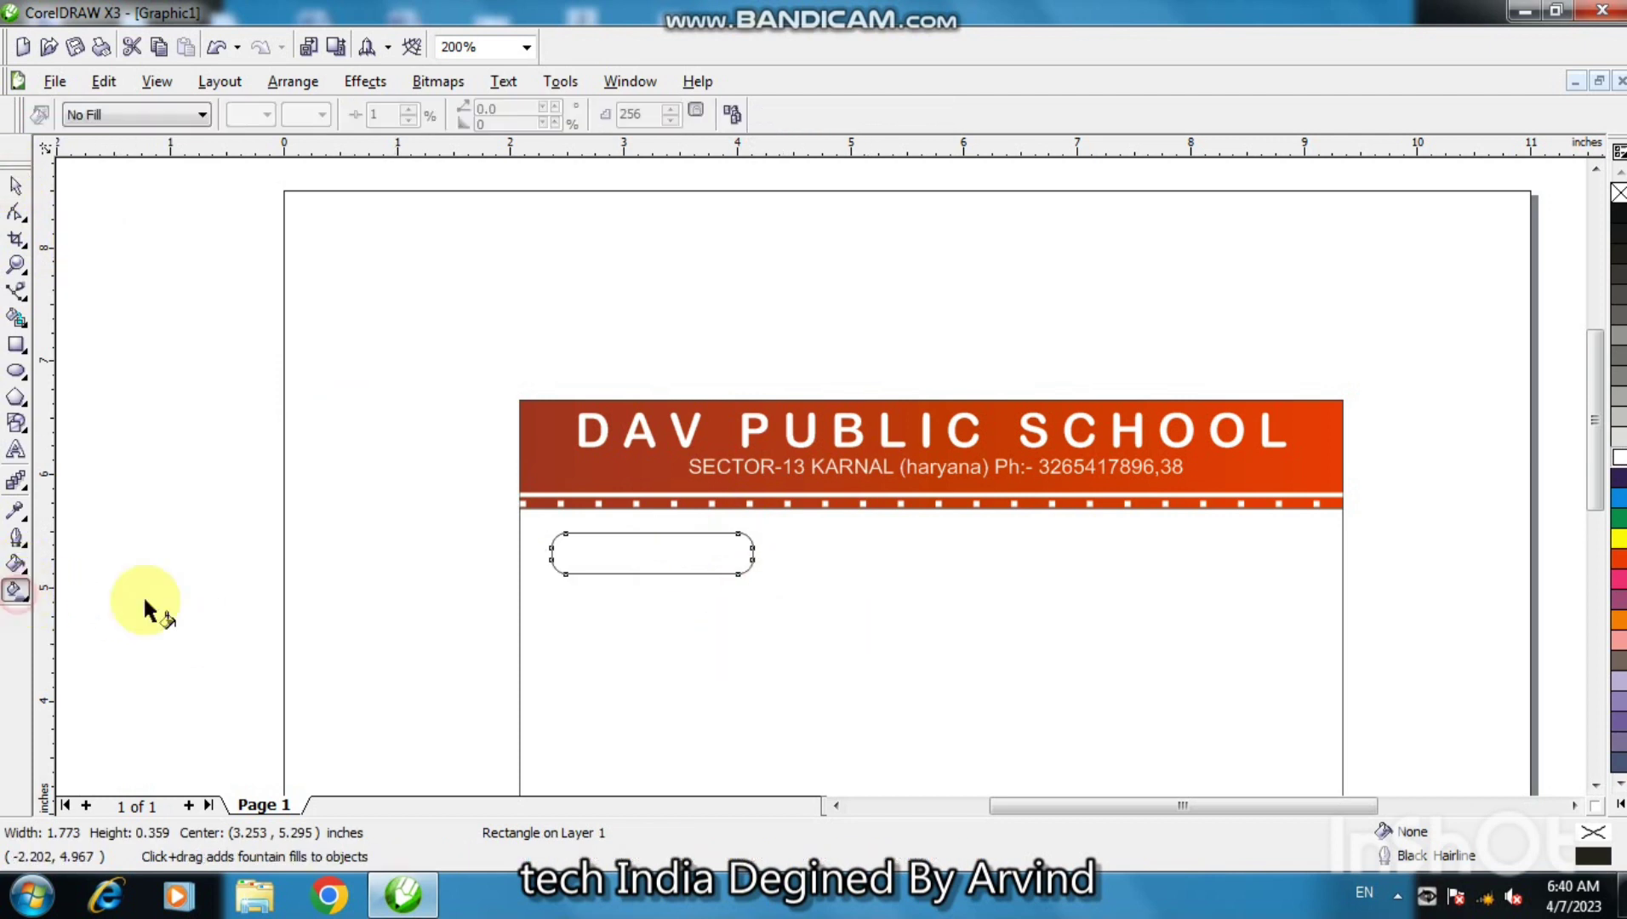
pyautogui.moveTo(651, 562); pyautogui.dragTo(741, 554)
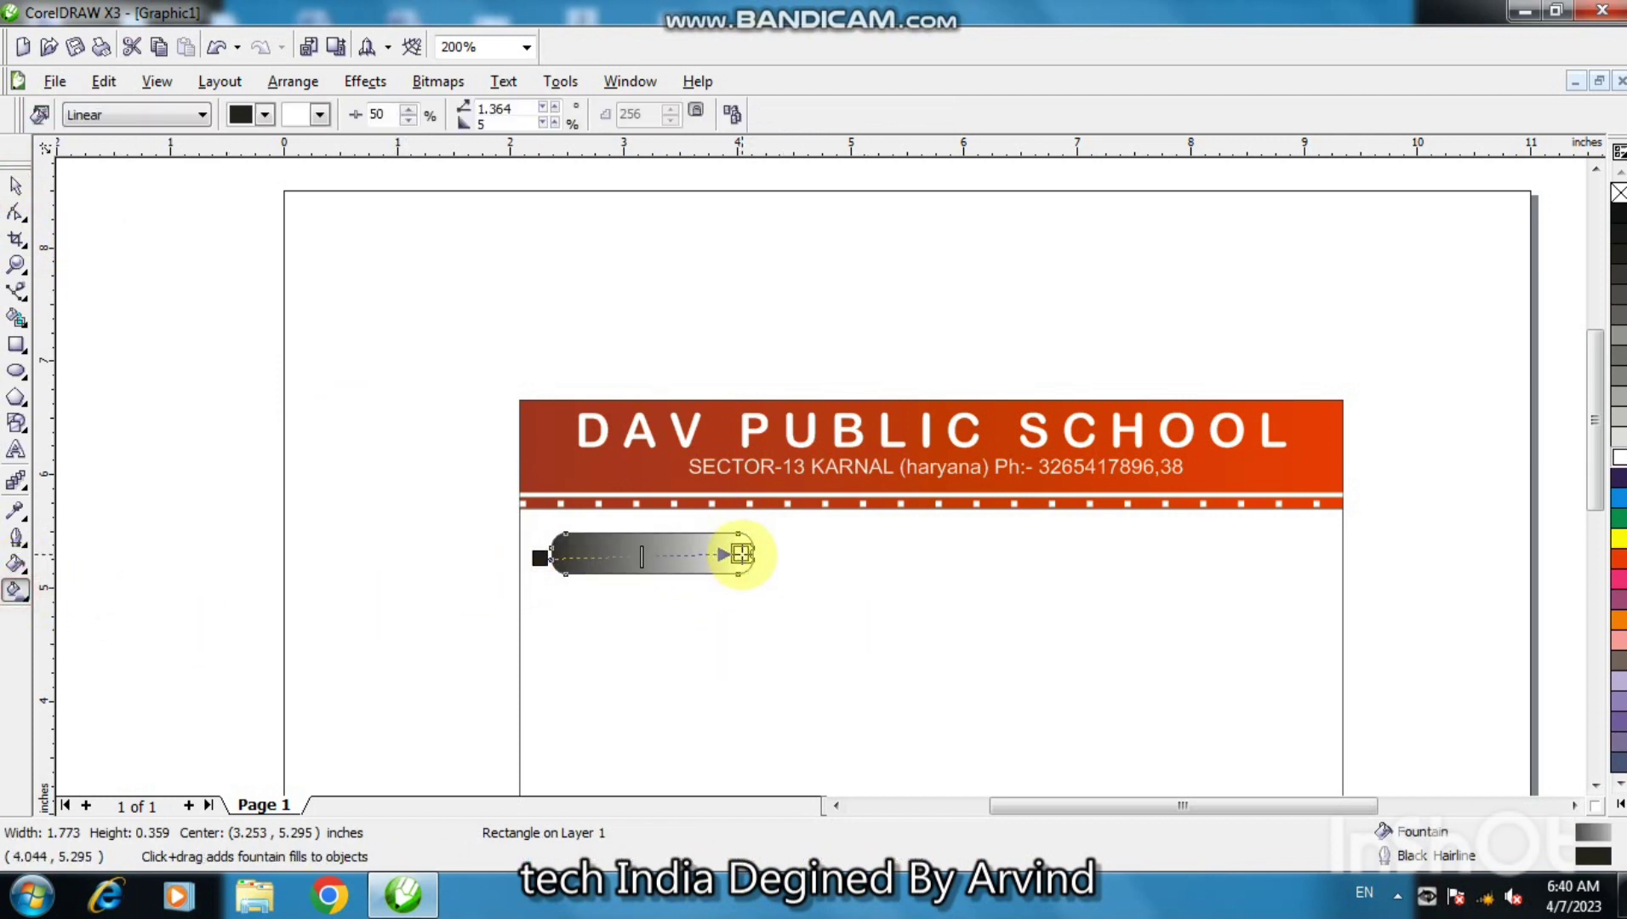
pyautogui.click(1619, 619)
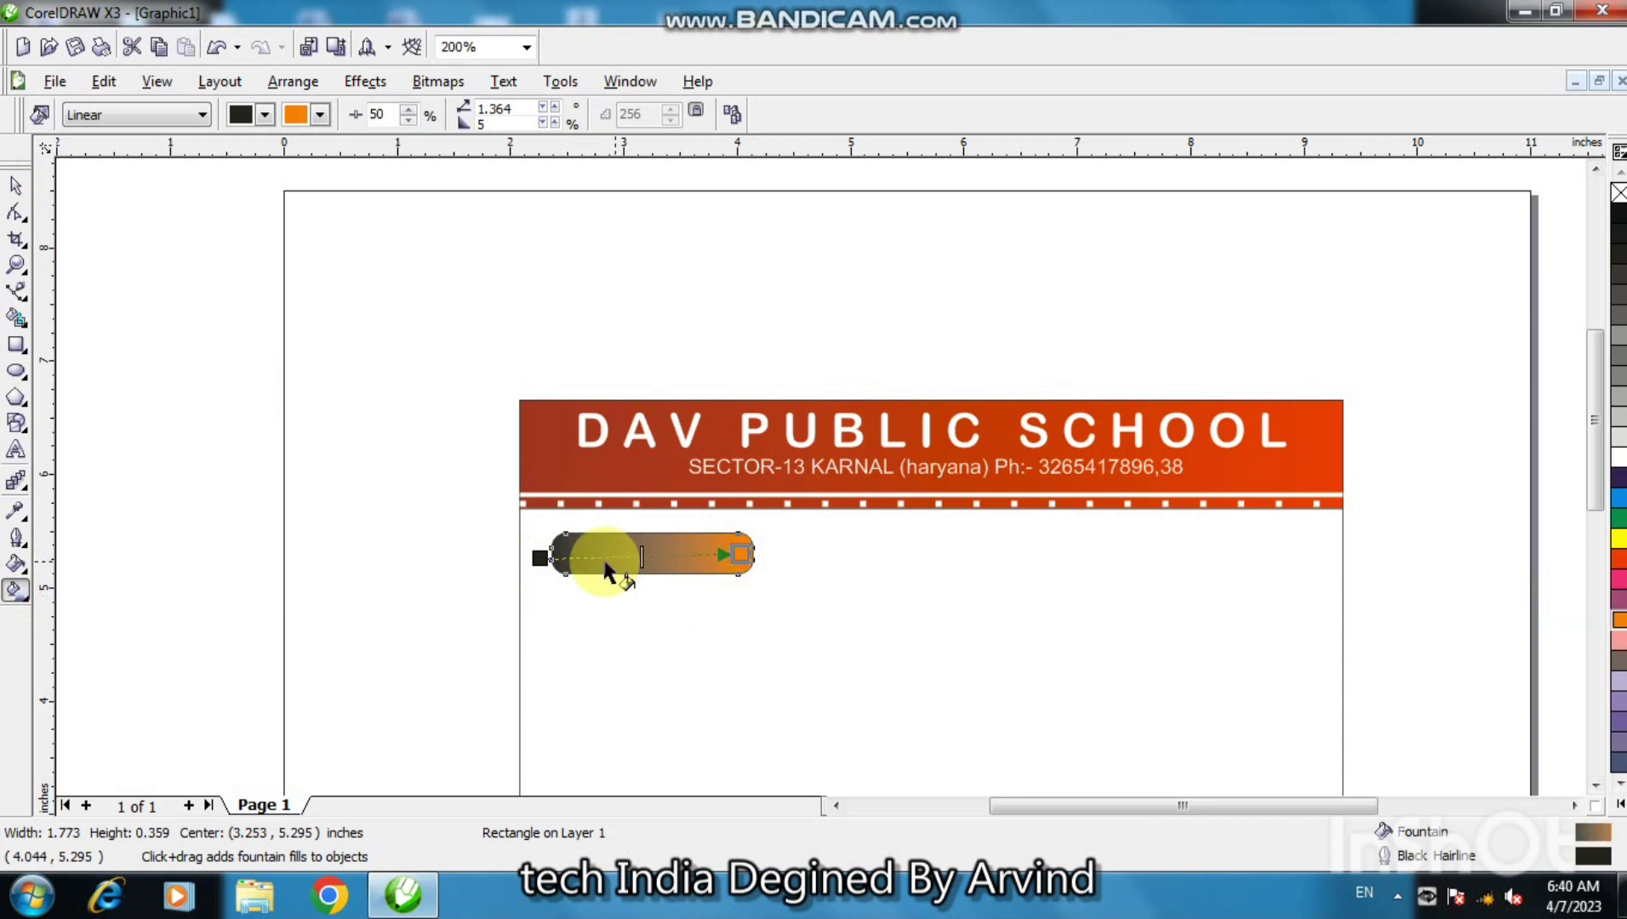
pyautogui.click(1619, 537)
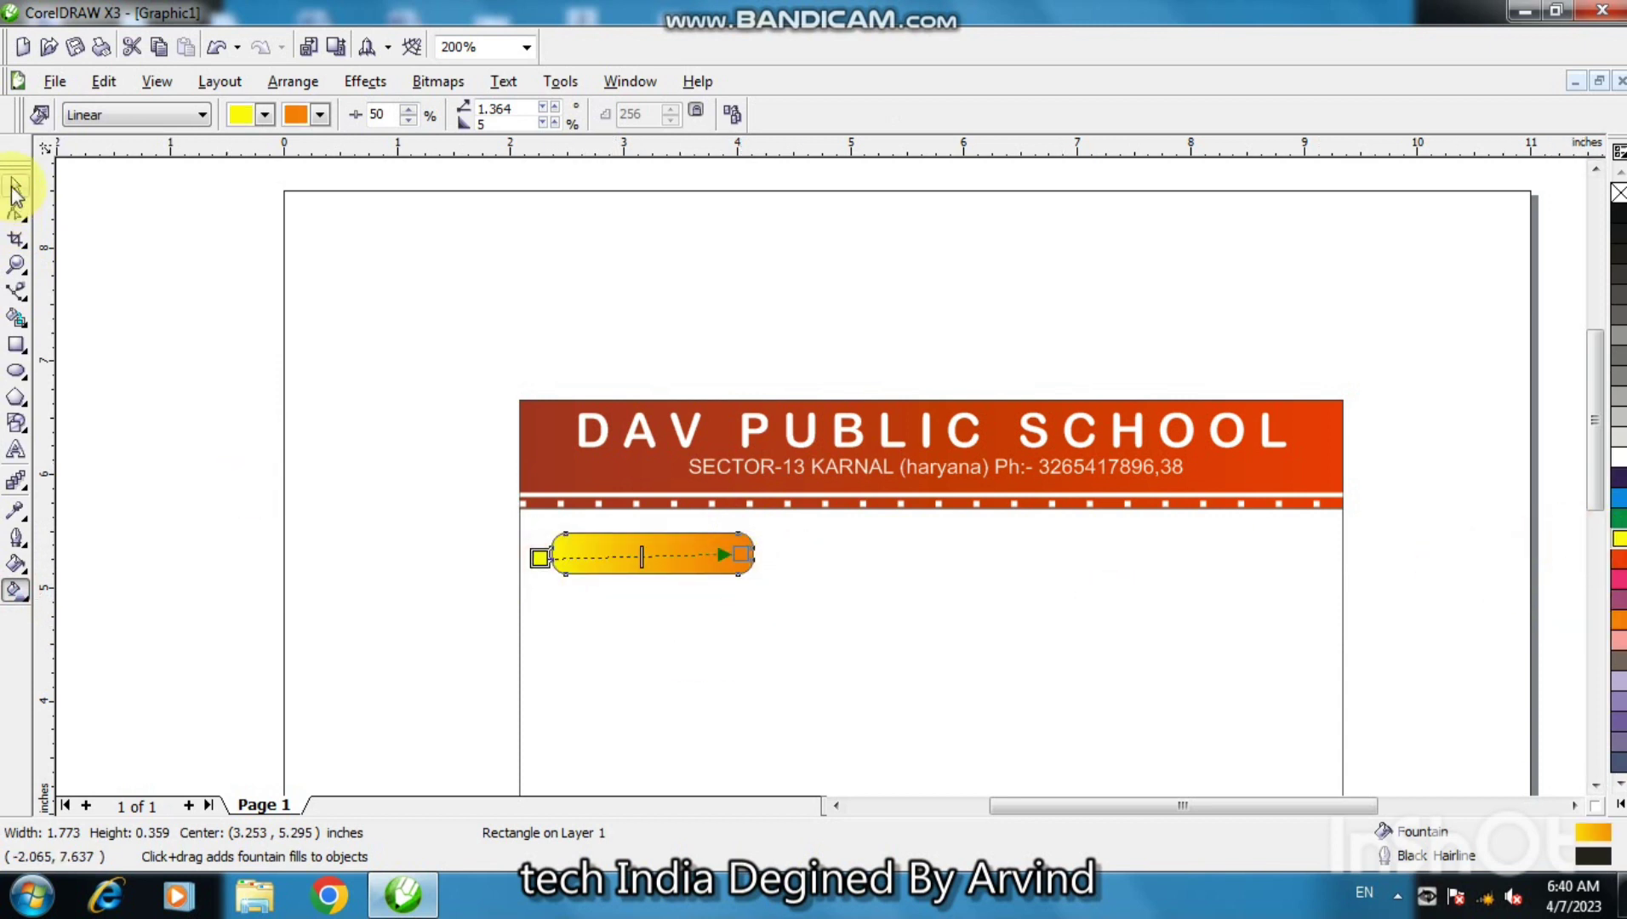
pyautogui.click(15, 183)
pyautogui.rightClick(1619, 192)
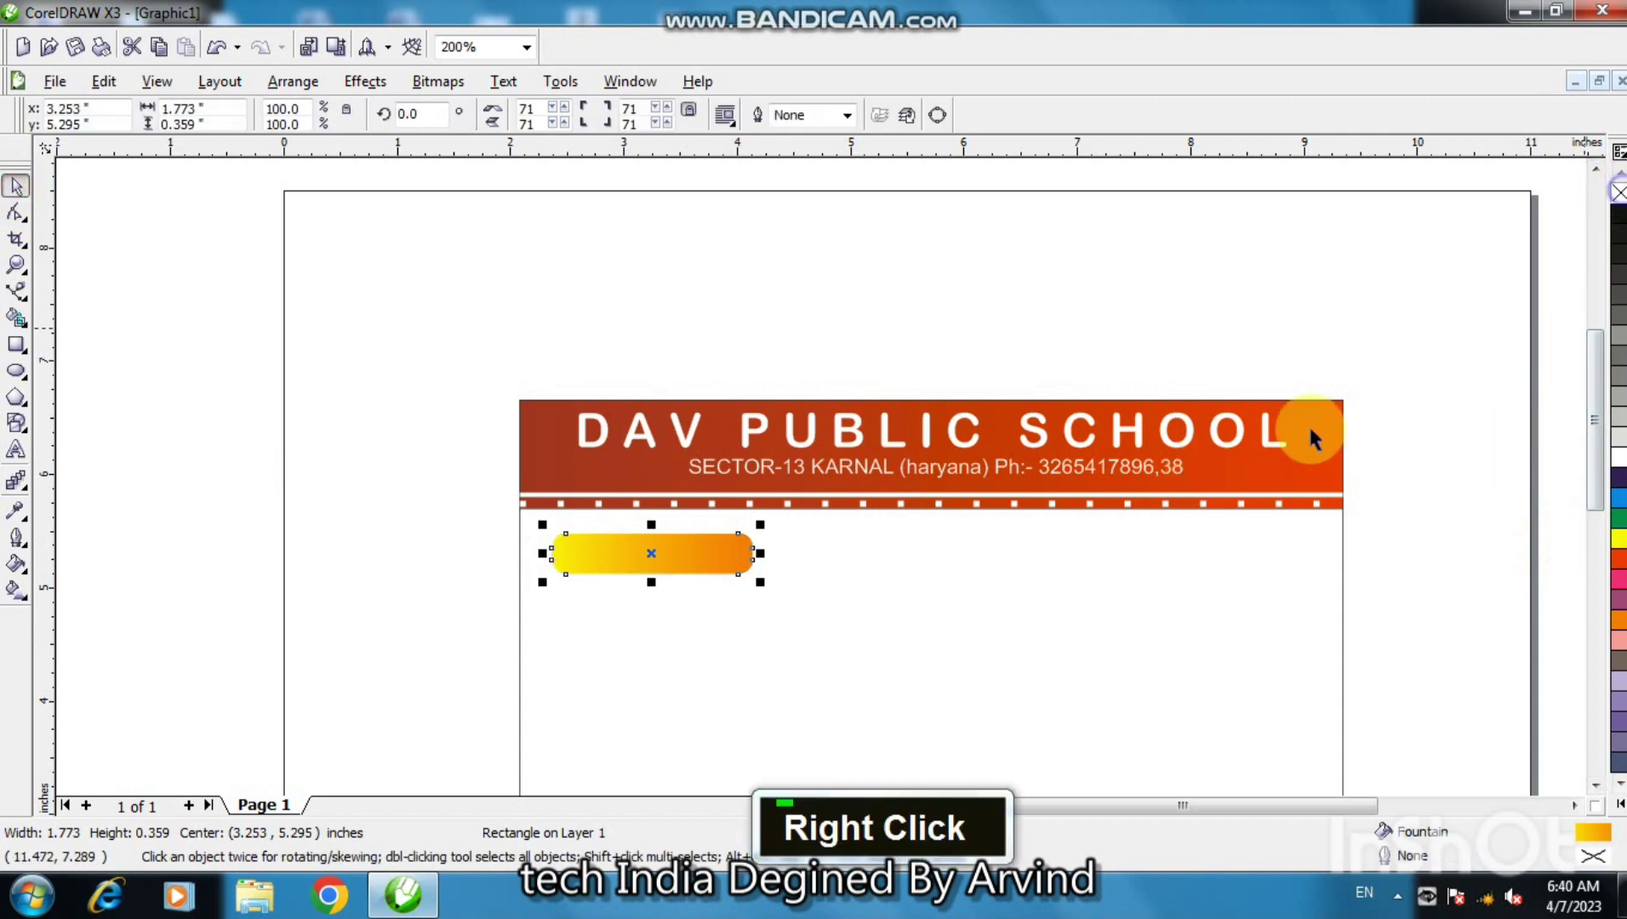
pyautogui.click(16, 451)
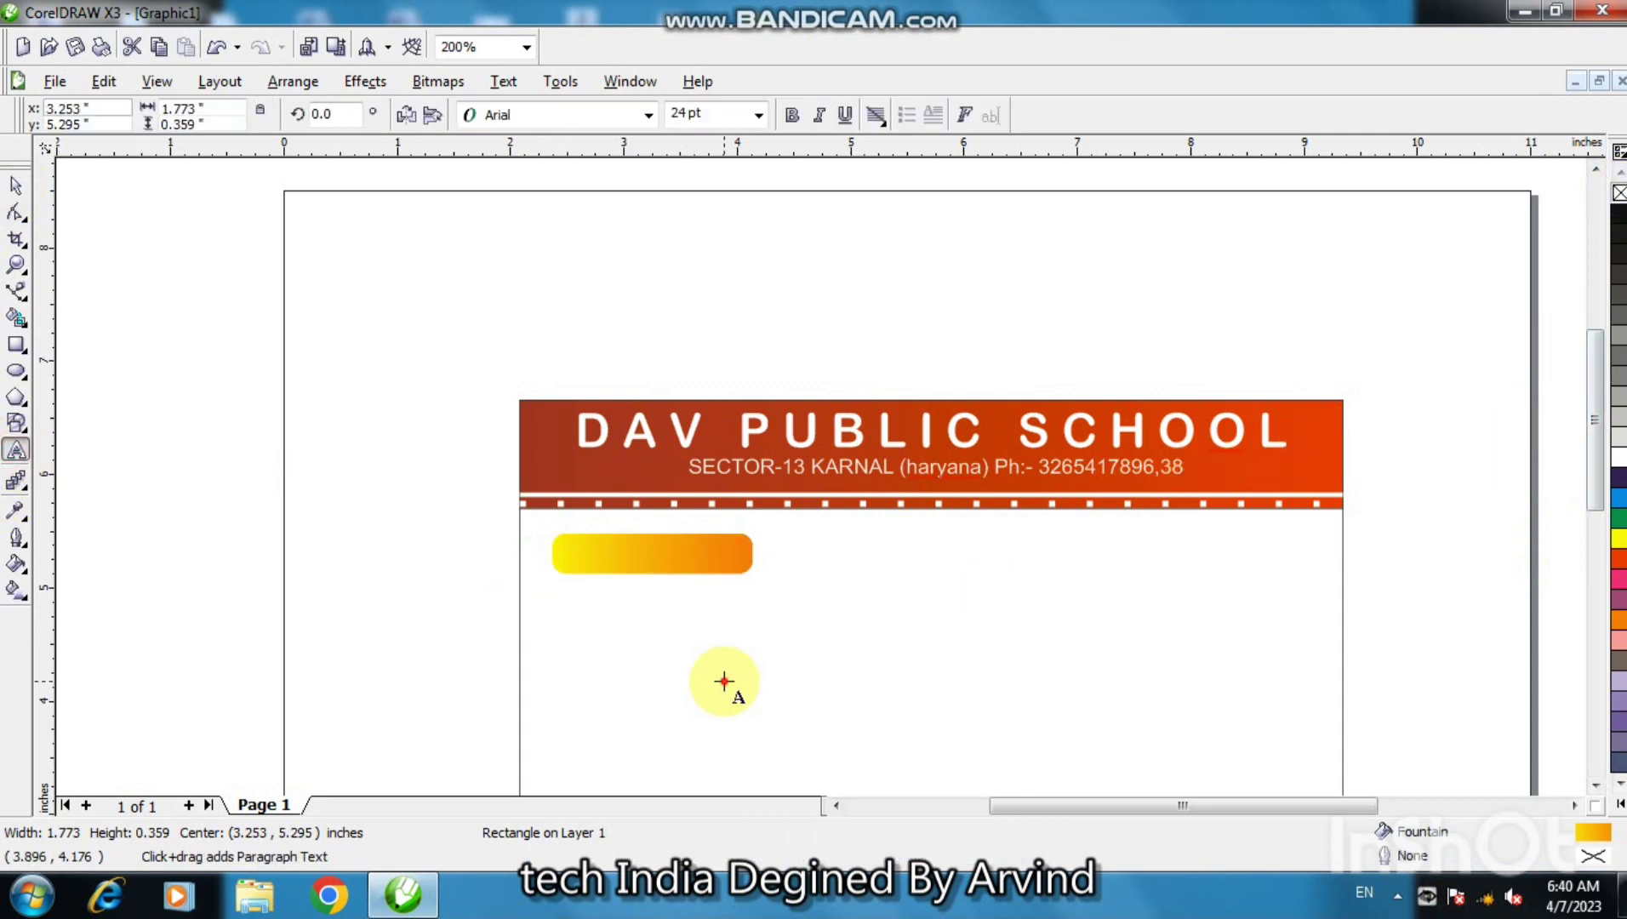
# - Type 'SESSION :2017-18' in capitals below the pill, correcting the final digits
pyautogui.doubleClick(724, 671)
pyautogui.press('capslock')
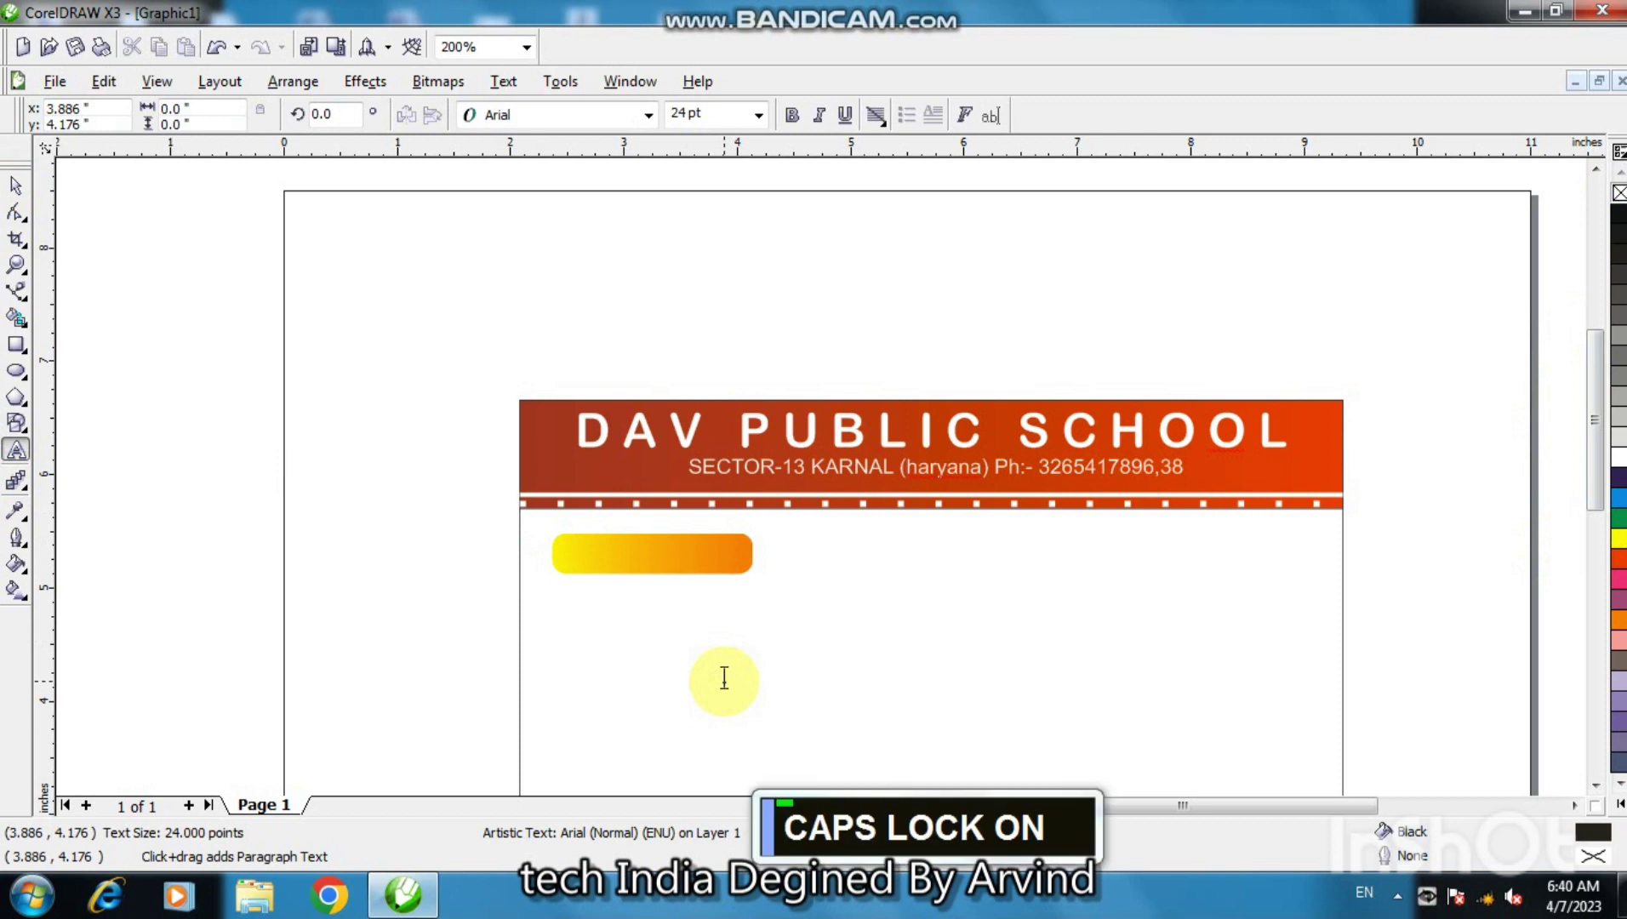
pyautogui.write('SESSION ')
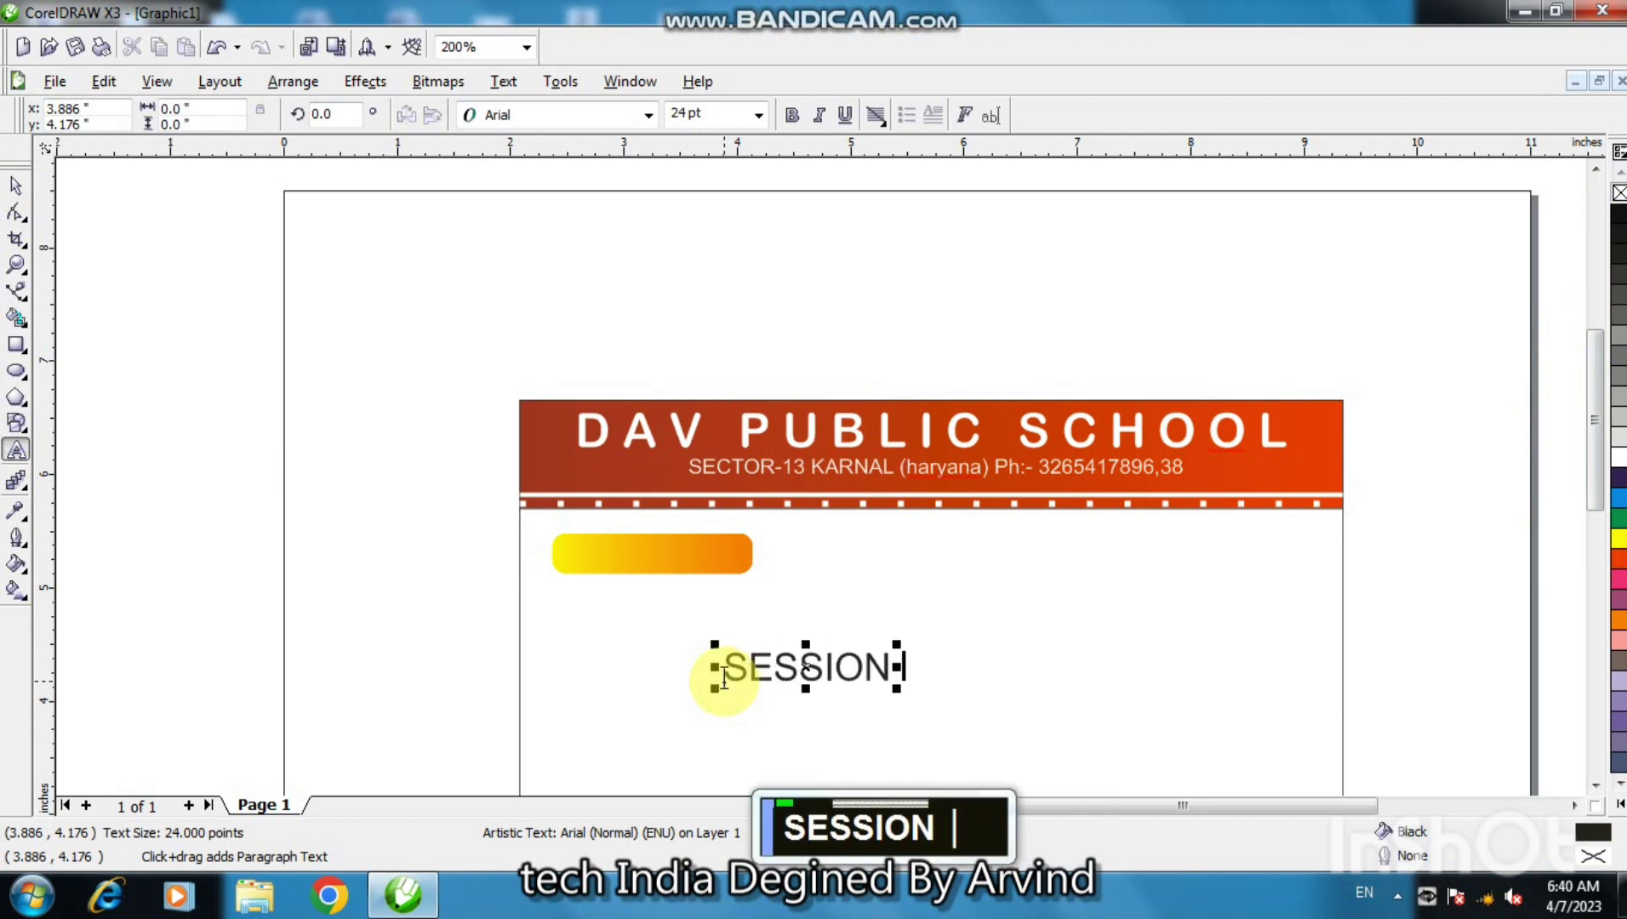
pyautogui.write(':')
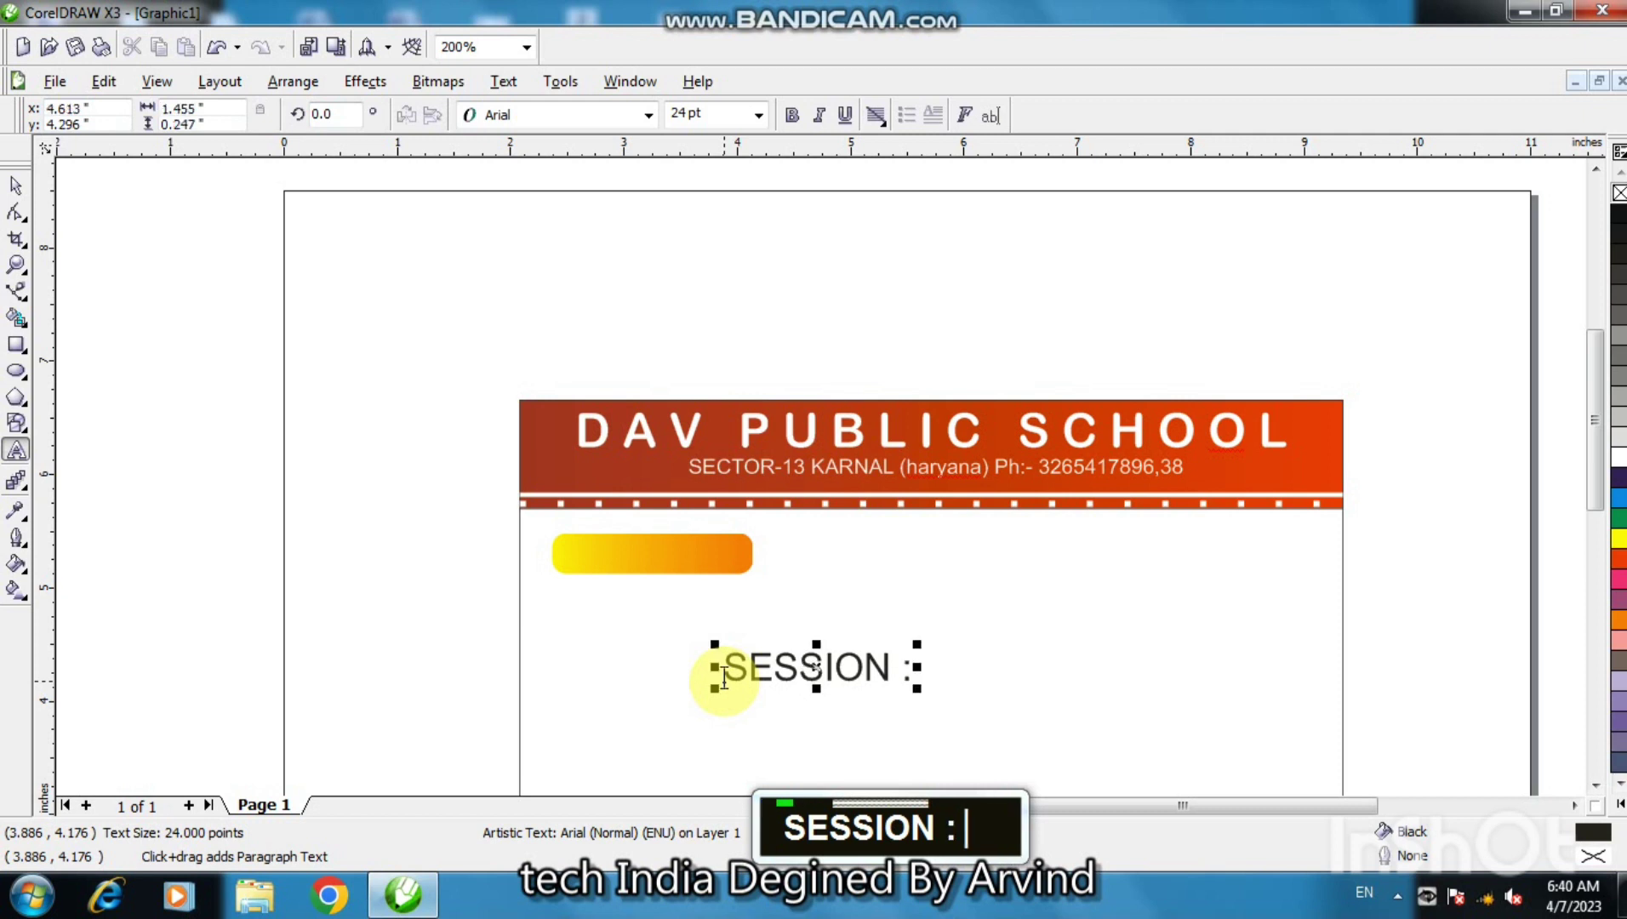
pyautogui.write('201')
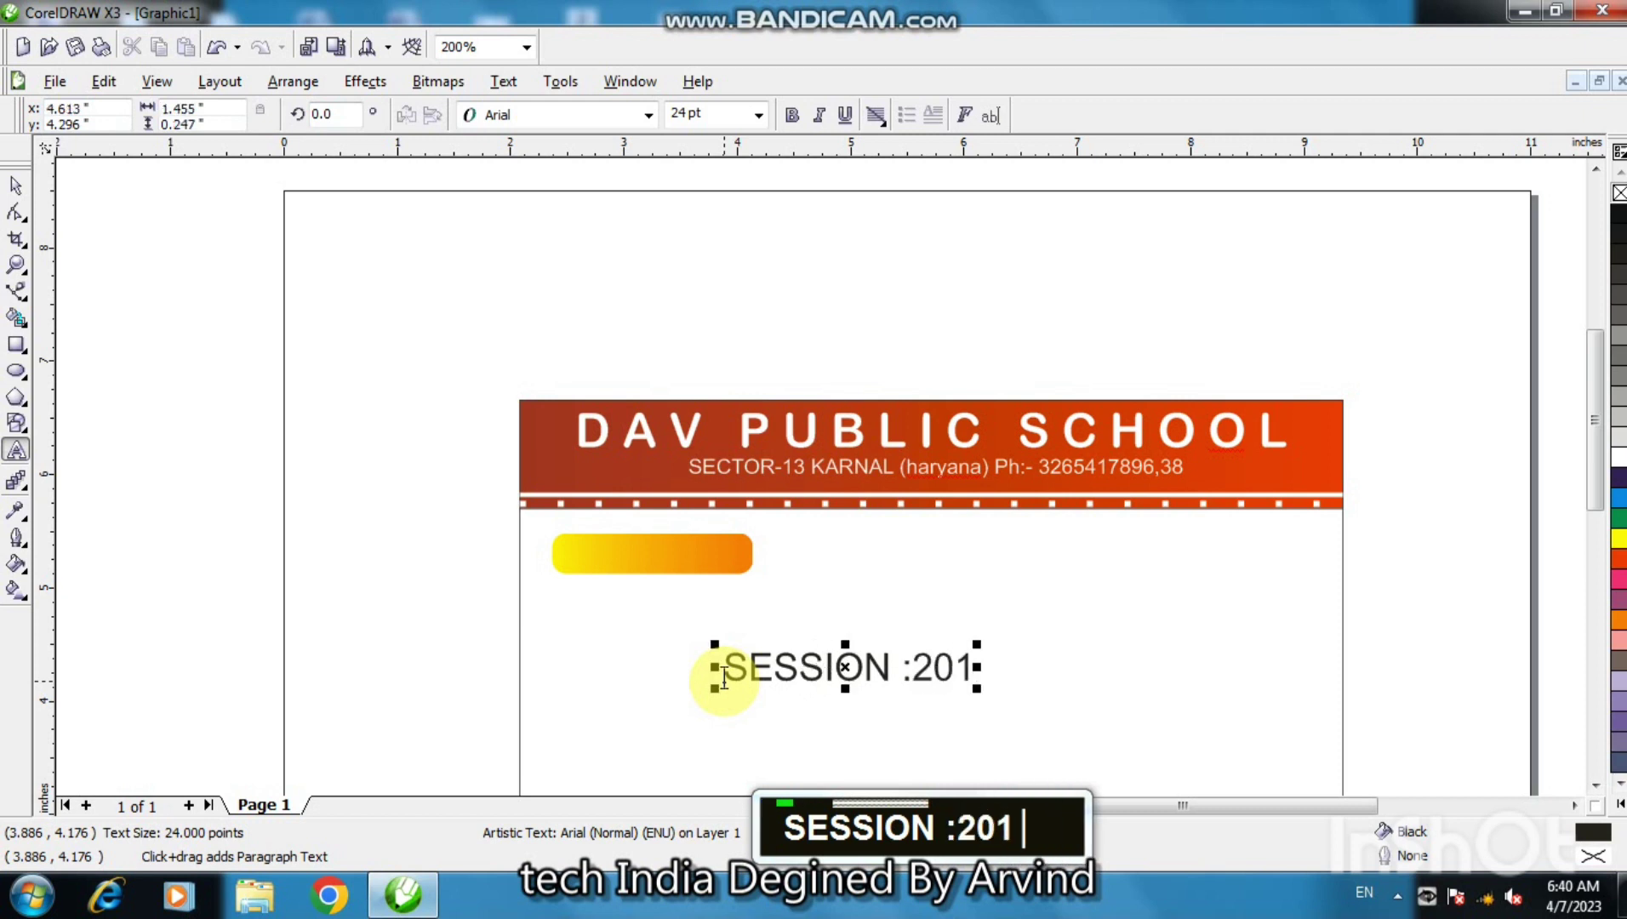
pyautogui.write('7')
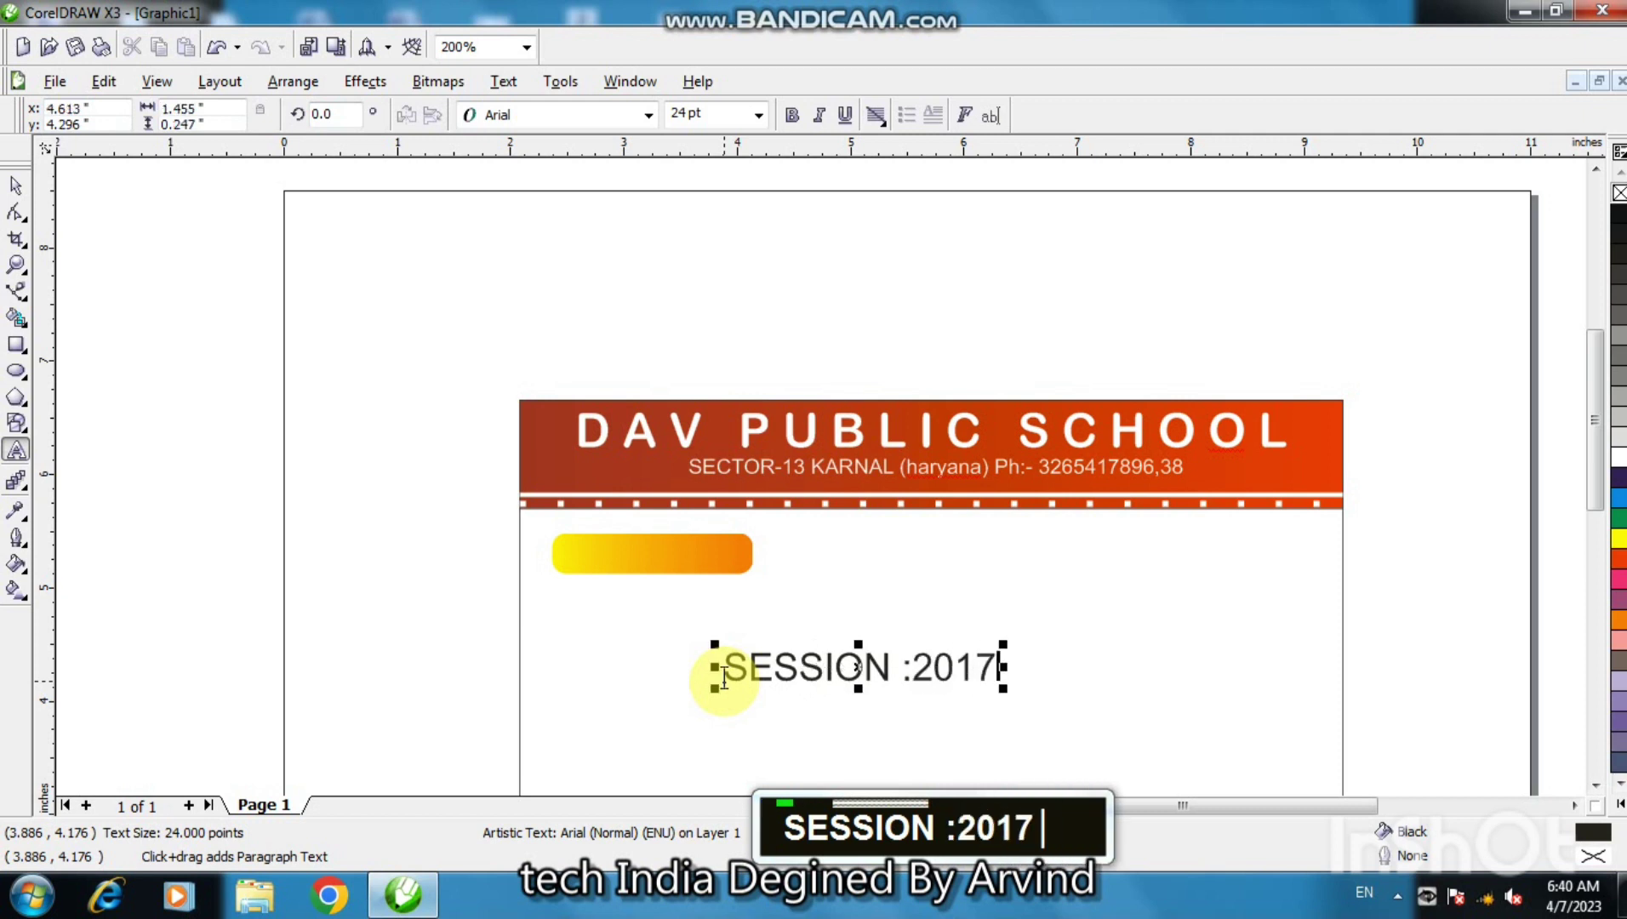
pyautogui.write('-')
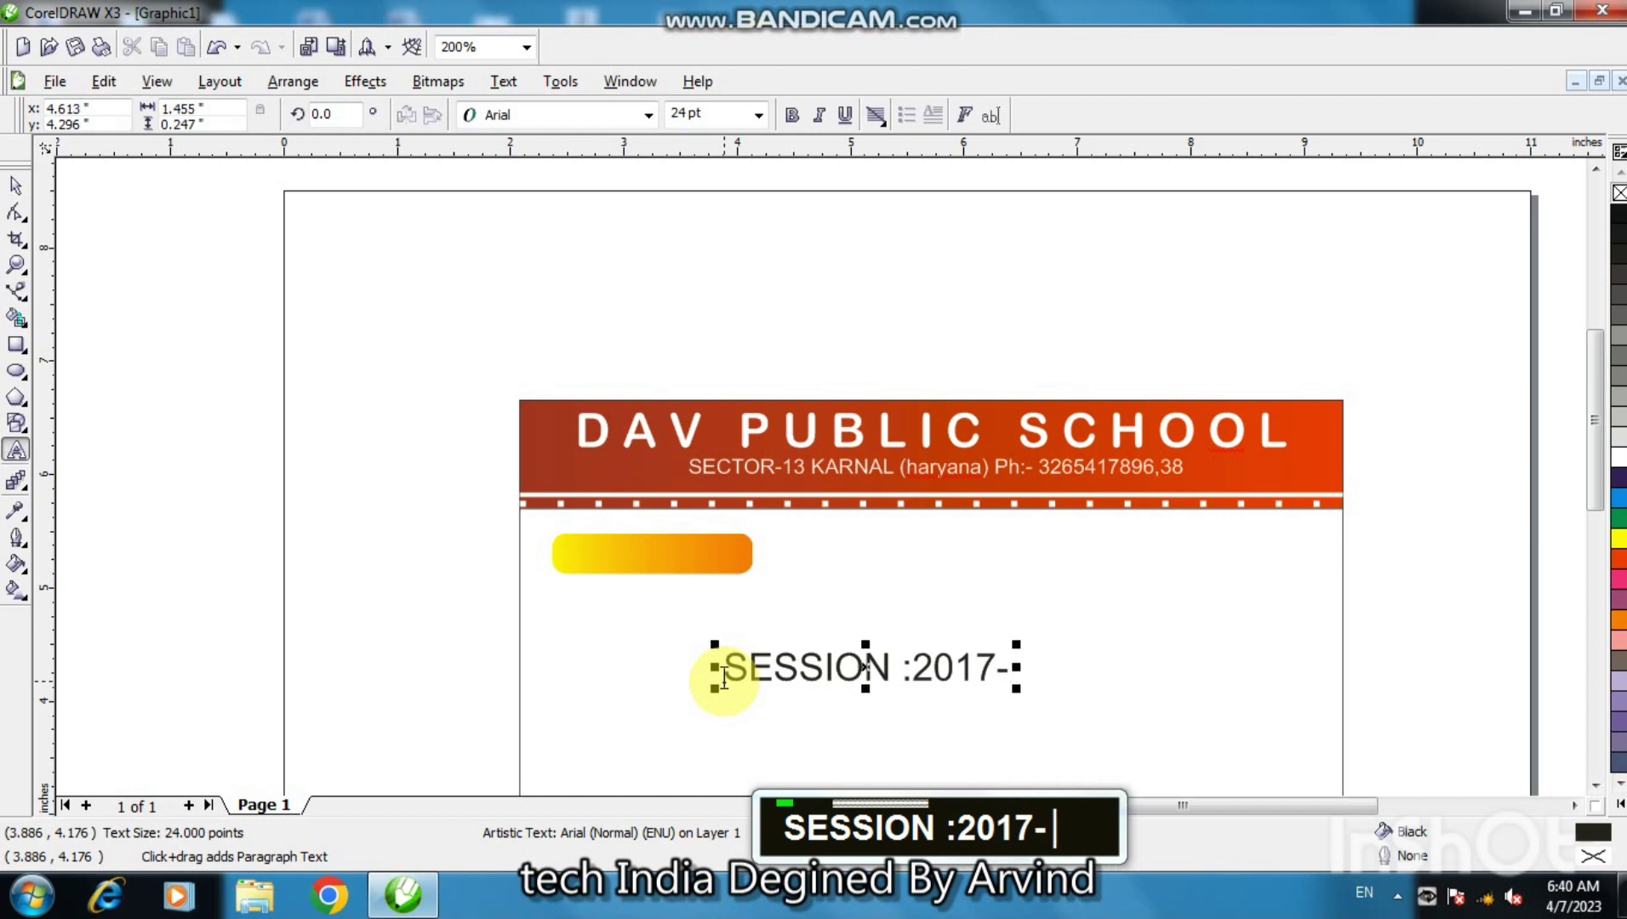
pyautogui.write('2')
pyautogui.press('BackSpace')
pyautogui.write('18')
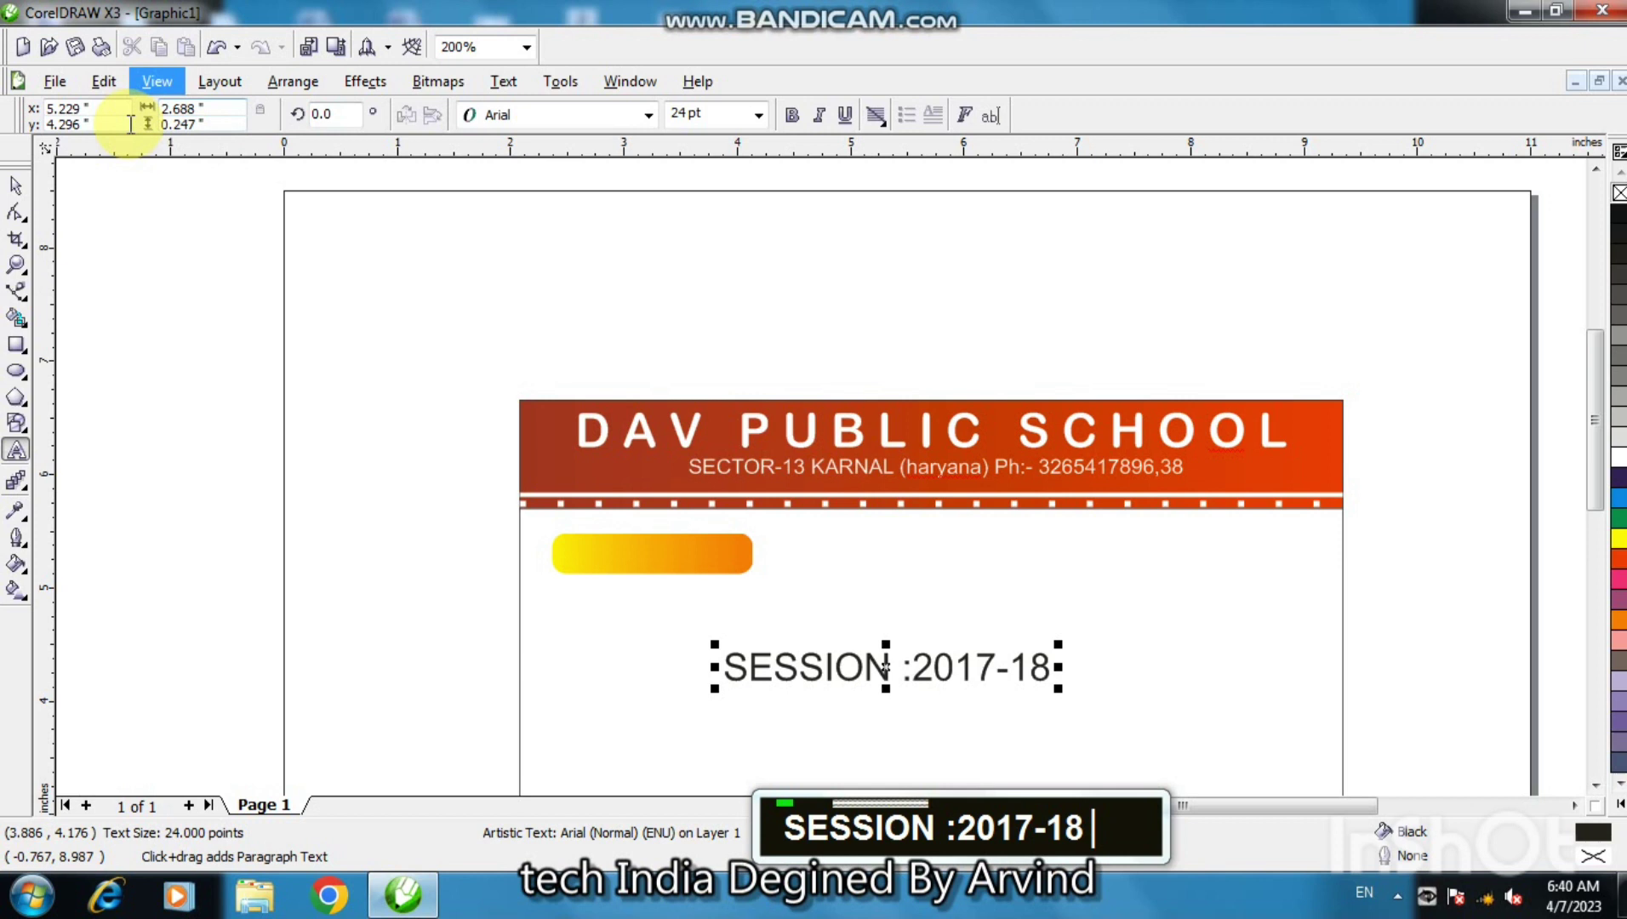
pyautogui.click(16, 185)
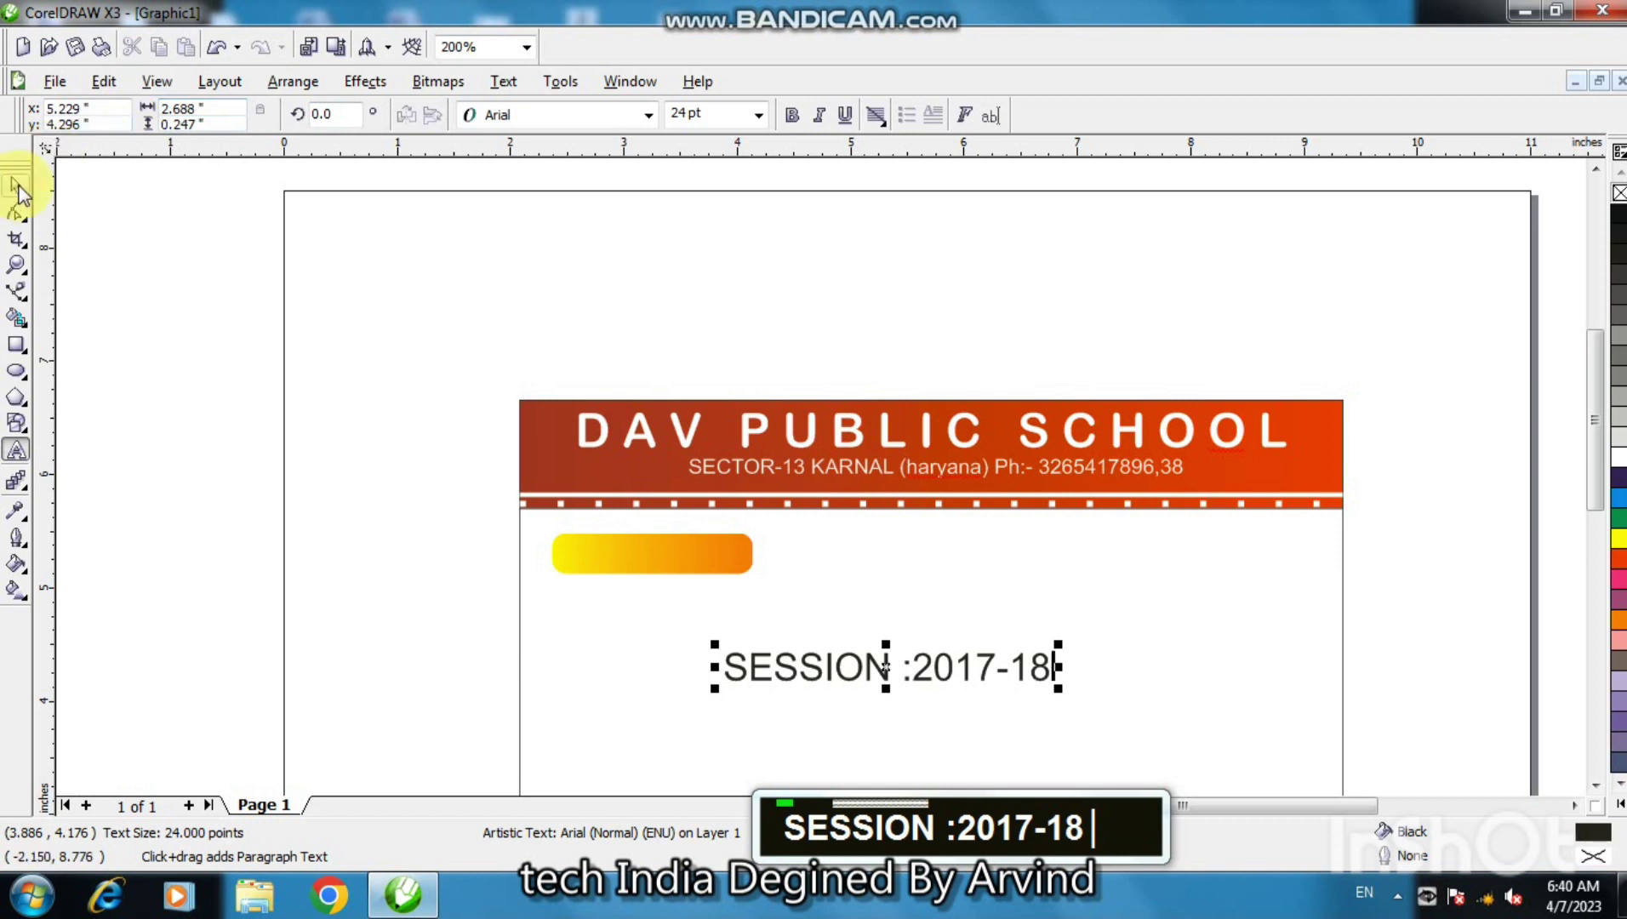
# - Shrink the SESSION text to about 11 pt in red Arial Rounded MT Bold
pyautogui.moveTo(1058, 686); pyautogui.dragTo(679, 554)
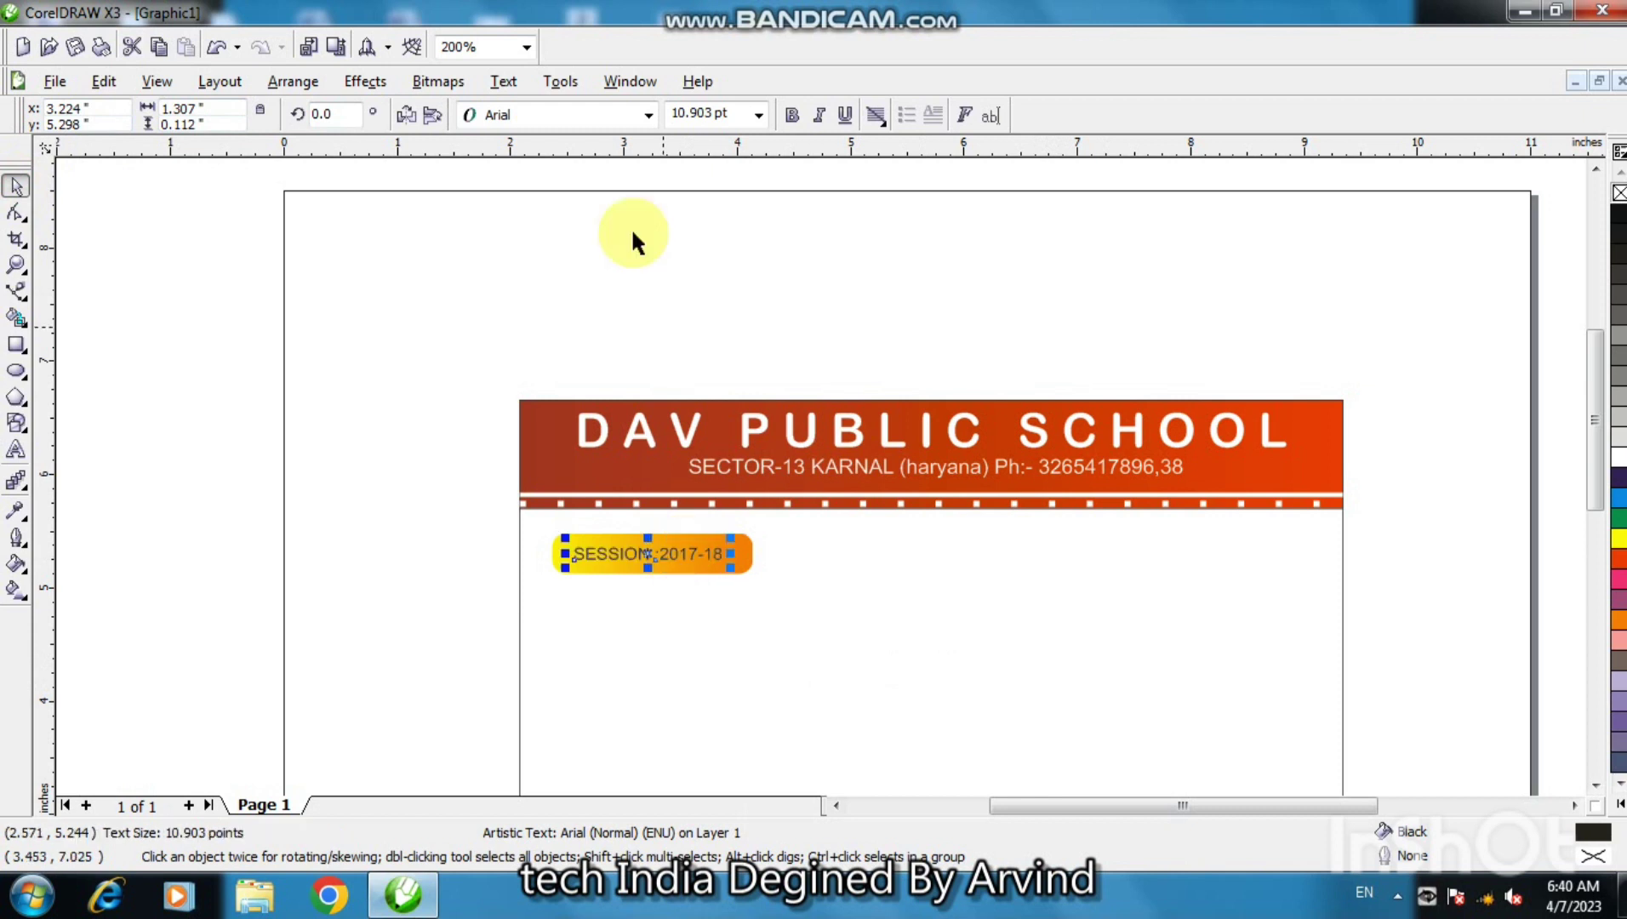
pyautogui.click(648, 114)
pyautogui.click(625, 166)
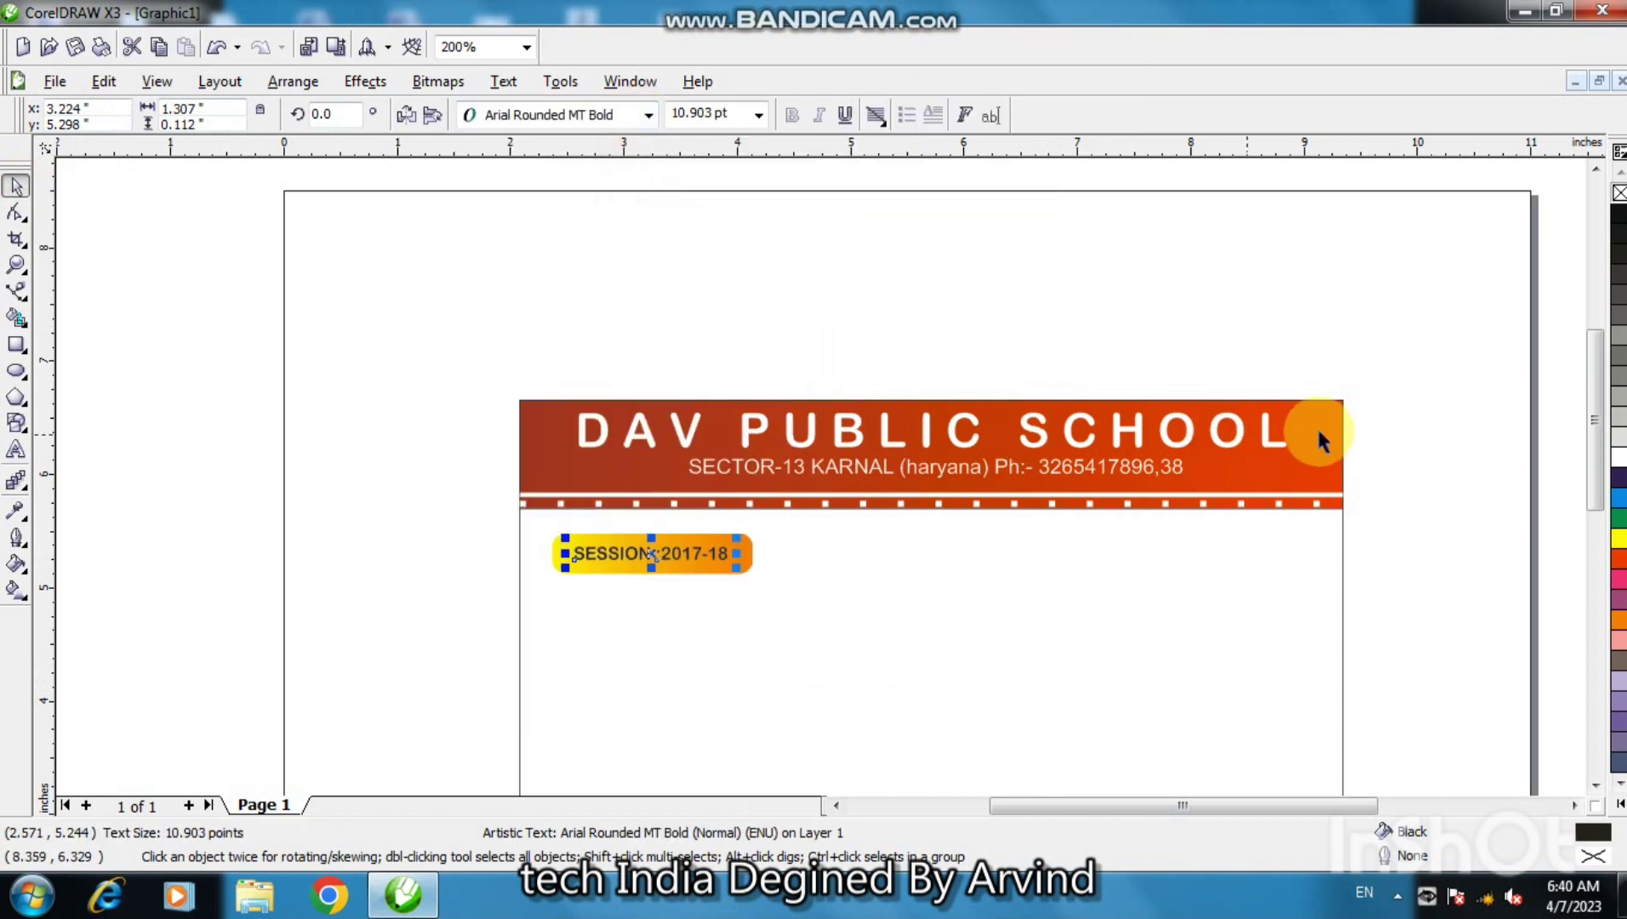
pyautogui.click(1620, 561)
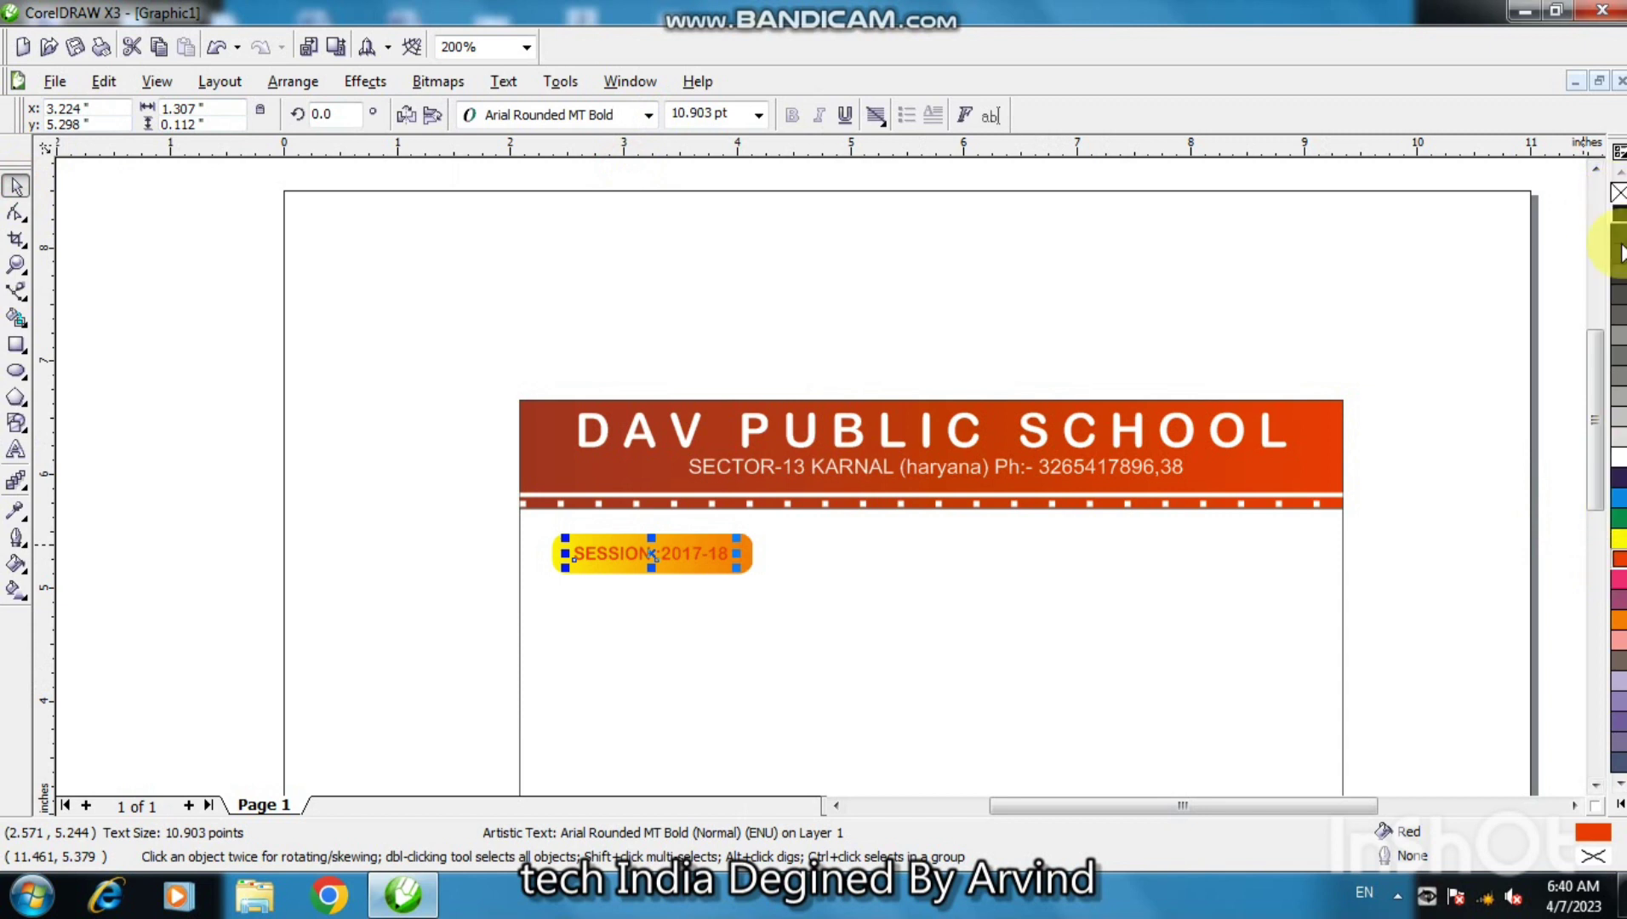
pyautogui.click(1082, 674)
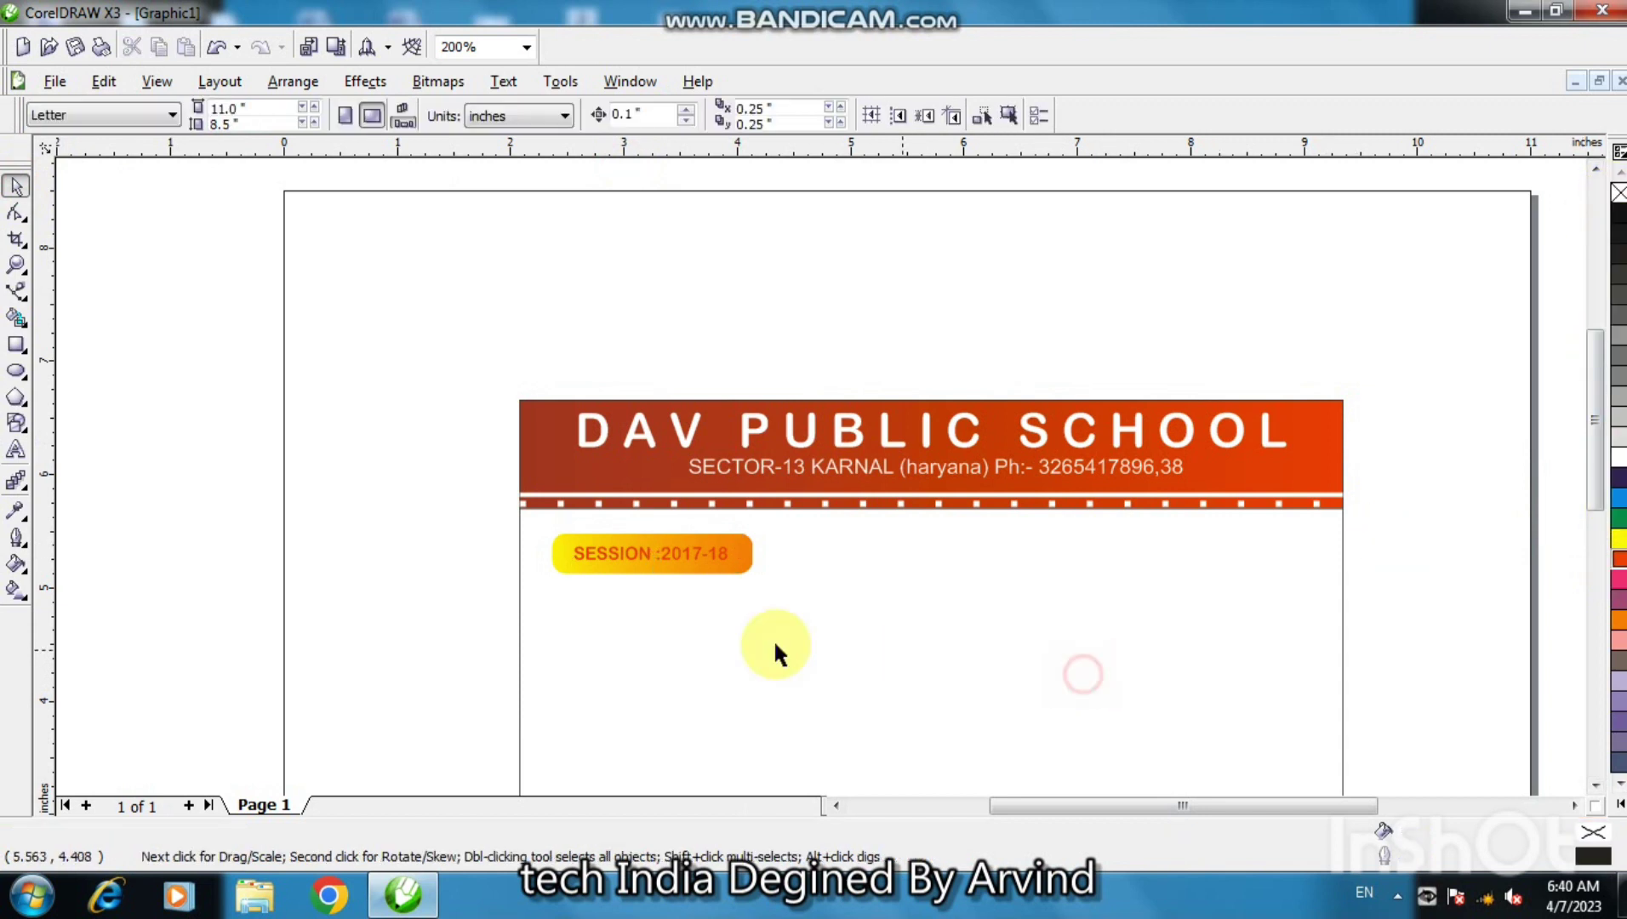
# - Centre the SESSION label horizontally and vertically inside the yellow-orange pill
pyautogui.keyDown('shift'); pyautogui.click(683, 561); pyautogui.keyUp('shift')
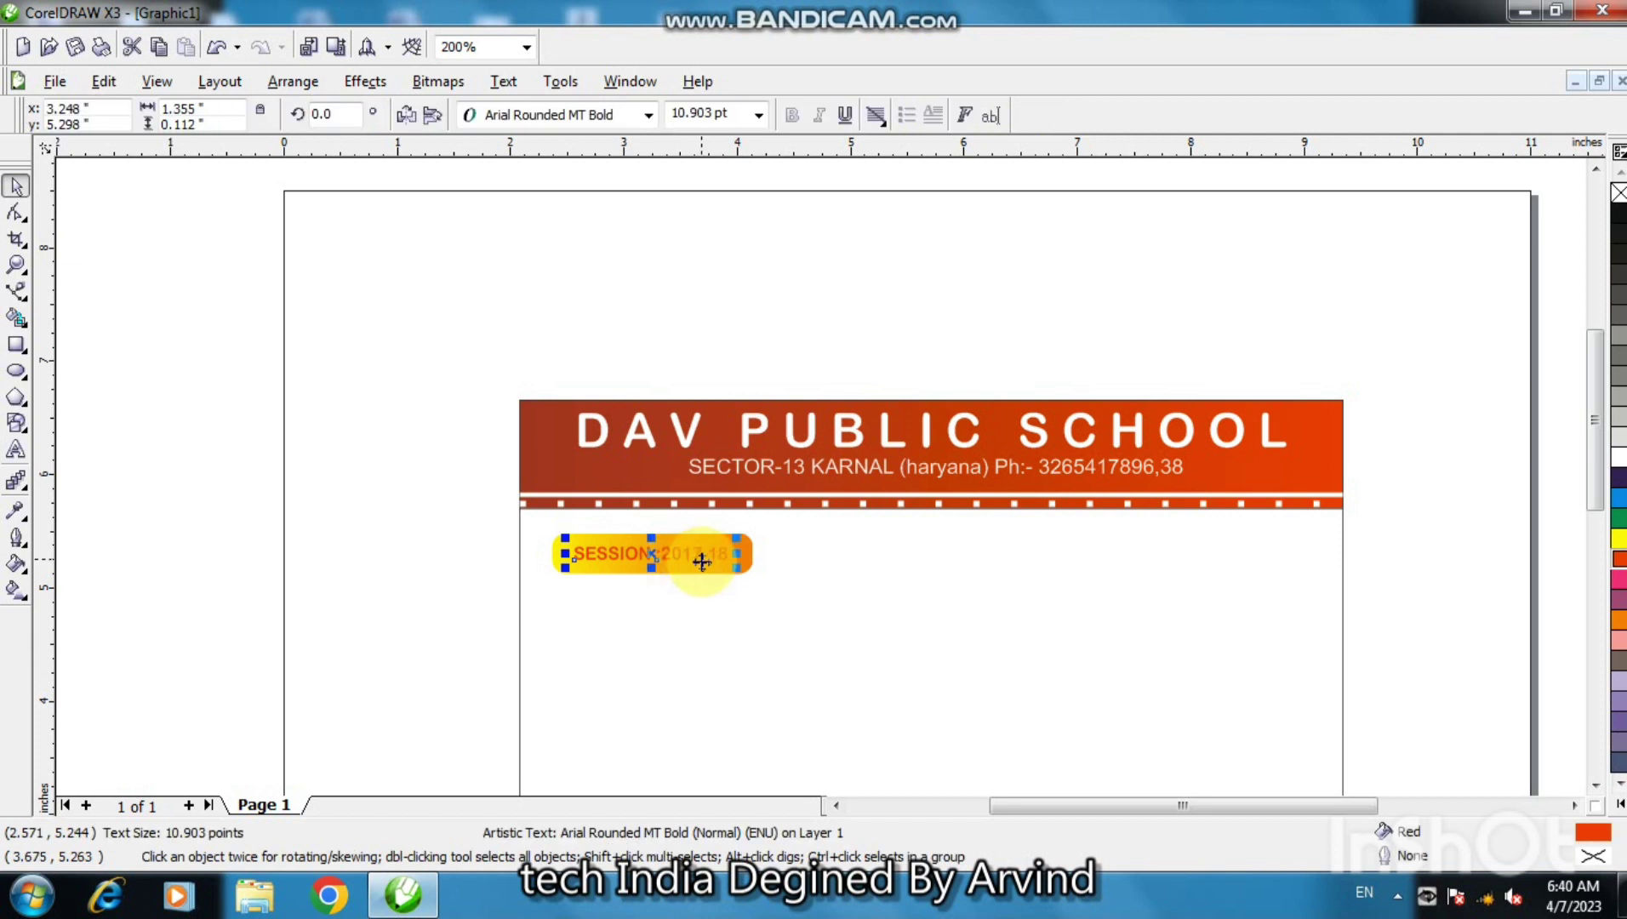
pyautogui.keyDown('shift'); pyautogui.click(698, 570); pyautogui.keyUp('shift')
pyautogui.press('c')
pyautogui.press('e')
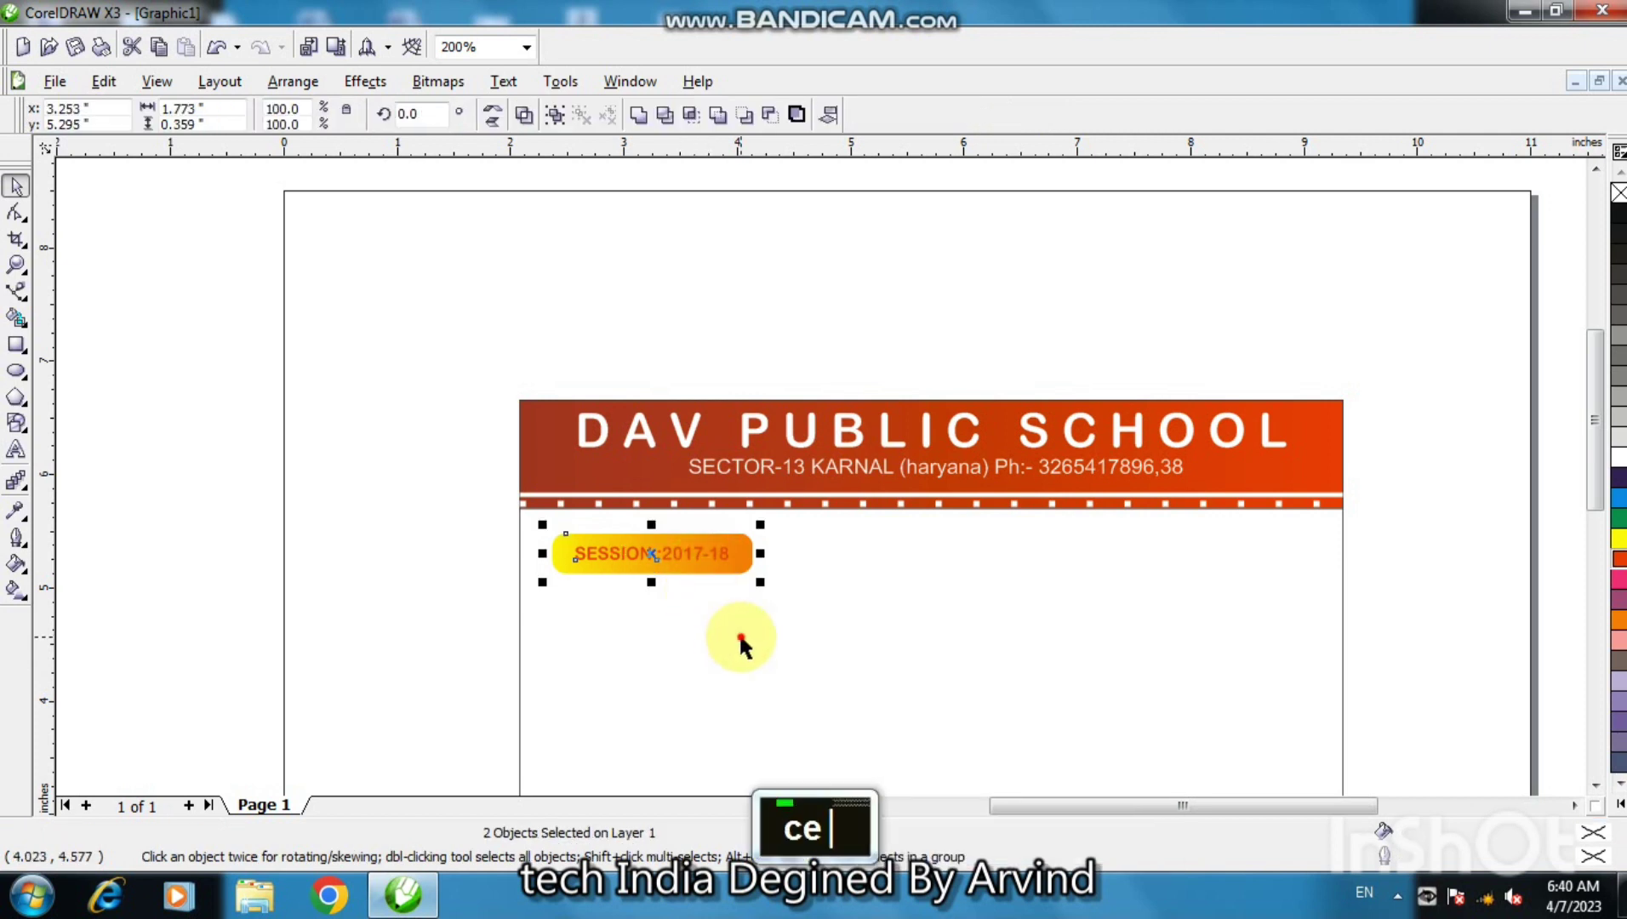
pyautogui.click(726, 673)
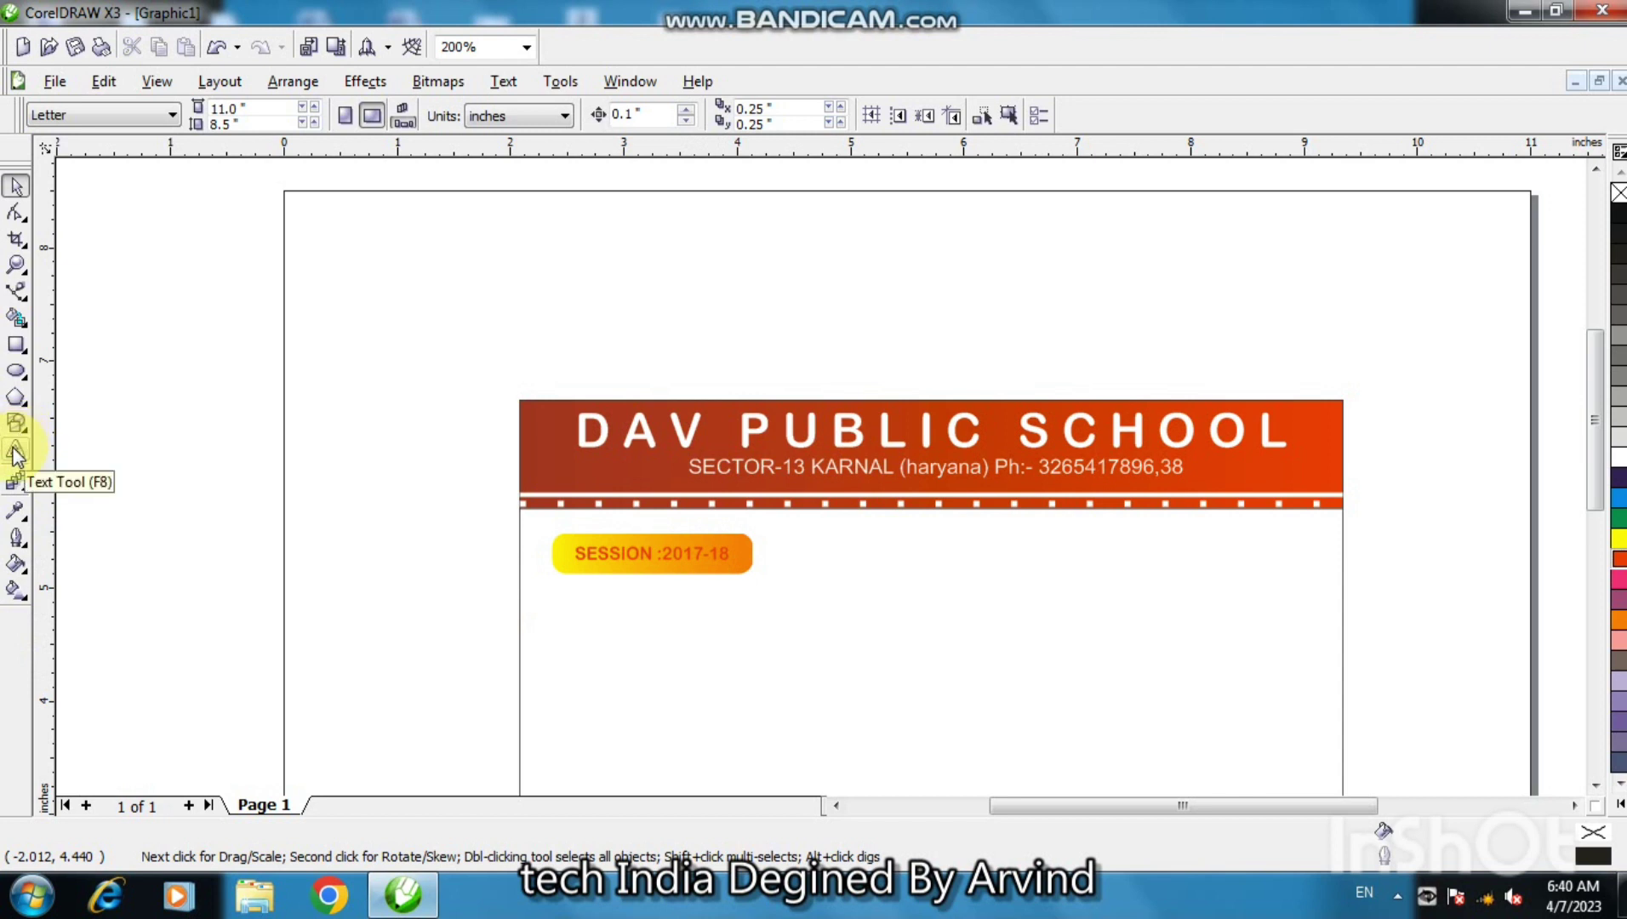
# - Copy the header gradient to the card's bottom as a thin 0.343" outline-free strip
pyautogui.click(625, 470)
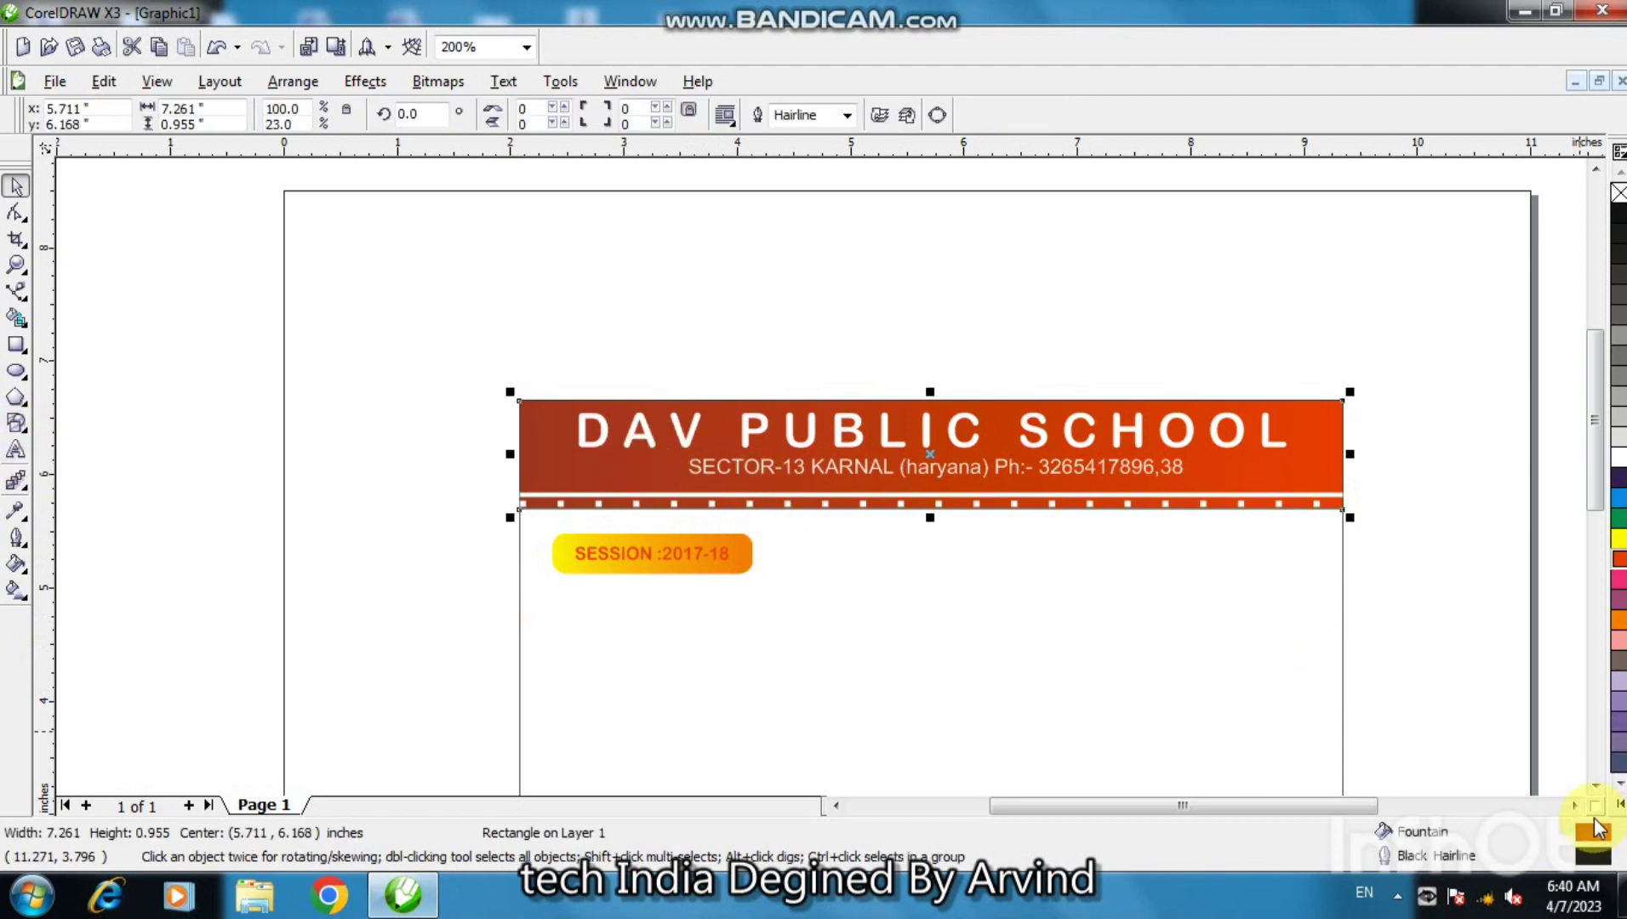
pyautogui.doubleClick(1595, 786)
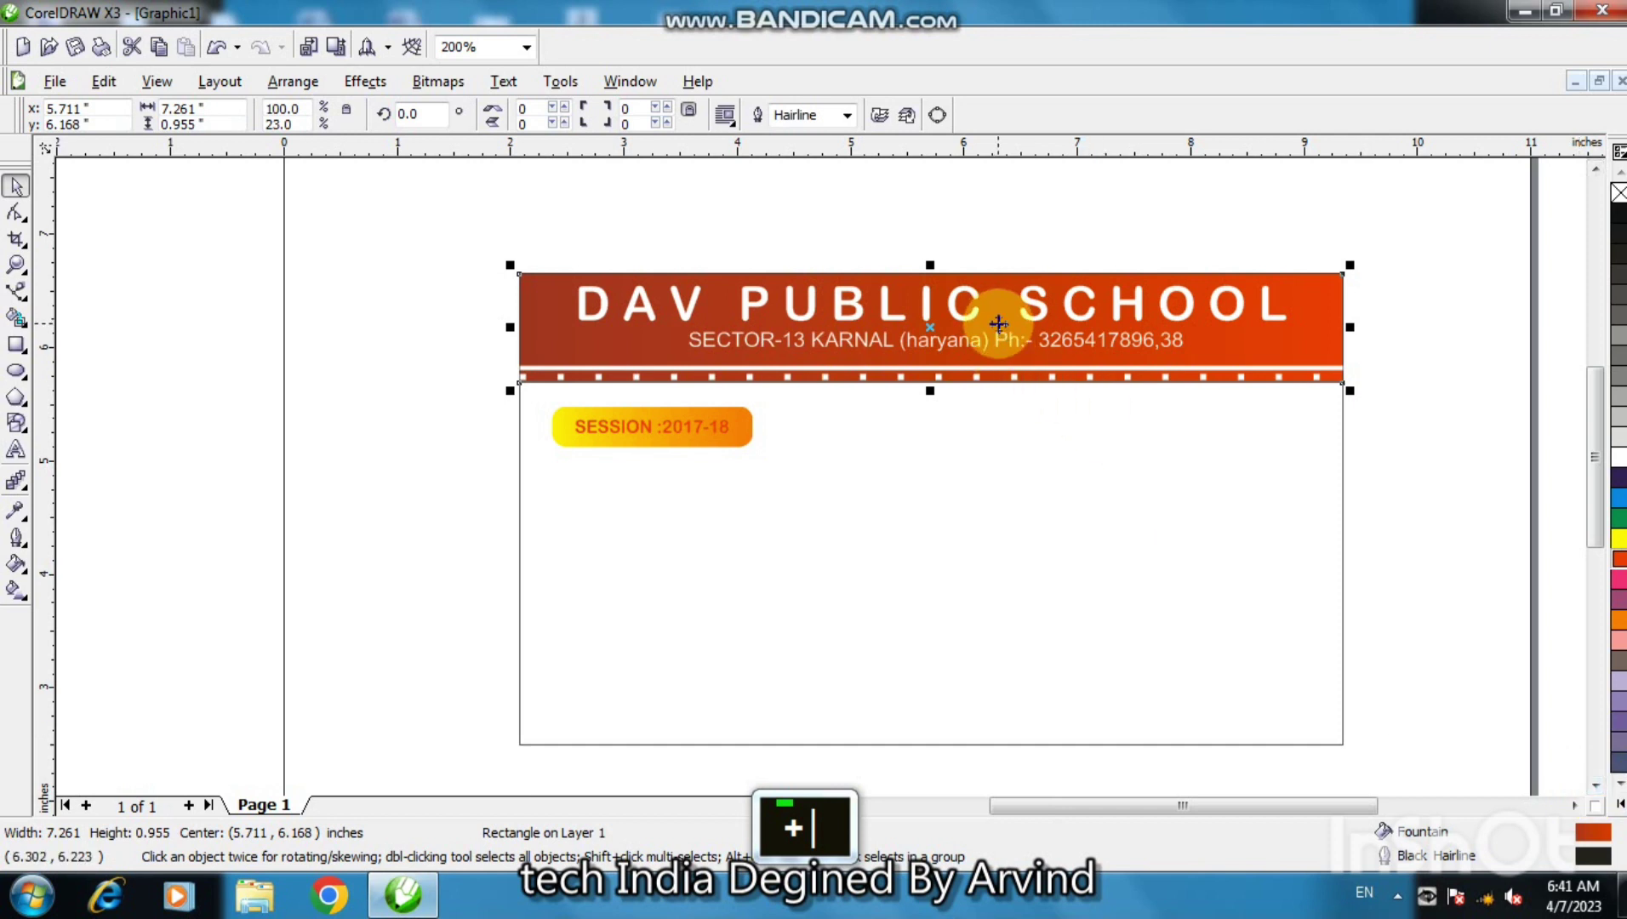
pyautogui.moveTo(945, 324); pyautogui.dragTo(936, 692)
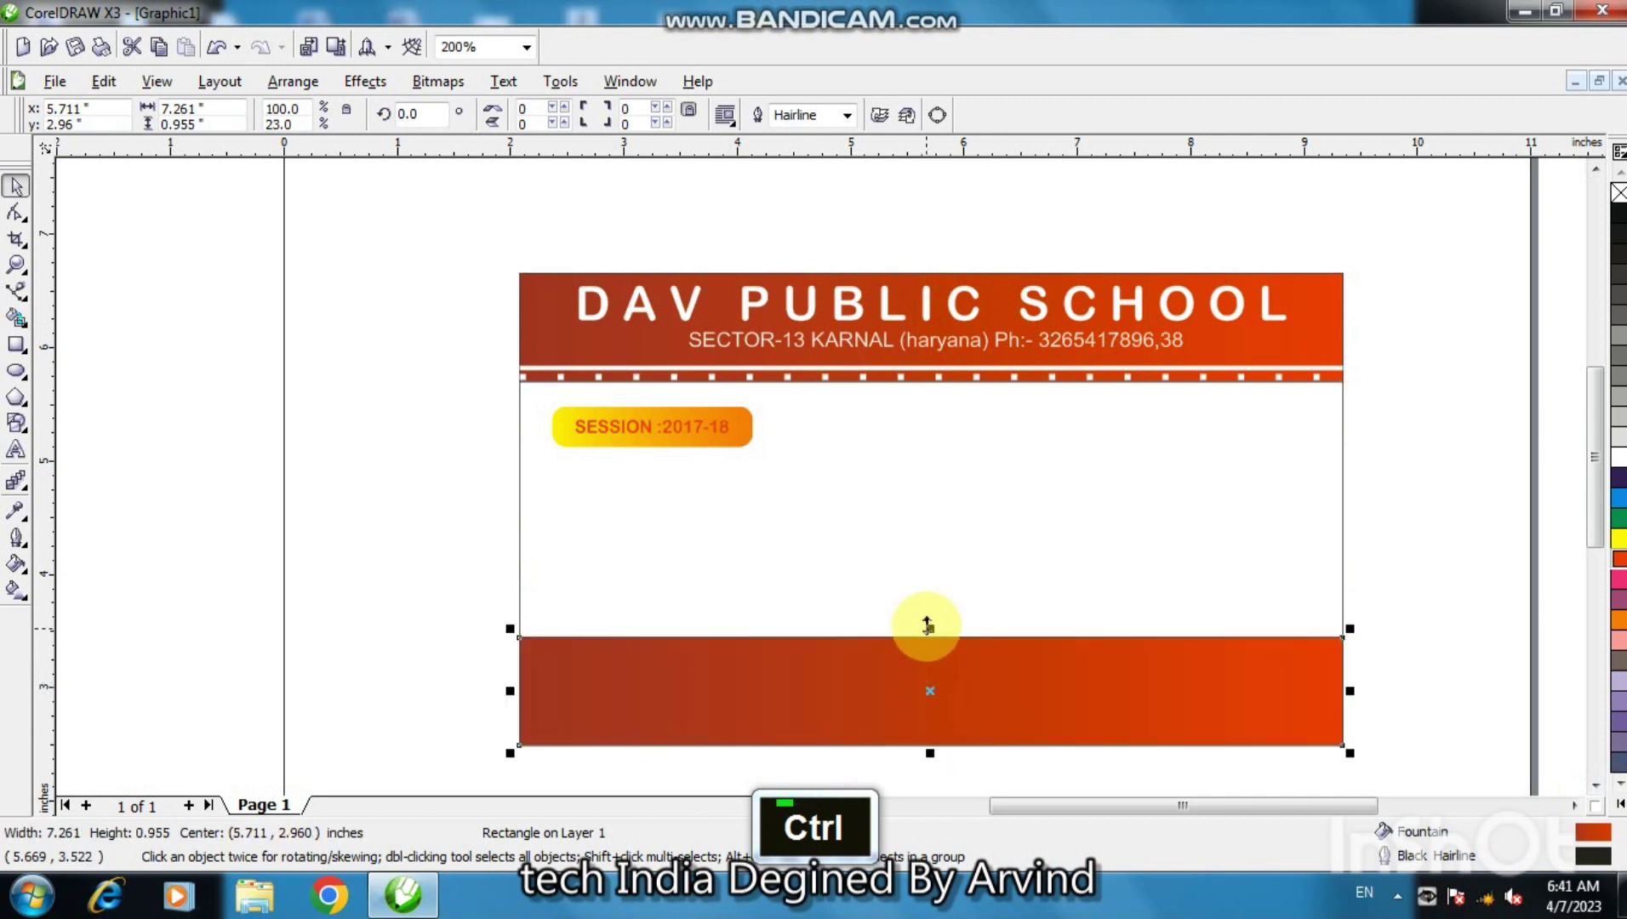
pyautogui.moveTo(927, 627); pyautogui.dragTo(933, 701)
pyautogui.rightClick(1616, 198)
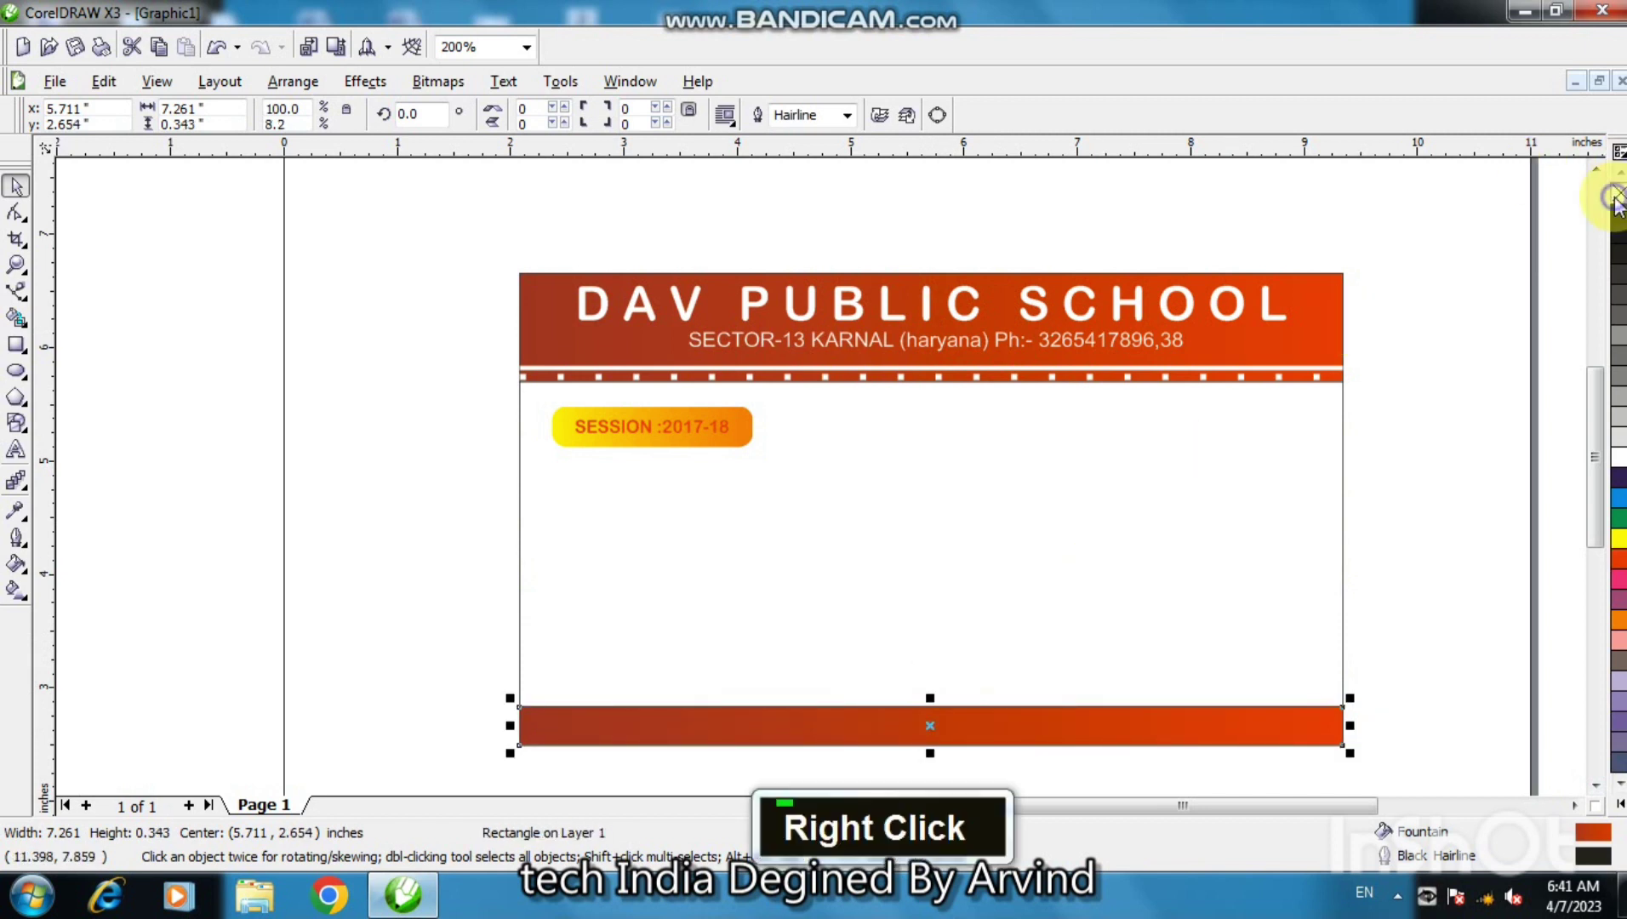
pyautogui.click(1535, 370)
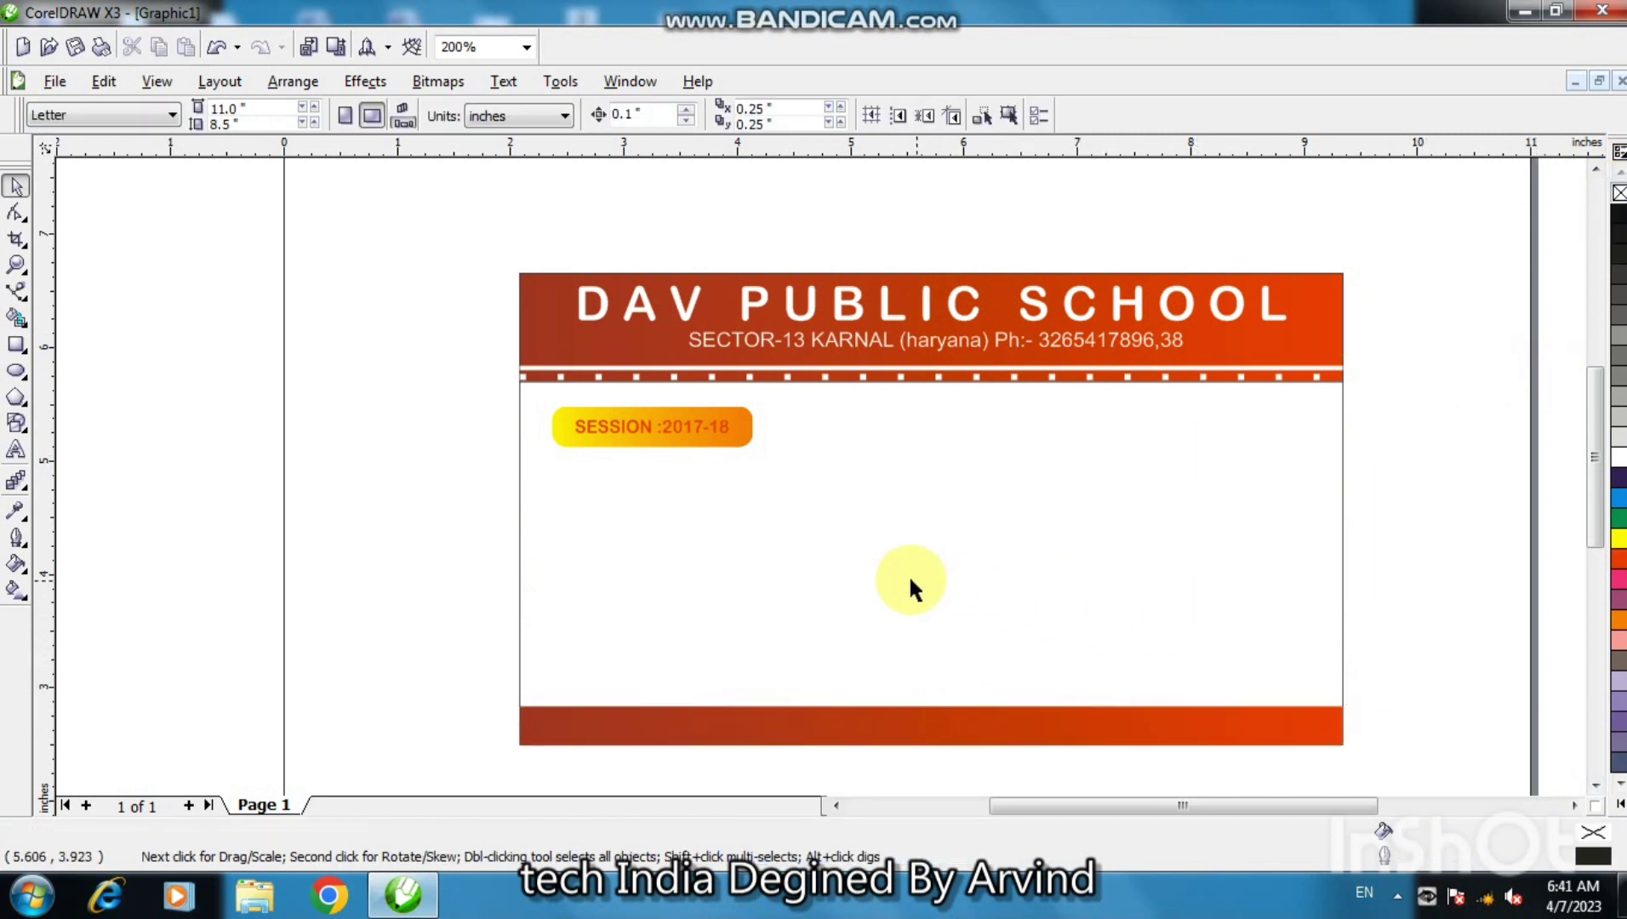
# - Add a 'NAME' text line on the card's middle-left
pyautogui.click(15, 449)
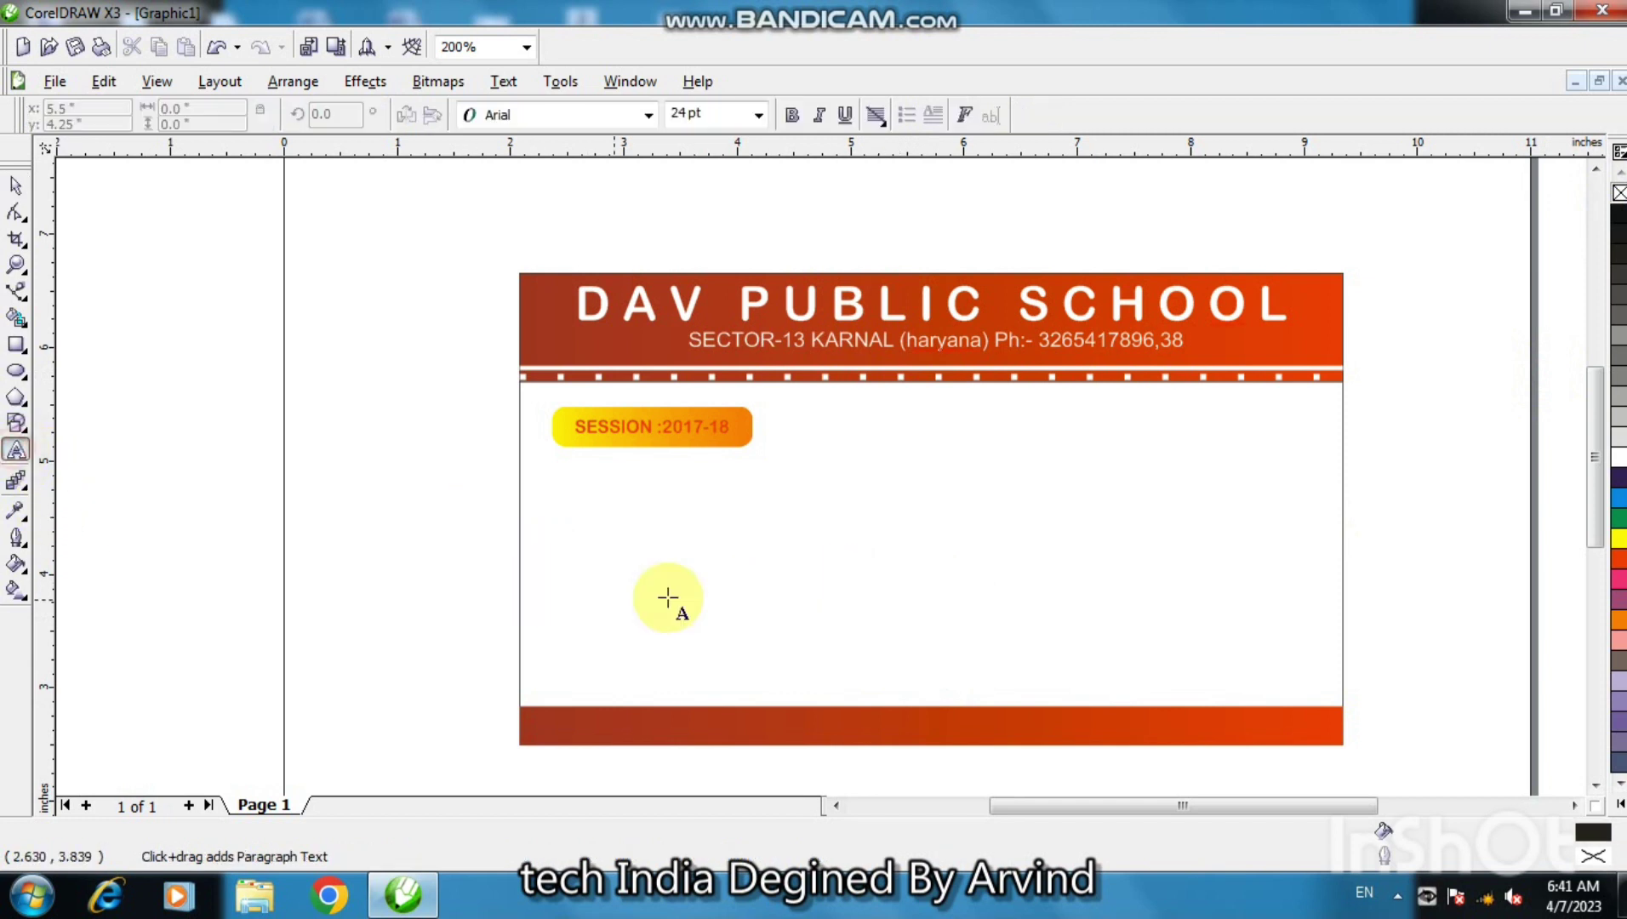
pyautogui.doubleClick(658, 551)
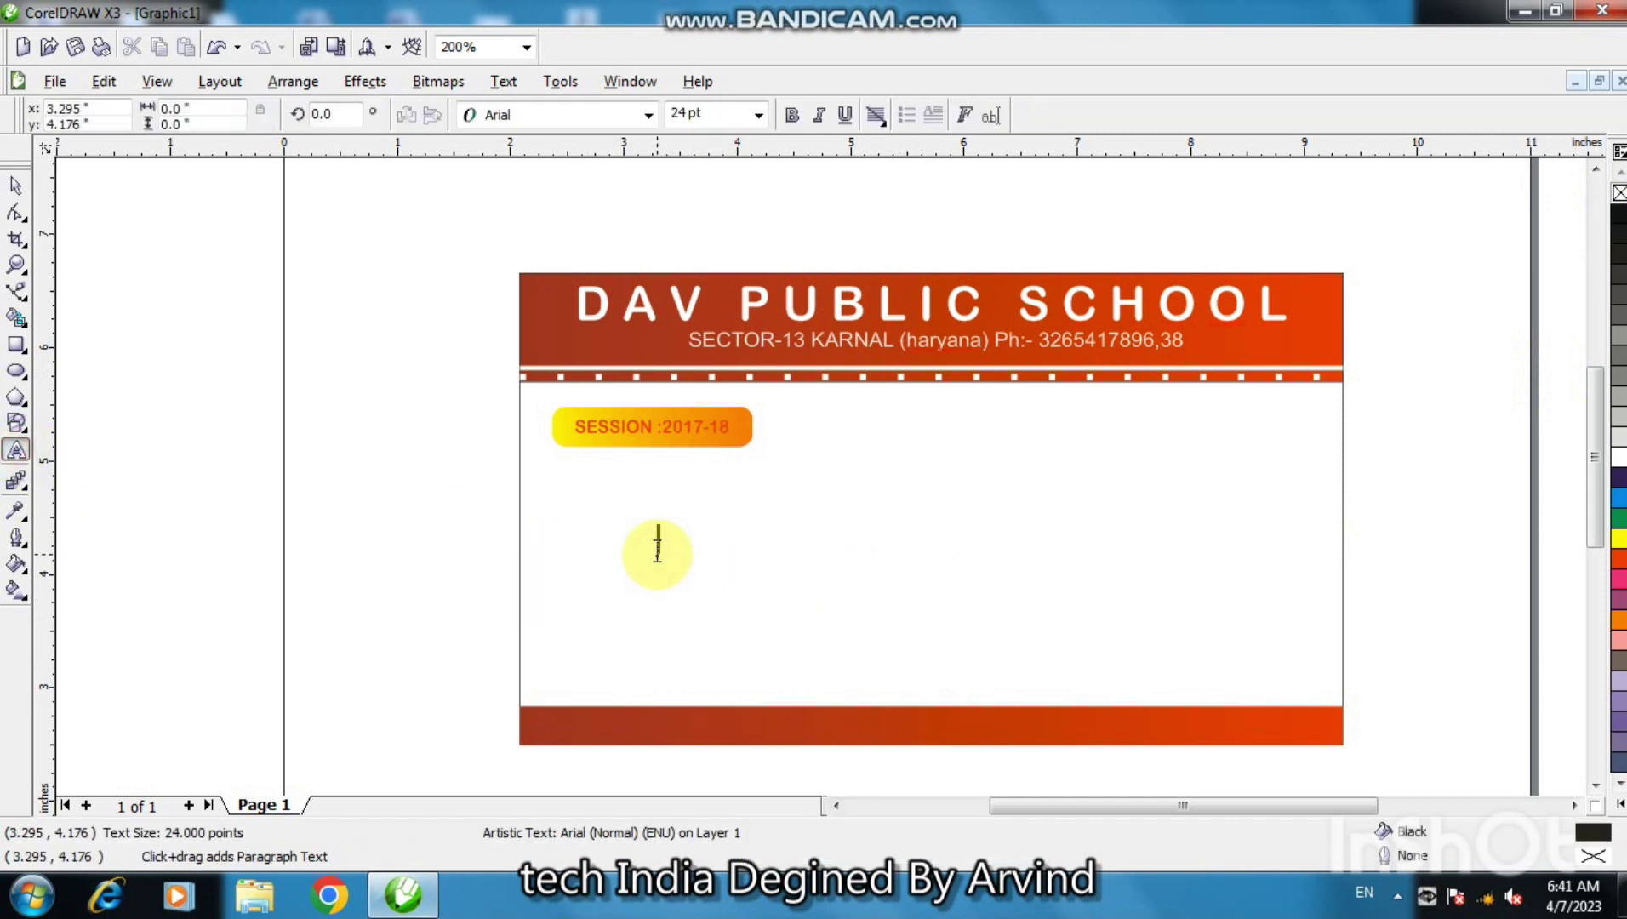
pyautogui.write('NAME')
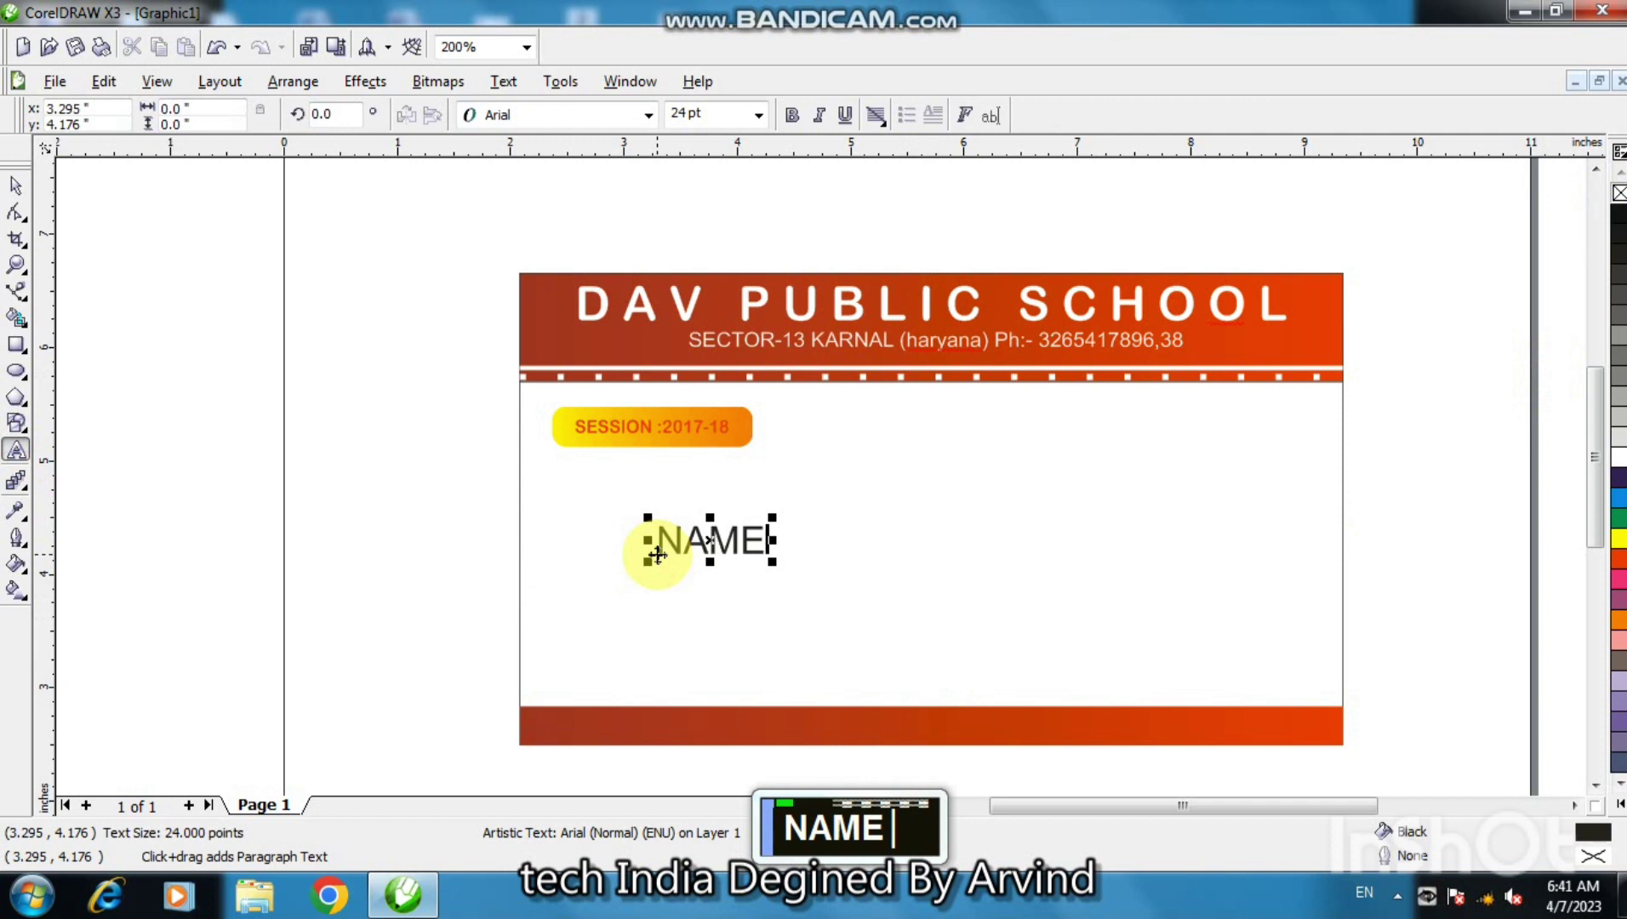
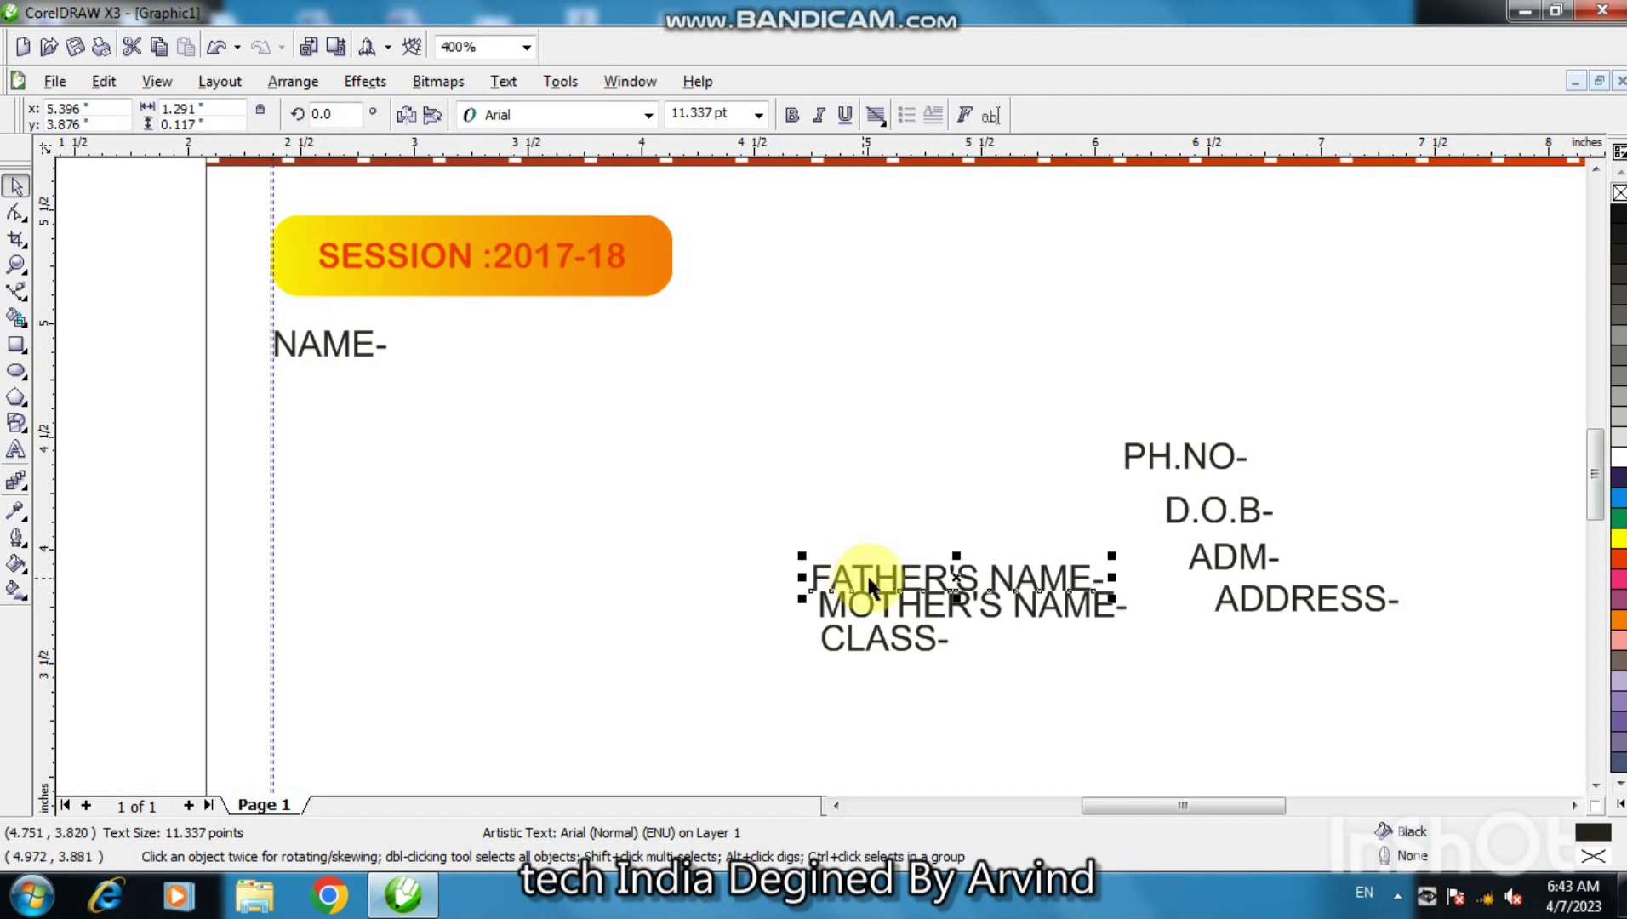
# - Stack FATHER'S NAME-, MOTHER'S NAME- and CLASS- under NAME- along the left guideline
pyautogui.moveTo(899, 579); pyautogui.dragTo(358, 396)
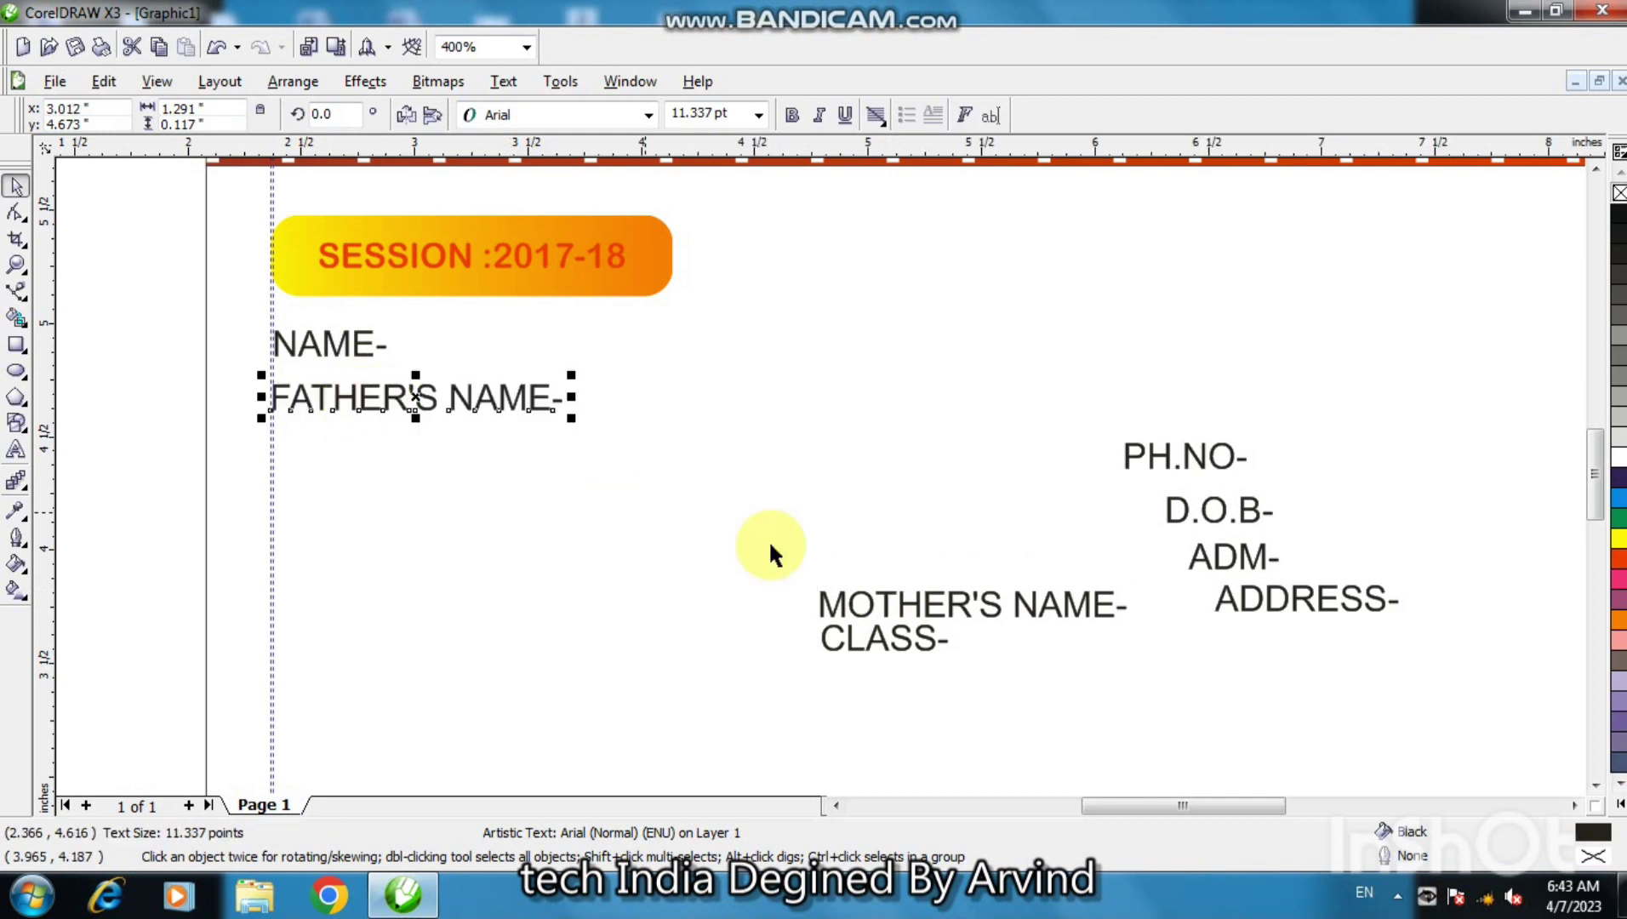
pyautogui.click(870, 610)
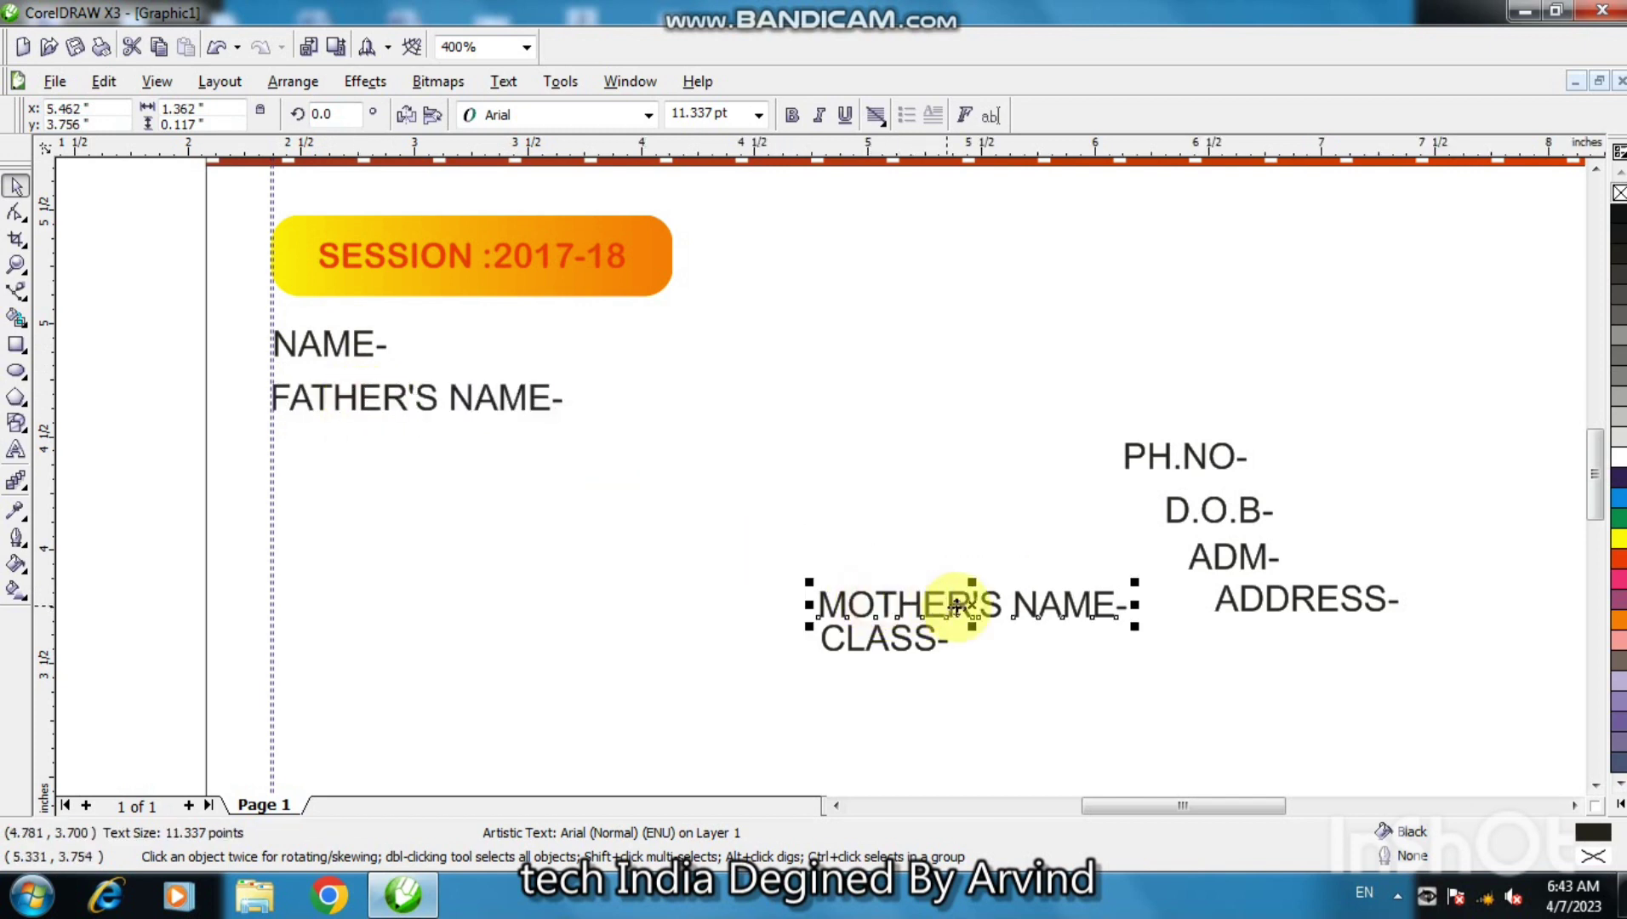
pyautogui.moveTo(966, 605); pyautogui.dragTo(419, 449)
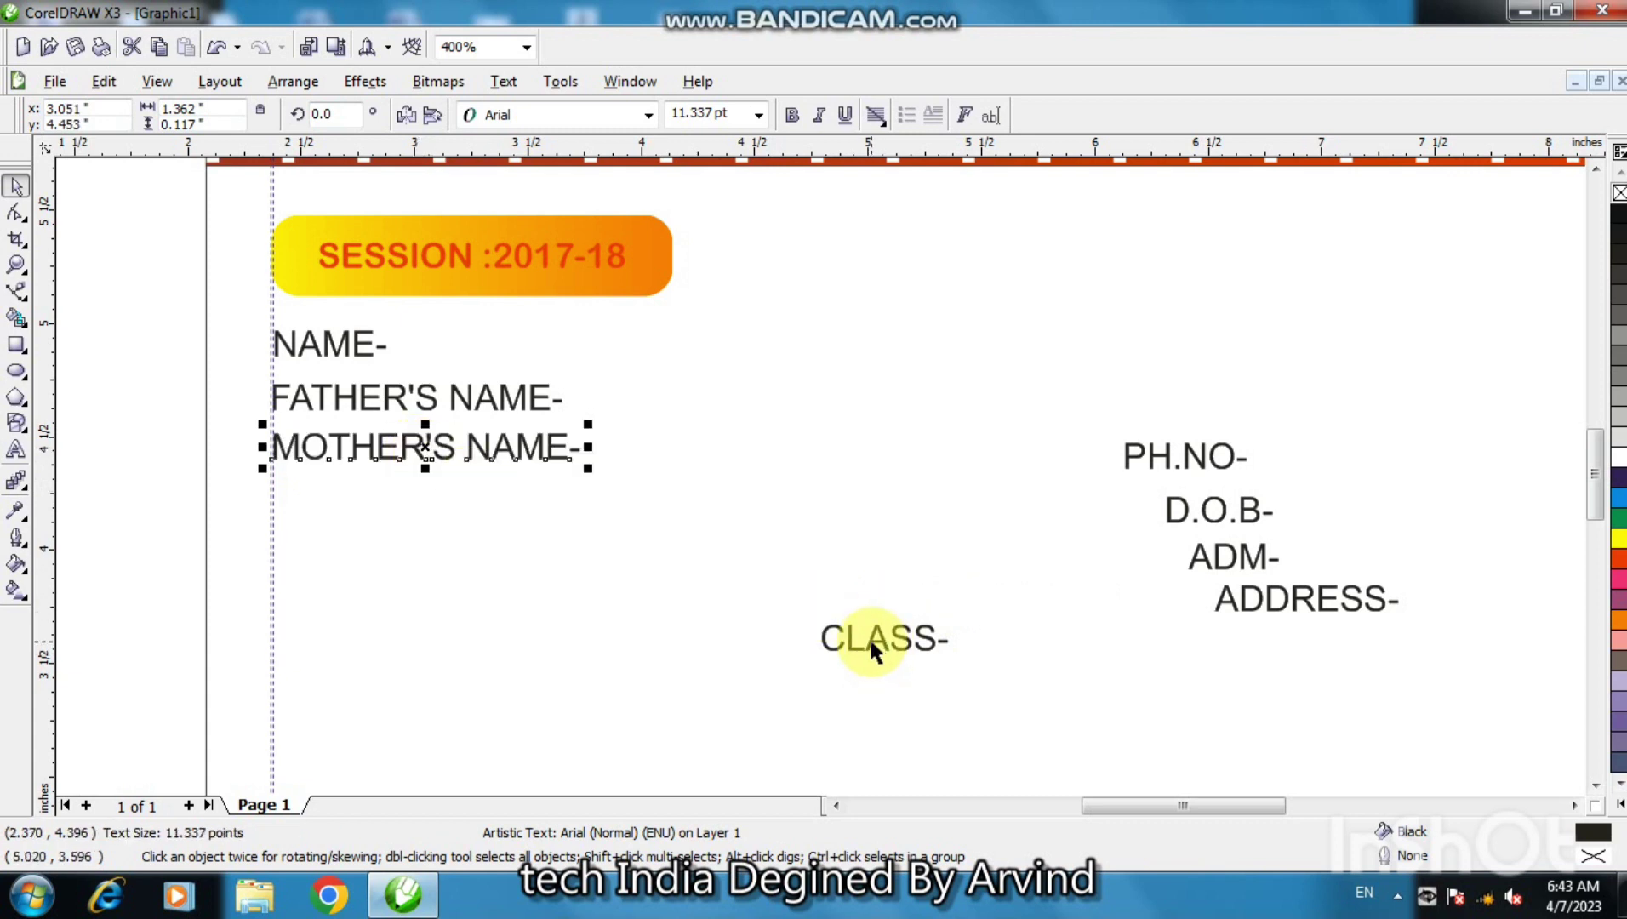
pyautogui.click(870, 636)
pyautogui.click(882, 635)
pyautogui.moveTo(883, 638); pyautogui.dragTo(337, 496)
# - Line up PH.NO-, D.O.B-, ADM- and ADDRESS- below CLASS- in the same column
pyautogui.moveTo(1151, 456); pyautogui.dragTo(338, 549)
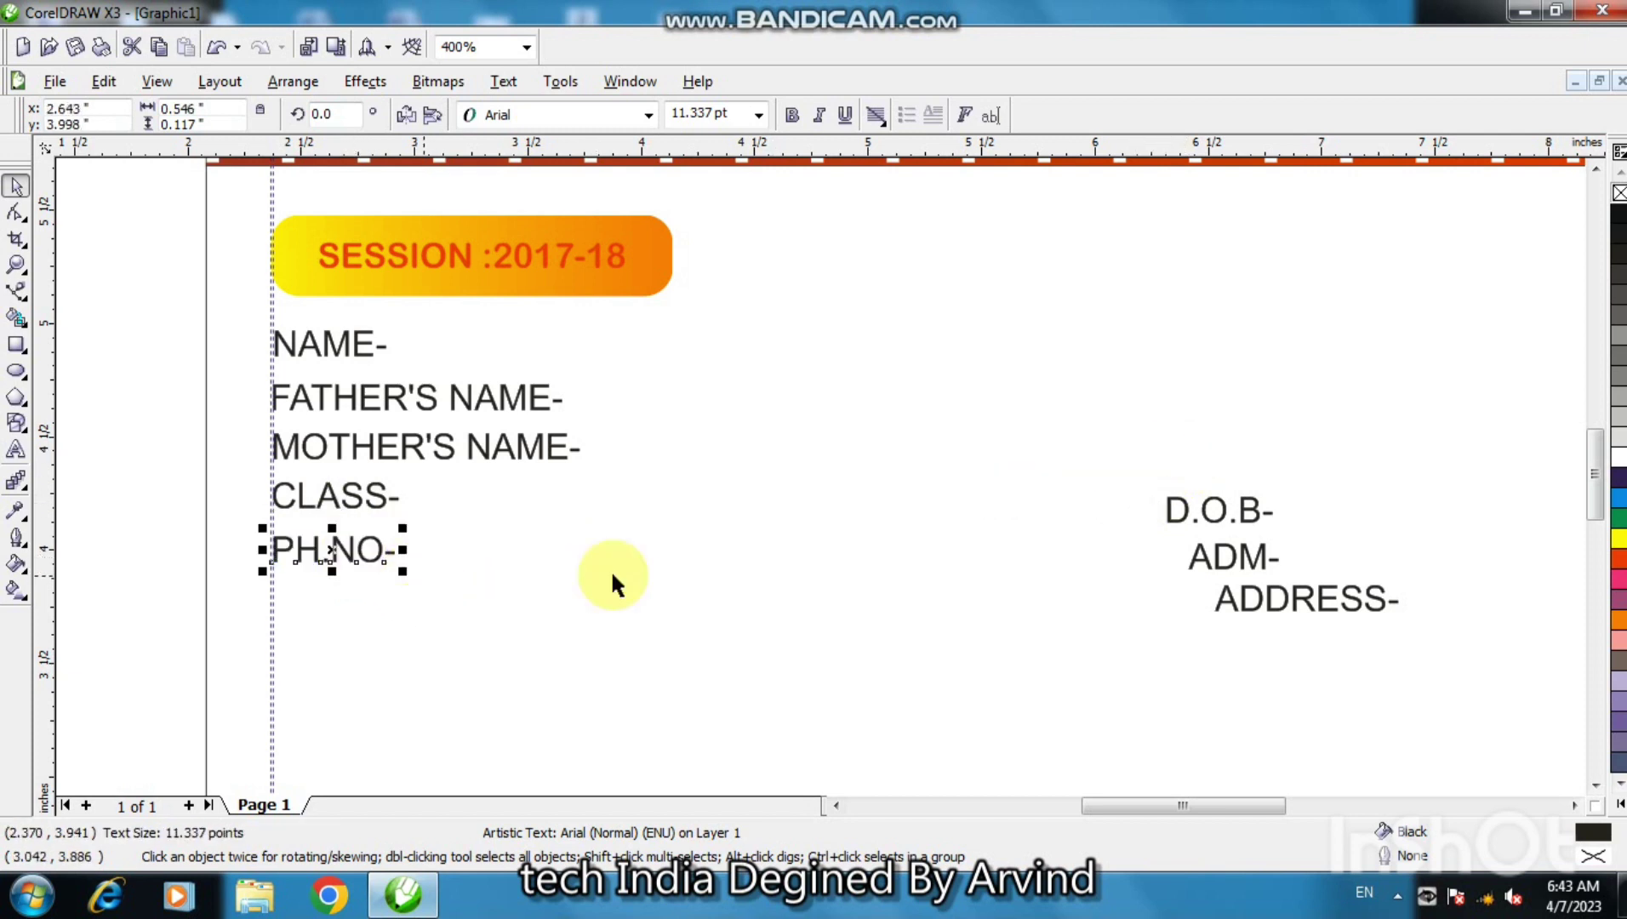
pyautogui.click(1167, 516)
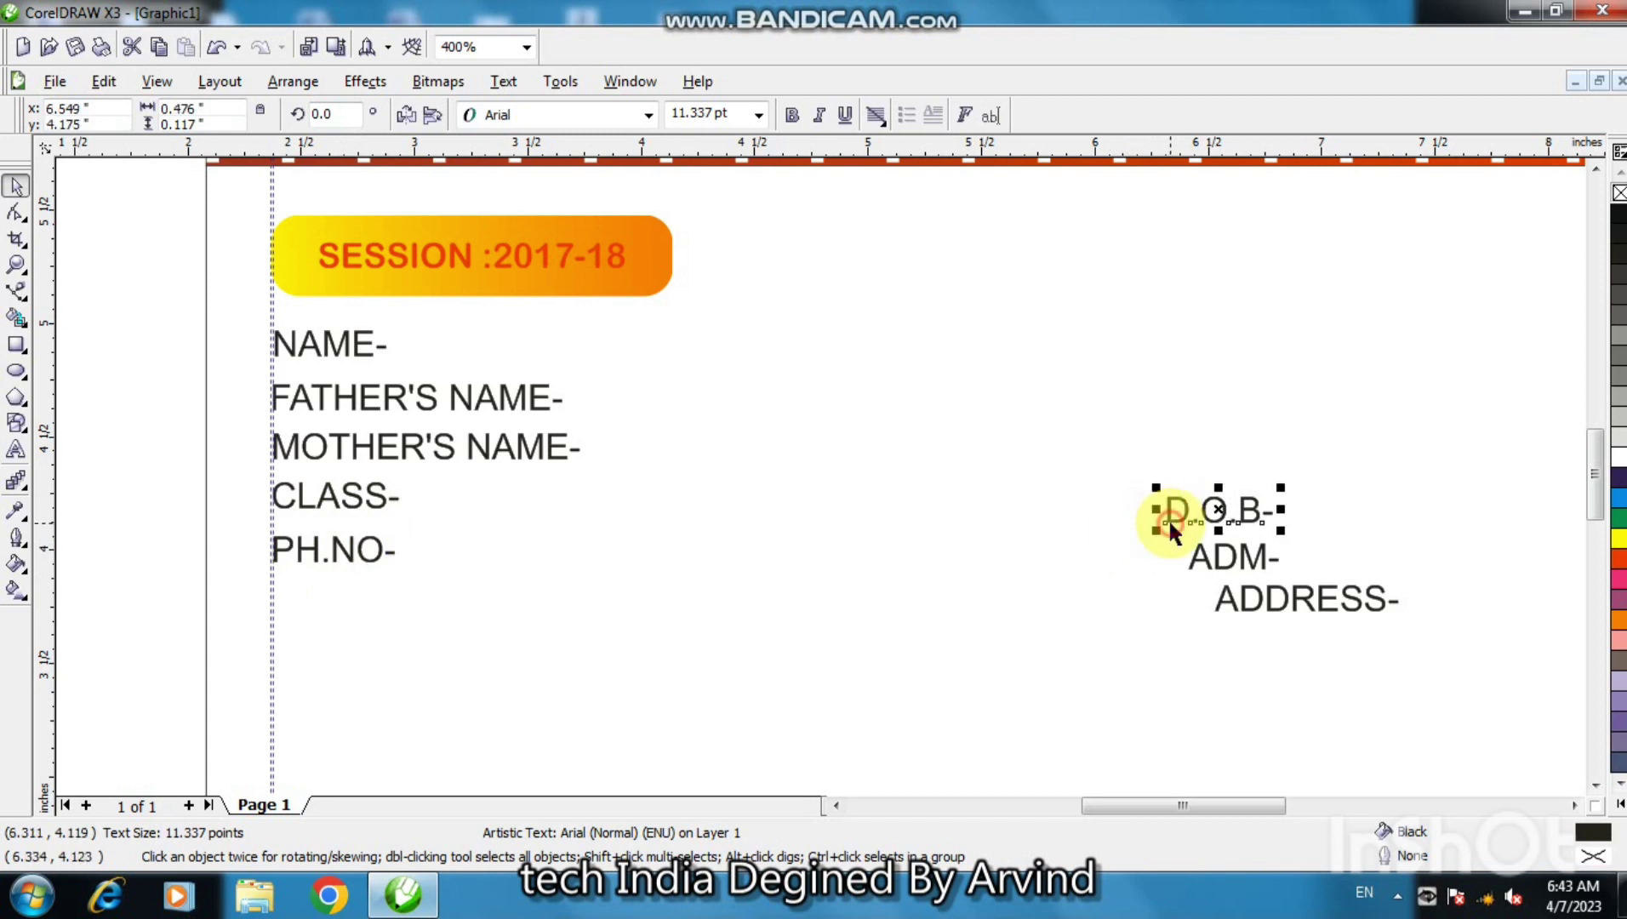
pyautogui.moveTo(1215, 508); pyautogui.dragTo(320, 591)
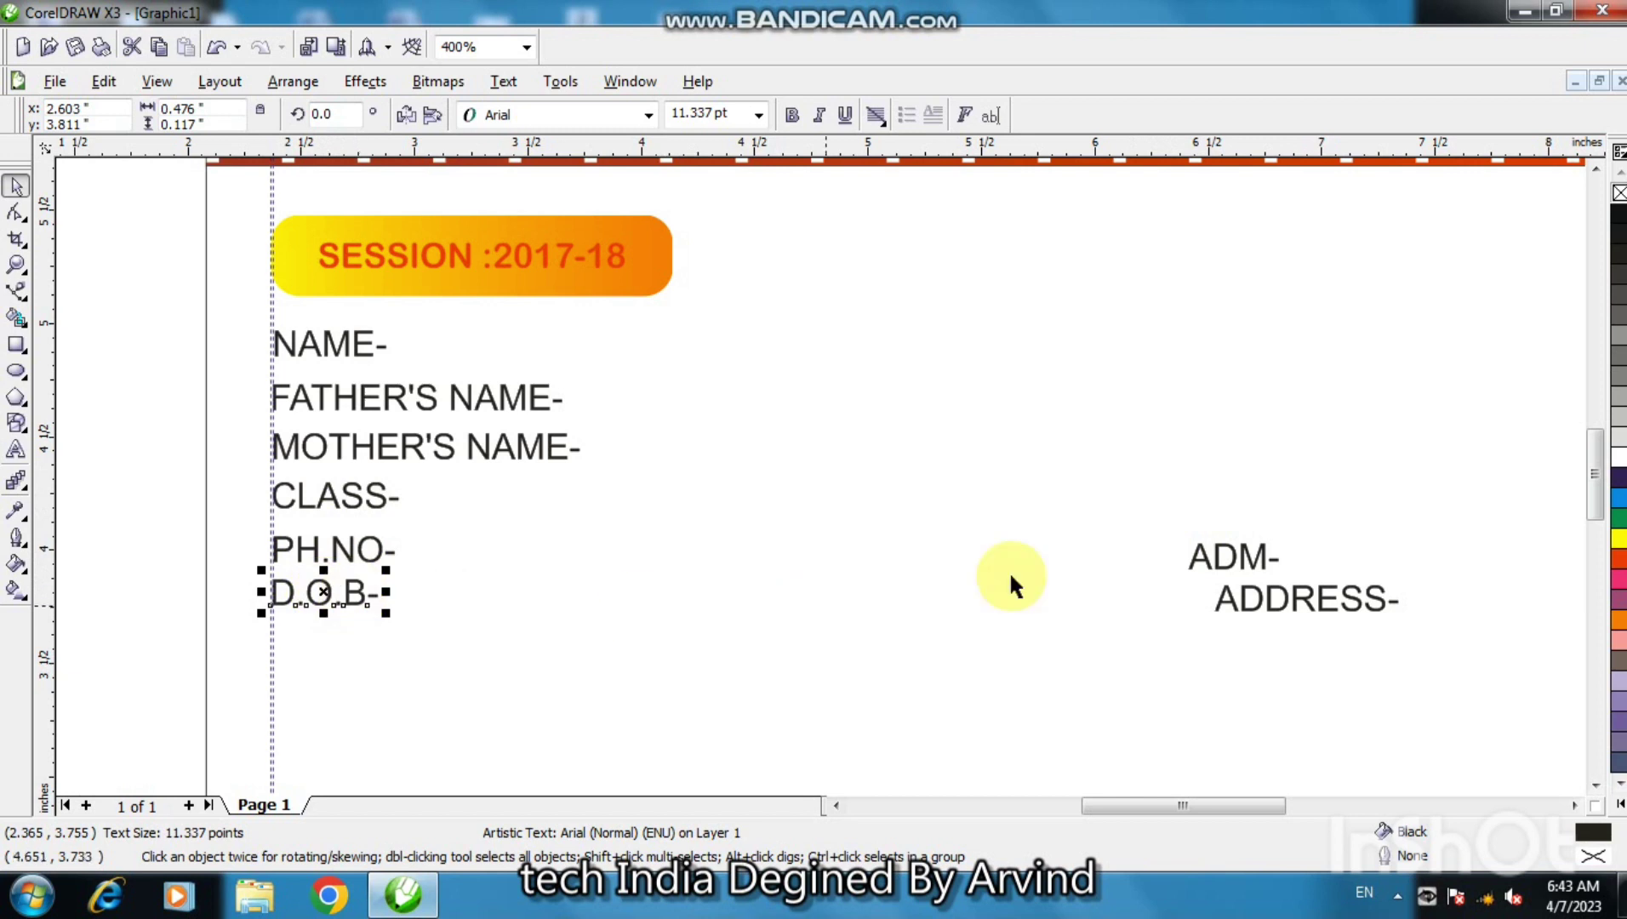
pyautogui.click(1231, 568)
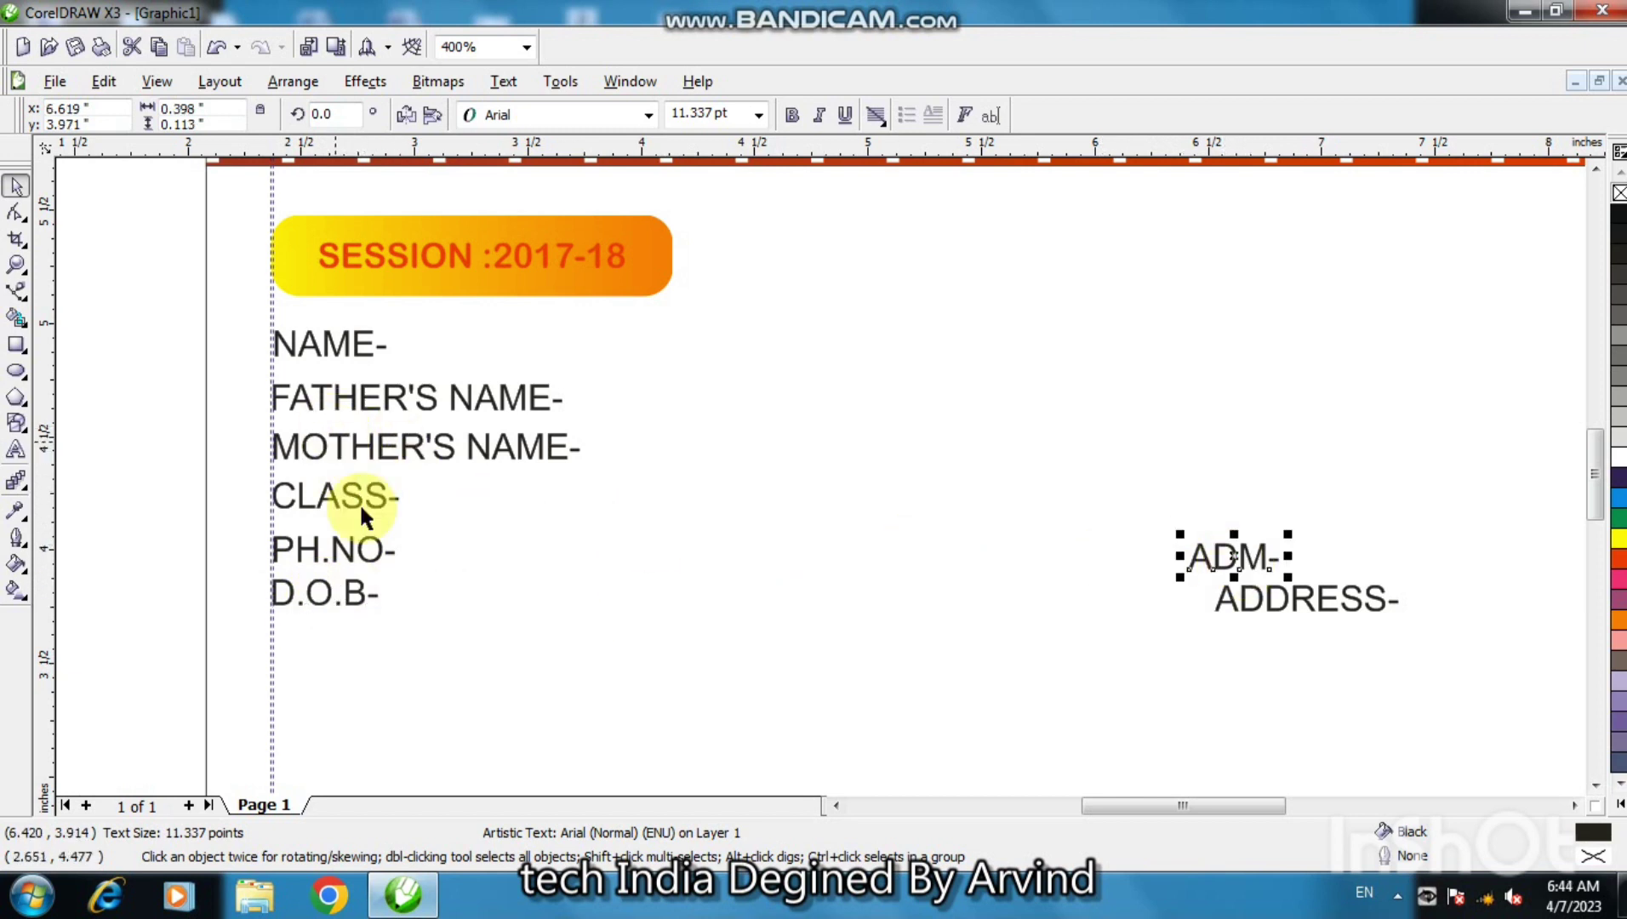
pyautogui.moveTo(353, 555); pyautogui.dragTo(332, 545)
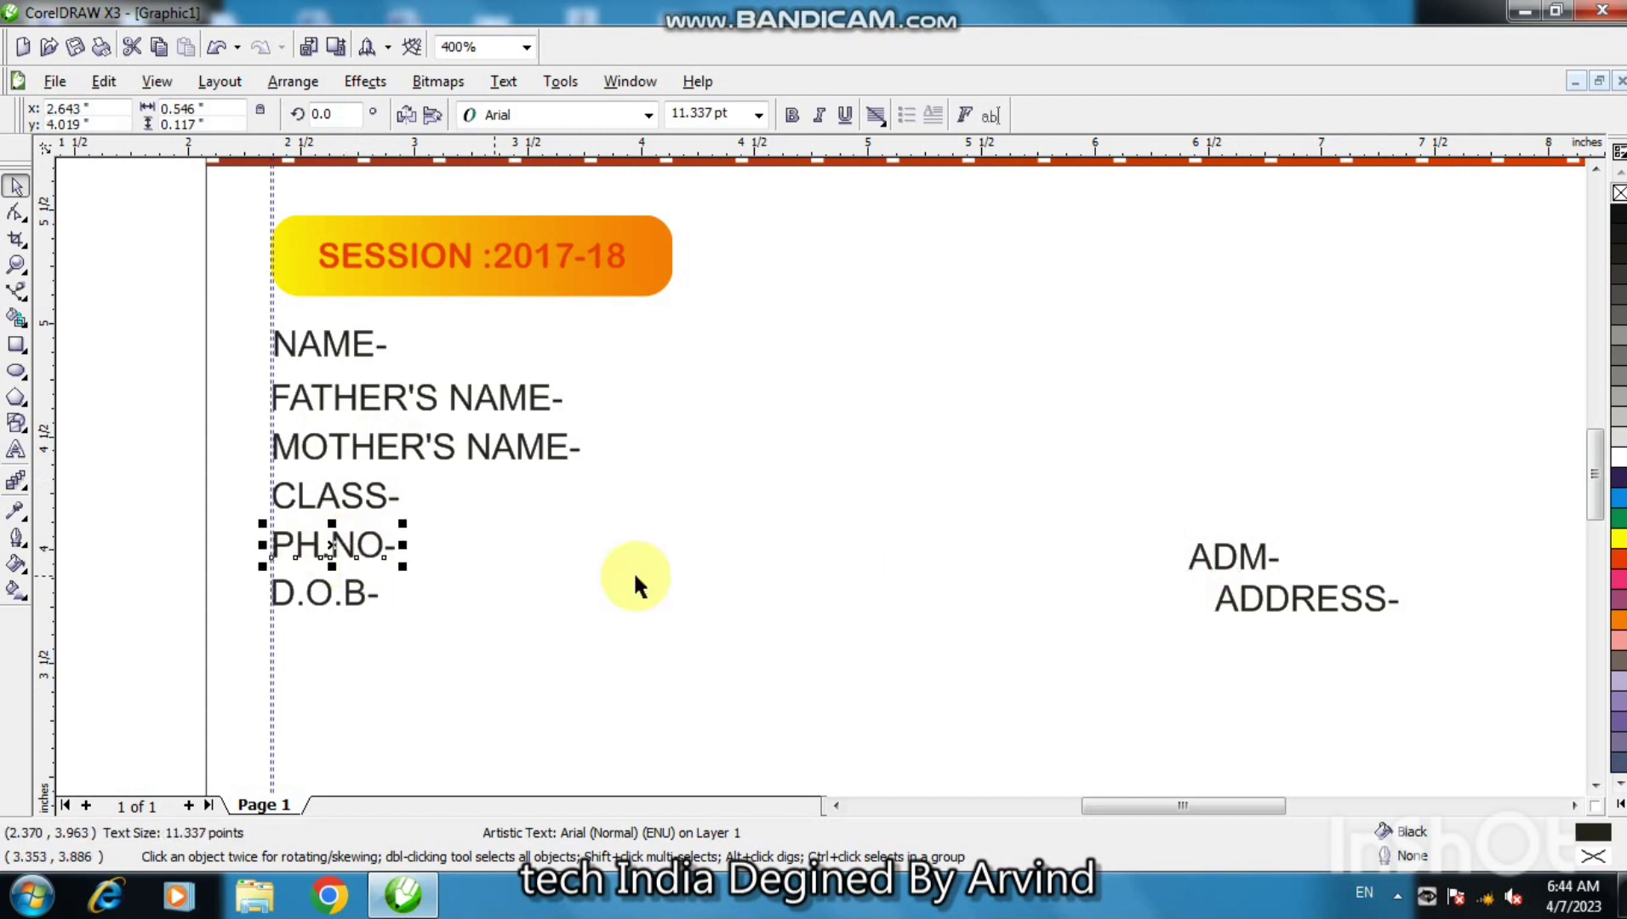
pyautogui.click(1231, 566)
pyautogui.moveTo(1238, 558); pyautogui.dragTo(327, 644)
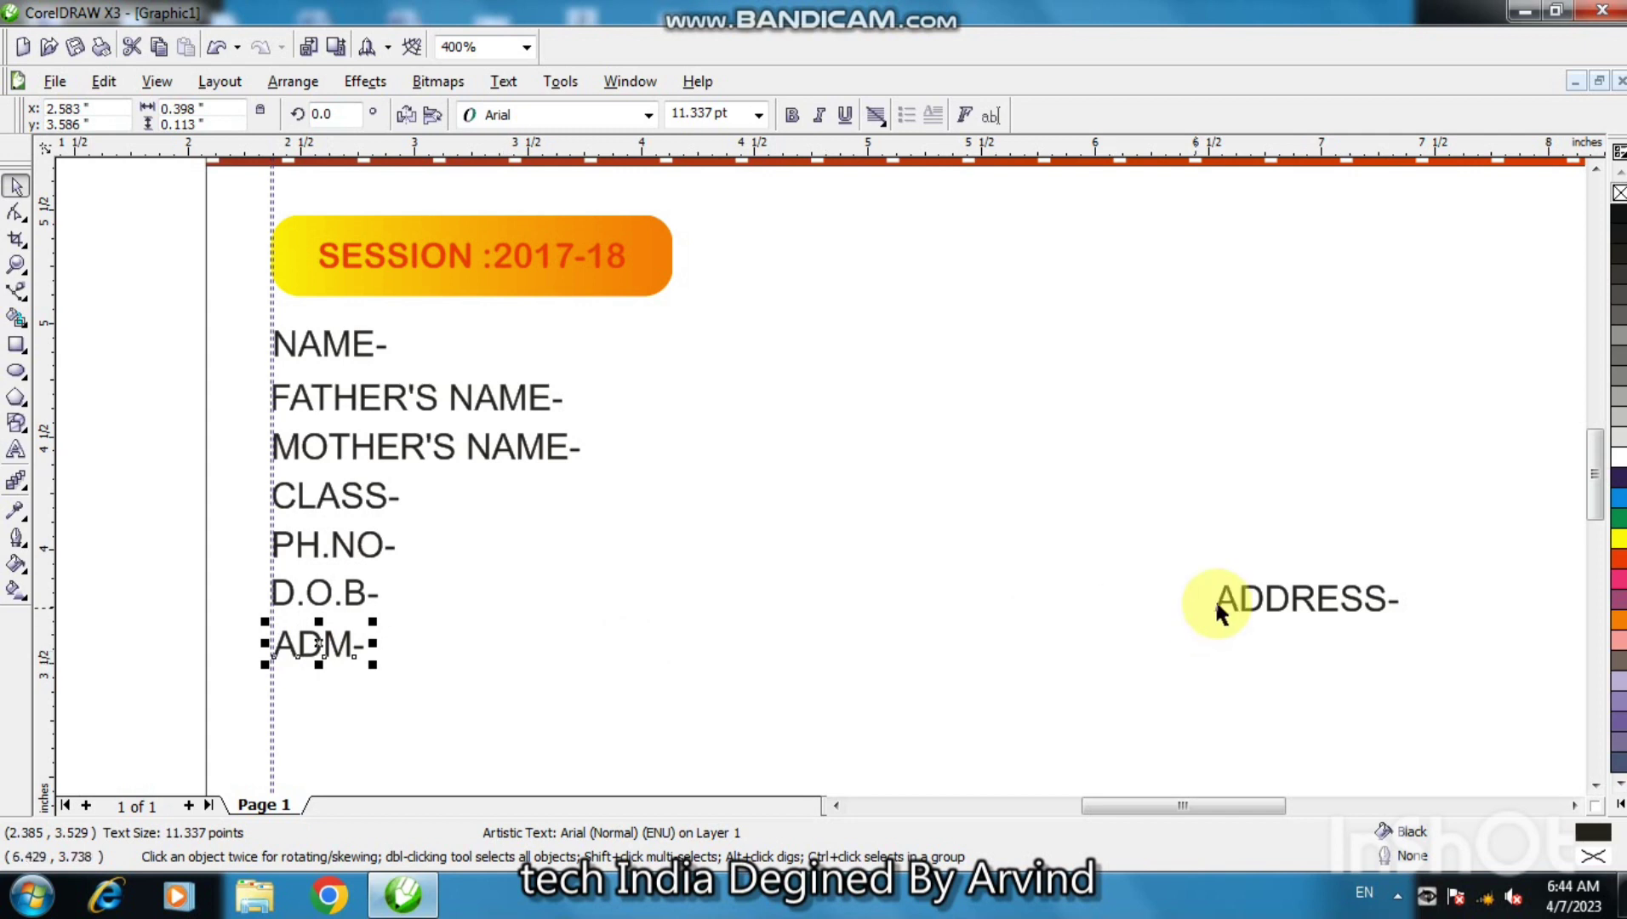
pyautogui.click(1242, 607)
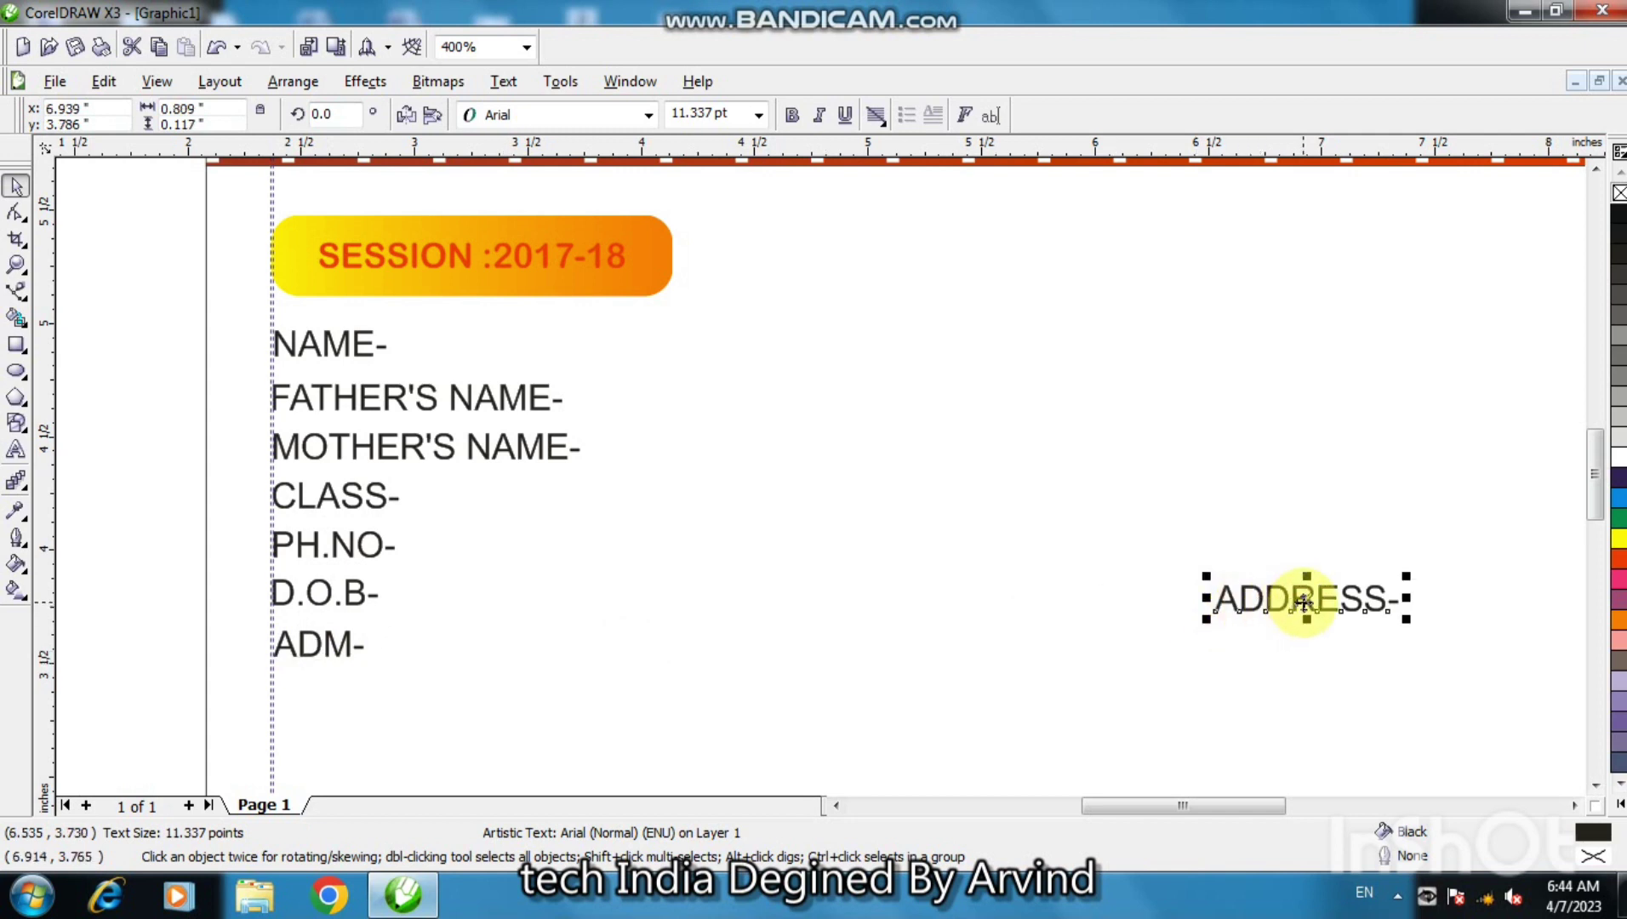
pyautogui.moveTo(1294, 602); pyautogui.dragTo(363, 697)
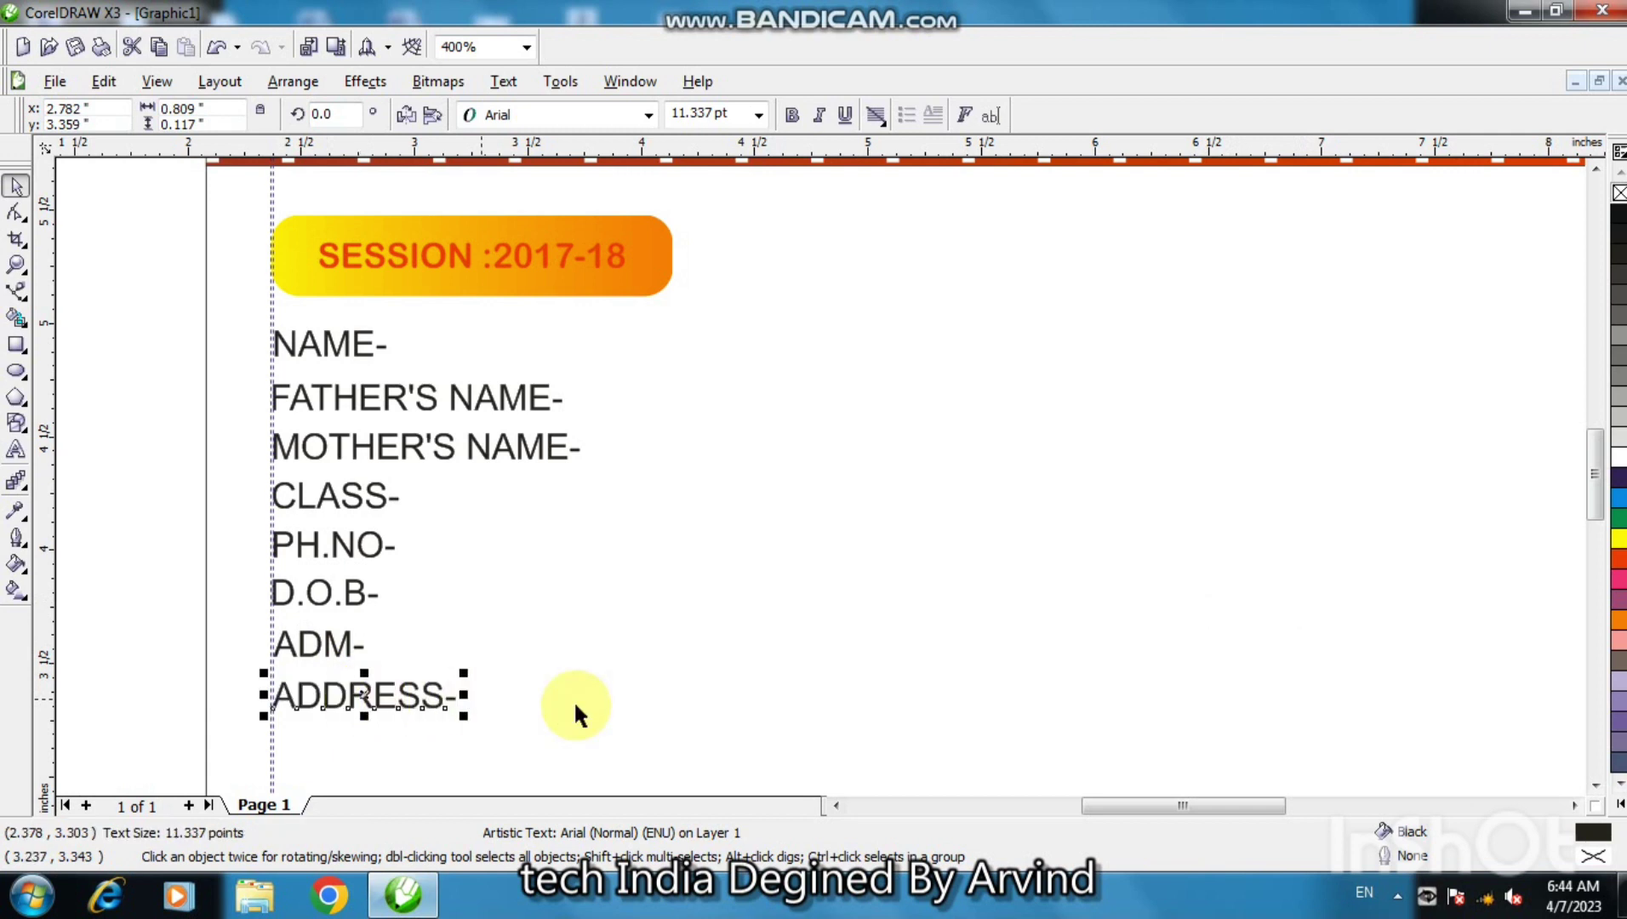
pyautogui.doubleClick(1596, 788)
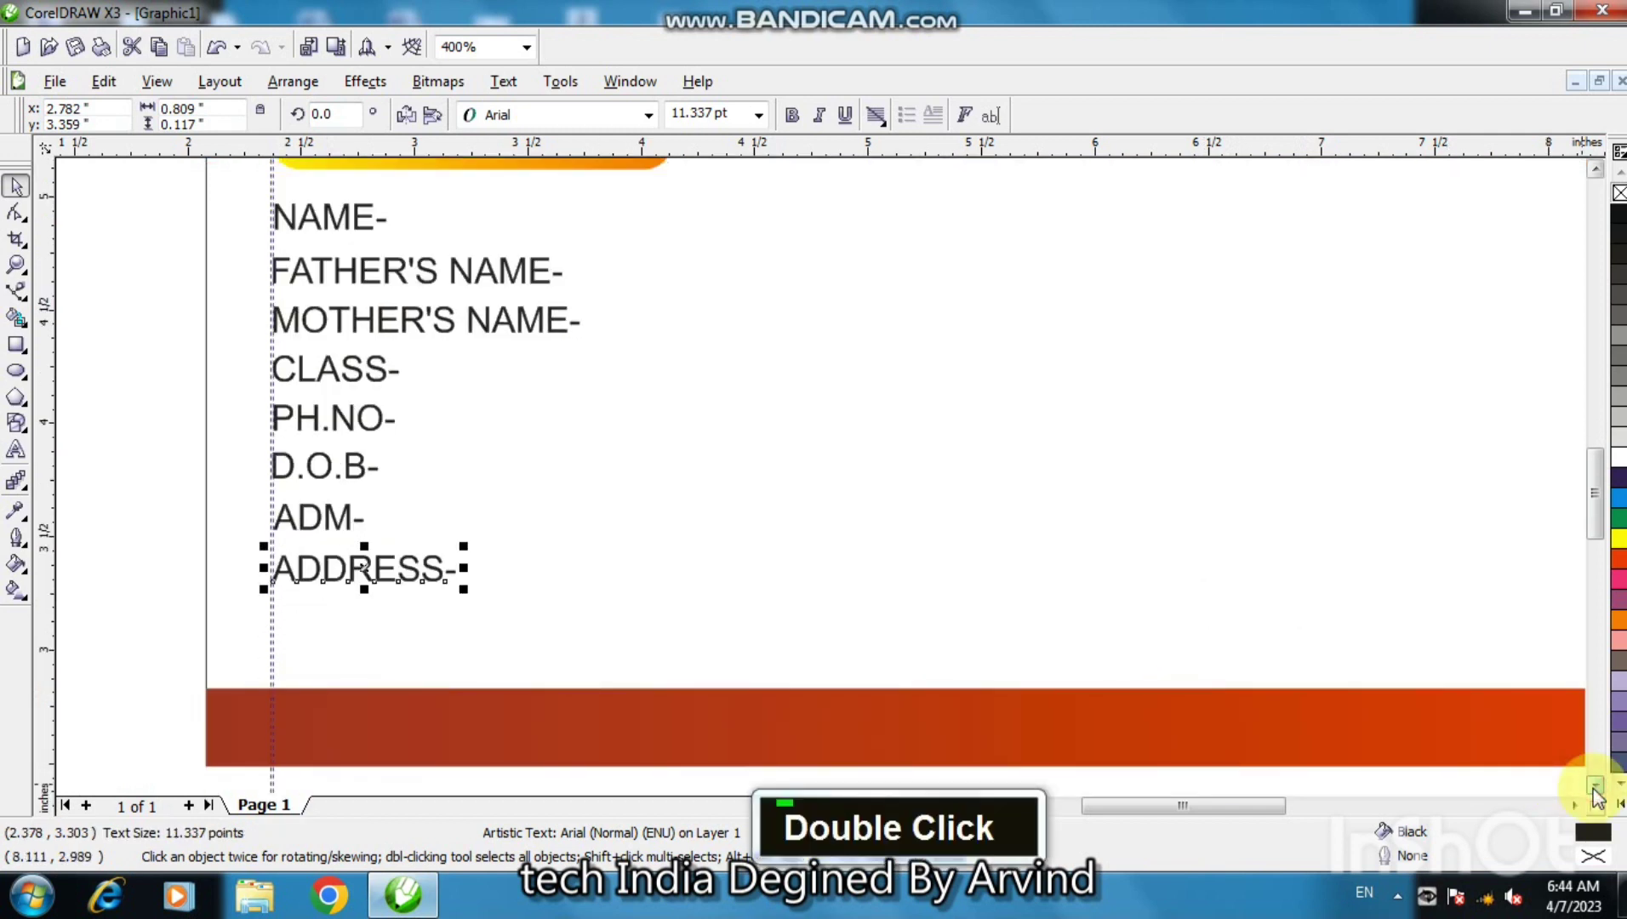
# - Nudge FATHER'S NAME- into line with the rest of the label column
pyautogui.click(353, 272)
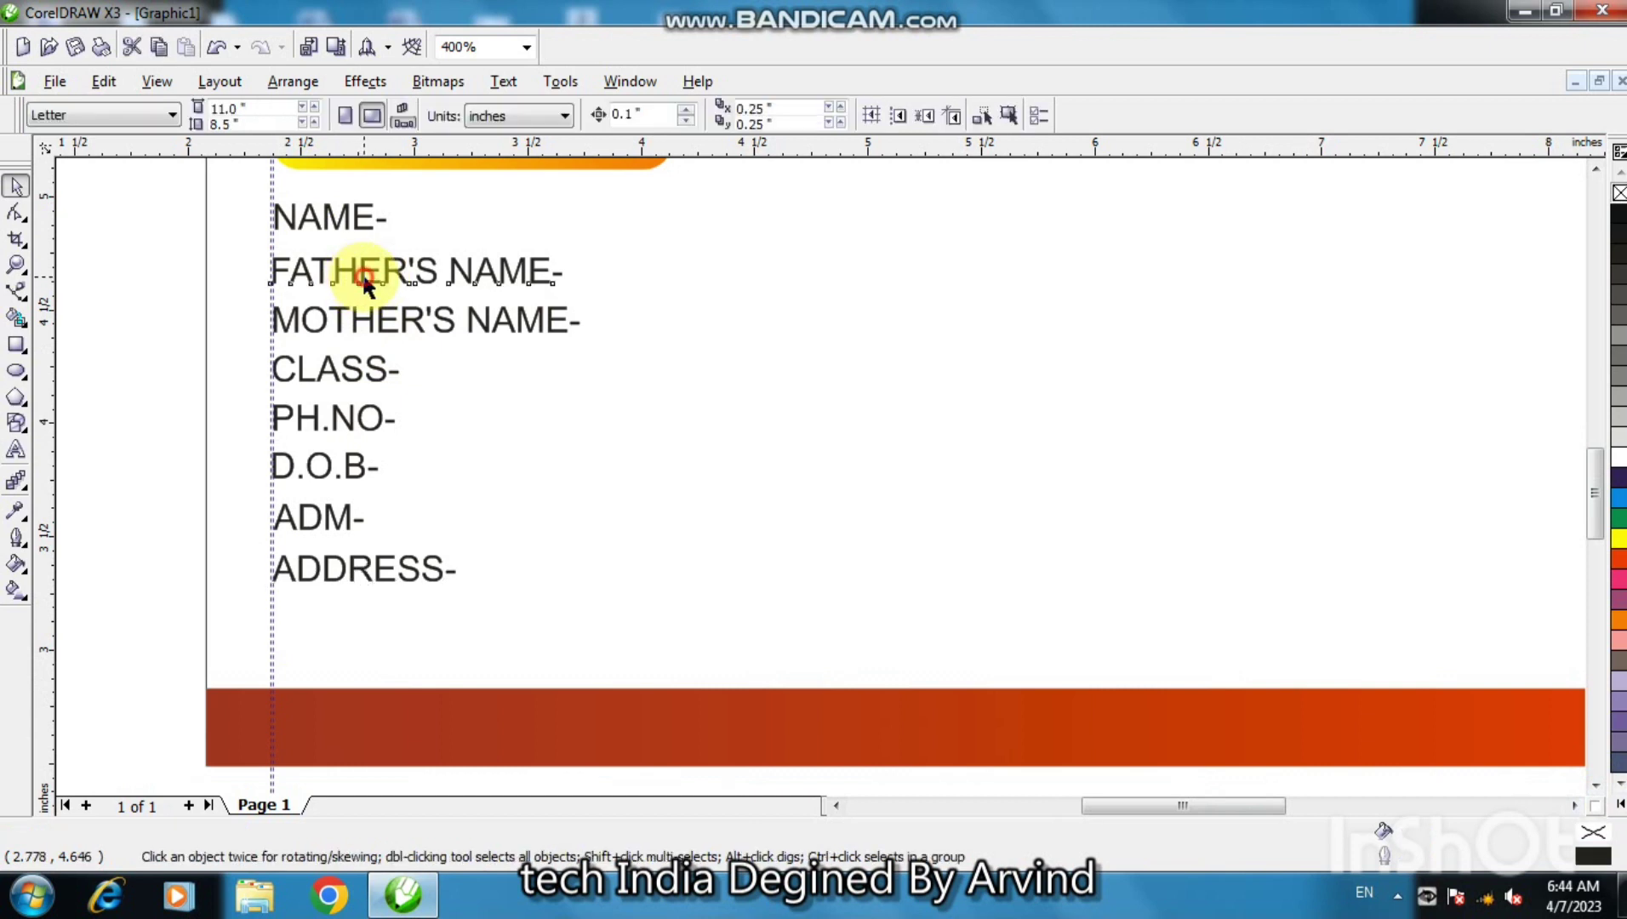
pyautogui.click(364, 274)
pyautogui.moveTo(364, 273); pyautogui.dragTo(364, 272)
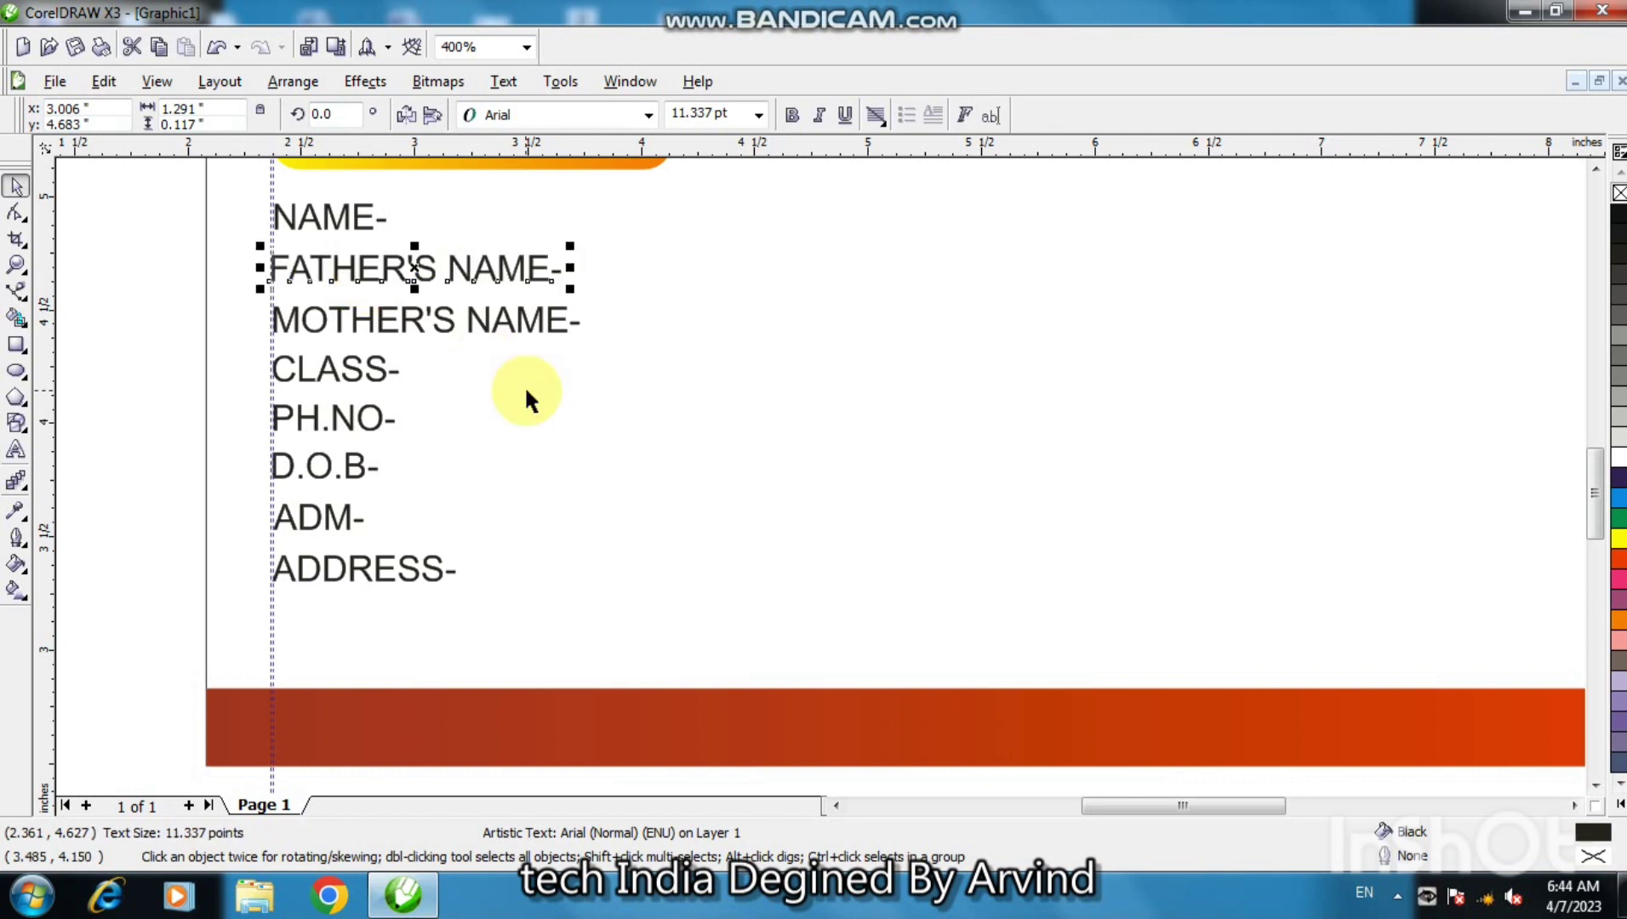
pyautogui.click(523, 398)
# - Select the eight field labels and set them in Arial Rounded MT Bold
pyautogui.press('F3')
pyautogui.press('F3')
pyautogui.press('F3')
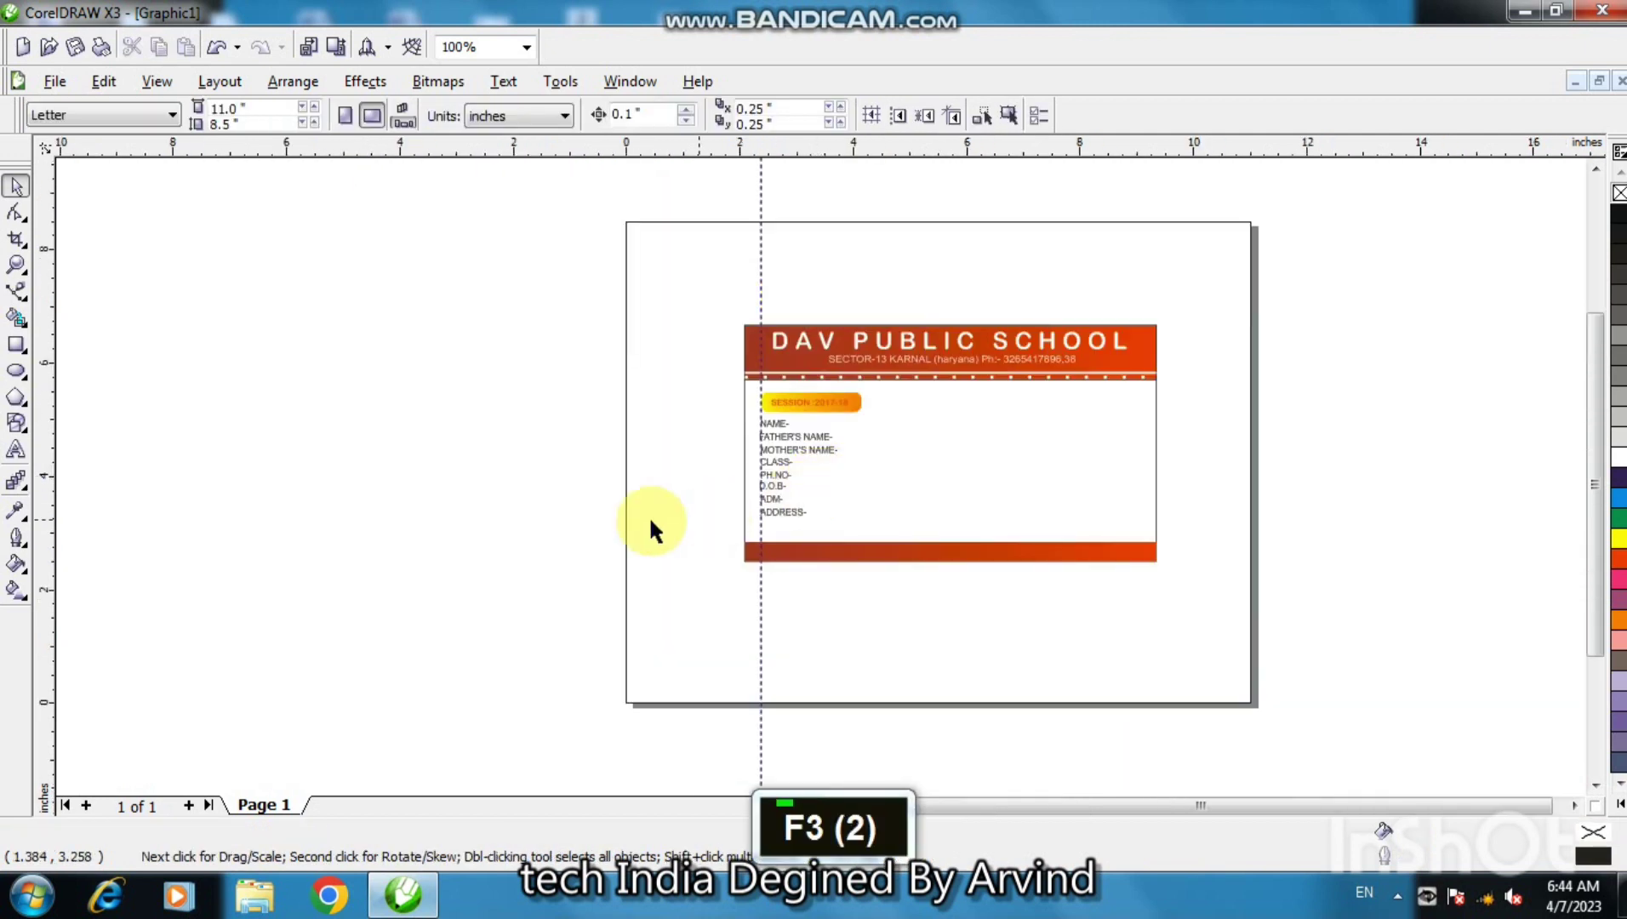
pyautogui.press('F2')
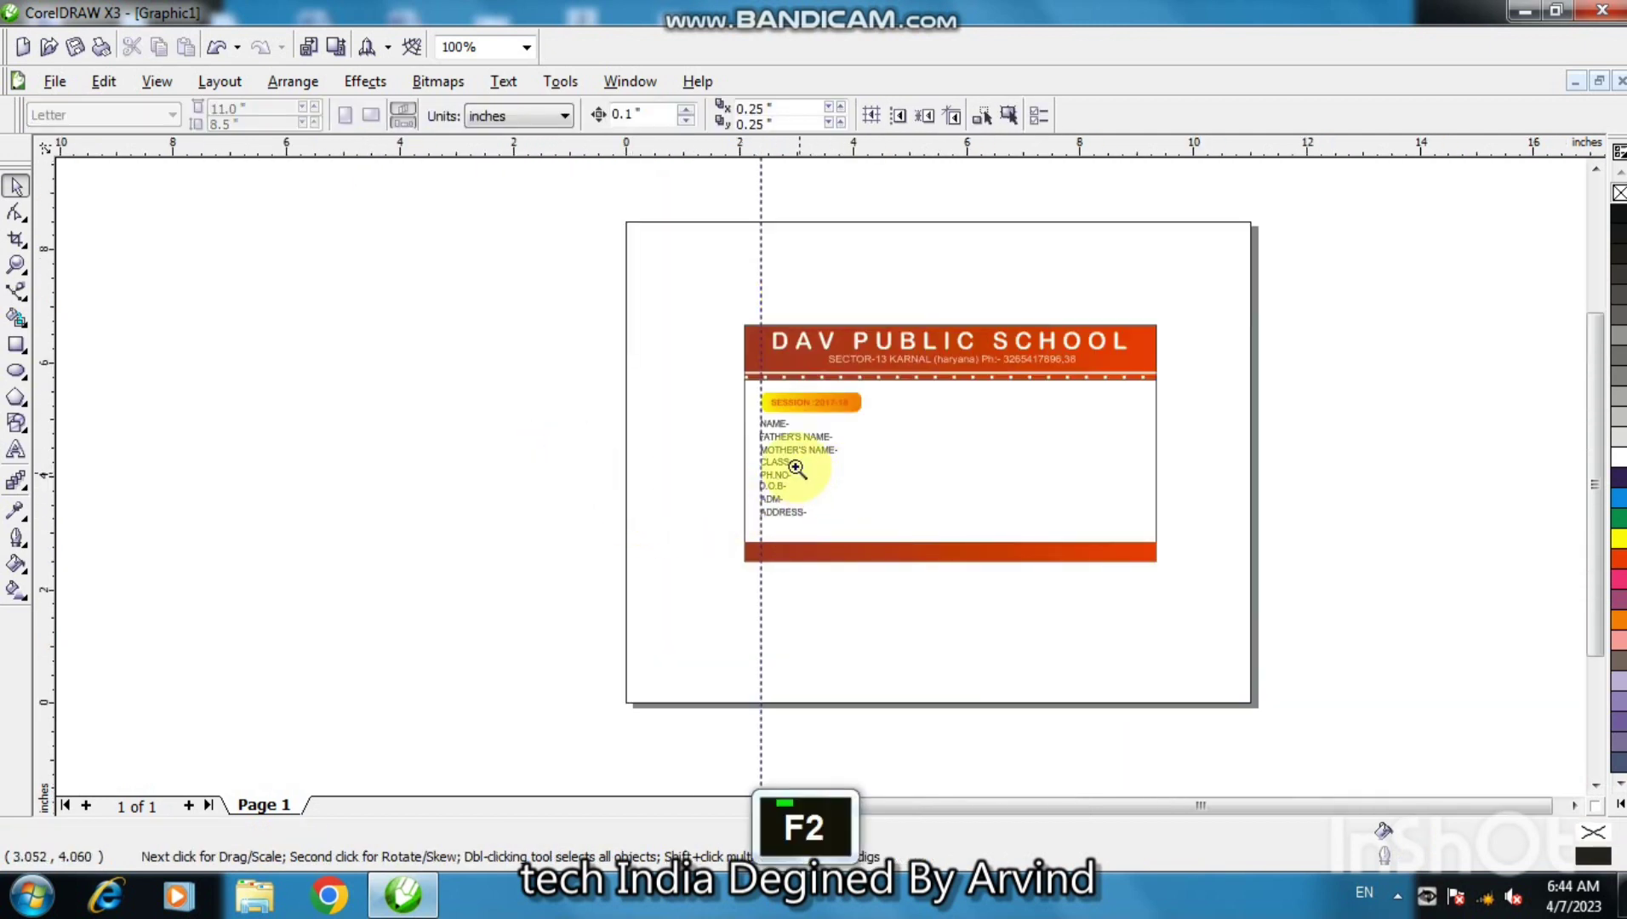
pyautogui.click(791, 463)
pyautogui.press('F2')
pyautogui.click(791, 464)
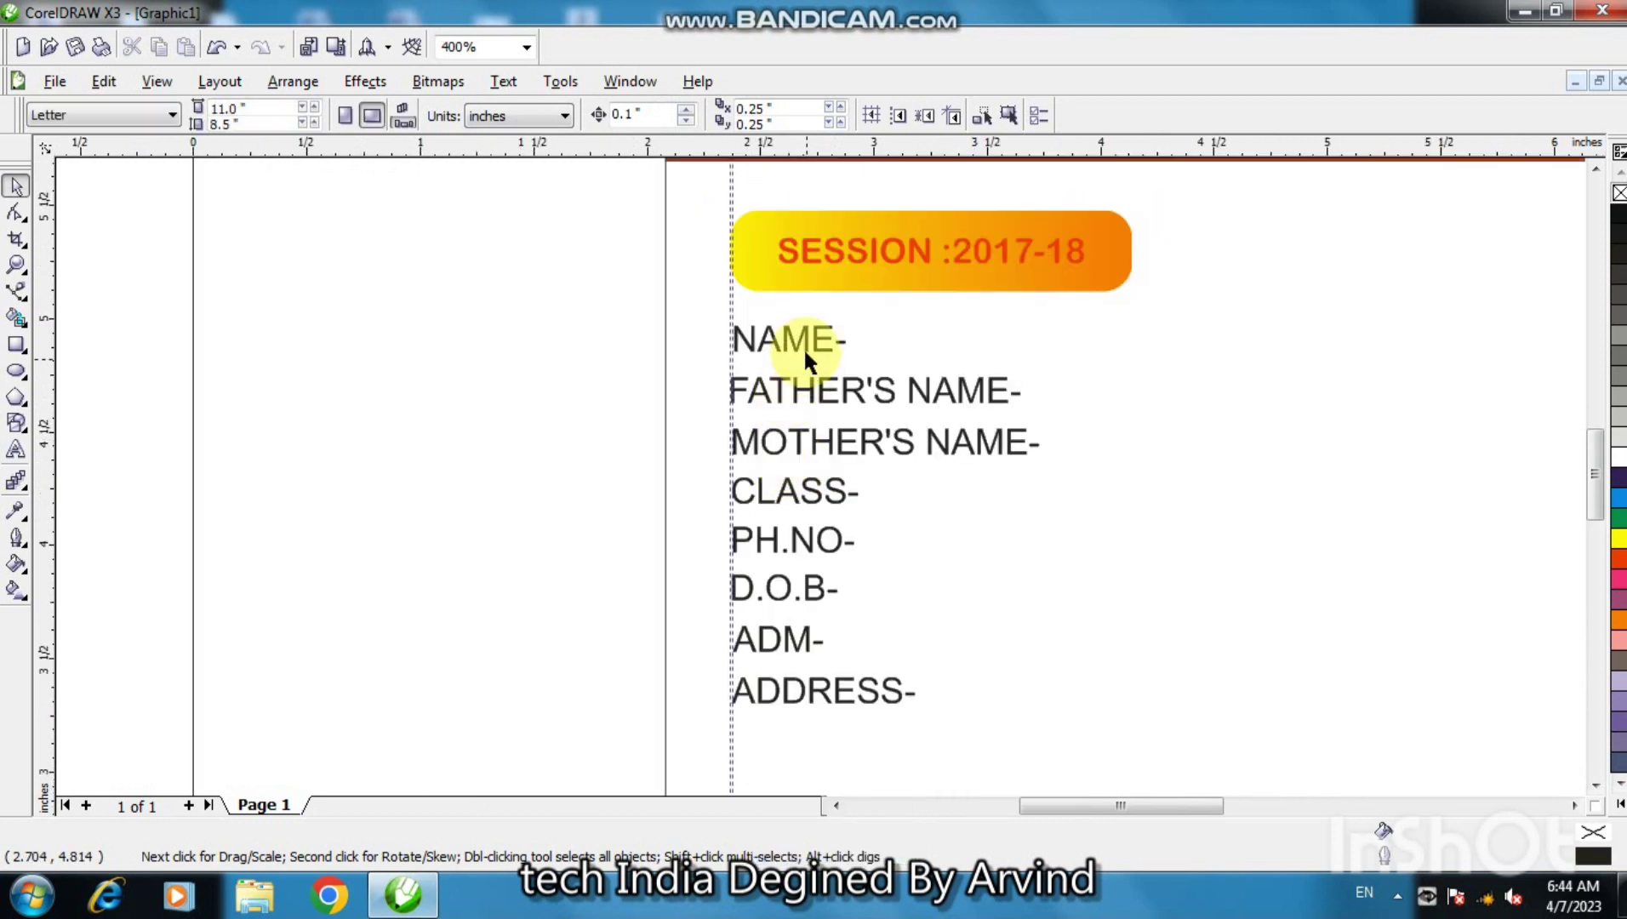
pyautogui.moveTo(610, 288); pyautogui.dragTo(1064, 726)
pyautogui.click(638, 112)
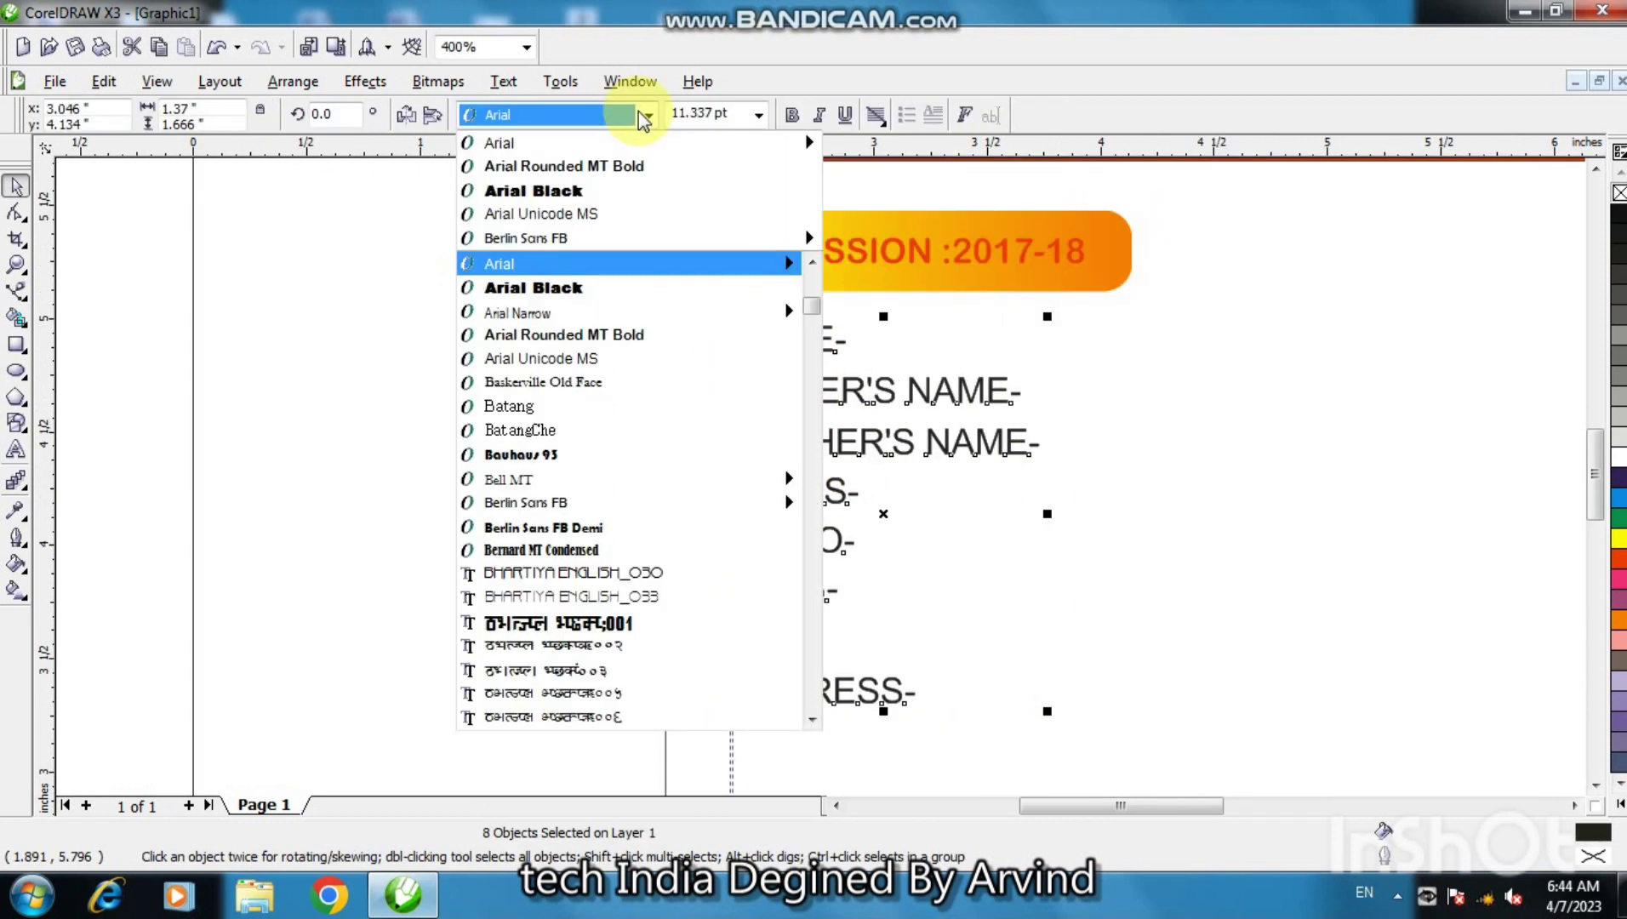
pyautogui.click(615, 160)
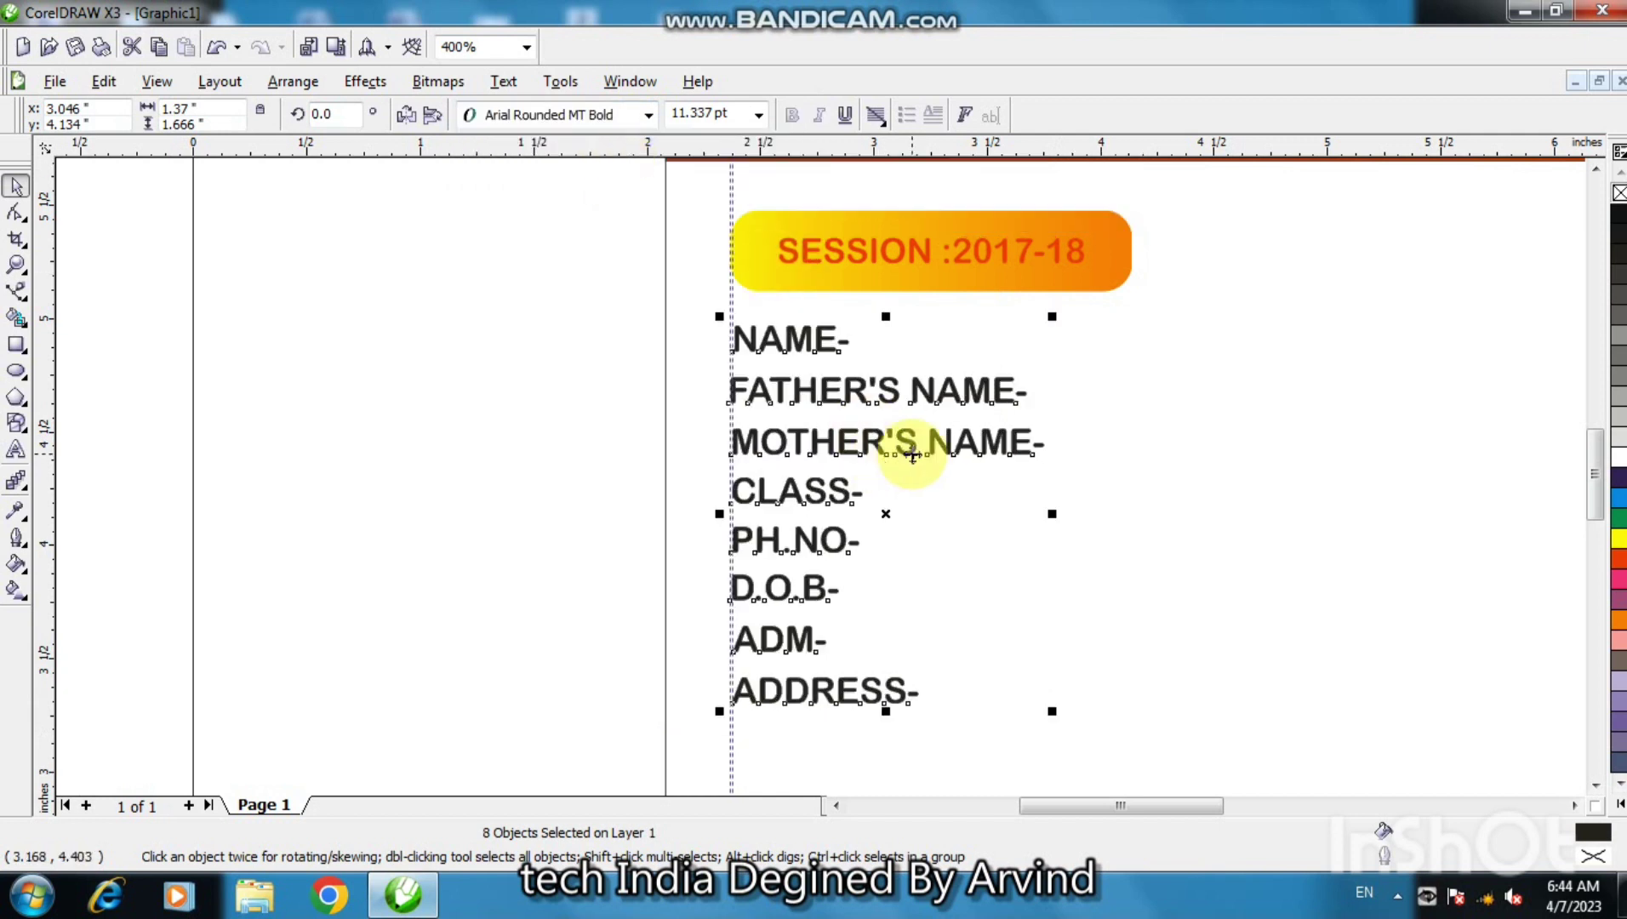
pyautogui.press('Home')
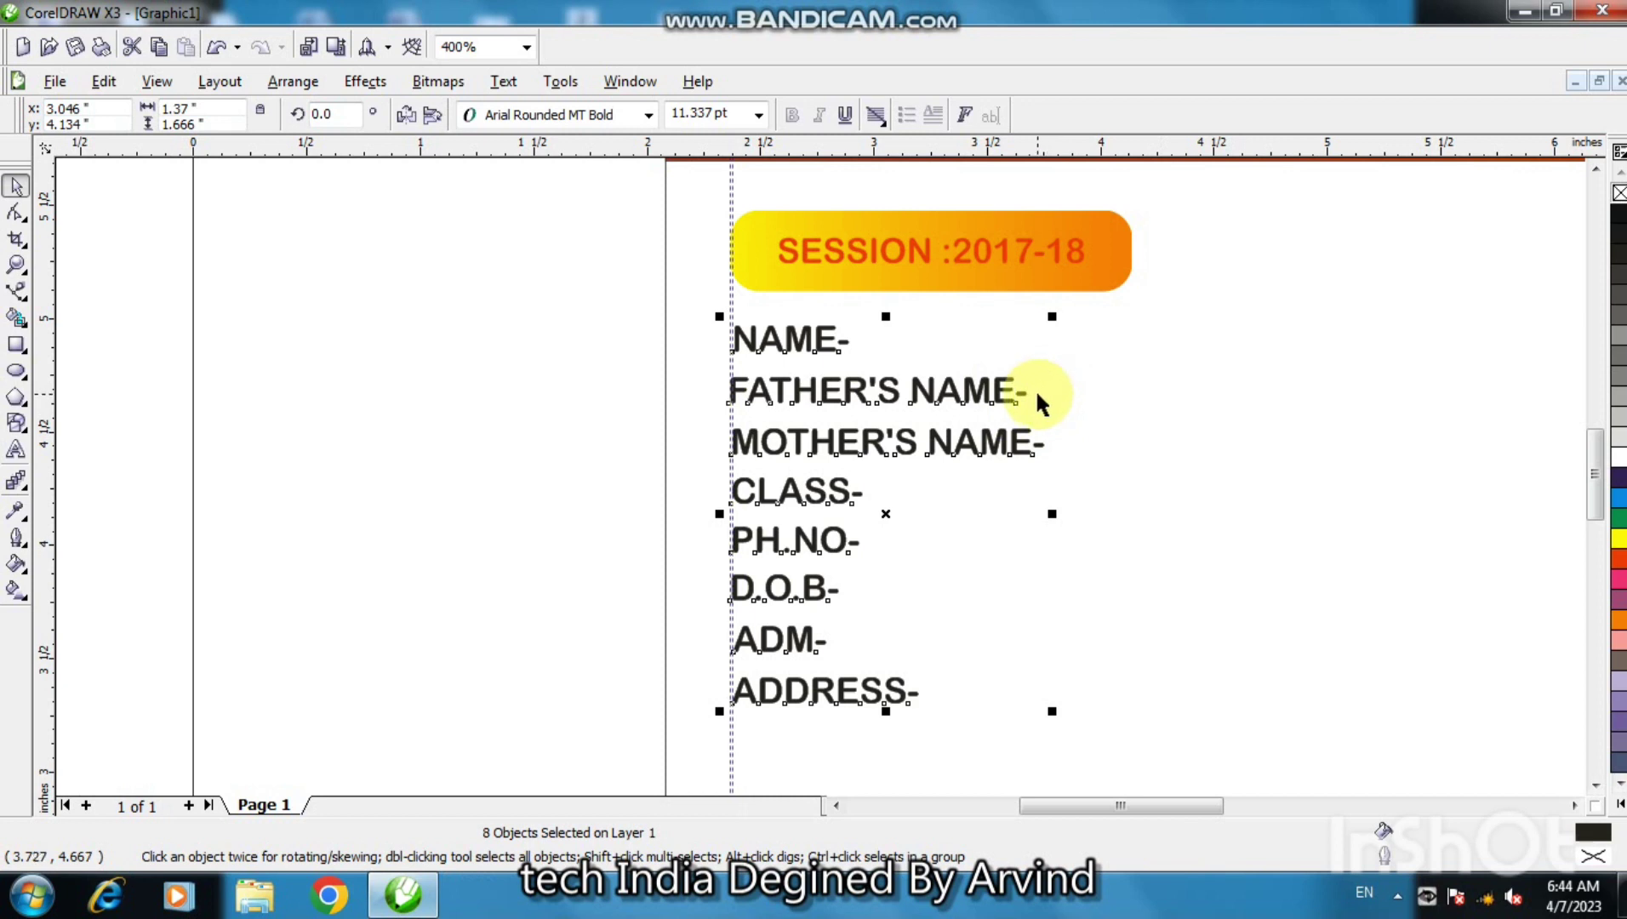
pyautogui.click(735, 421)
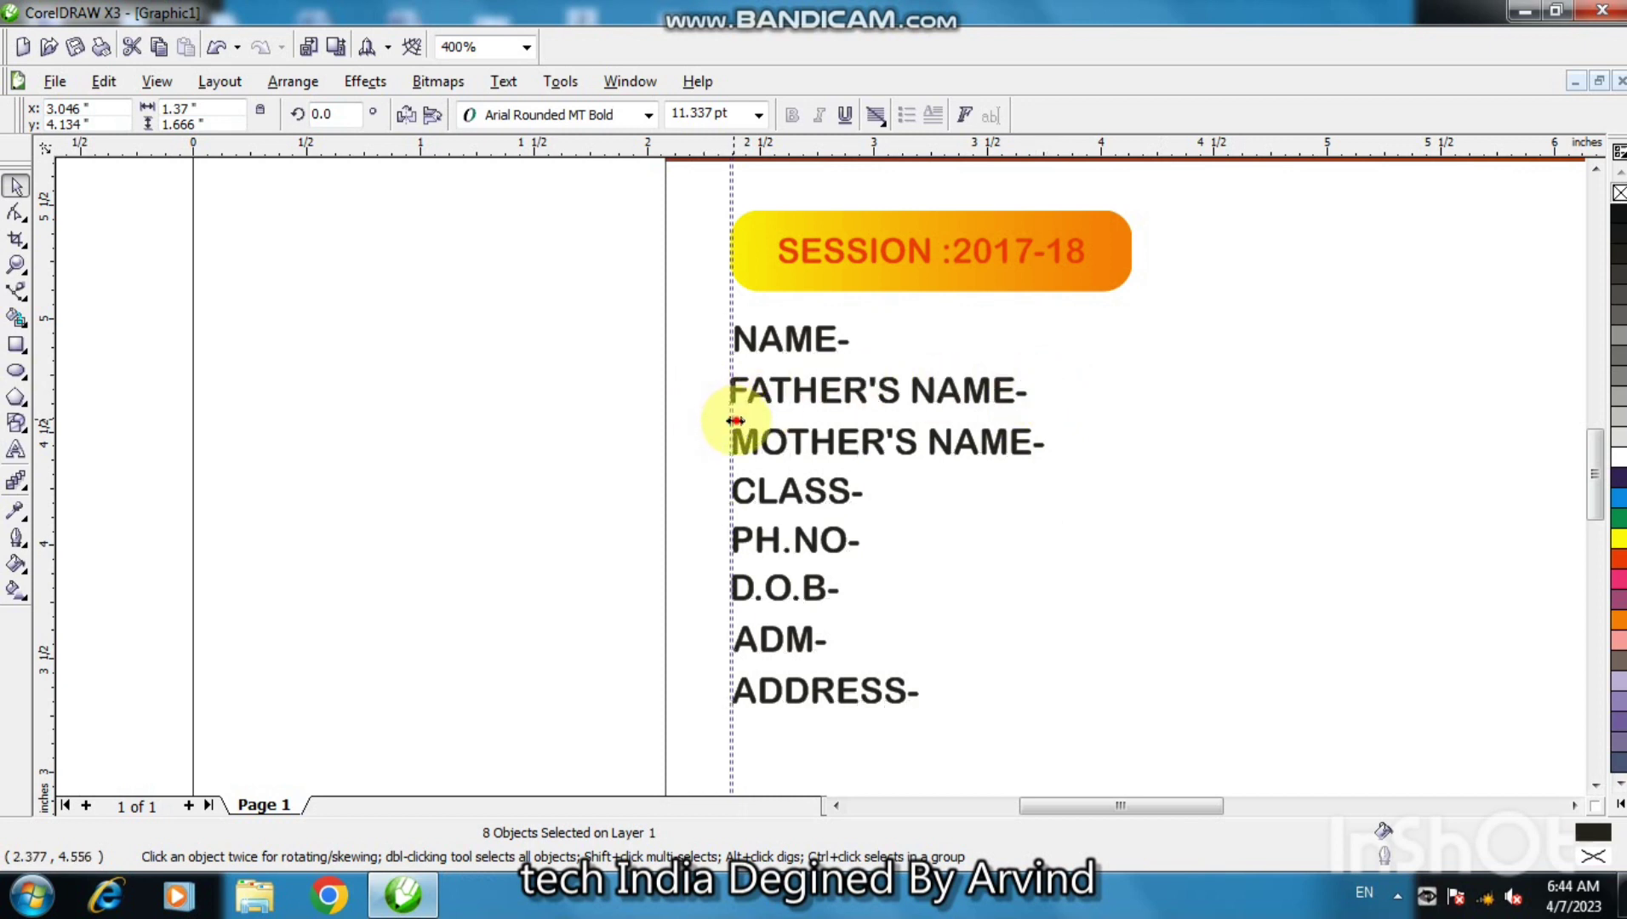
# - Move the vertical guideline right of the labels and add horizontal guides for each label row
pyautogui.moveTo(735, 420); pyautogui.dragTo(1134, 453)
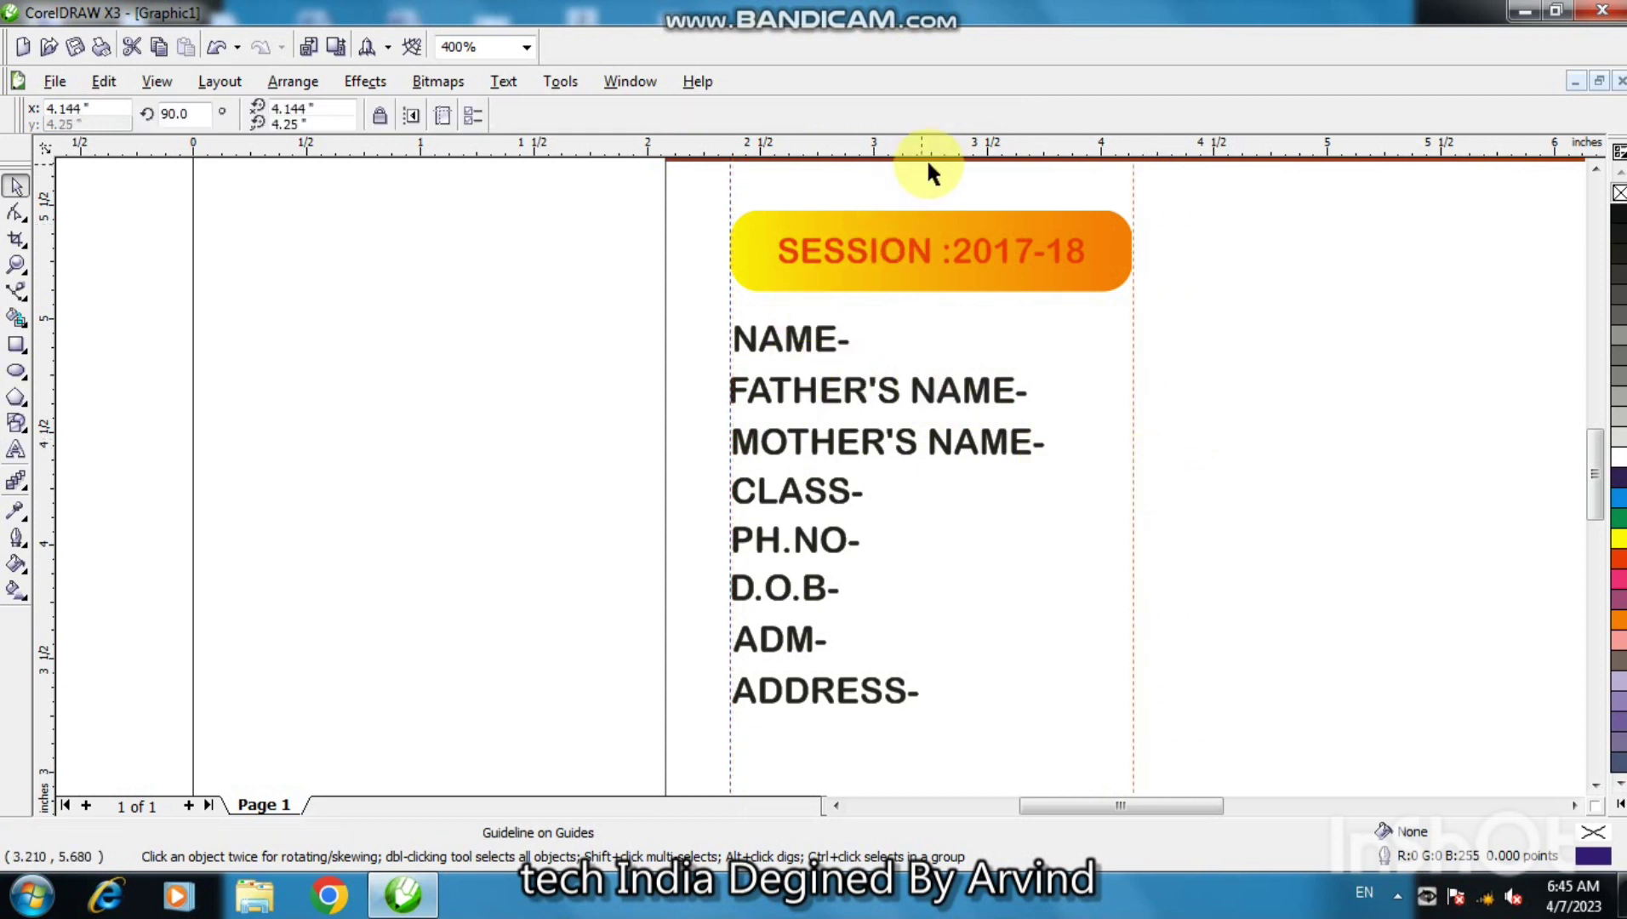
pyautogui.moveTo(974, 157); pyautogui.dragTo(1023, 425)
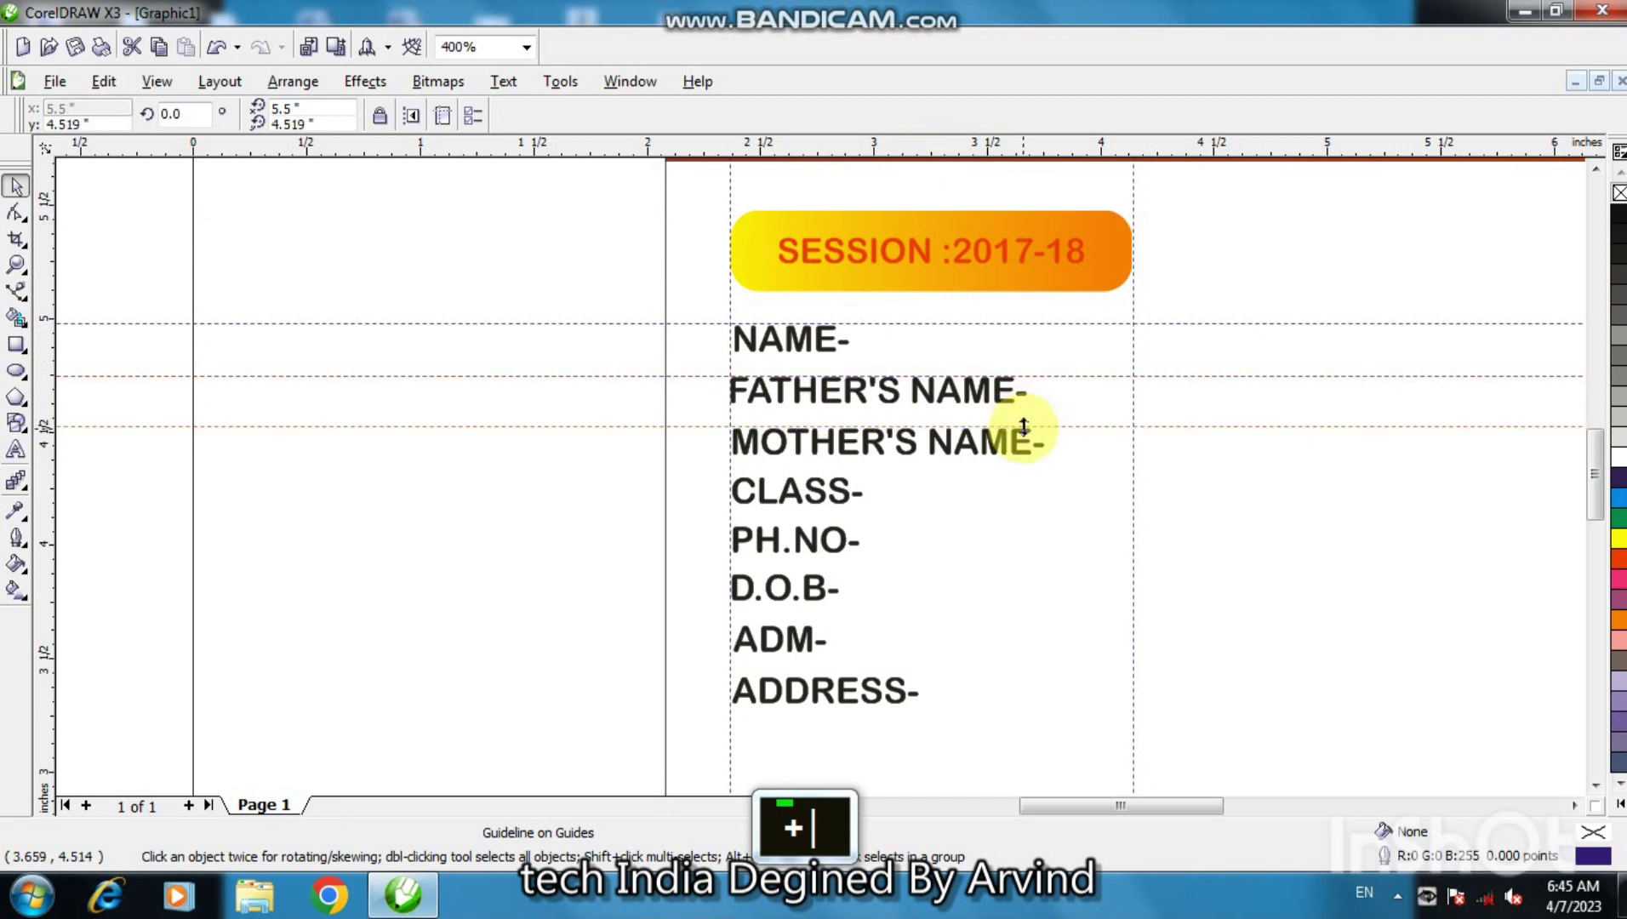
pyautogui.click(1046, 430)
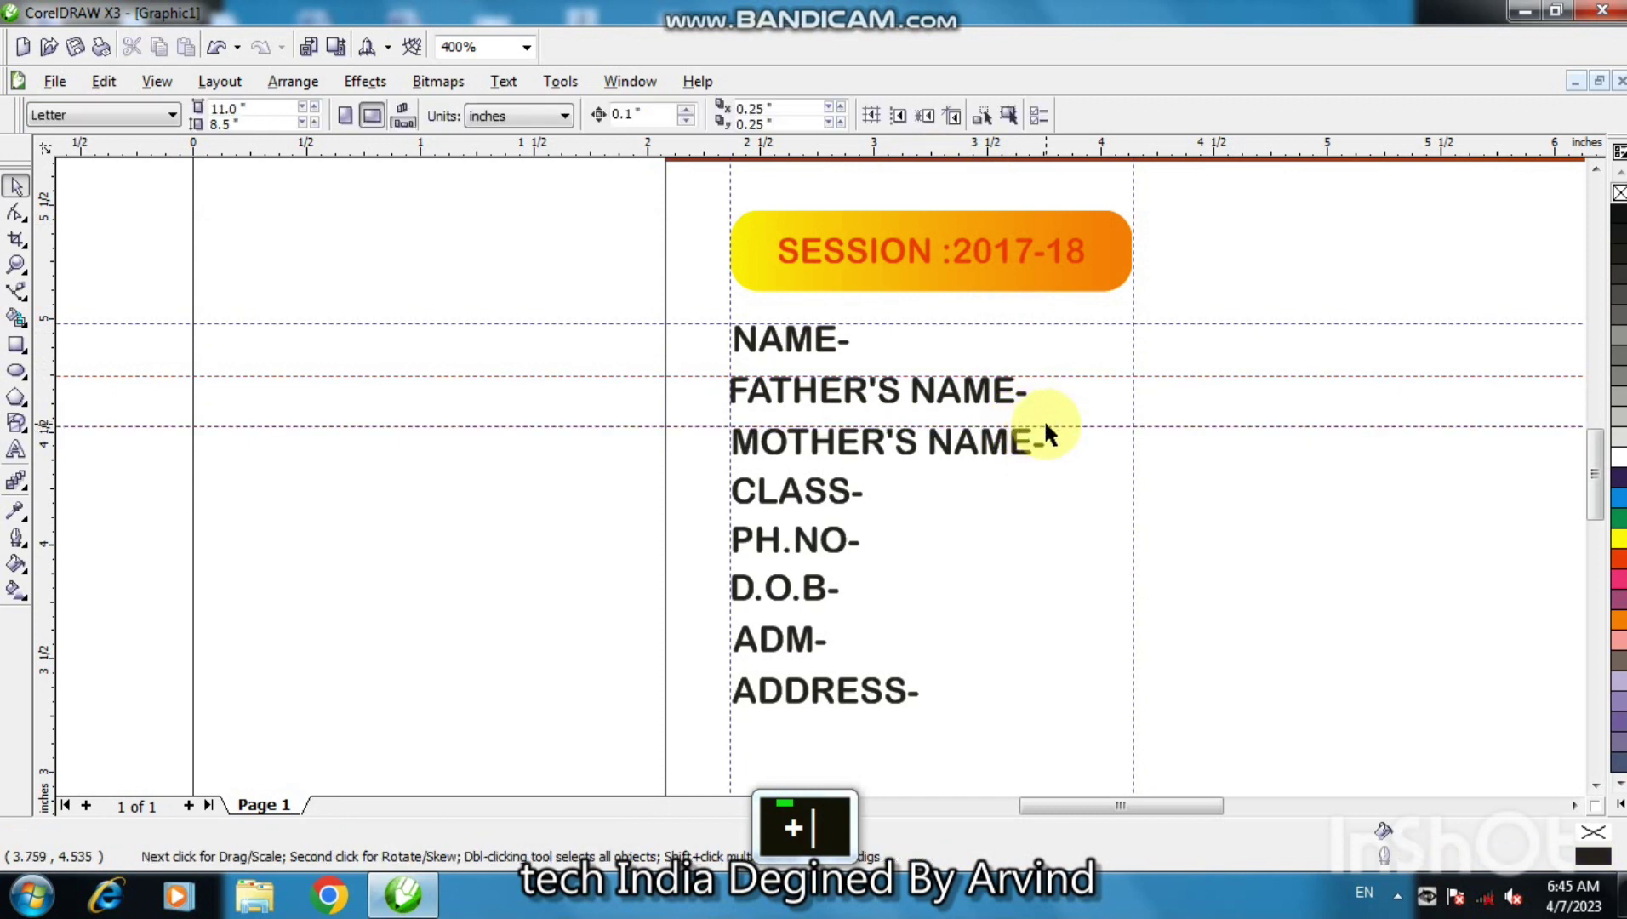
pyautogui.moveTo(1042, 428); pyautogui.dragTo(1056, 676)
pyautogui.press('+')
pyautogui.press('+')
pyautogui.press('+')
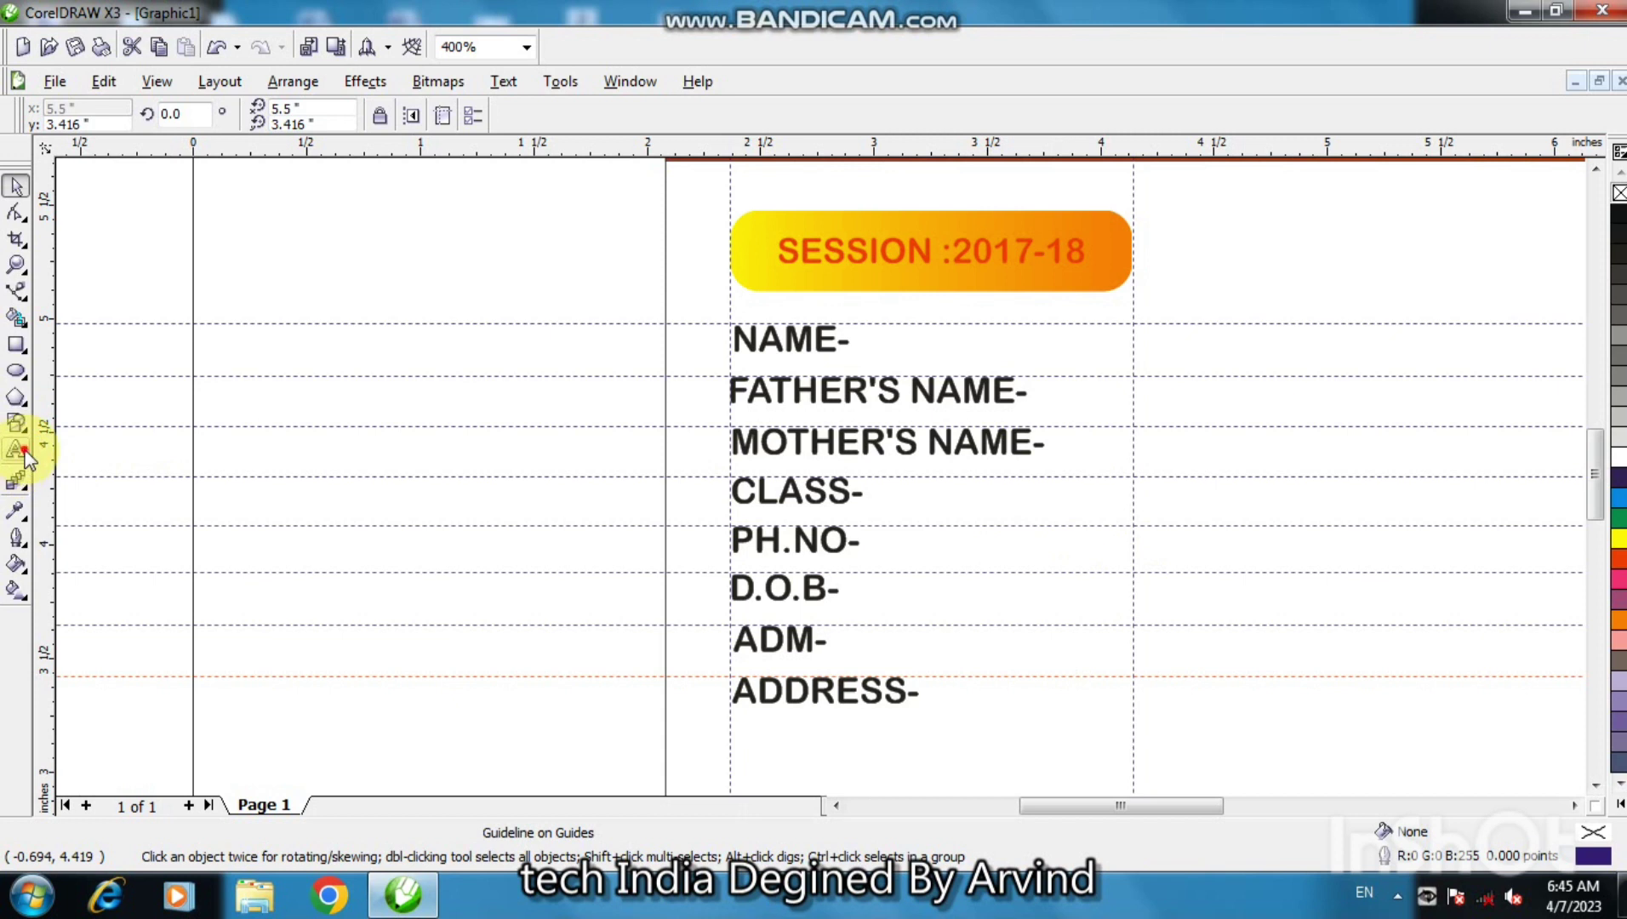
pyautogui.click(24, 454)
# - Type the student's, father's and mother's names in capitals as separate text entries
pyautogui.doubleClick(1174, 513)
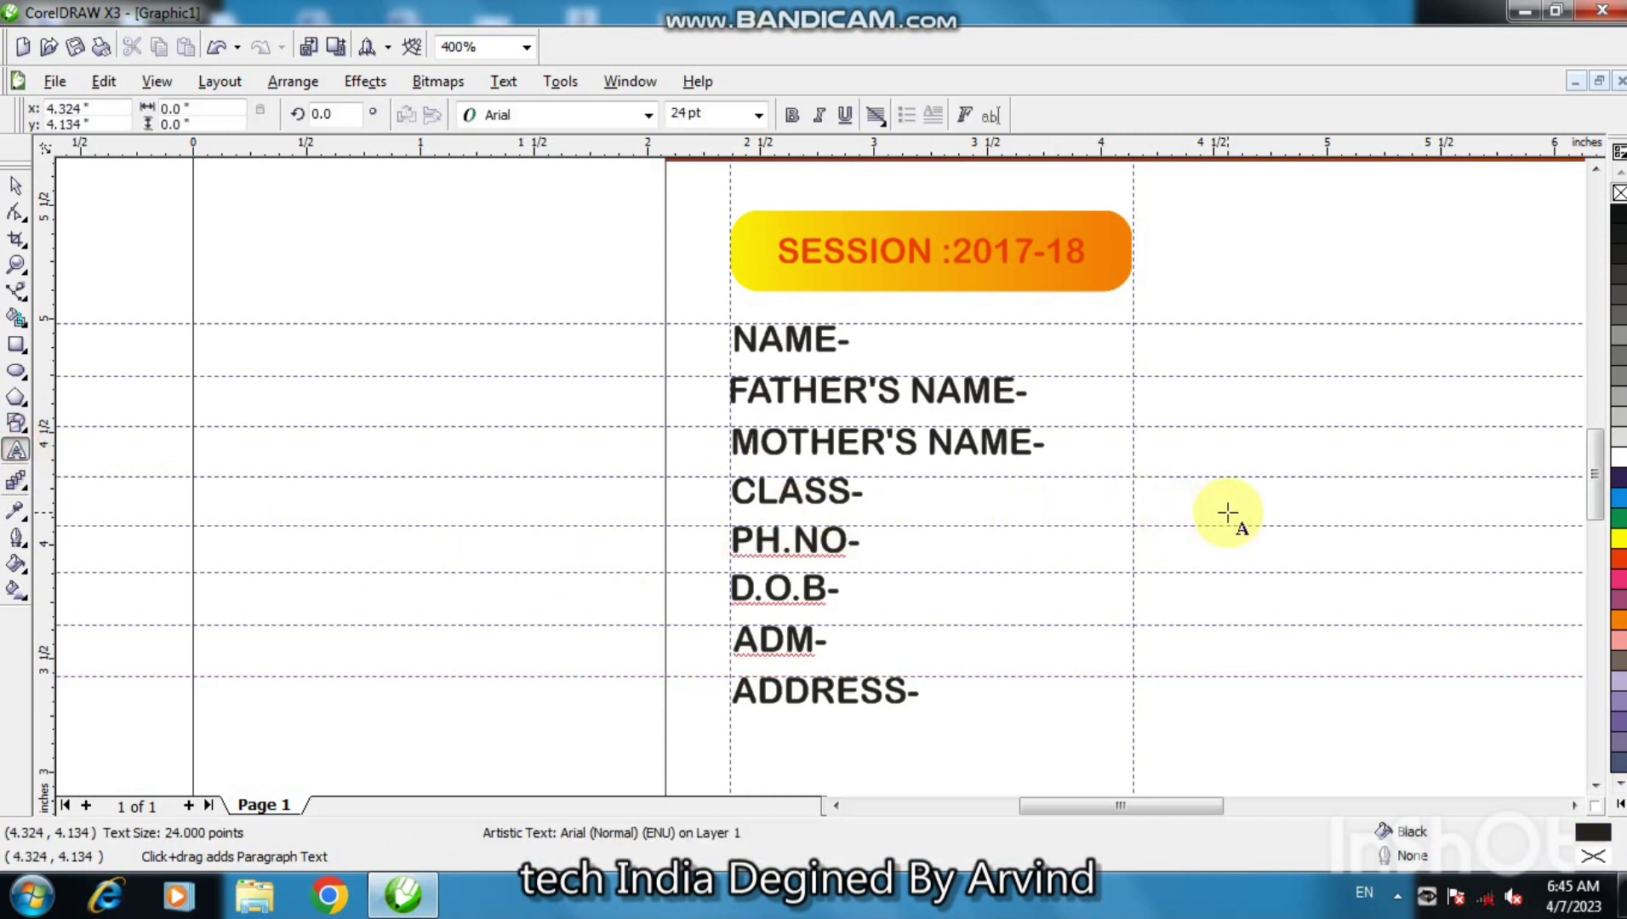
pyautogui.write('har')
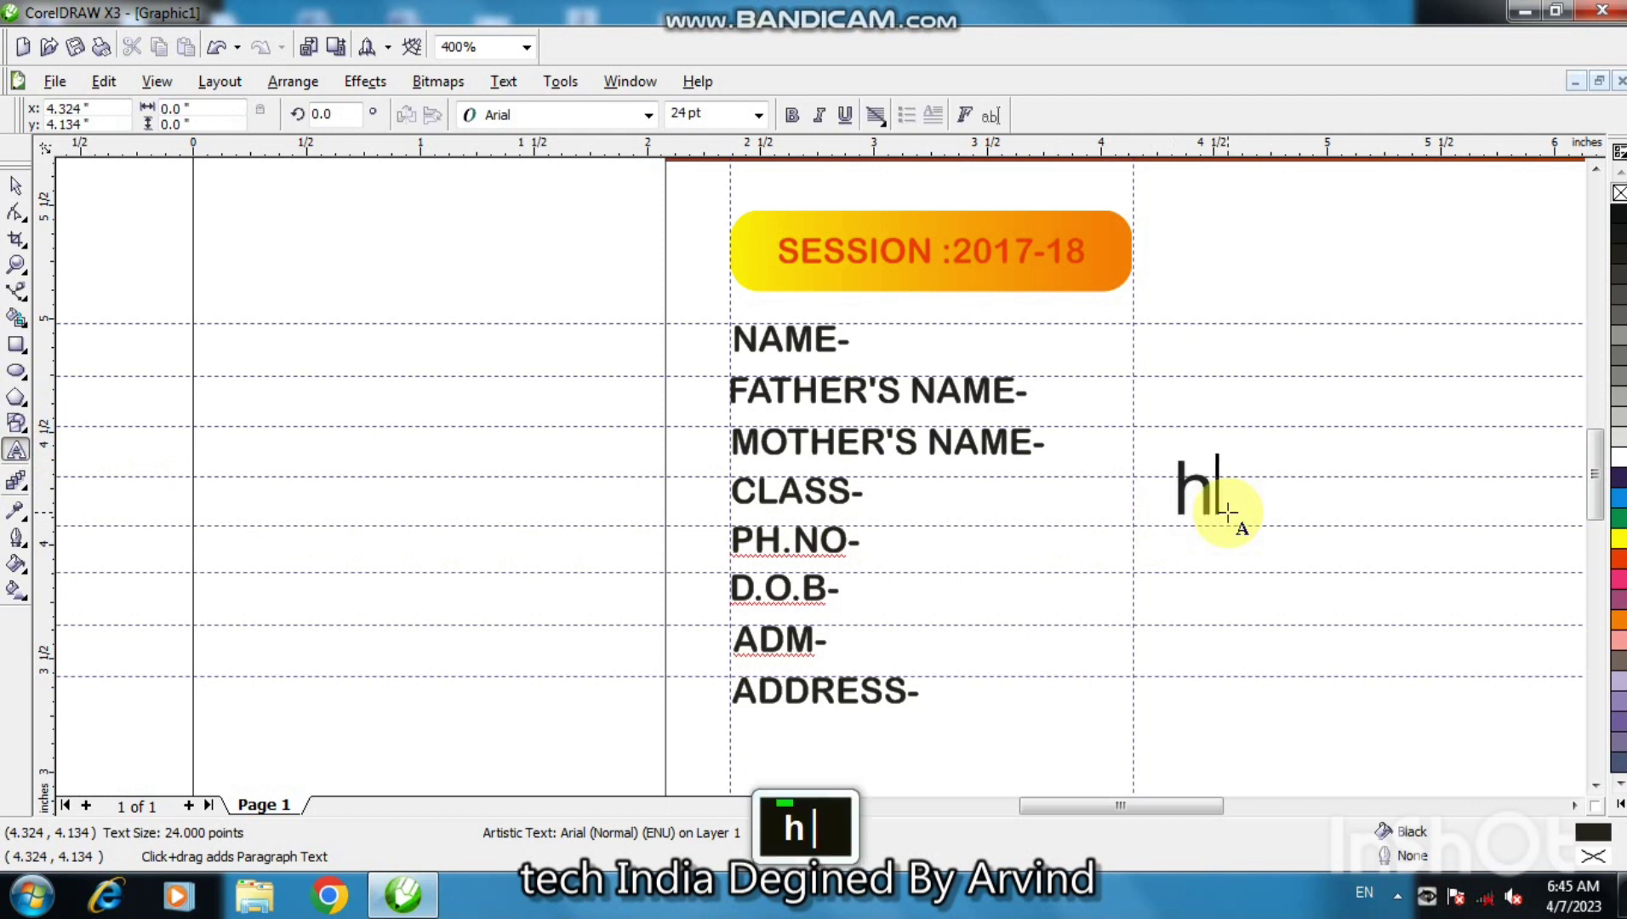
pyautogui.press('BackSpace')
pyautogui.press('BackSpace')
pyautogui.press('BackSpace')
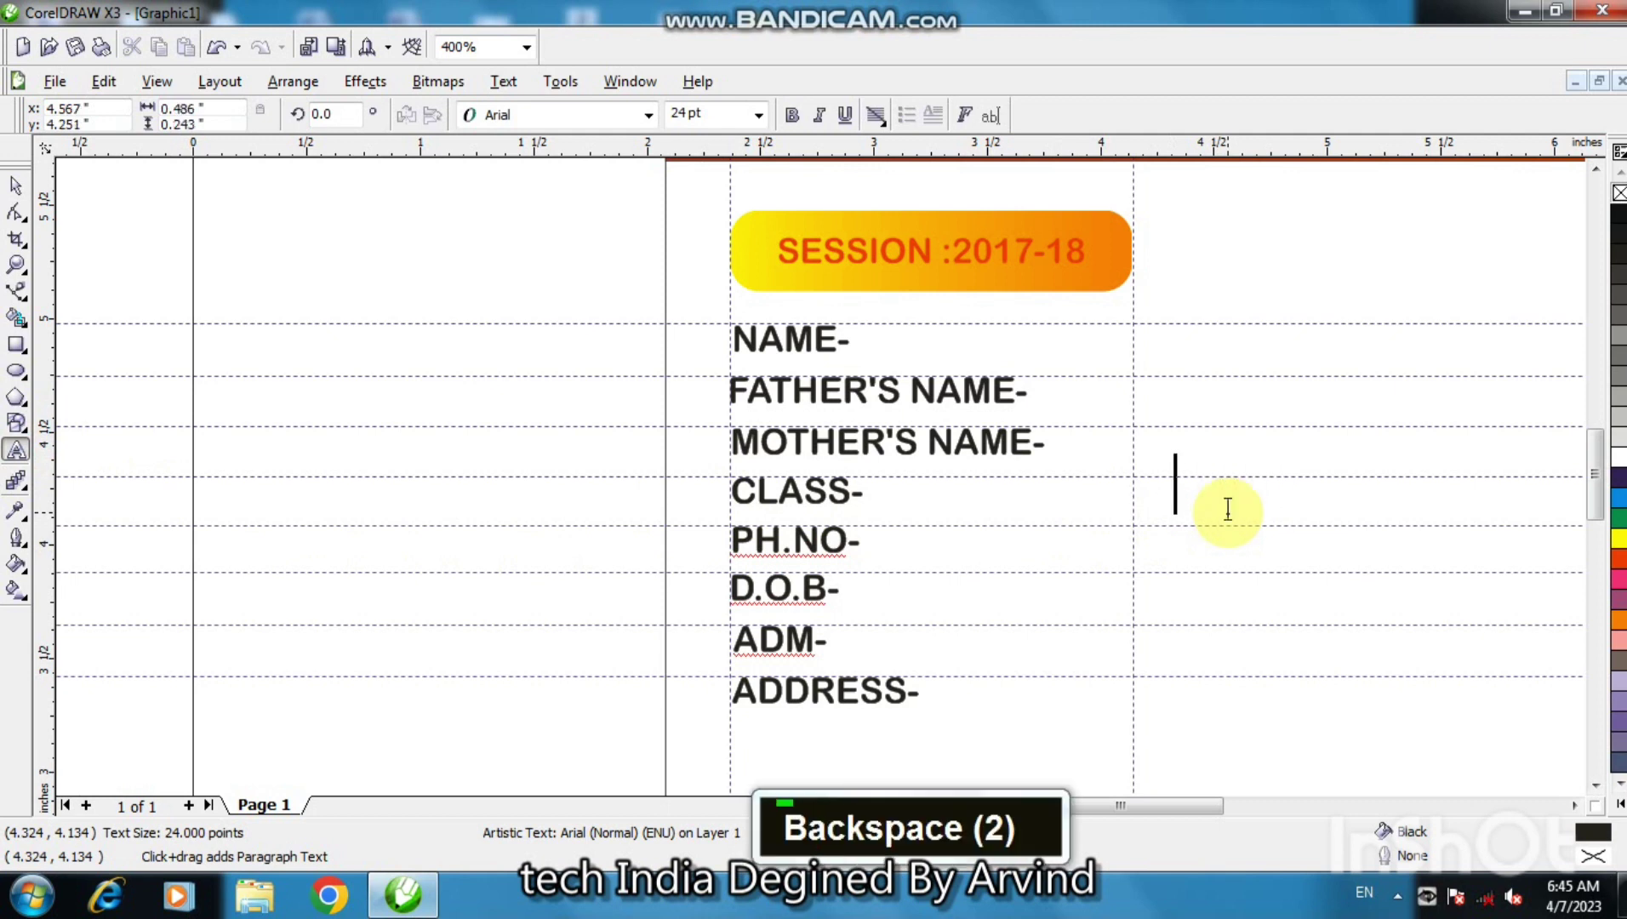
pyautogui.press('capslock')
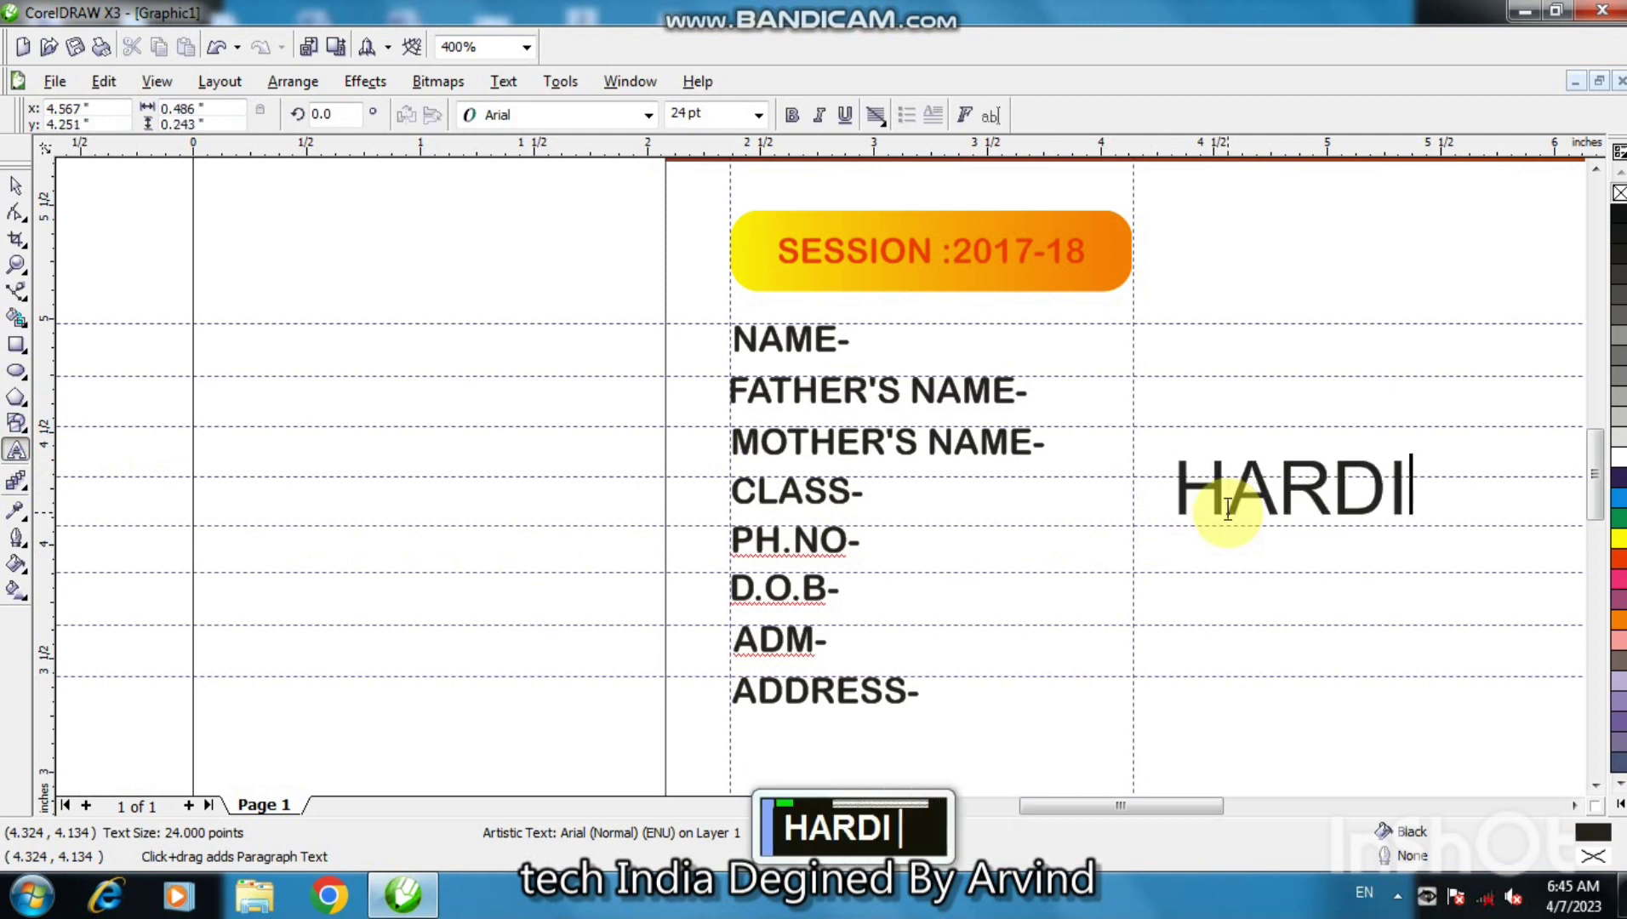
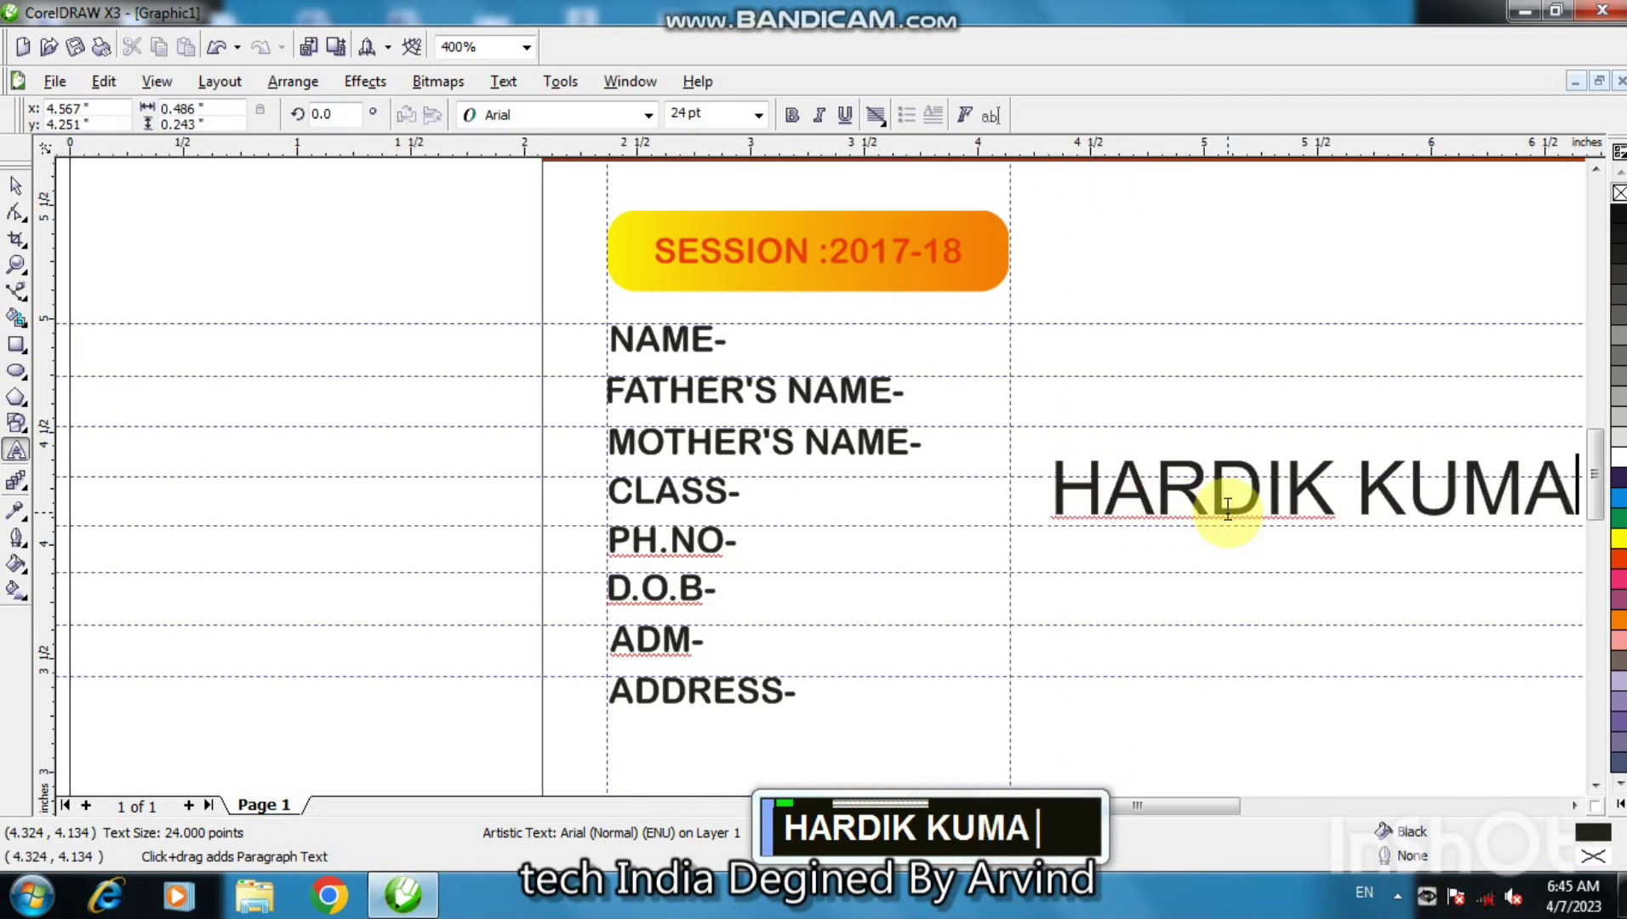
pyautogui.doubleClick(1061, 614)
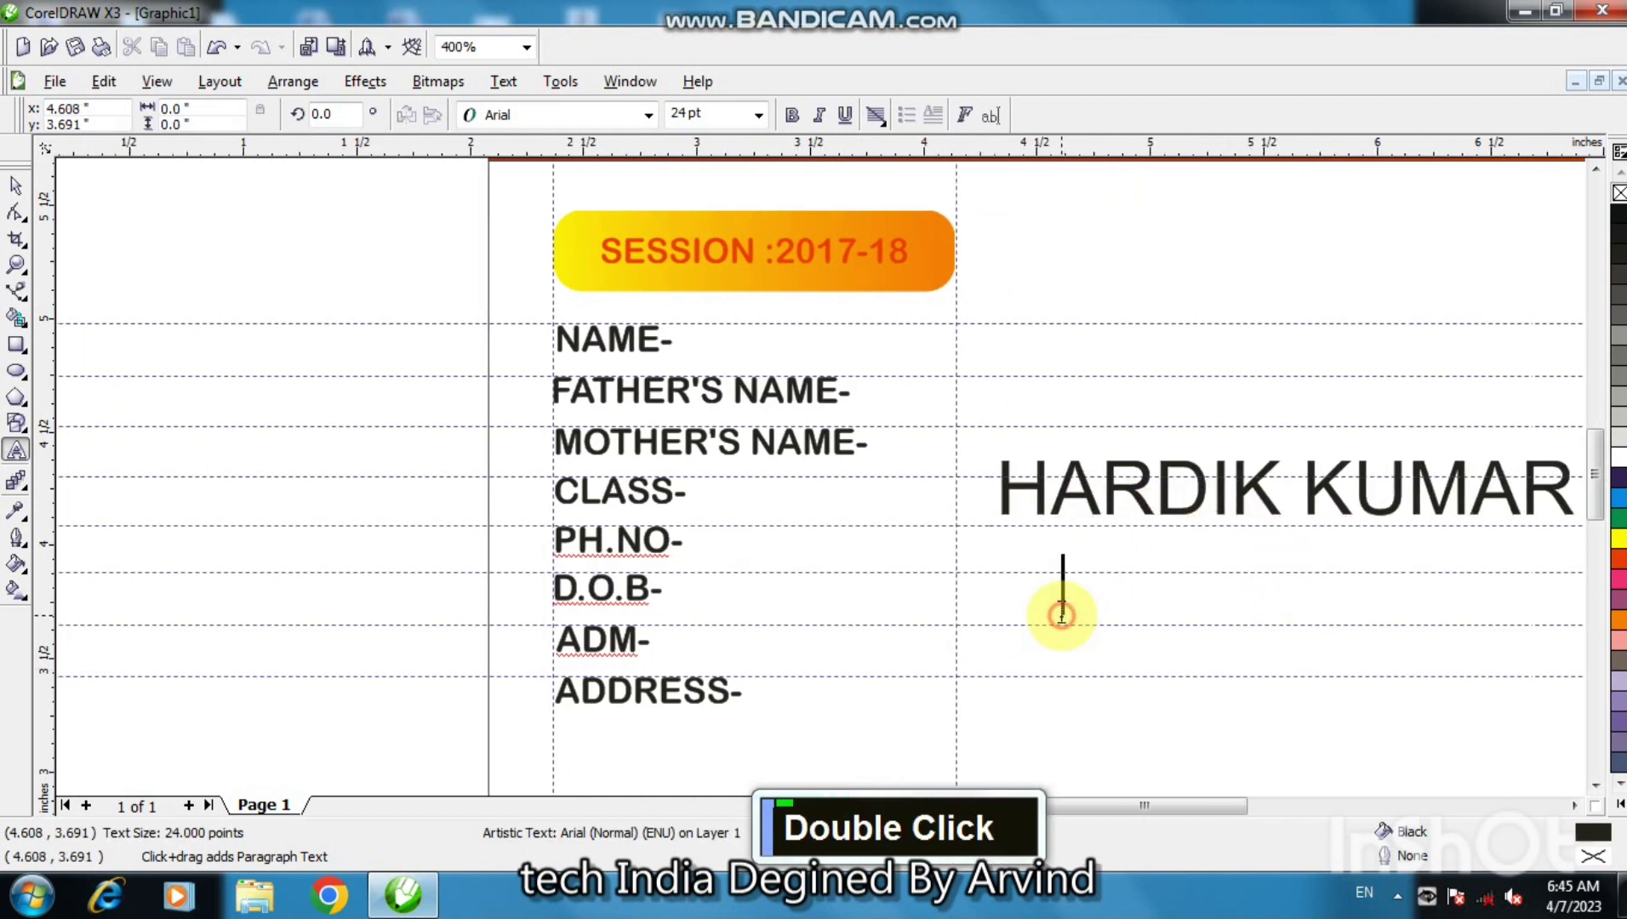
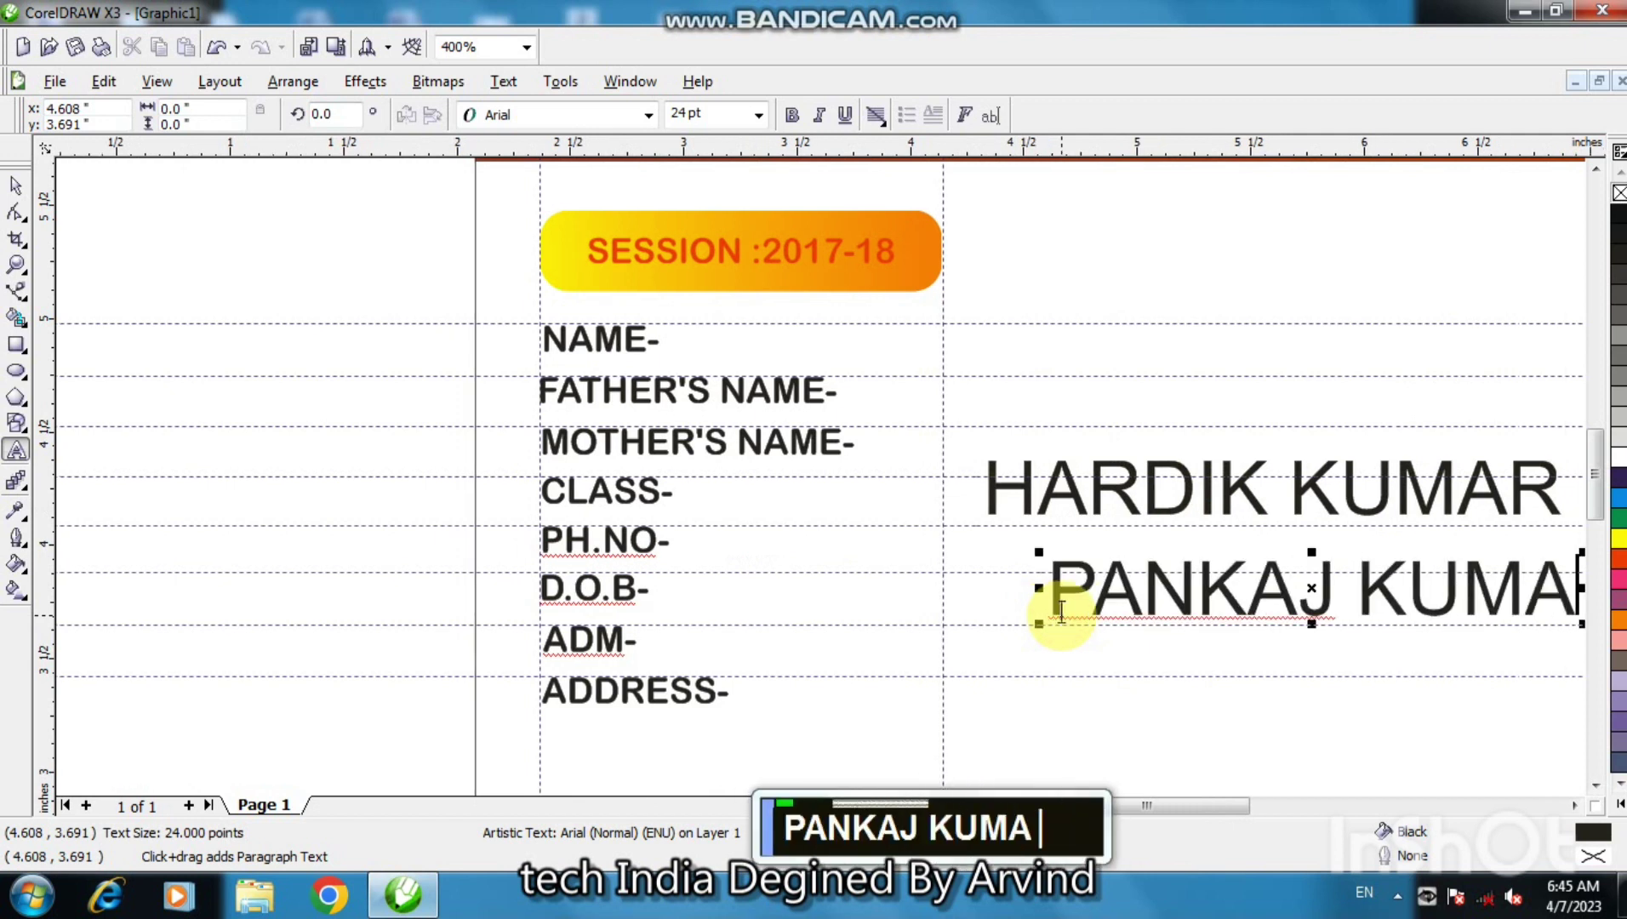
pyautogui.doubleClick(1143, 699)
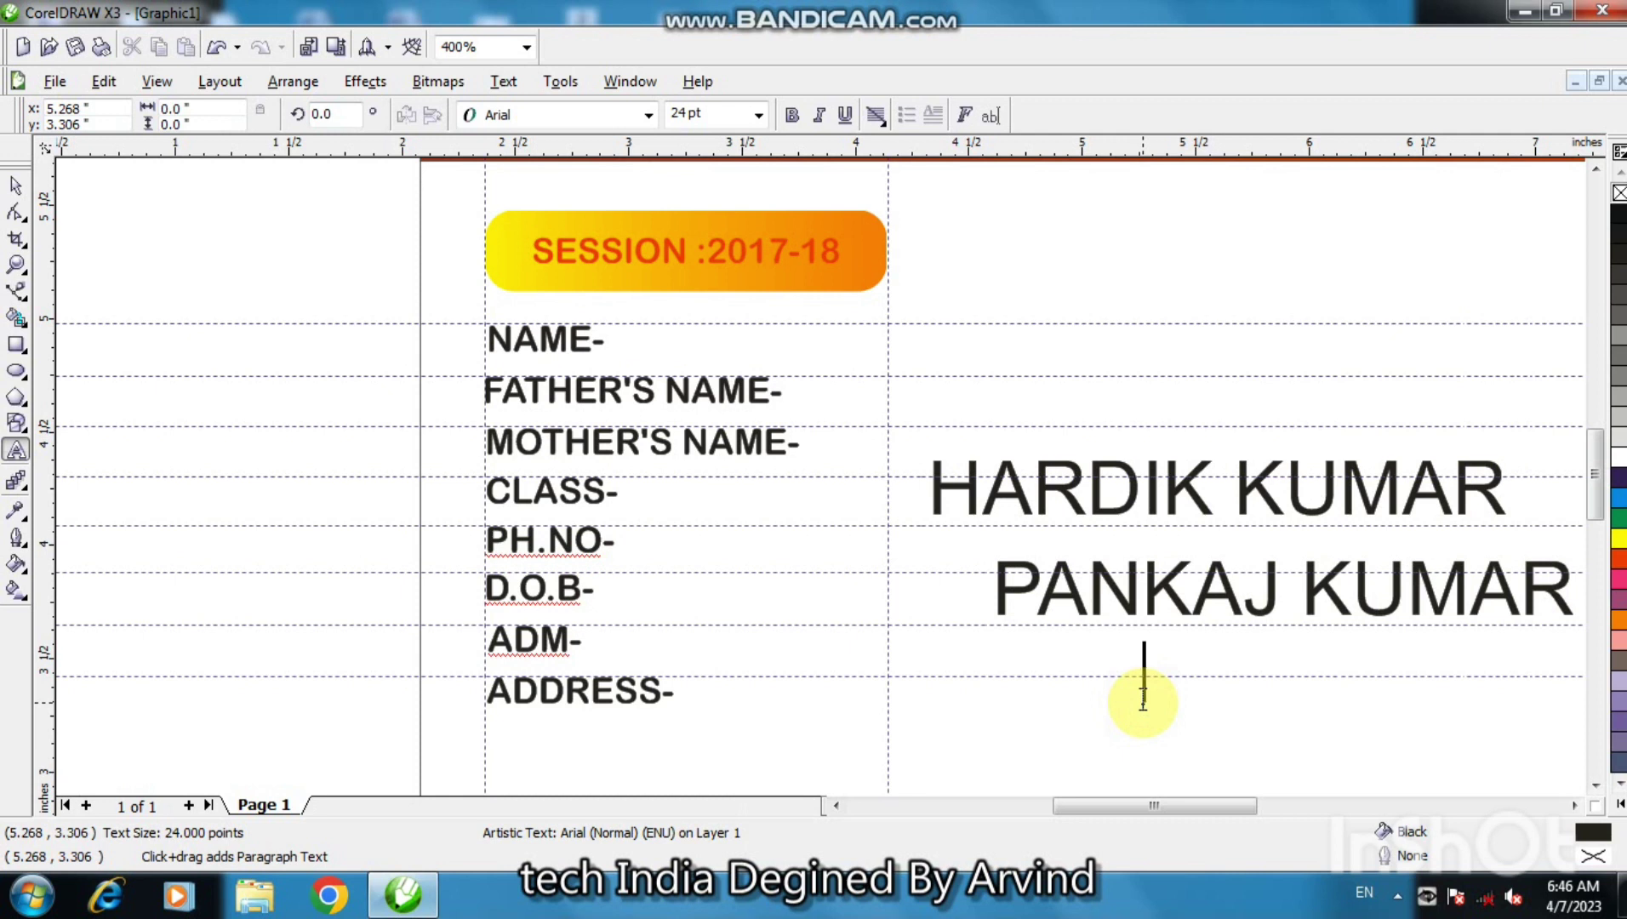
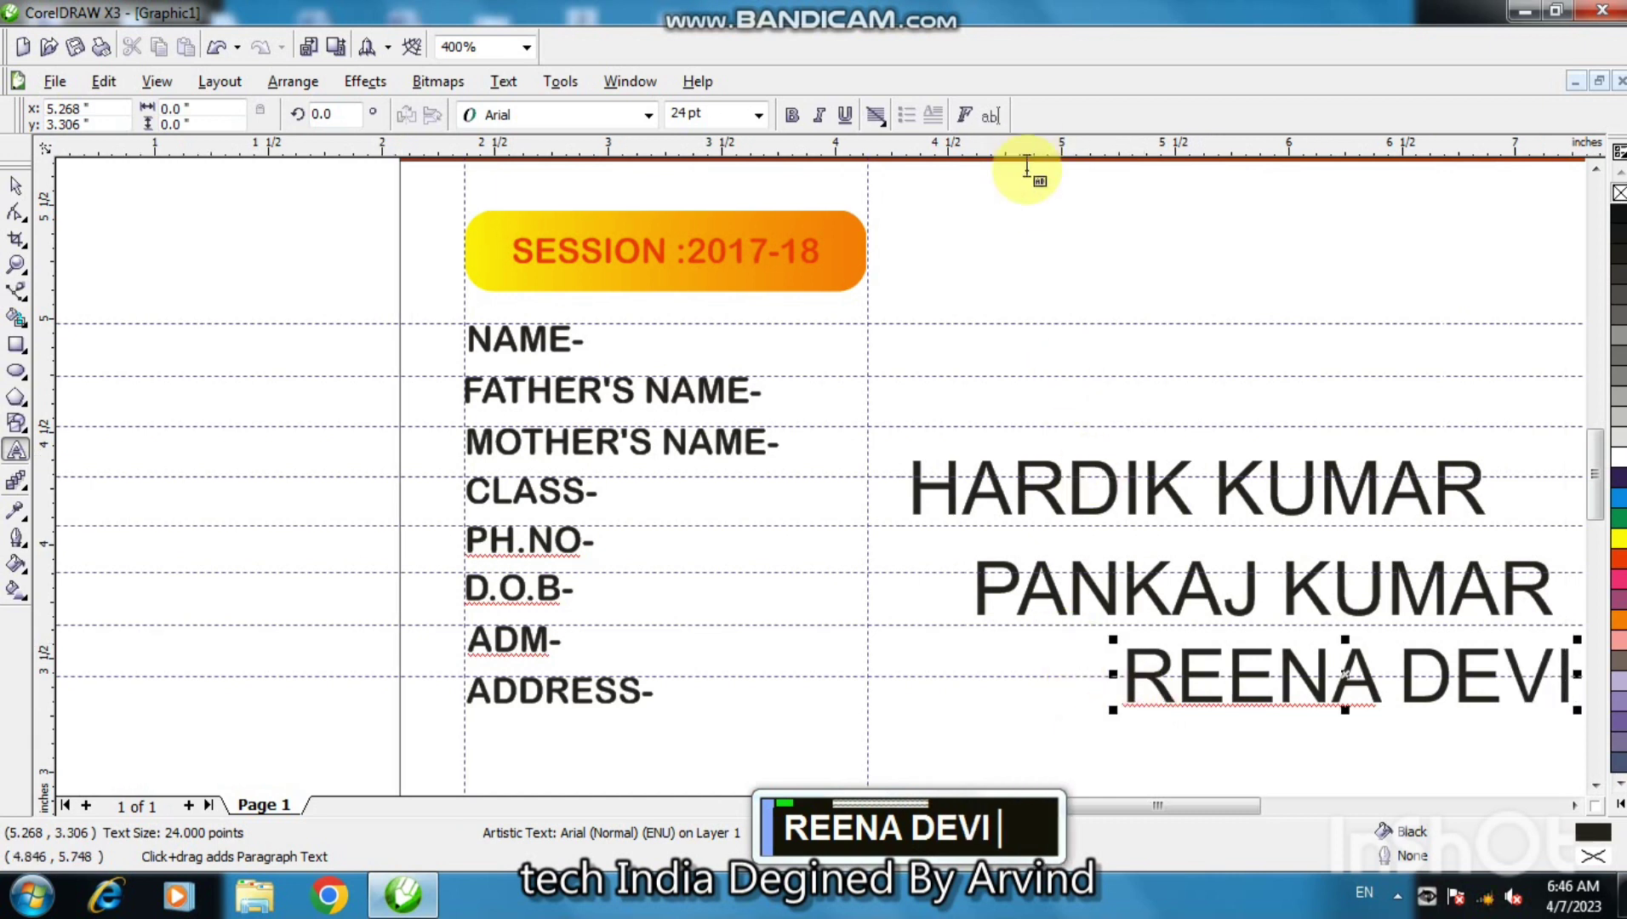
pyautogui.doubleClick(1031, 225)
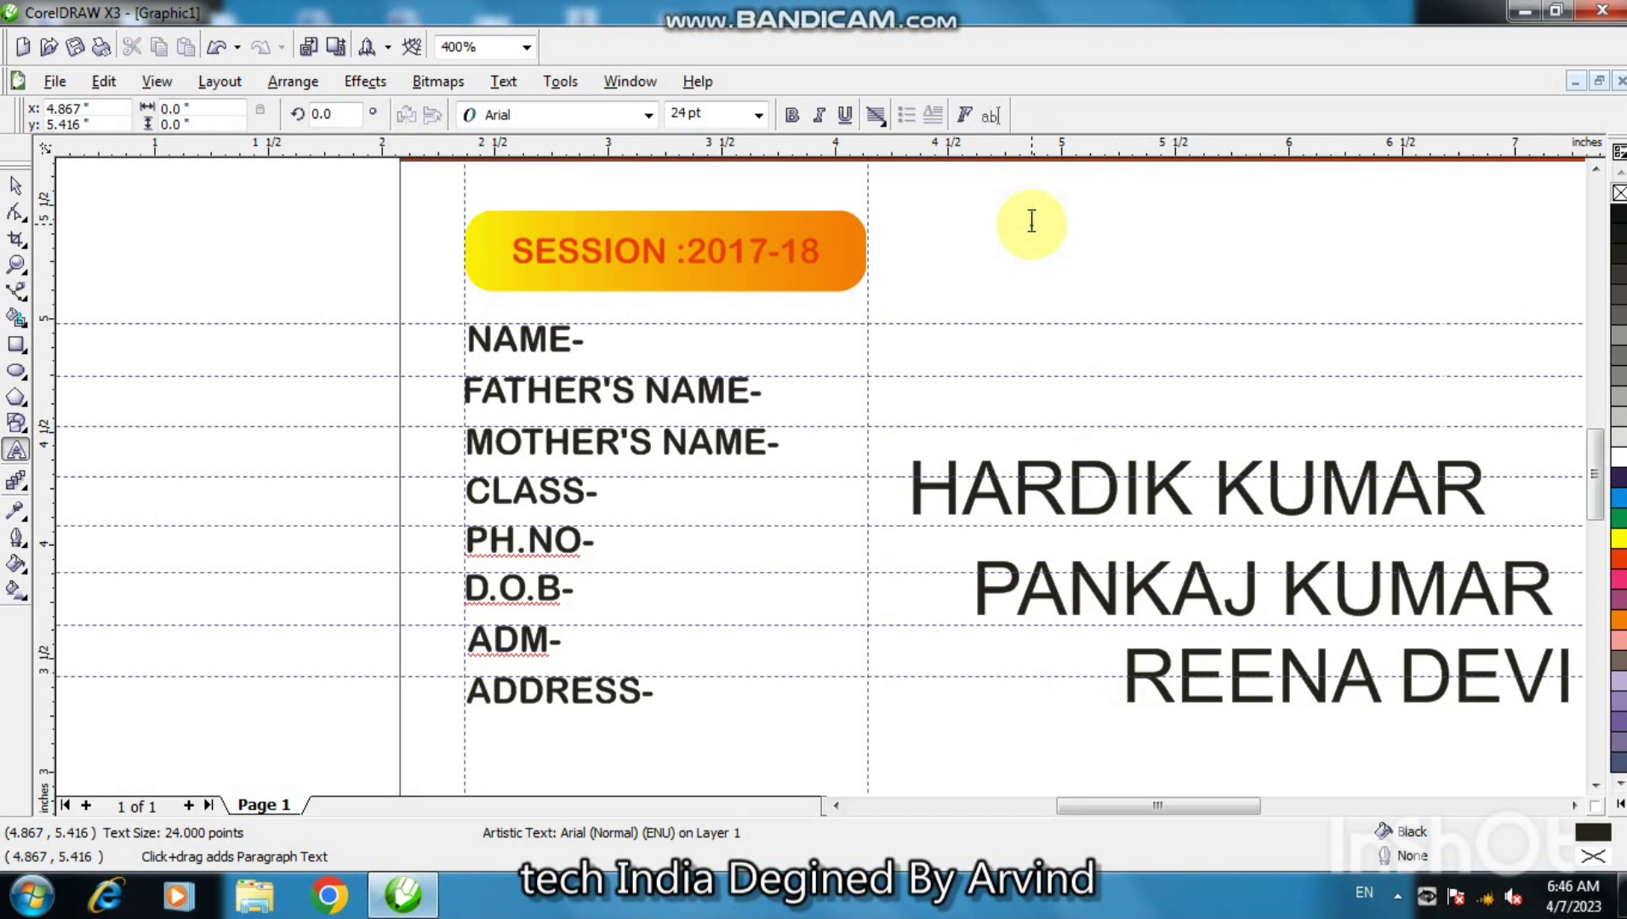
pyautogui.write('1')
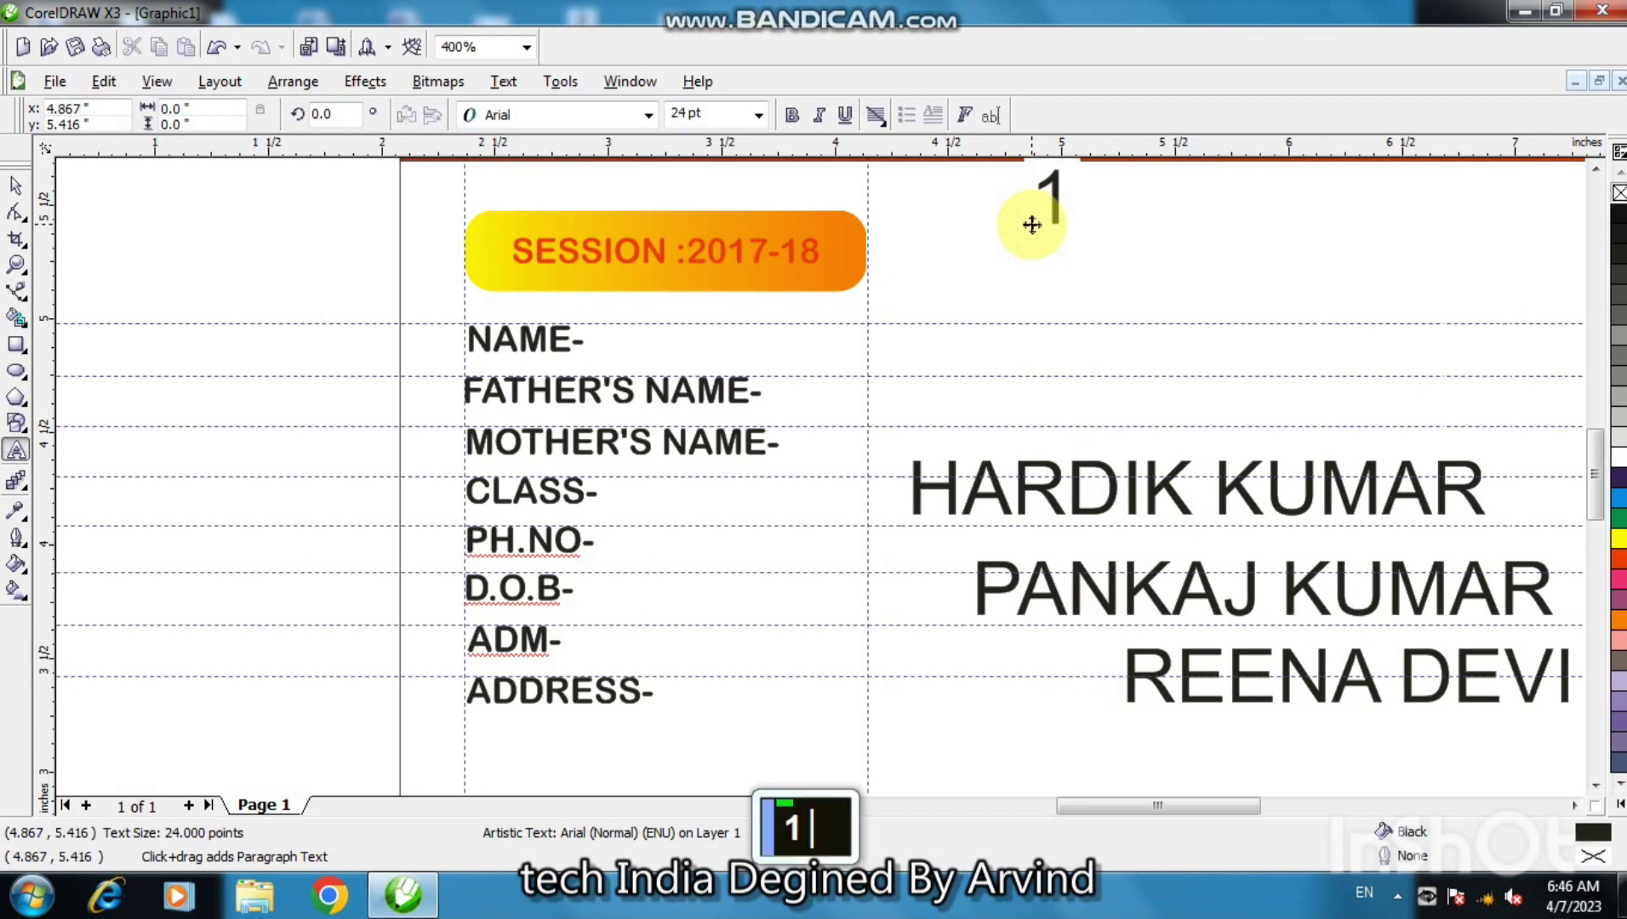
pyautogui.write('ST')
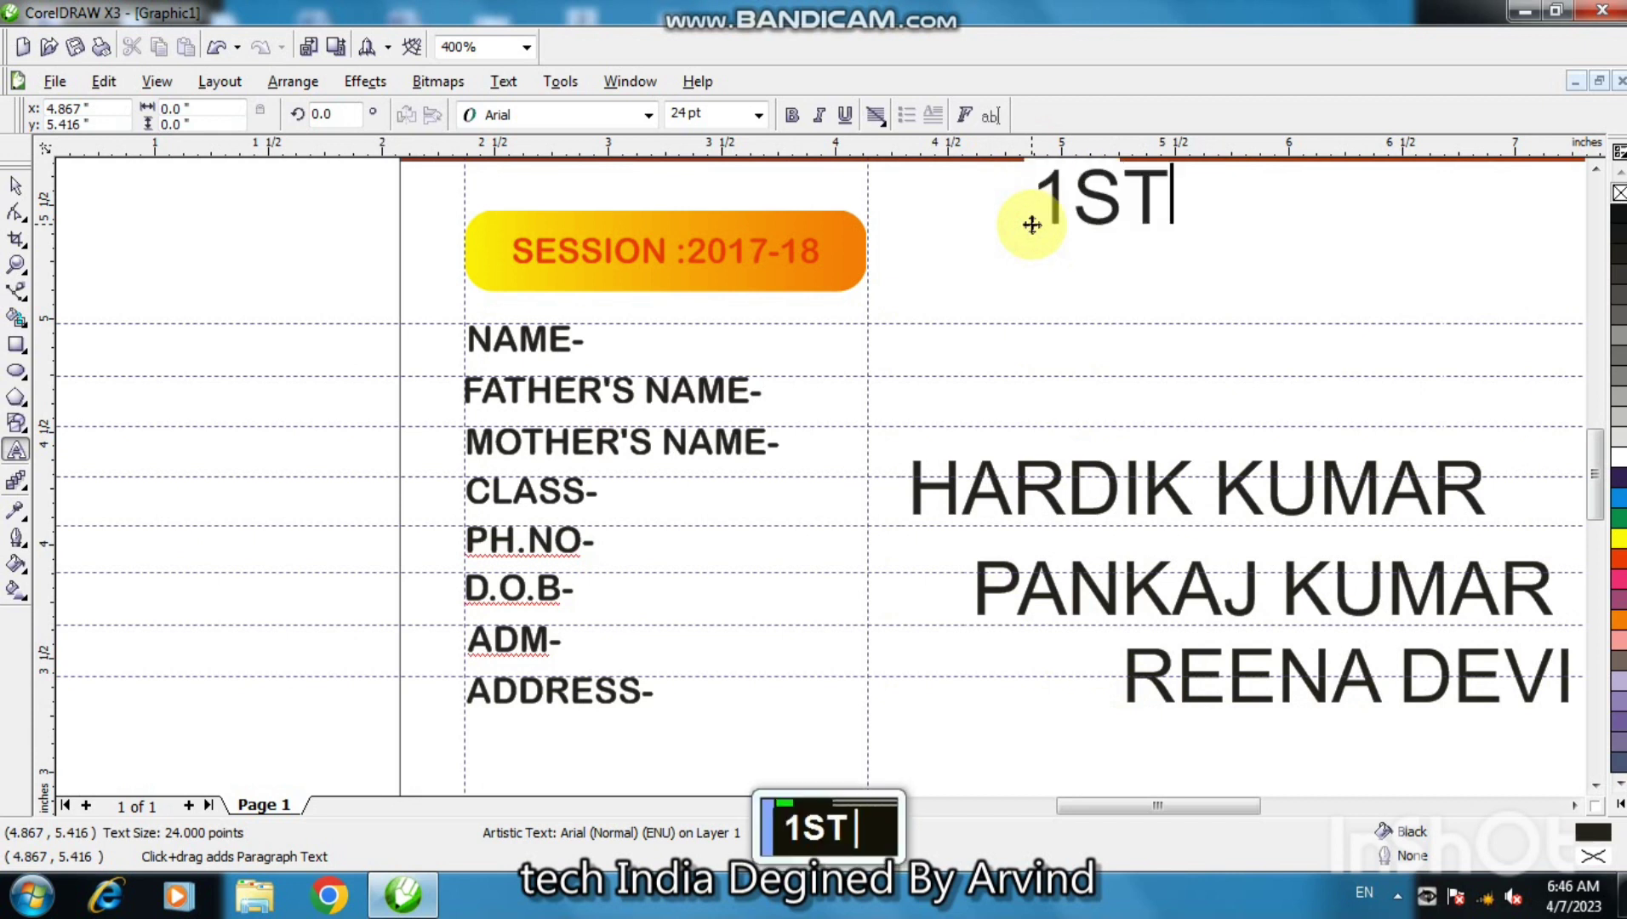
pyautogui.press('Escape')
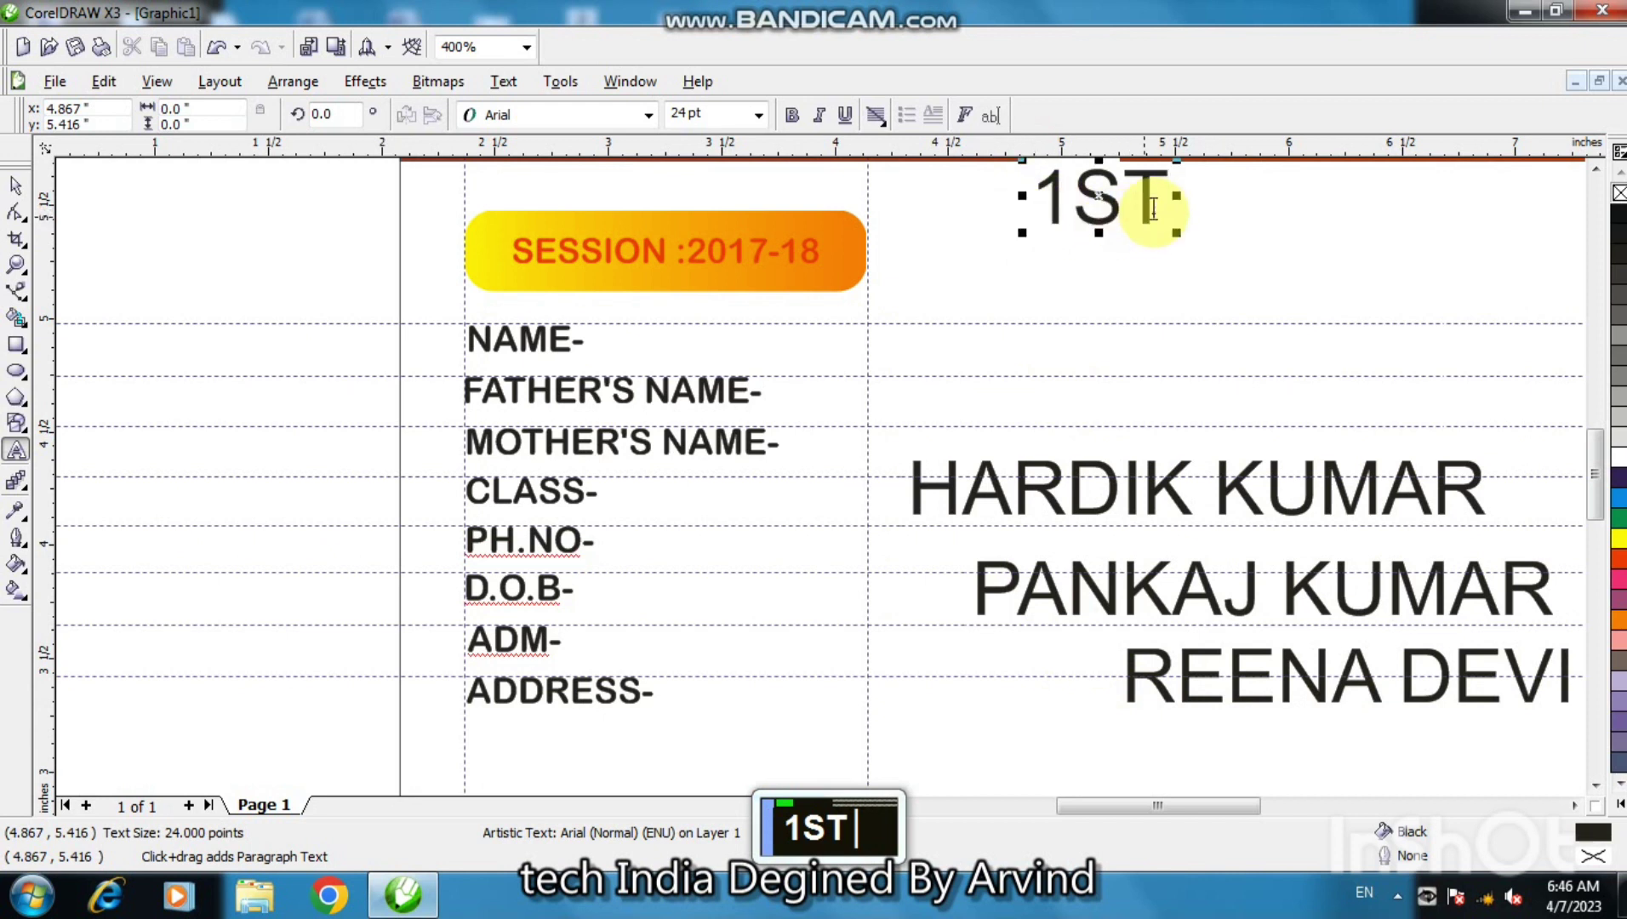
pyautogui.doubleClick(1058, 338)
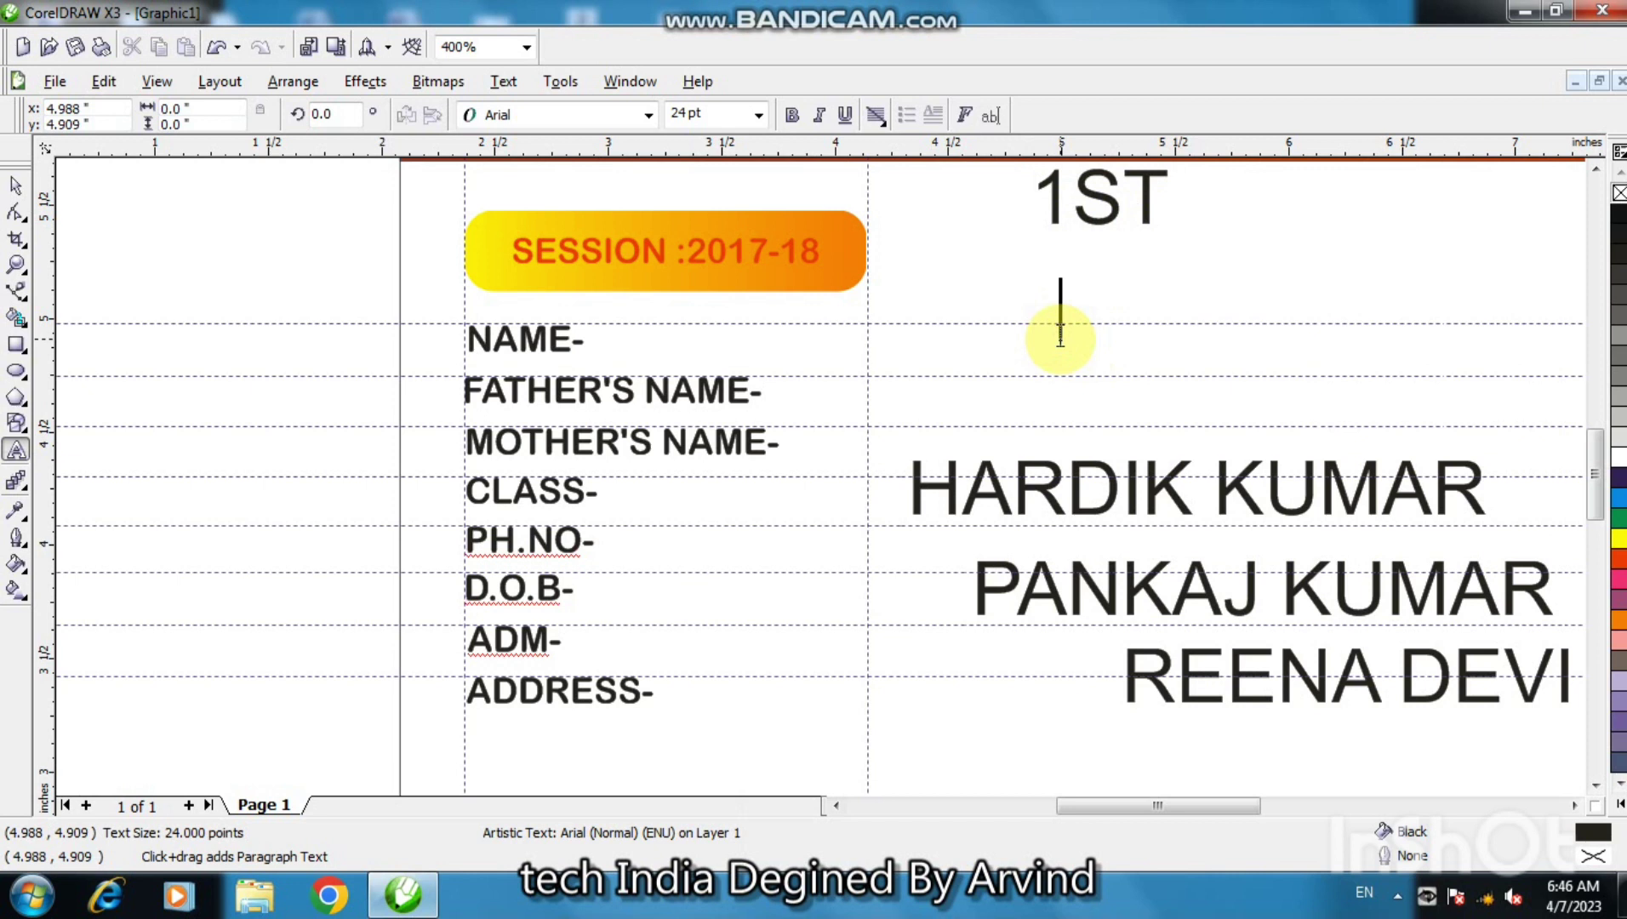
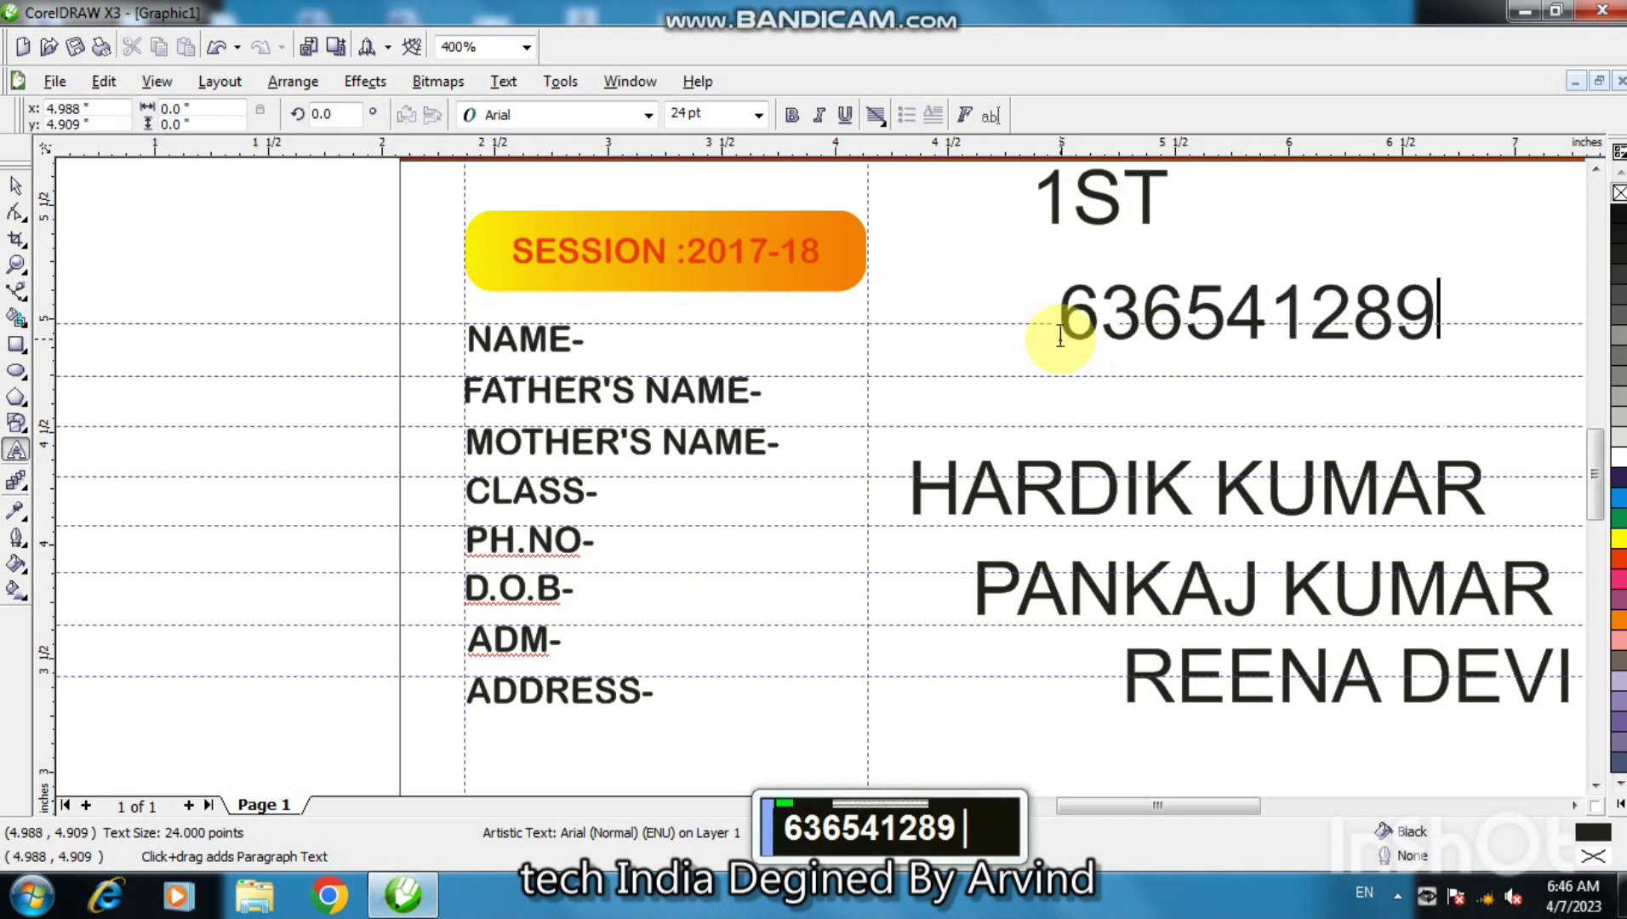
pyautogui.doubleClick(922, 247)
pyautogui.write('10')
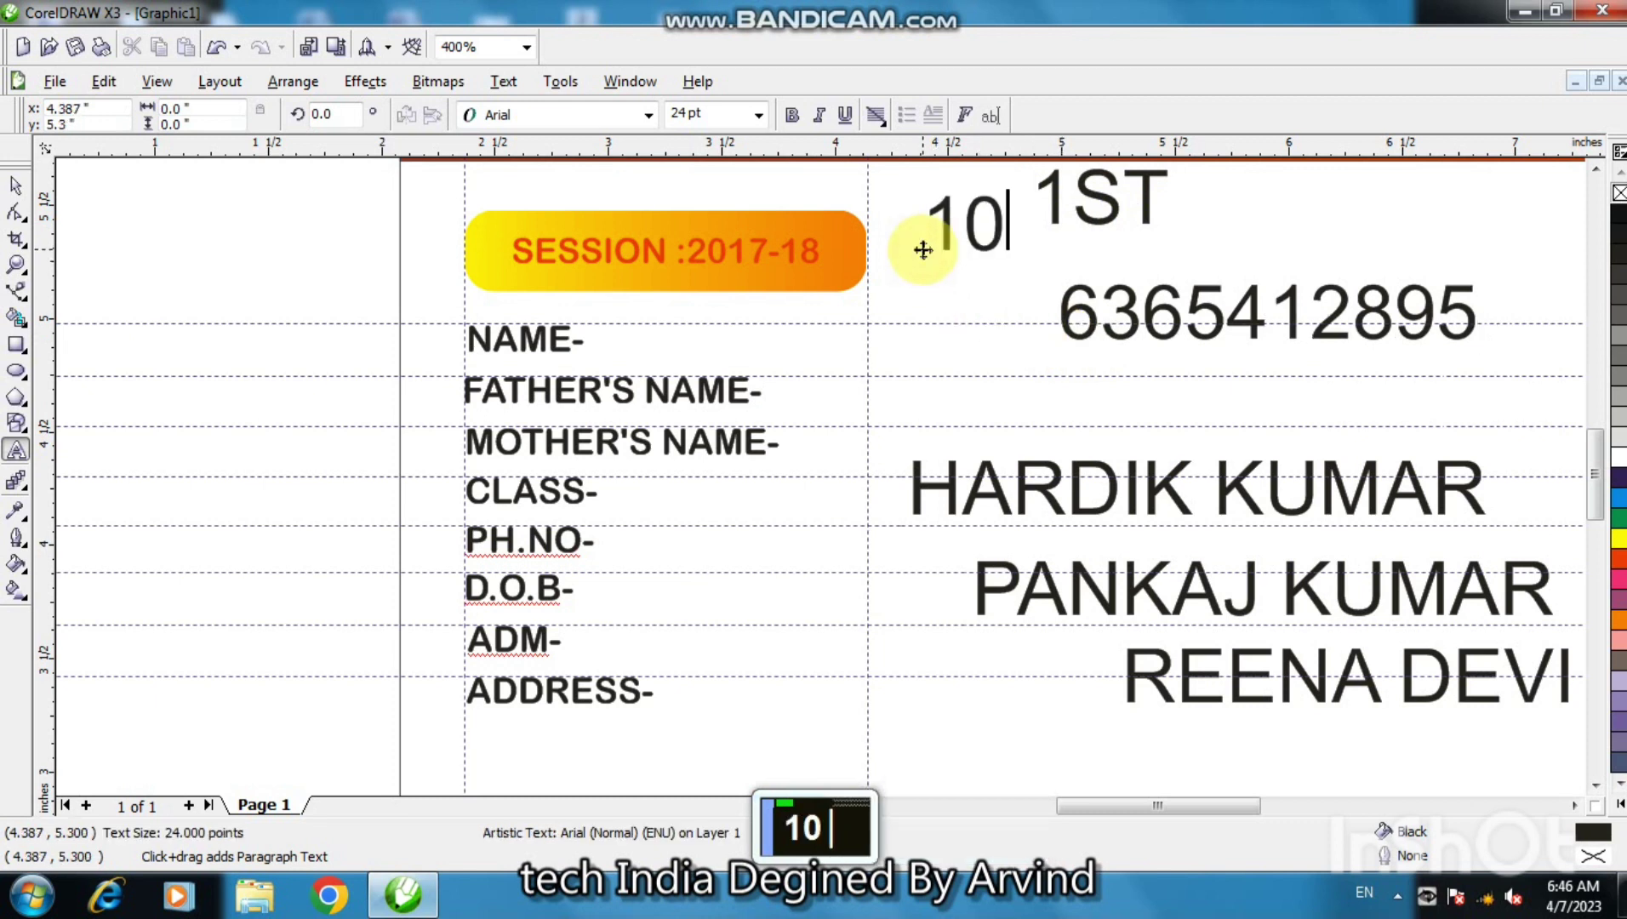
pyautogui.write('/02/2')
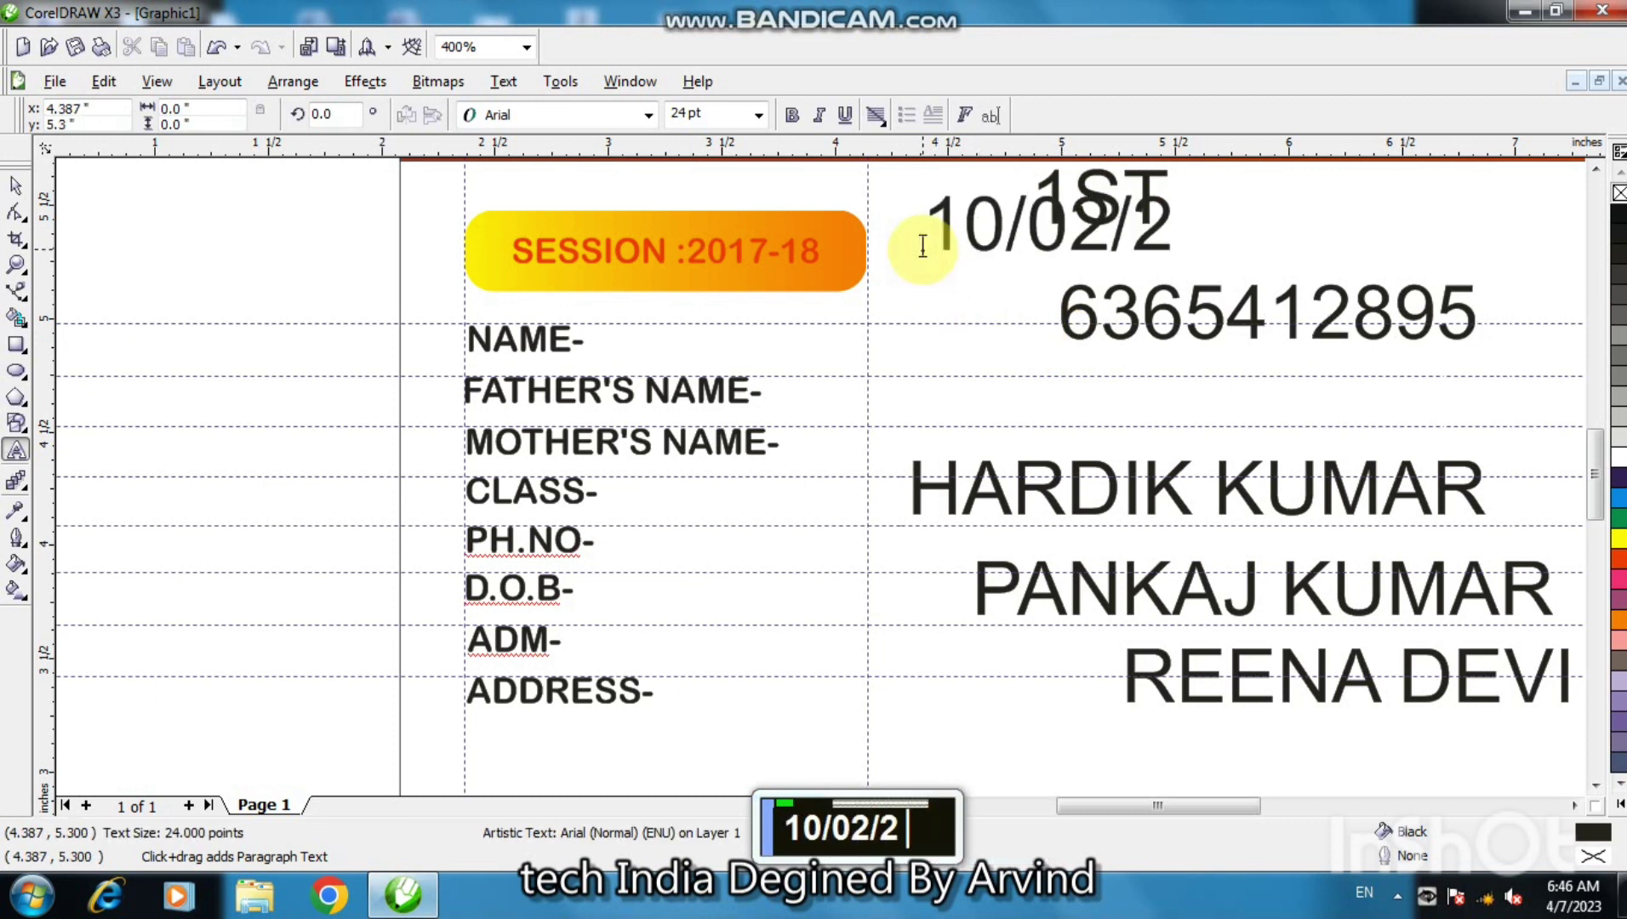
pyautogui.write('002')
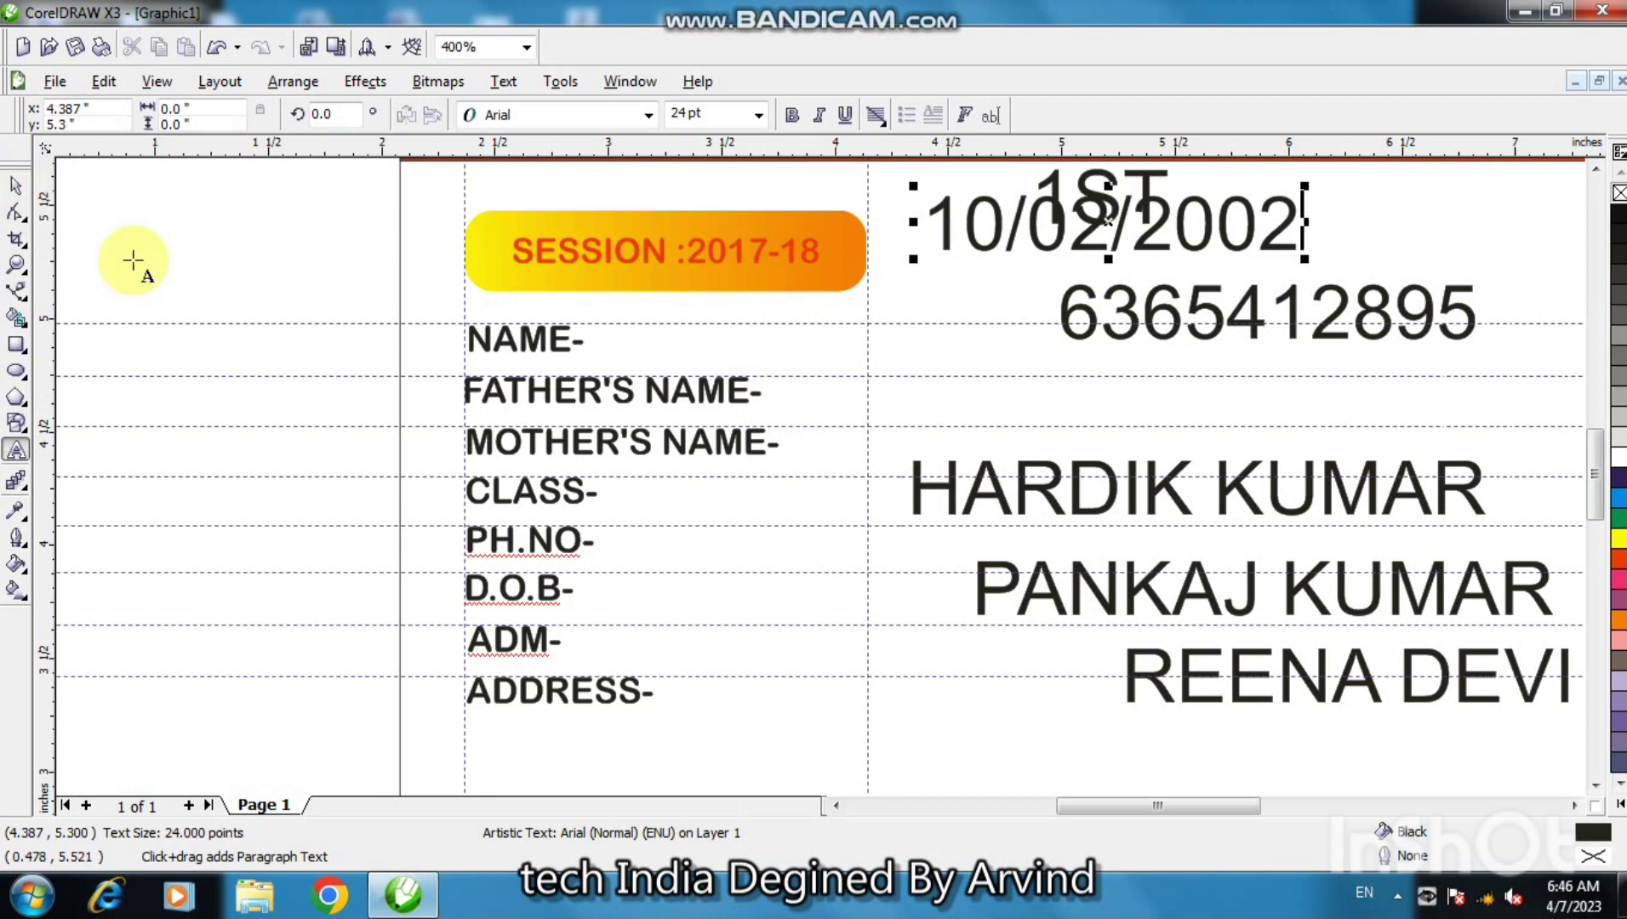
# - Add the admission date 17/3/2023 and the student's address as text
pyautogui.doubleClick(927, 721)
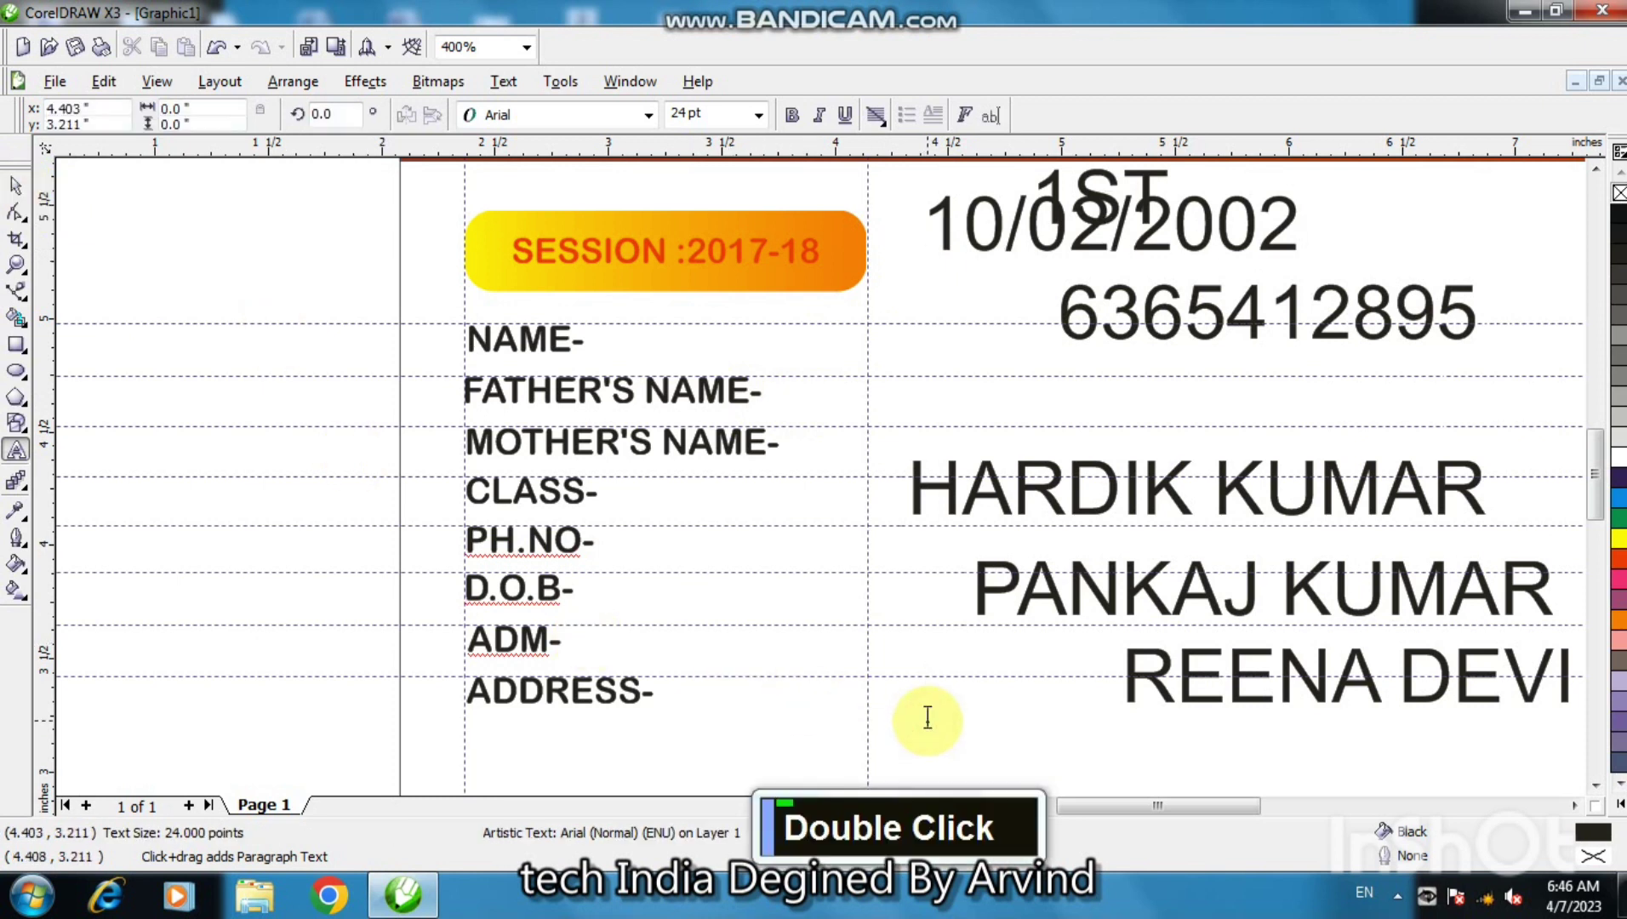
pyautogui.write('17')
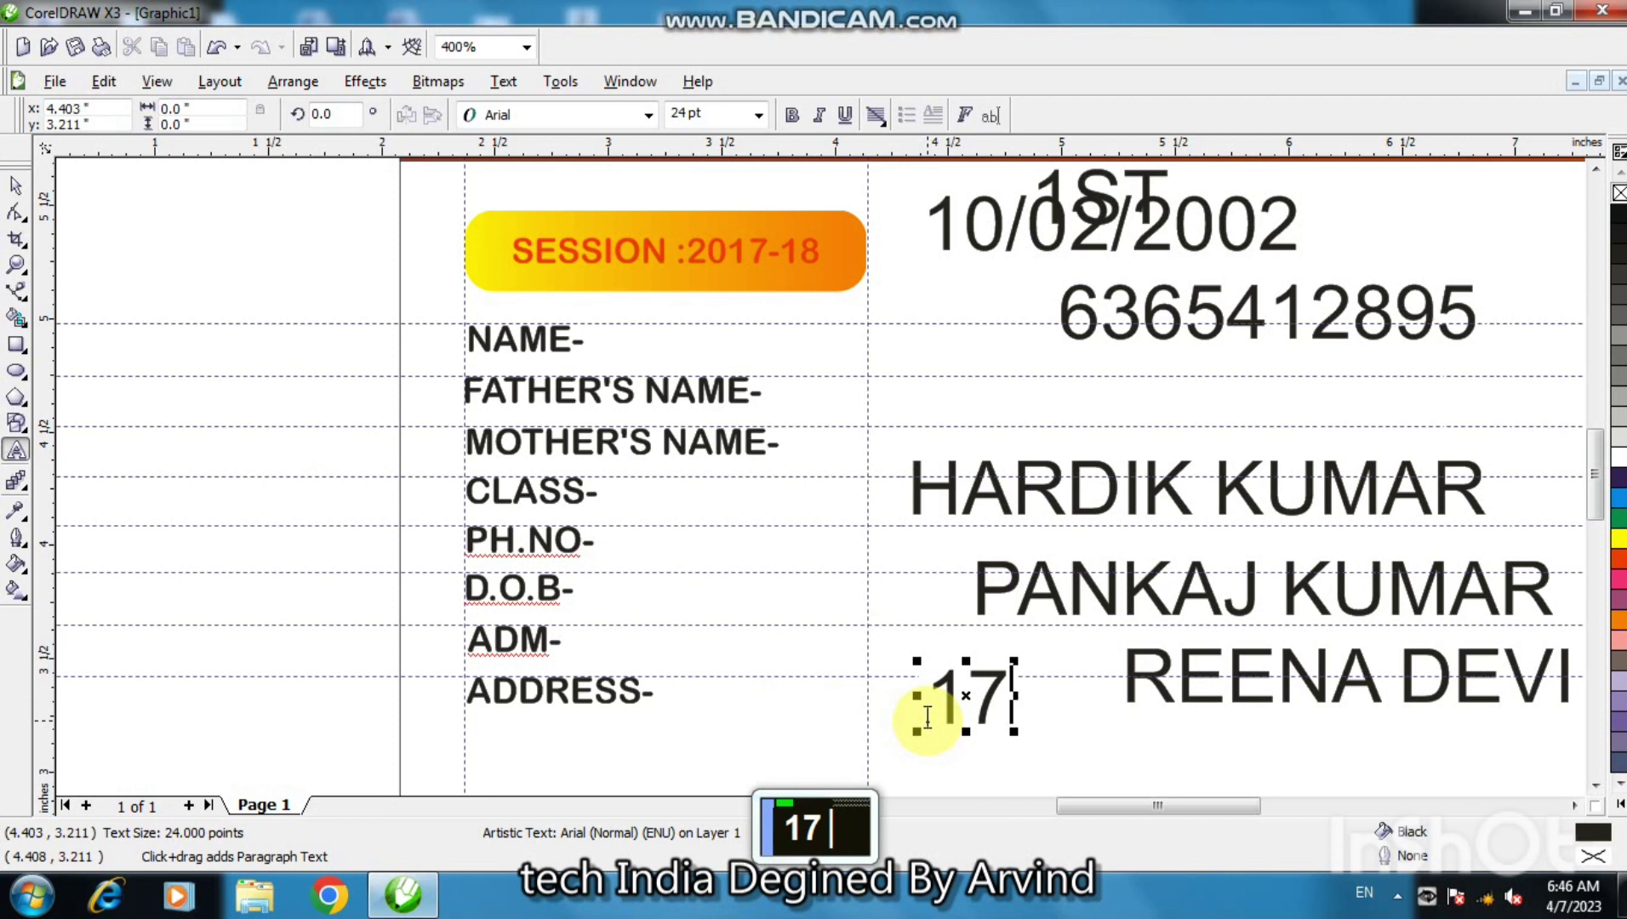
pyautogui.write('3/2016')
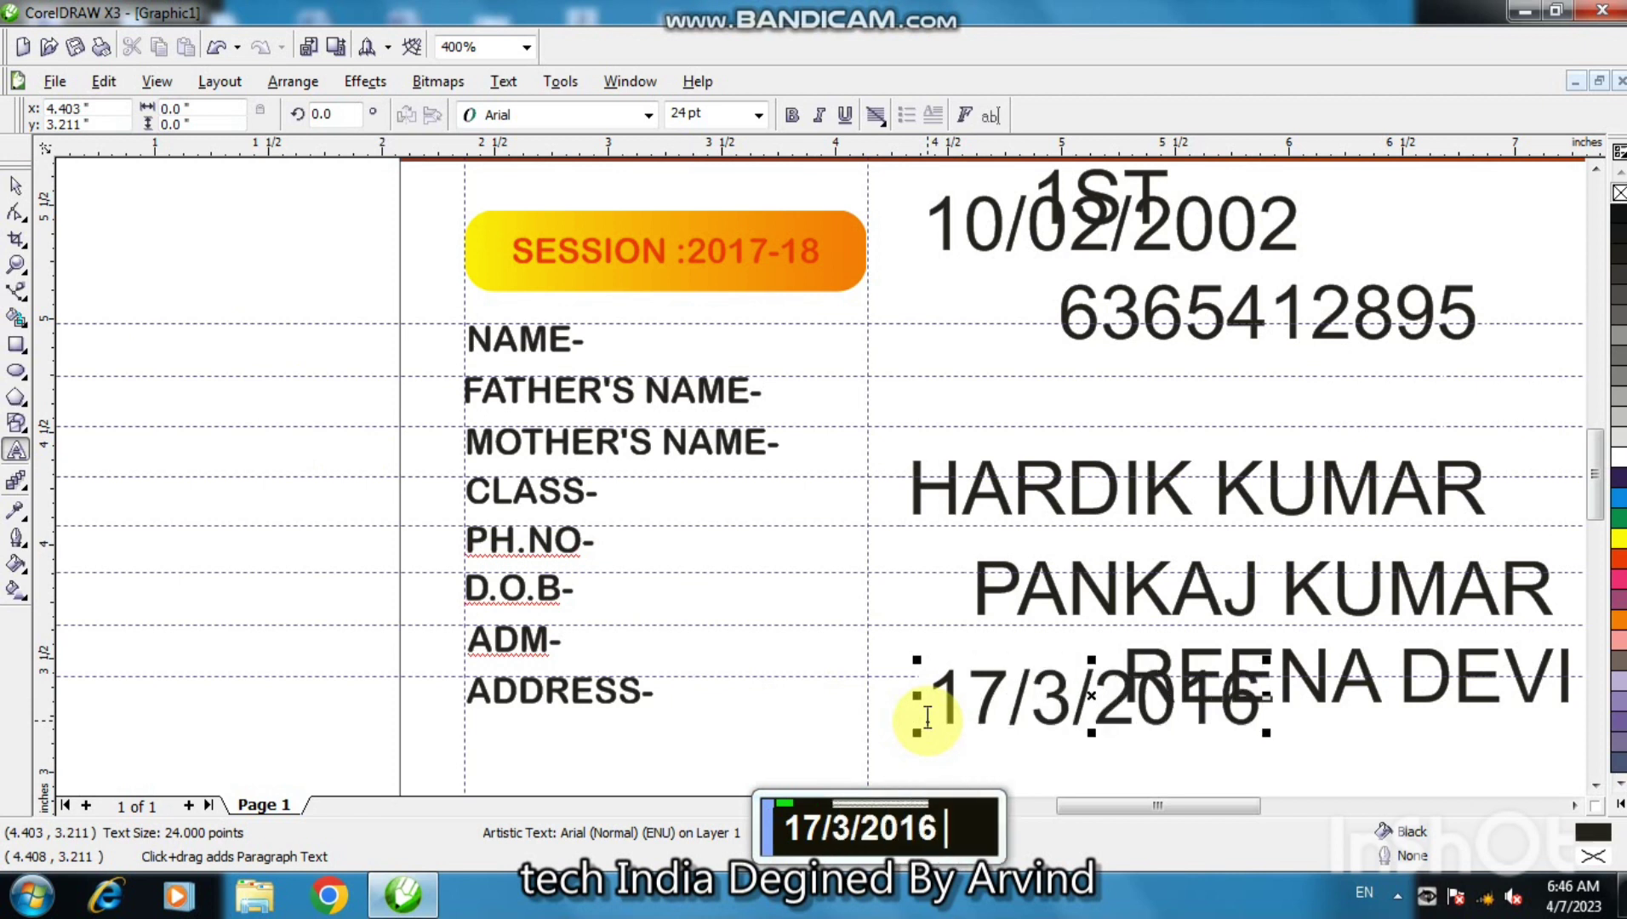
pyautogui.press('BackSpace')
pyautogui.press('BackSpace')
pyautogui.press('BackSpace')
pyautogui.write('023')
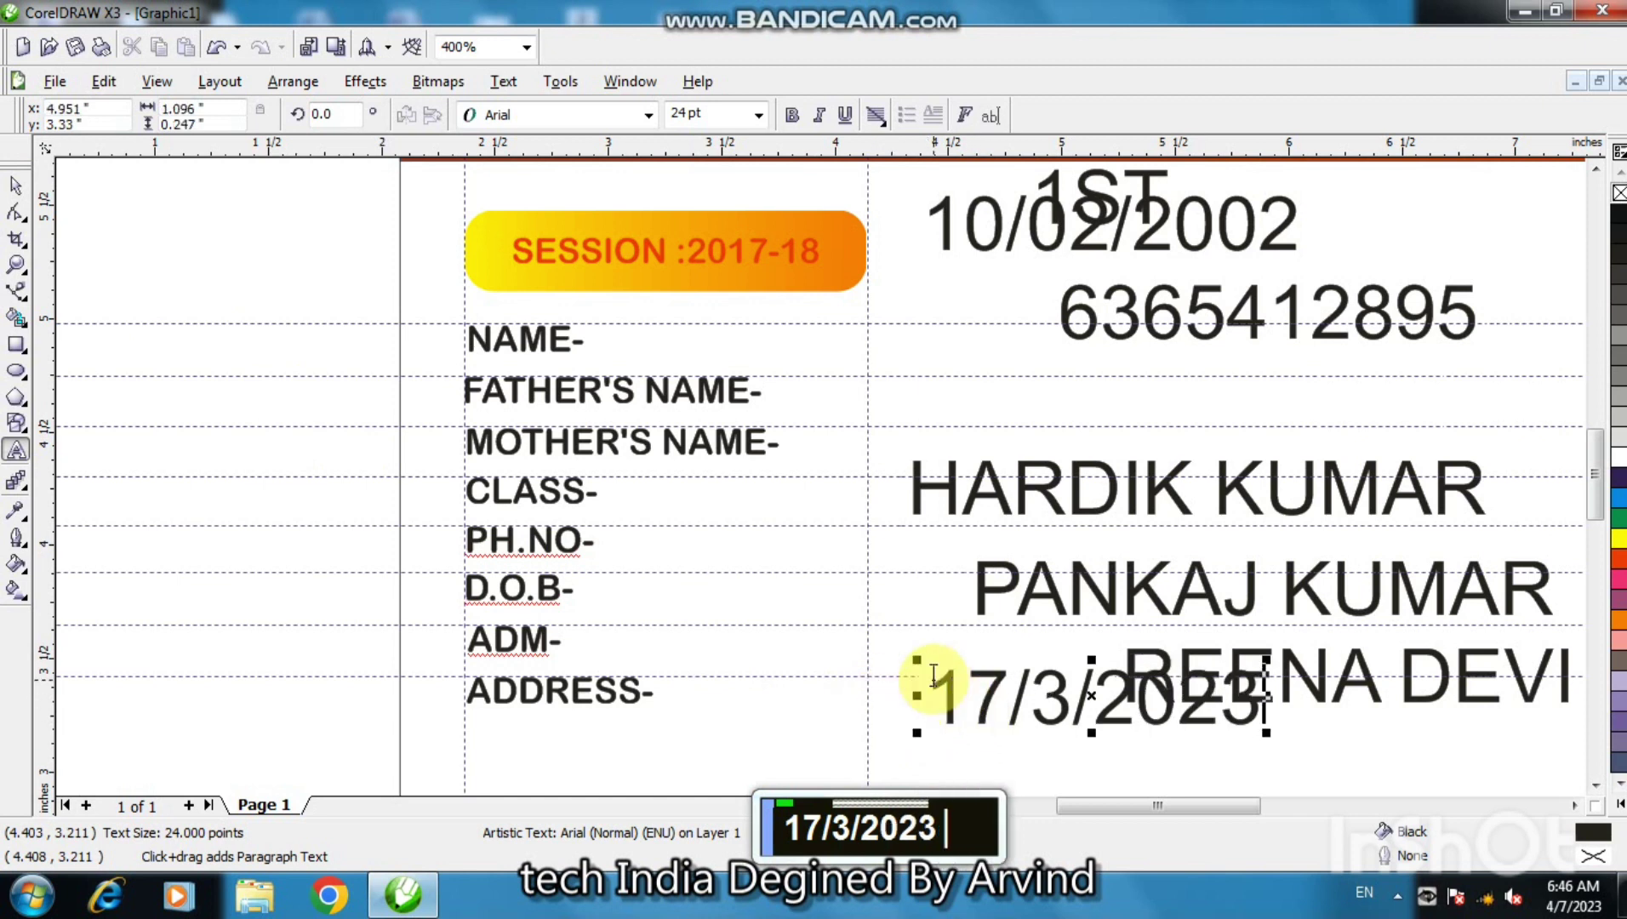
pyautogui.doubleClick(769, 749)
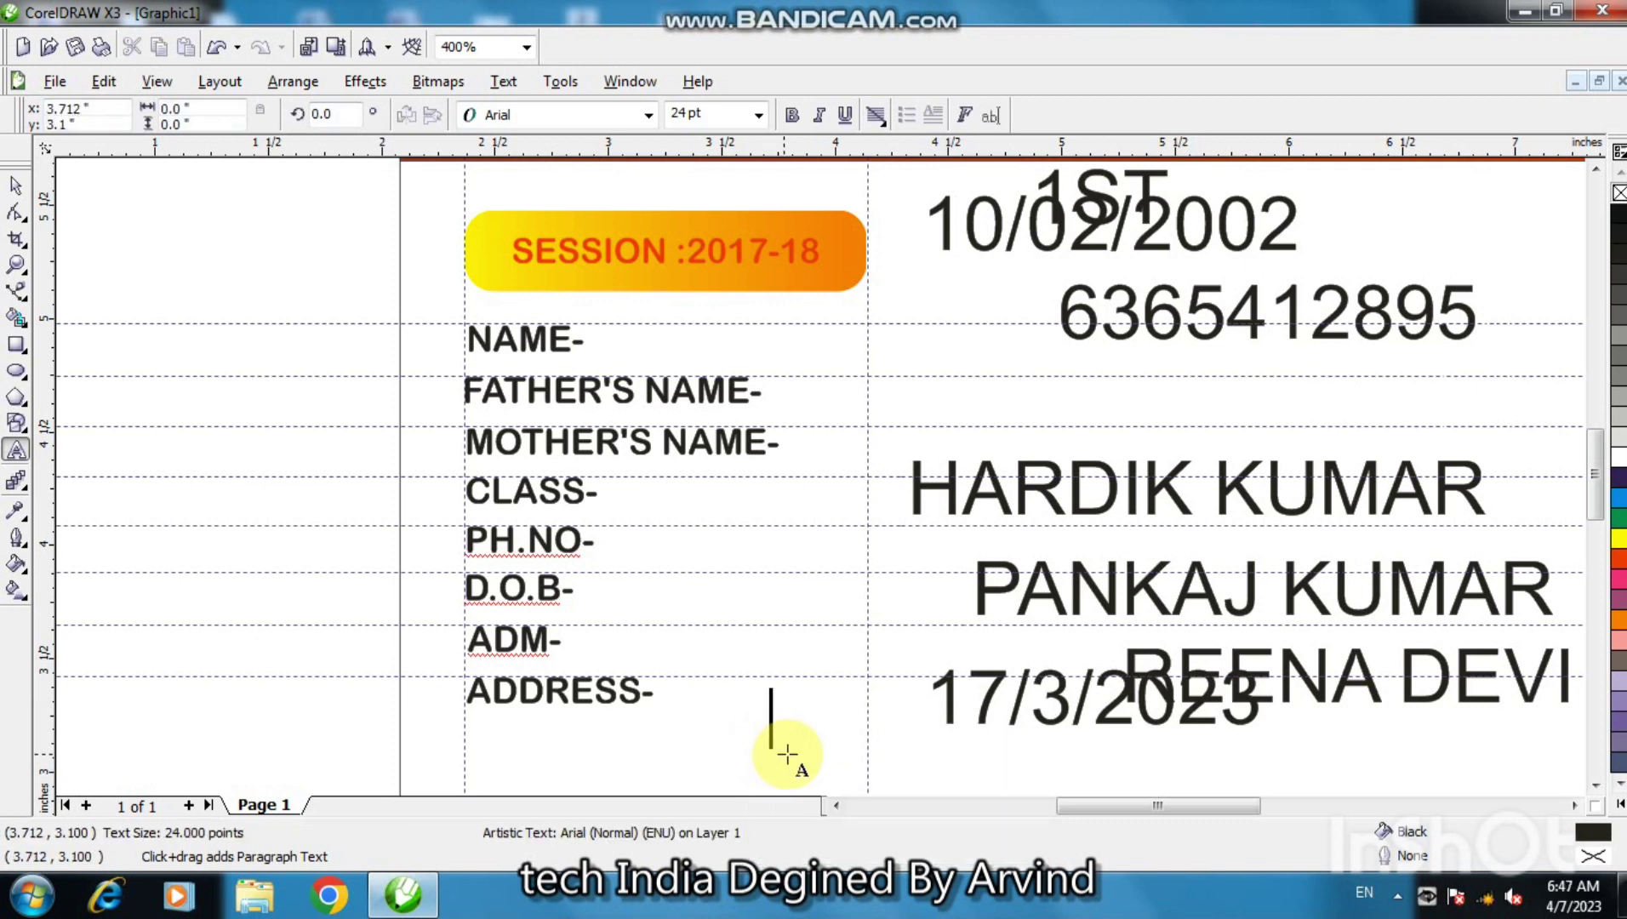
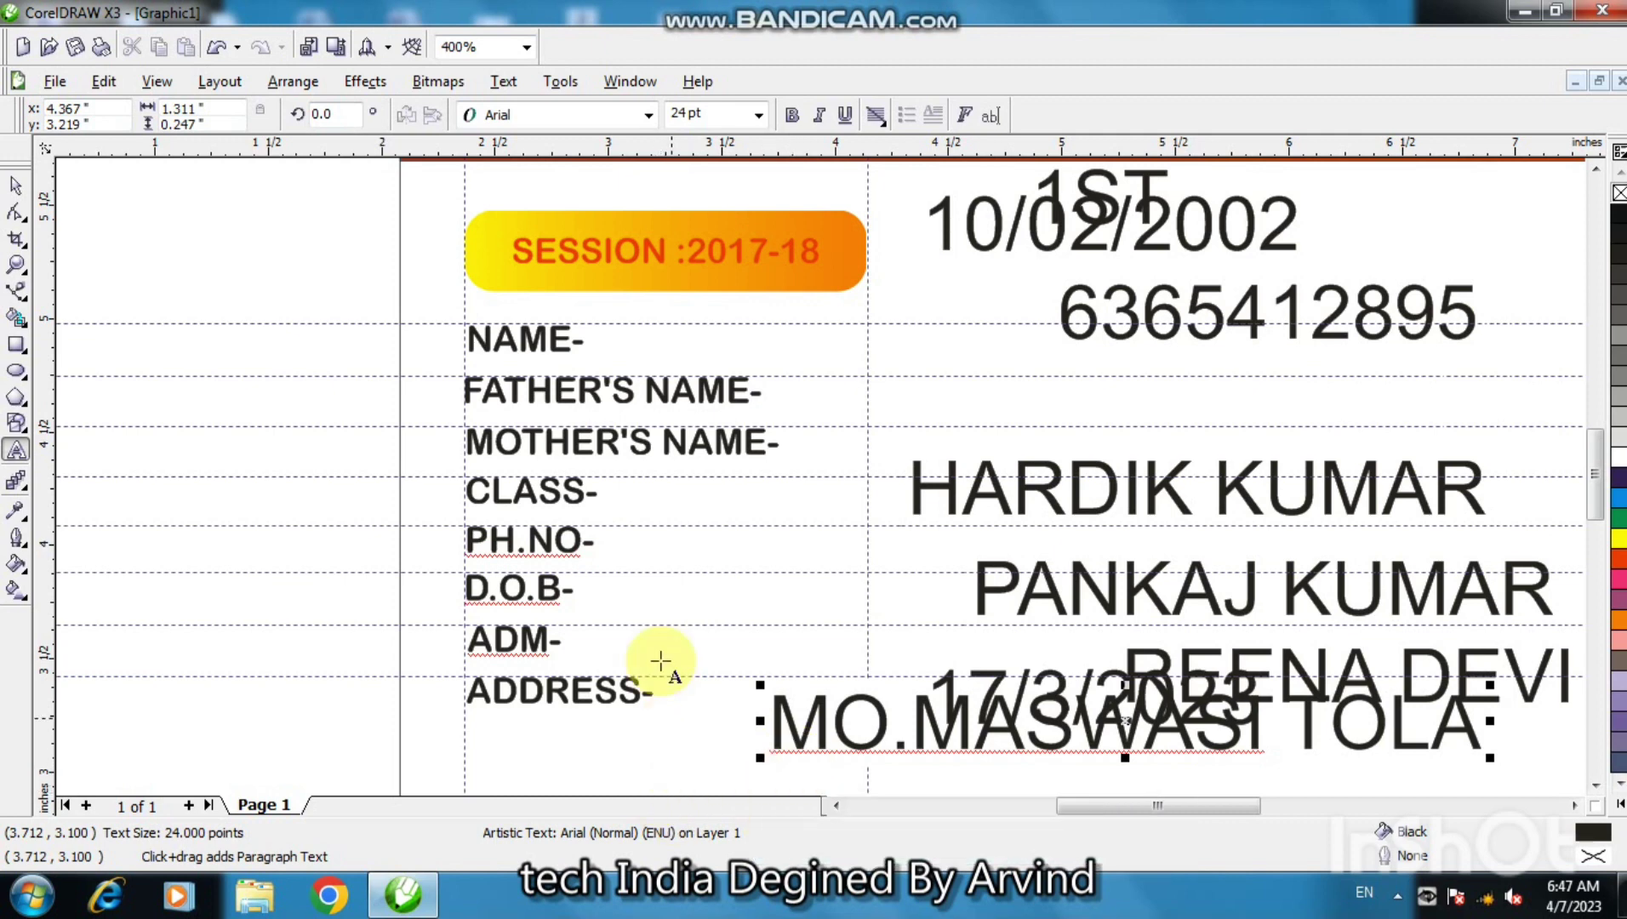
pyautogui.click(17, 186)
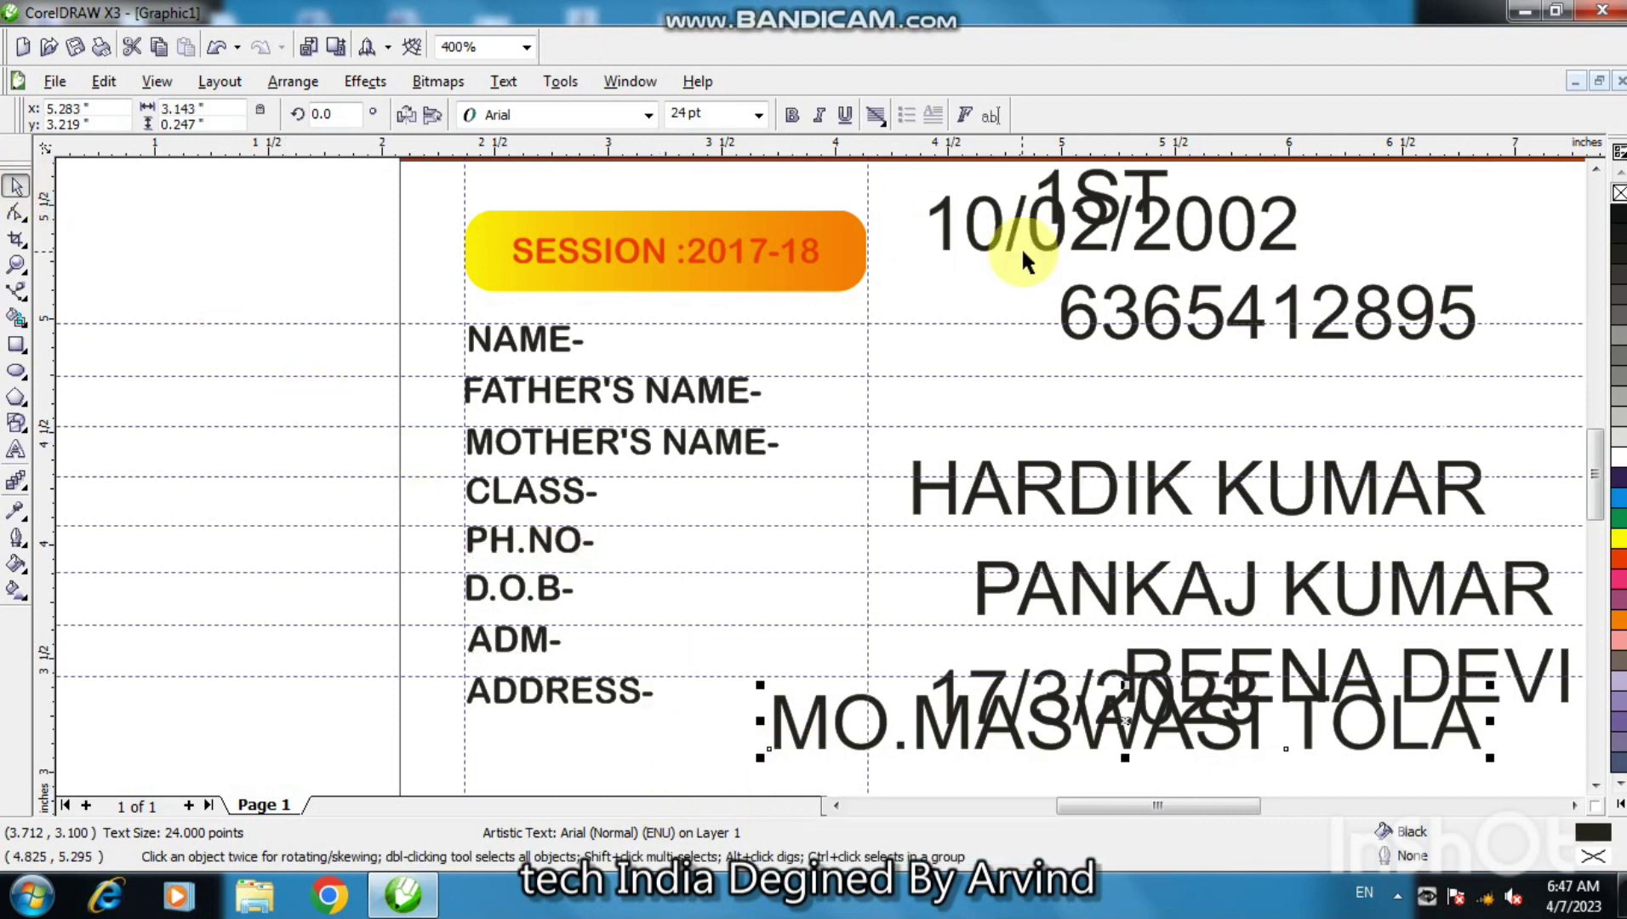
# - Shrink the eight detail texts to about 13 pt, set them in Arial Rounded MT Bold, and shift them right
pyautogui.press('F3')
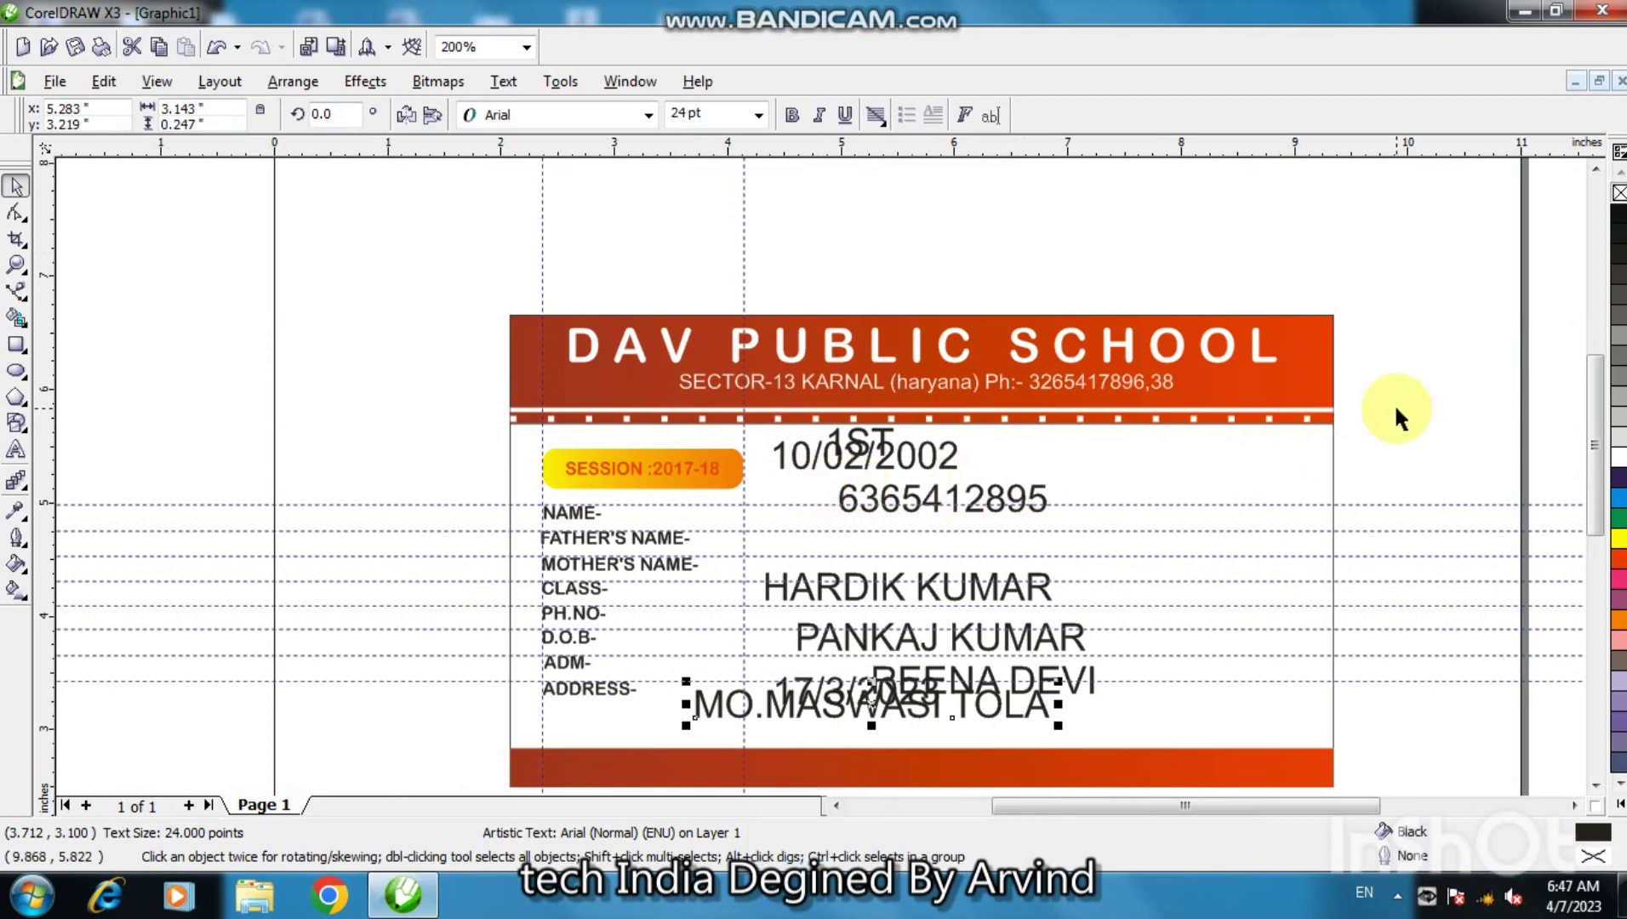
pyautogui.moveTo(1396, 408); pyautogui.dragTo(687, 742)
pyautogui.moveTo(1104, 730); pyautogui.dragTo(1018, 665)
pyautogui.press('F2')
pyautogui.click(955, 598)
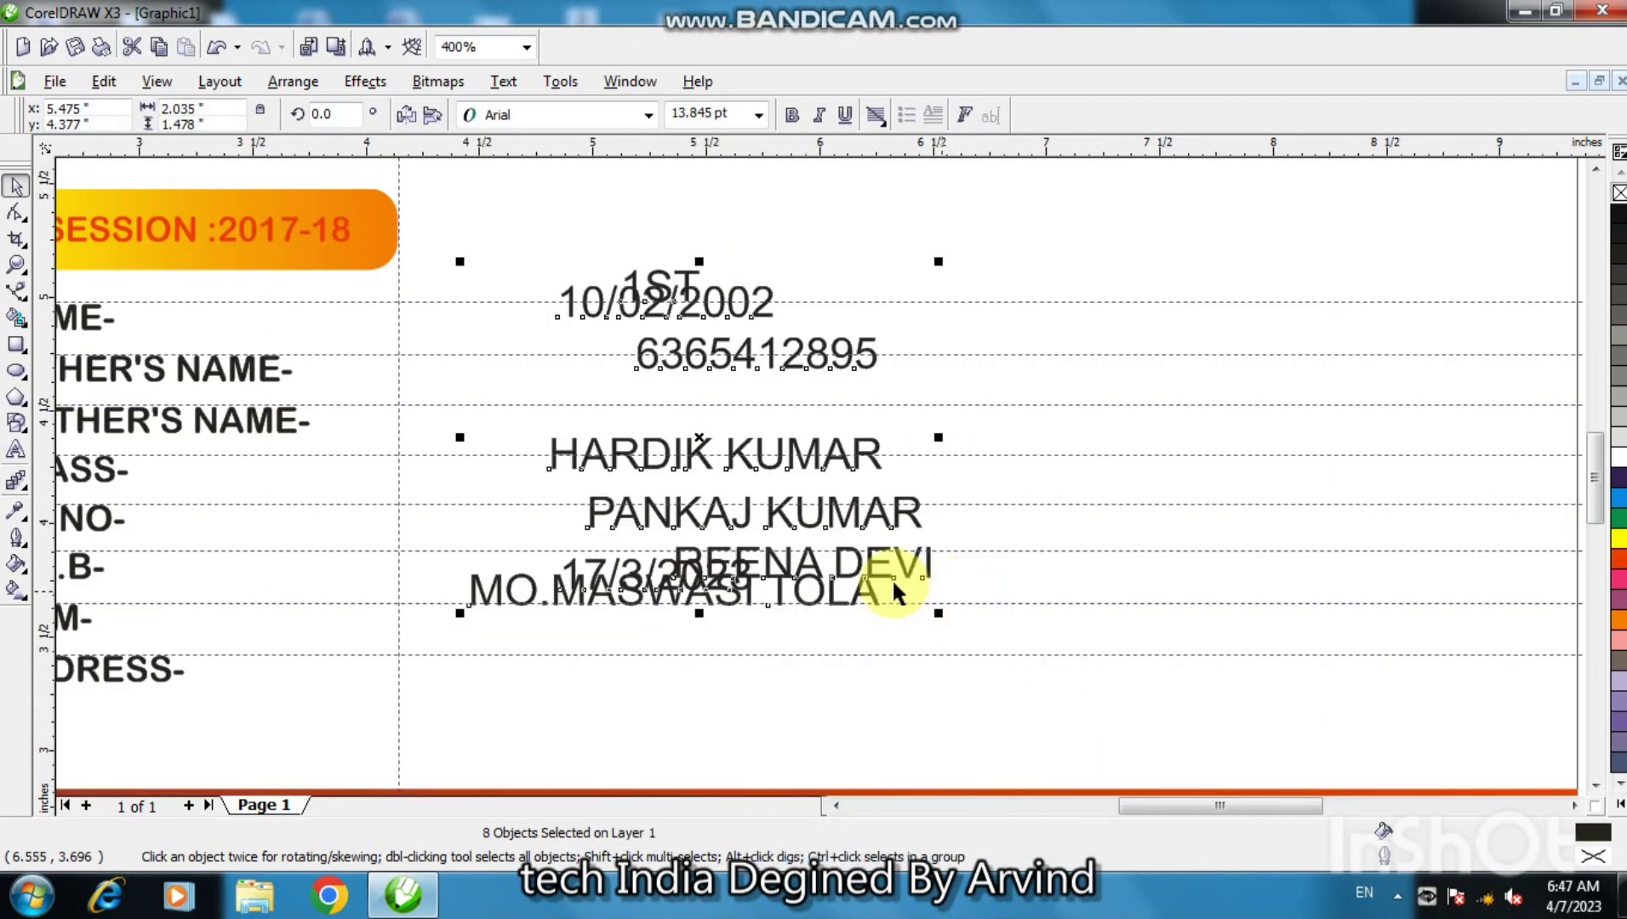
pyautogui.click(561, 115)
pyautogui.click(574, 162)
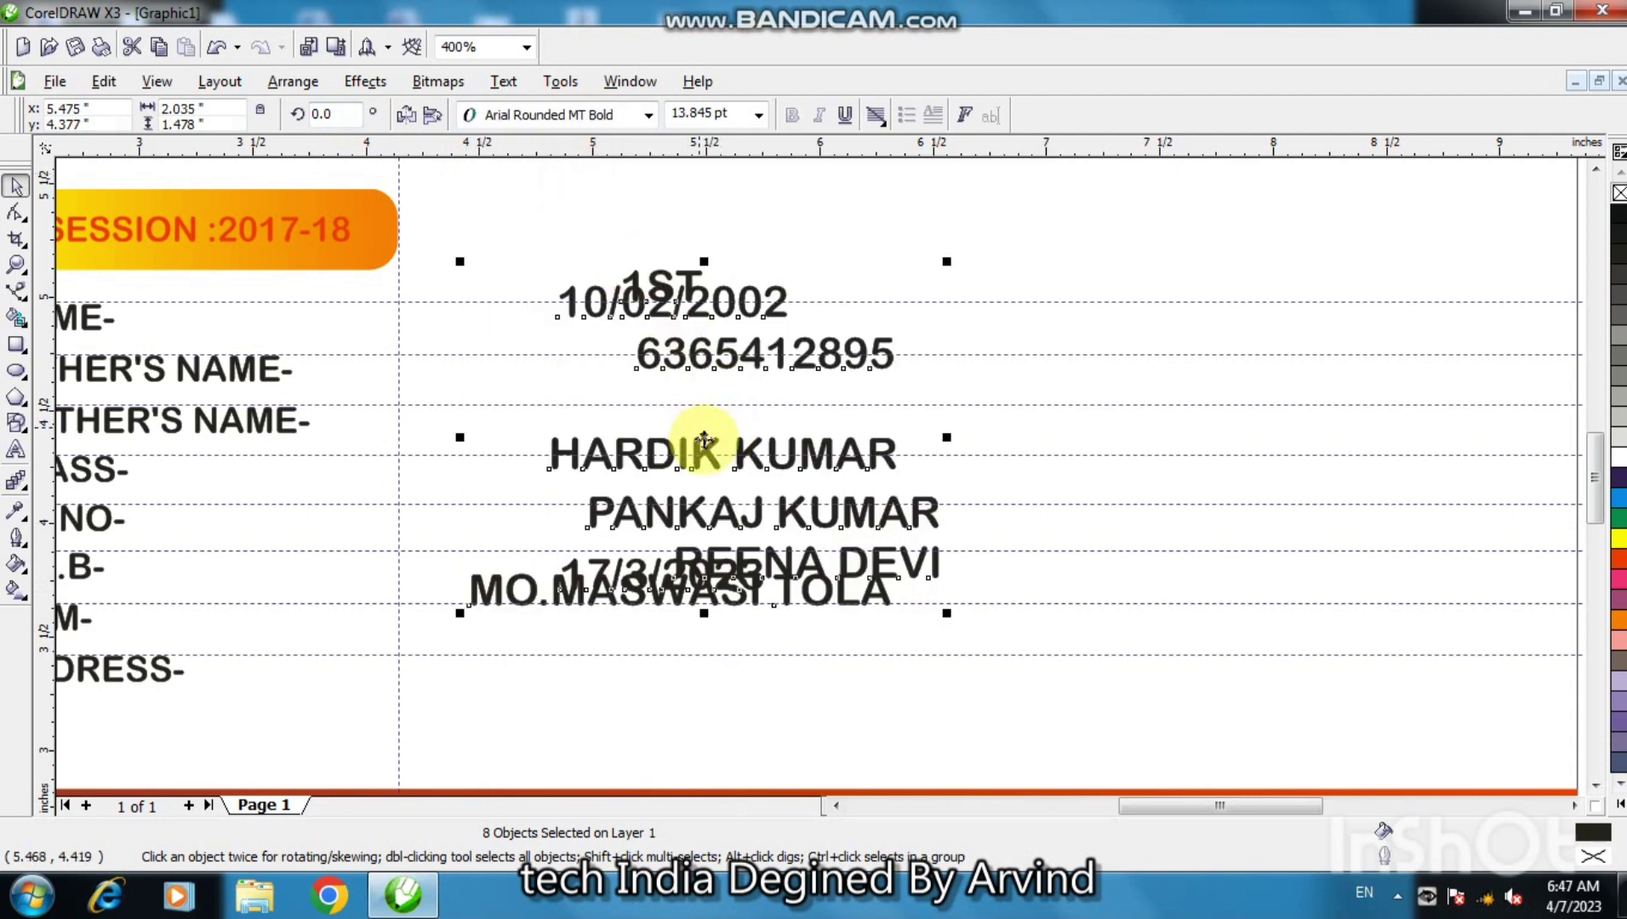
pyautogui.moveTo(947, 615); pyautogui.dragTo(935, 605)
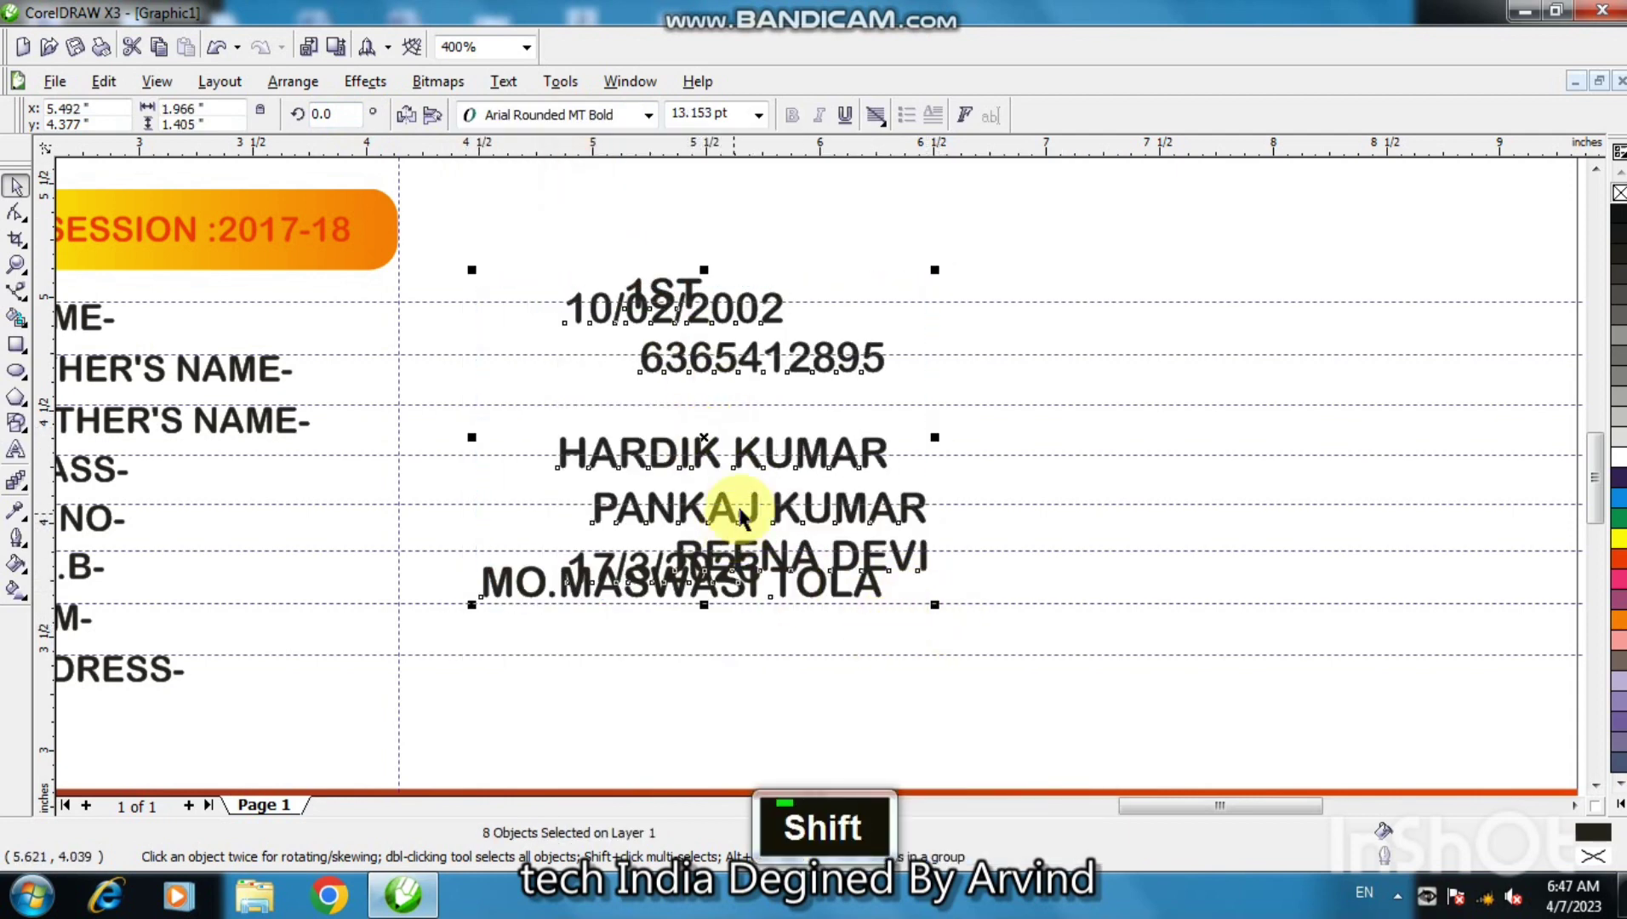
pyautogui.moveTo(747, 504); pyautogui.dragTo(1104, 513)
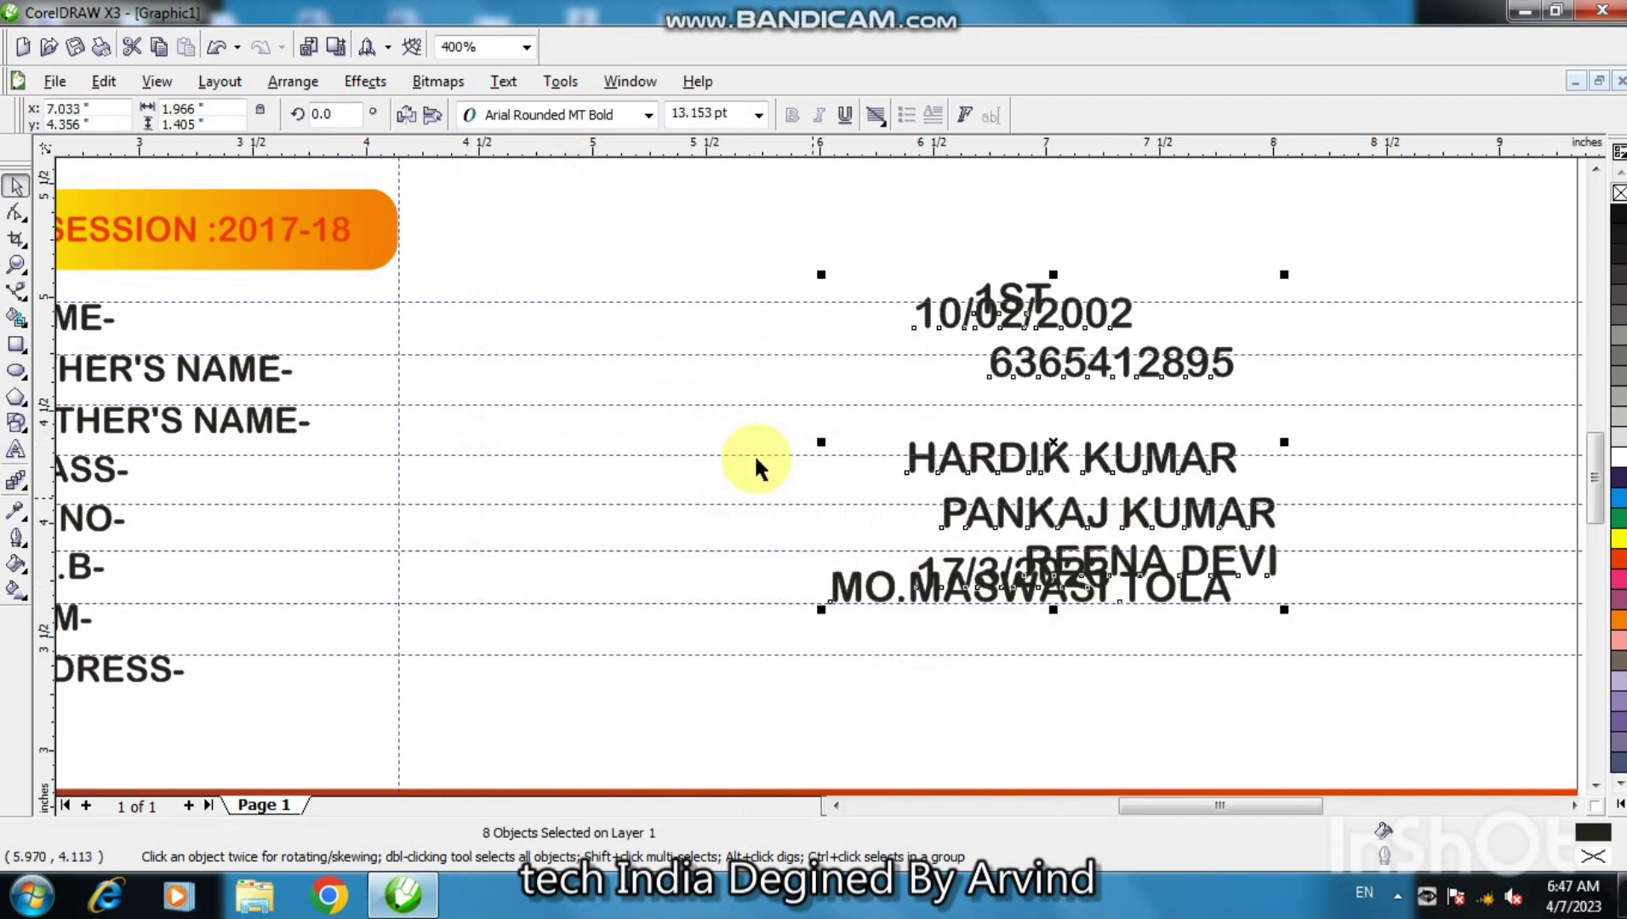
pyautogui.click(655, 264)
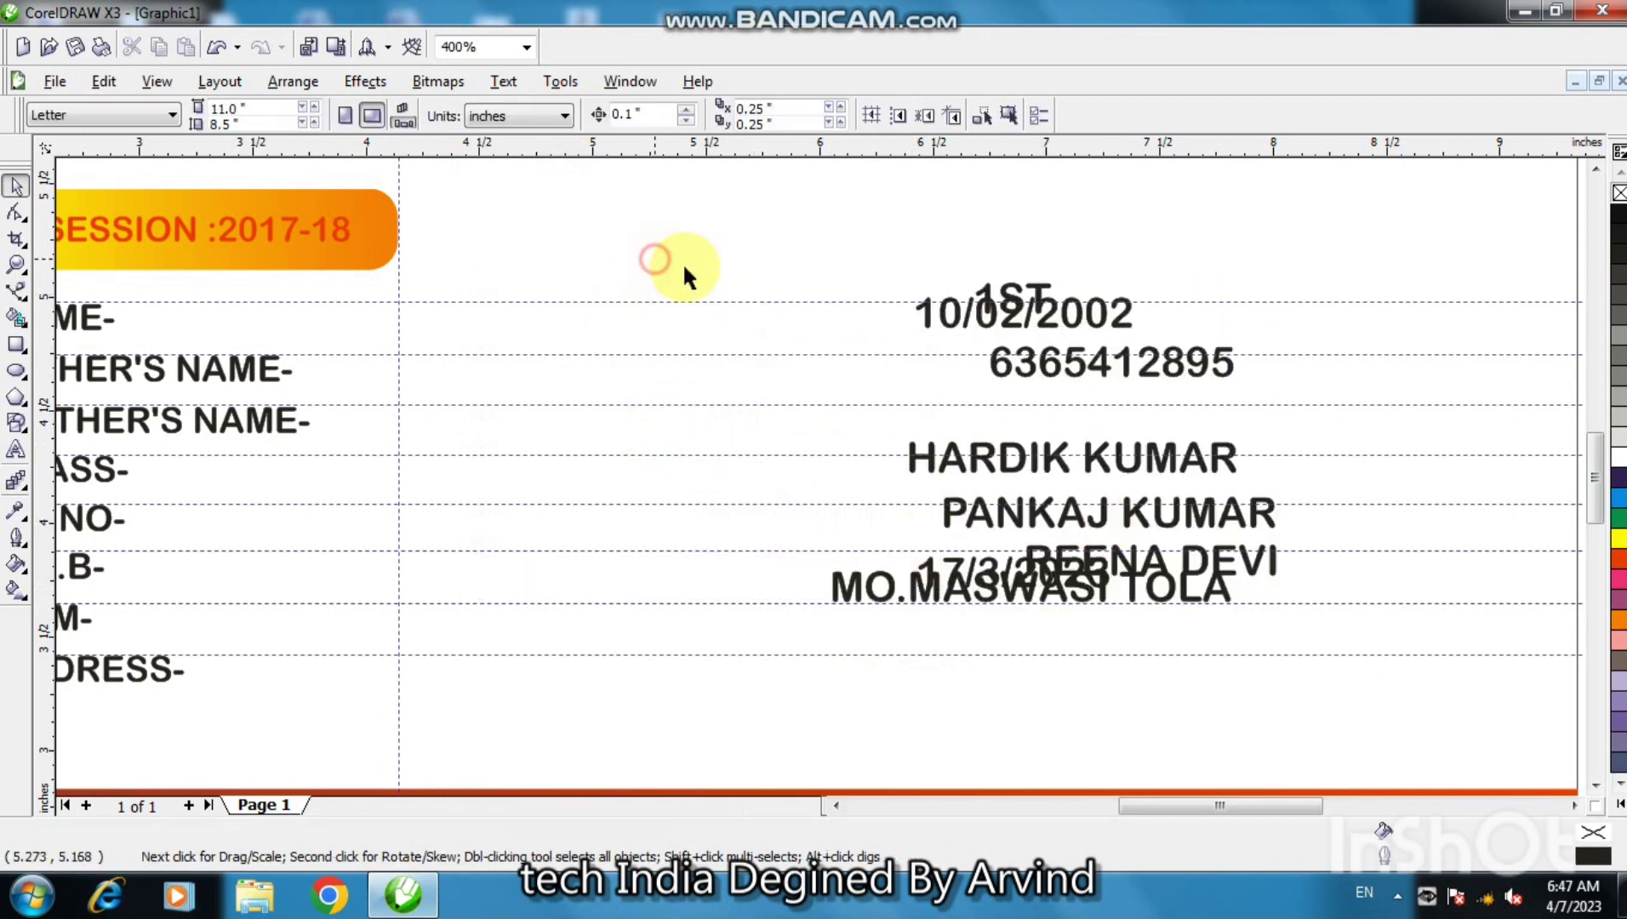
pyautogui.click(980, 466)
# - Place the student's, father's and mother's names beside their matching labels
pyautogui.moveTo(1071, 457); pyautogui.dragTo(560, 317)
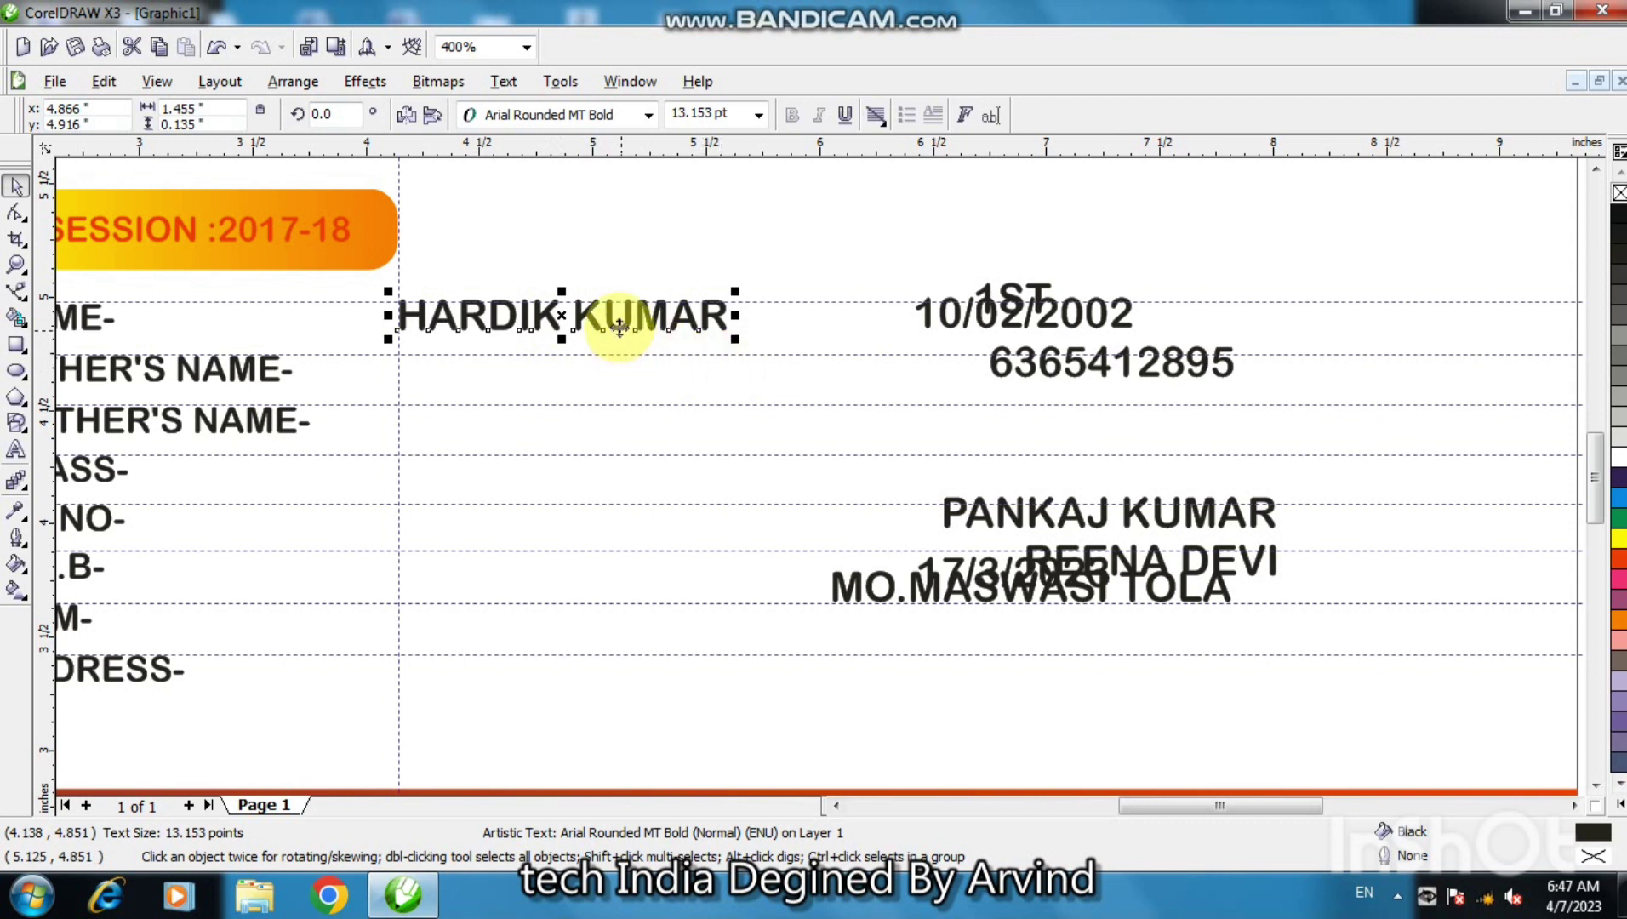
pyautogui.moveTo(613, 324); pyautogui.dragTo(612, 324)
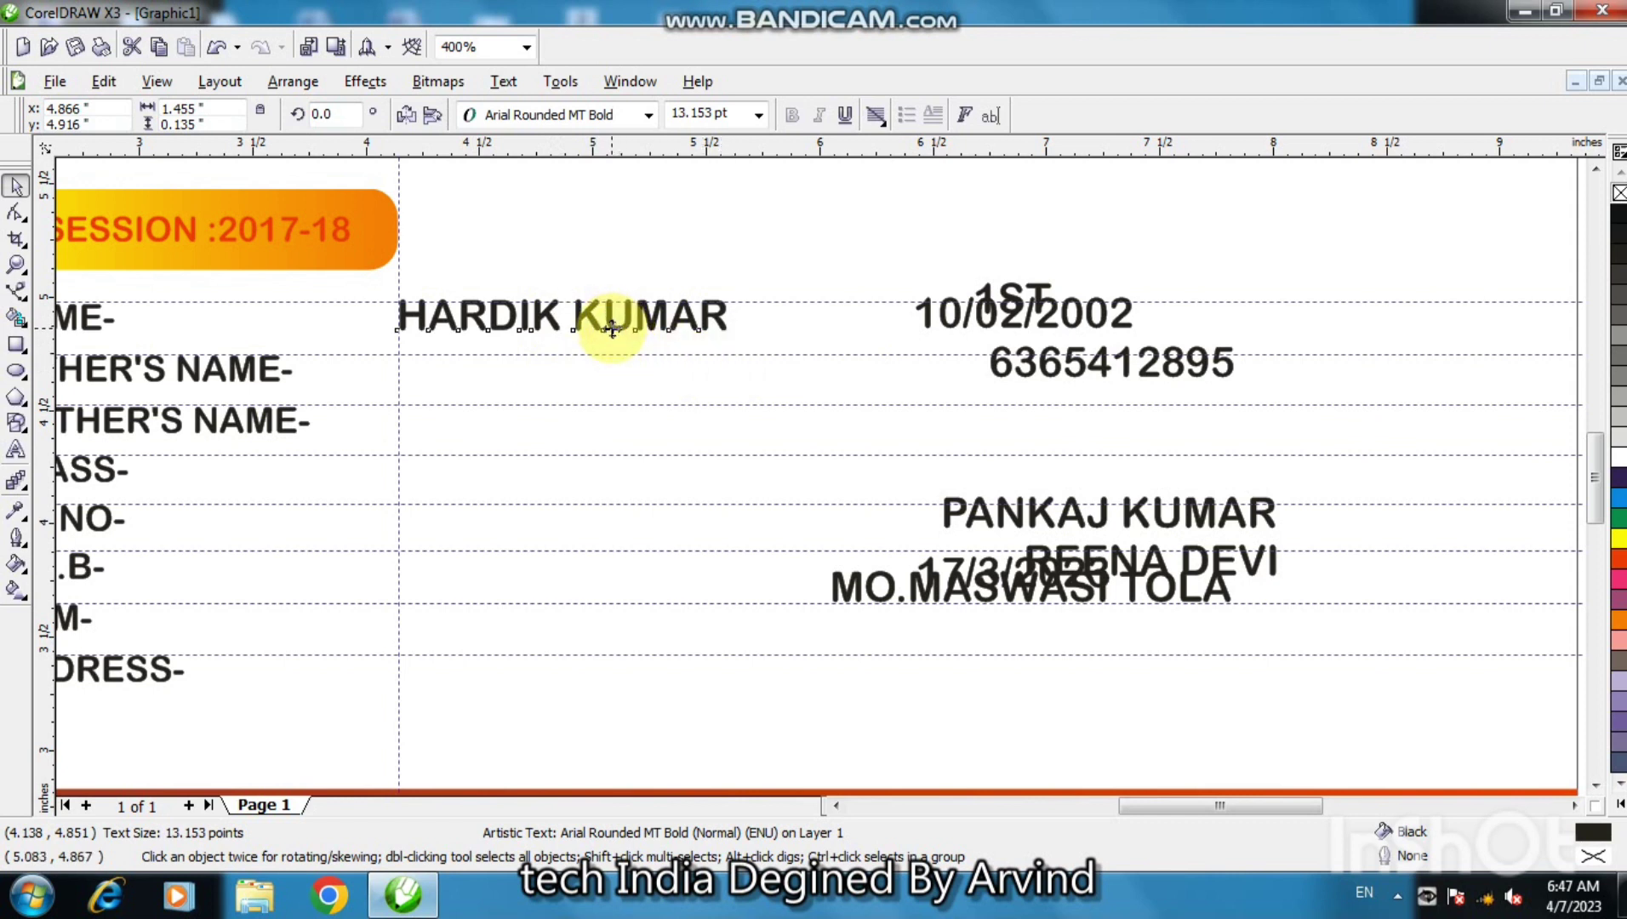
pyautogui.moveTo(612, 327); pyautogui.dragTo(613, 329)
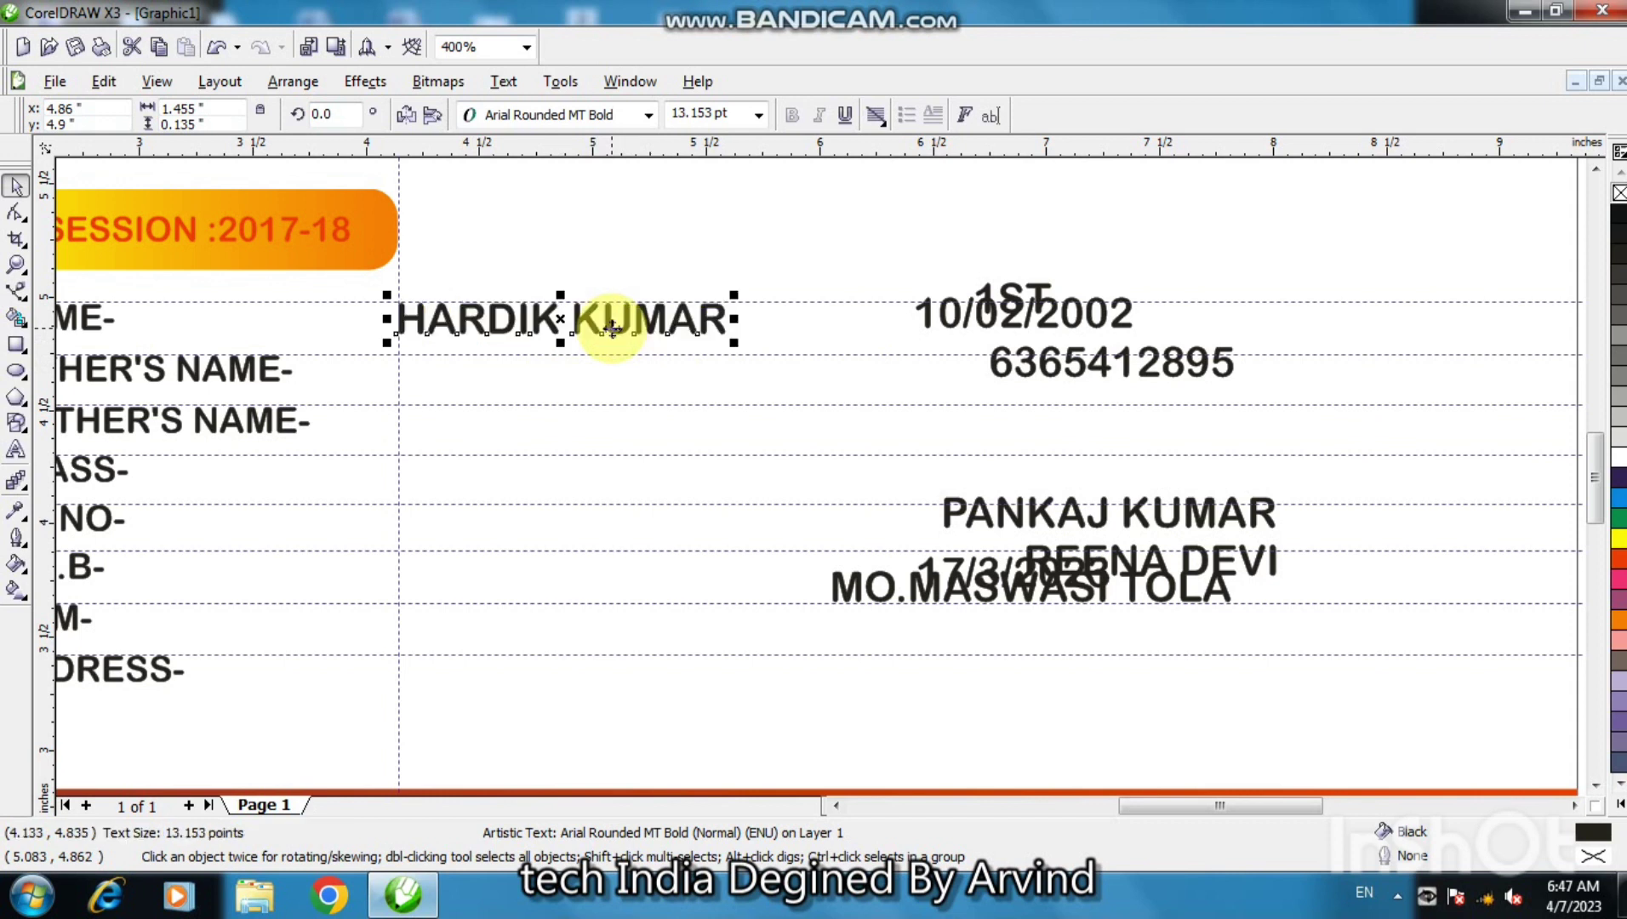
pyautogui.click(1035, 515)
pyautogui.moveTo(1105, 513); pyautogui.dragTo(560, 372)
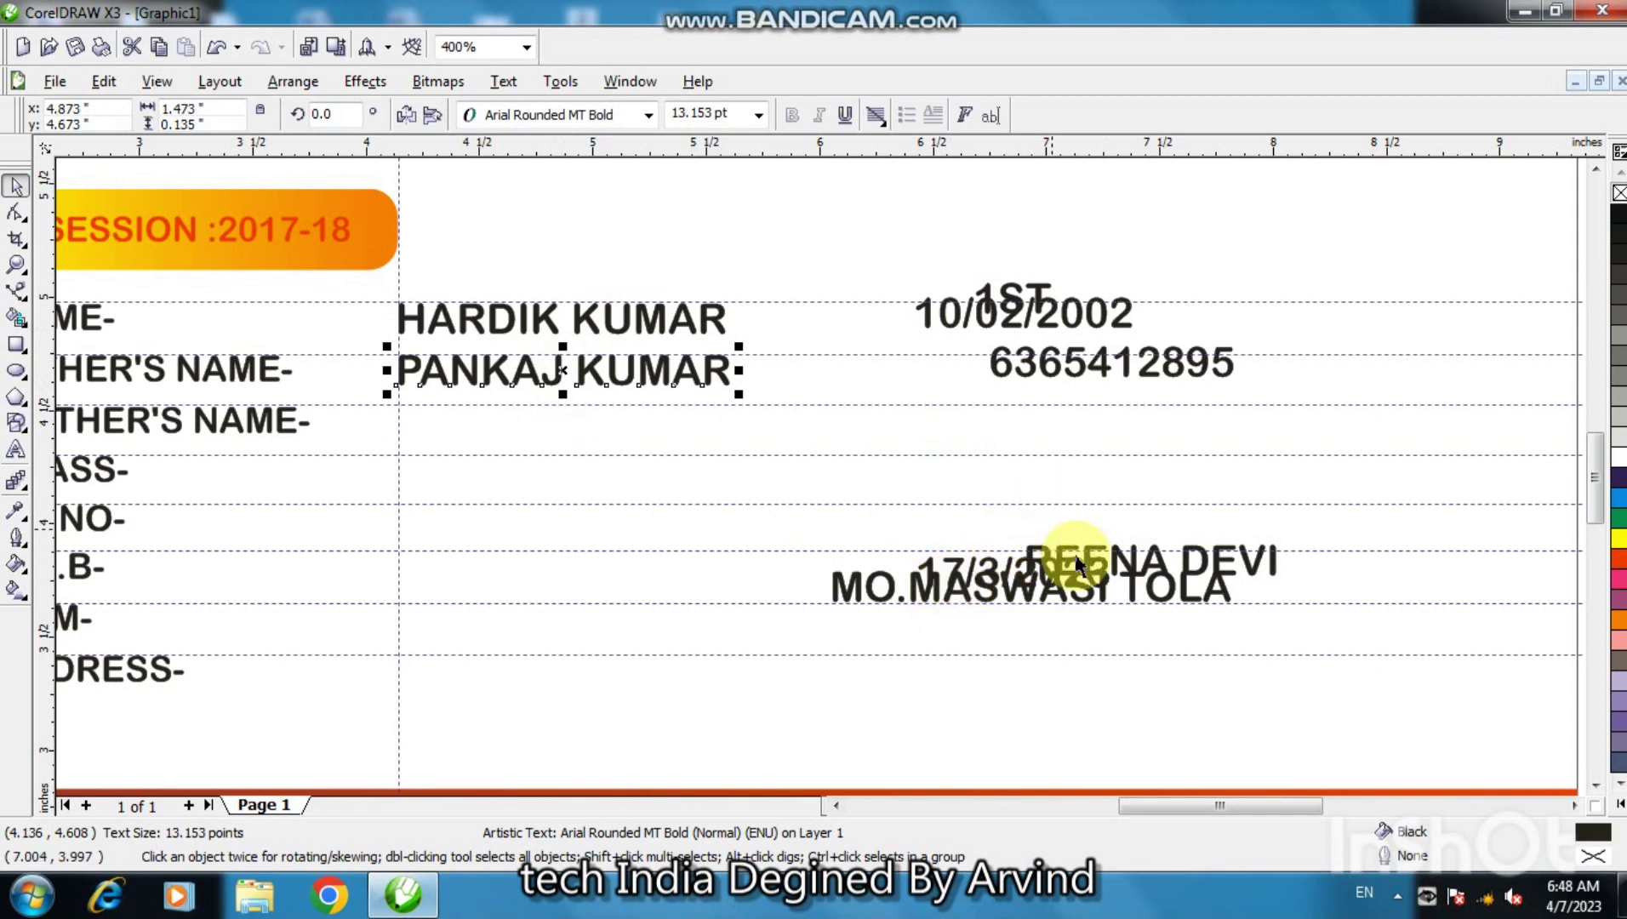
pyautogui.click(1129, 549)
pyautogui.moveTo(1129, 549); pyautogui.dragTo(524, 423)
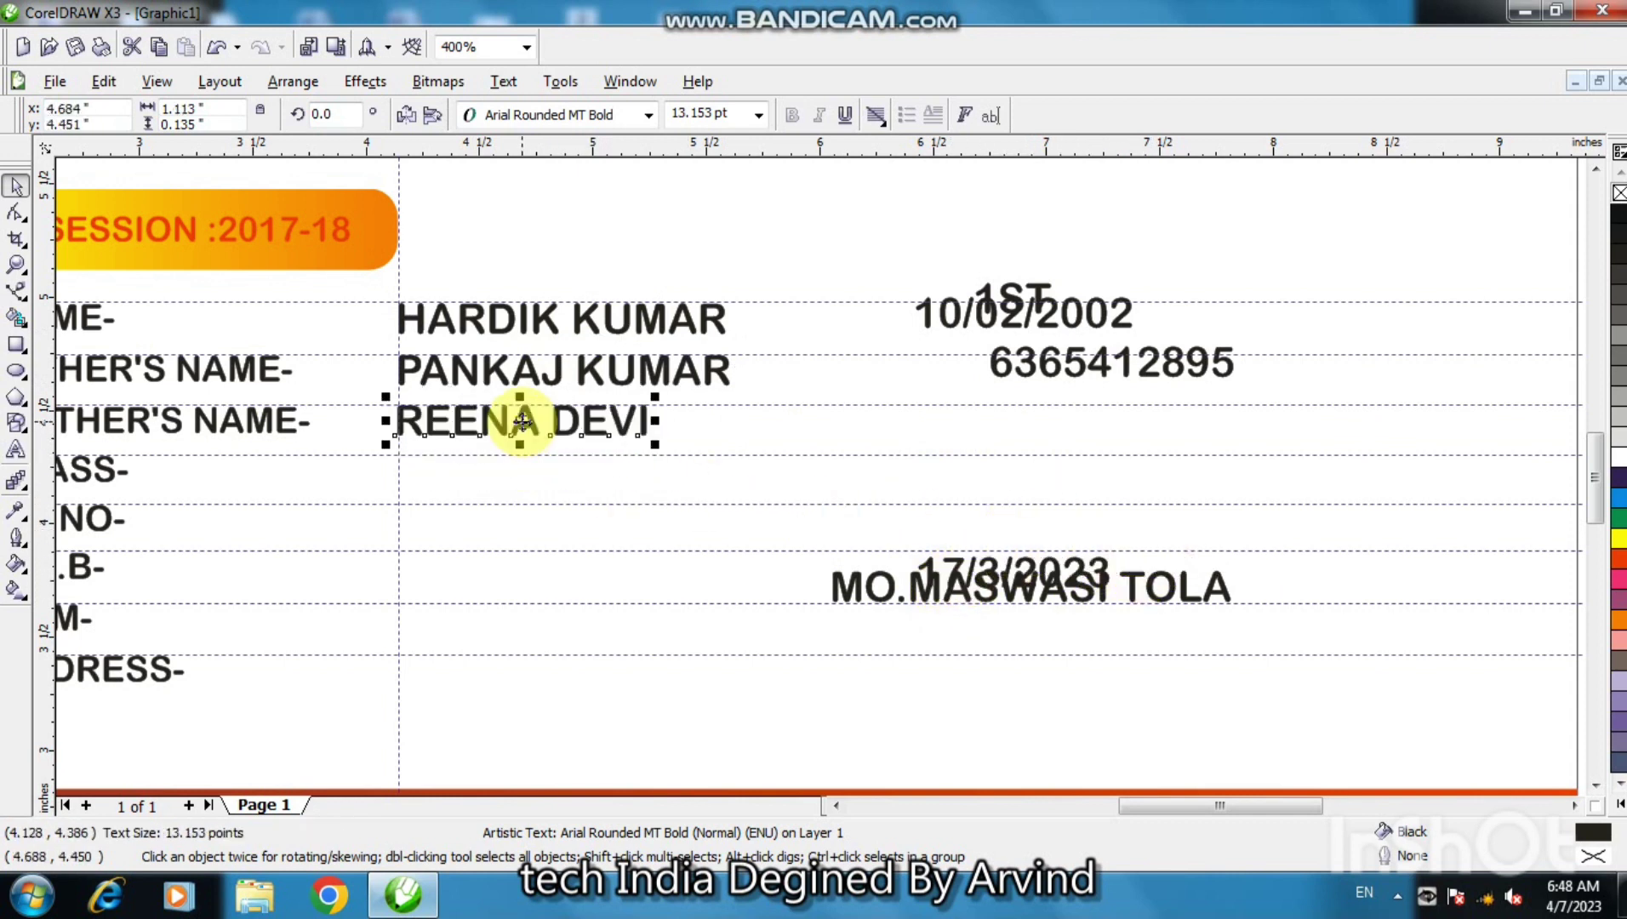
# - Move the class value 1ST into the CLASS- row
pyautogui.click(917, 593)
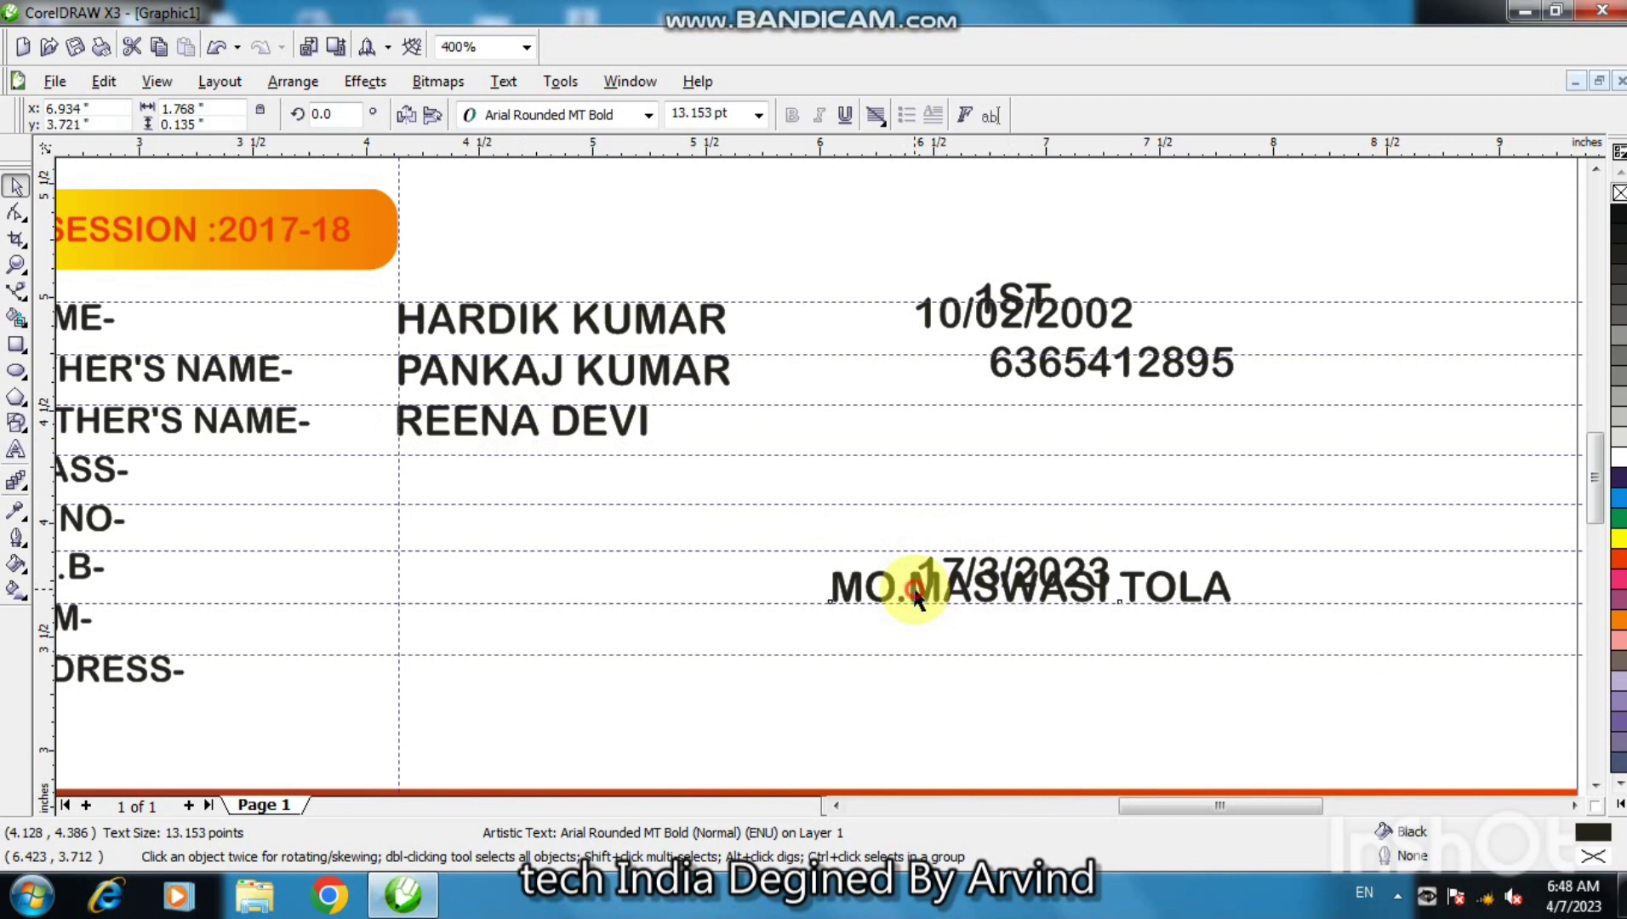
pyautogui.moveTo(1143, 794); pyautogui.dragTo(1130, 803)
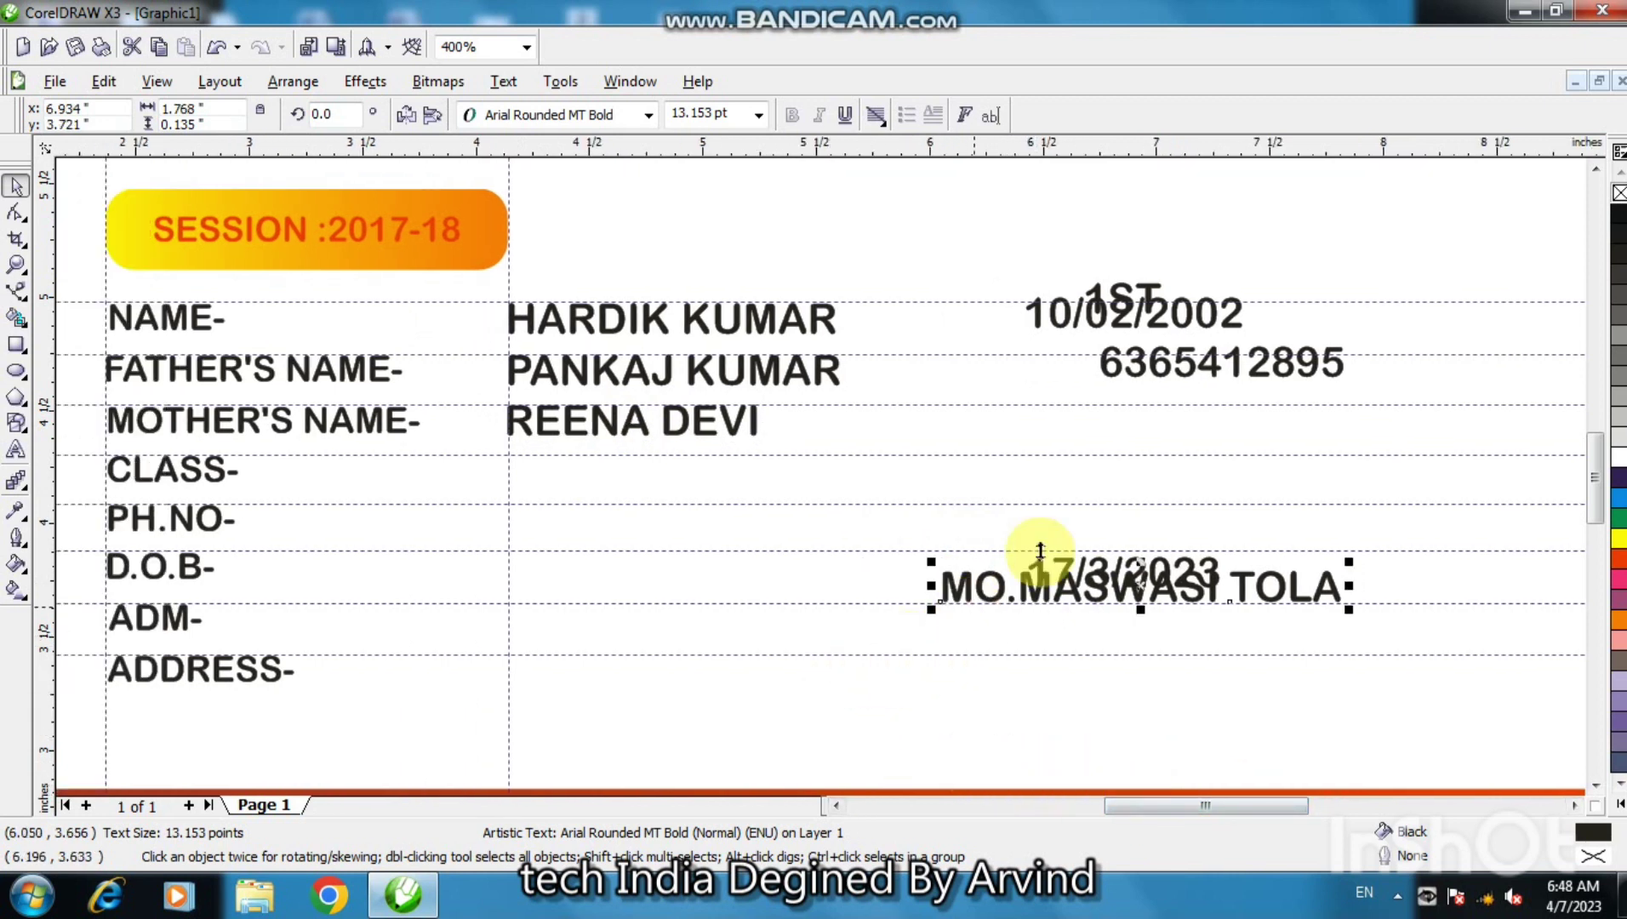
pyautogui.click(1109, 294)
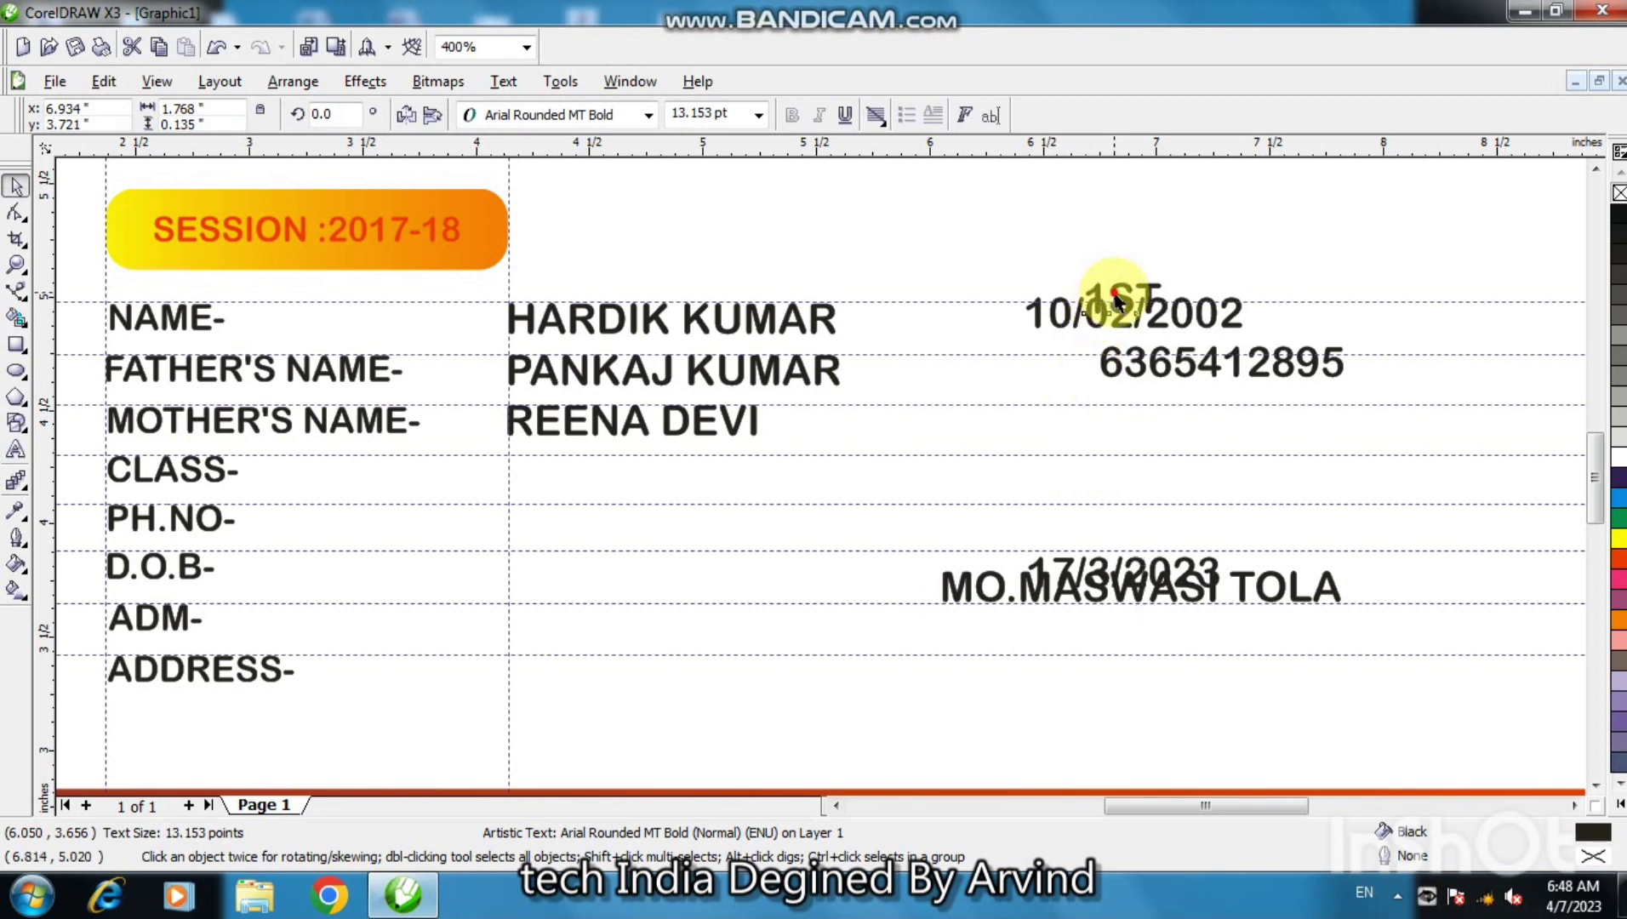
pyautogui.moveTo(1123, 300); pyautogui.dragTo(548, 472)
pyautogui.click(549, 472)
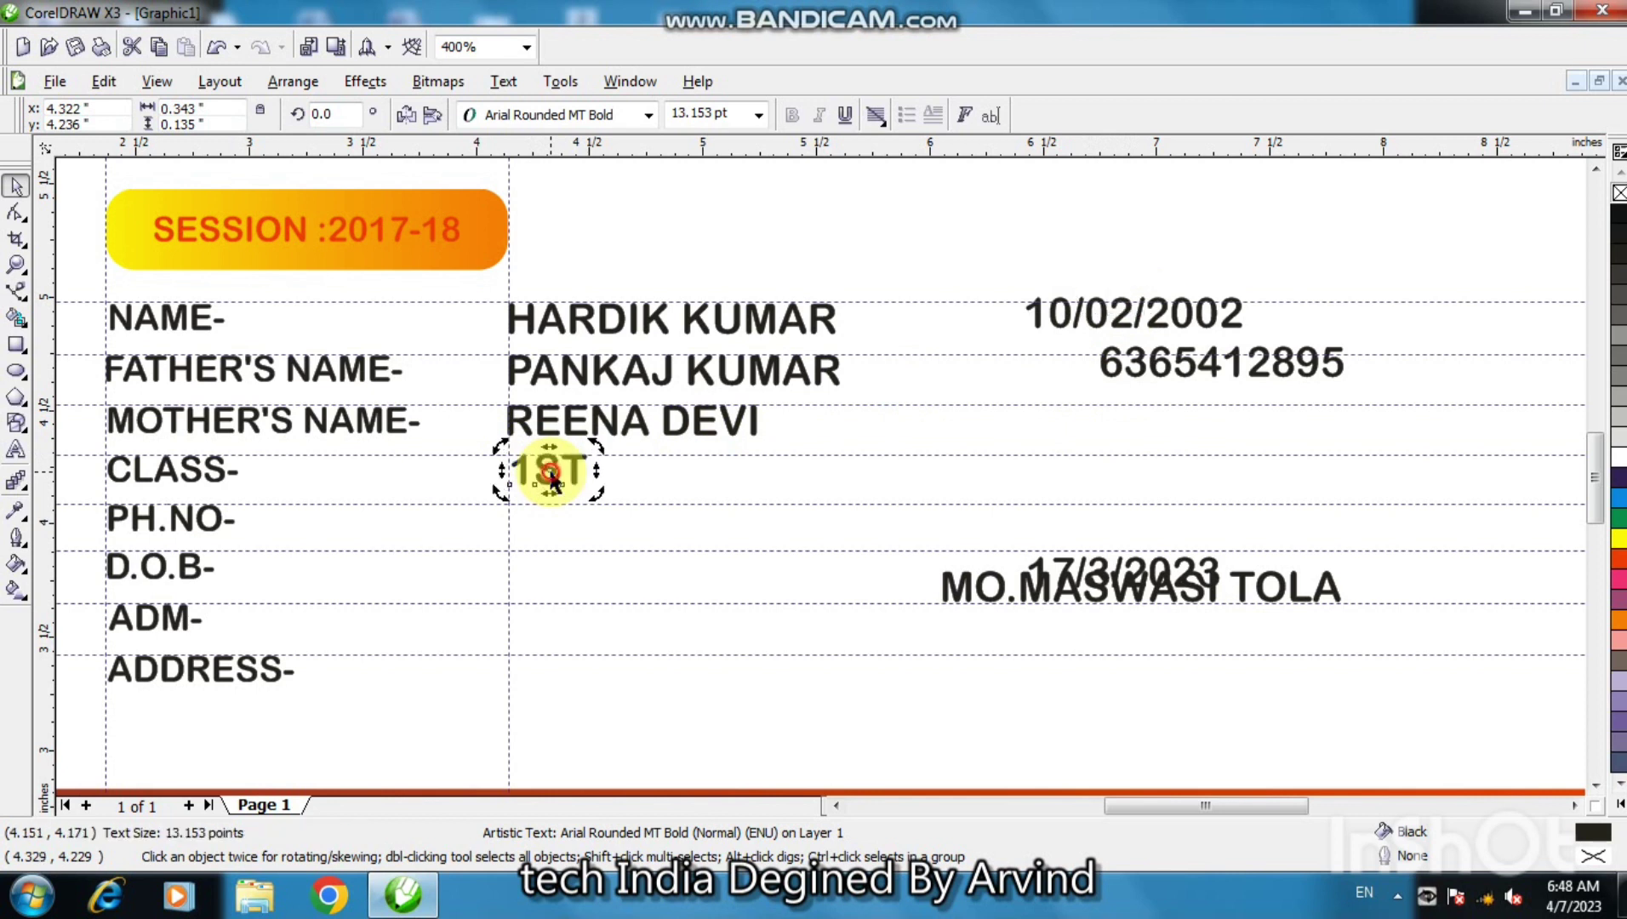
pyautogui.click(827, 553)
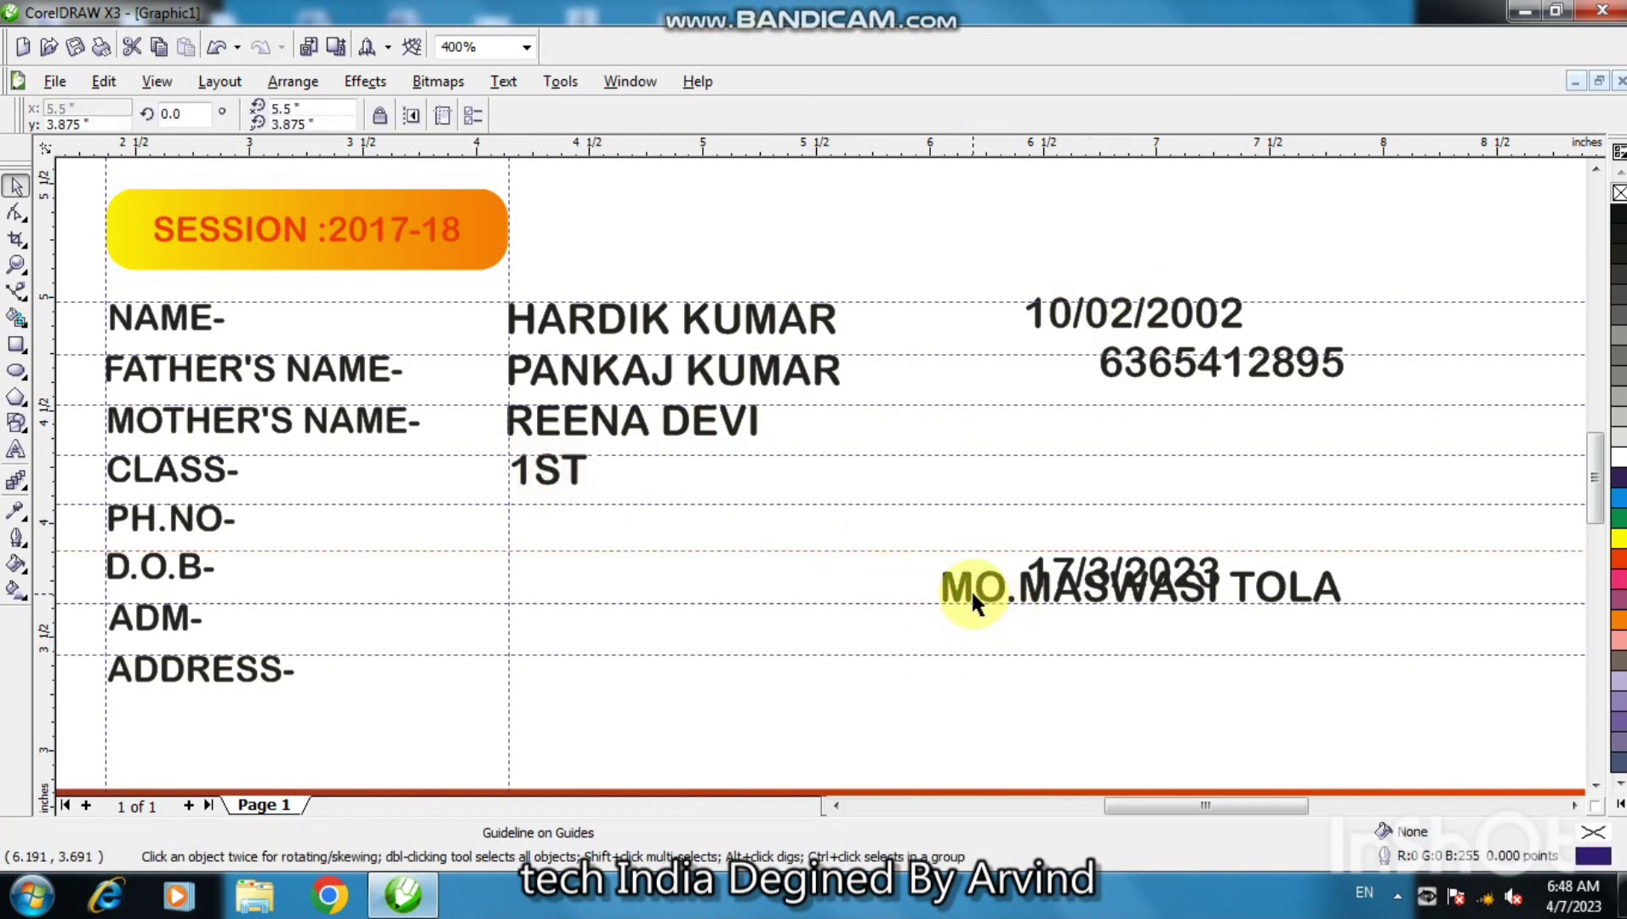
# - Place the phone number, 10/02/2002, the address and 17/3/2023 in their label rows
pyautogui.click(1138, 365)
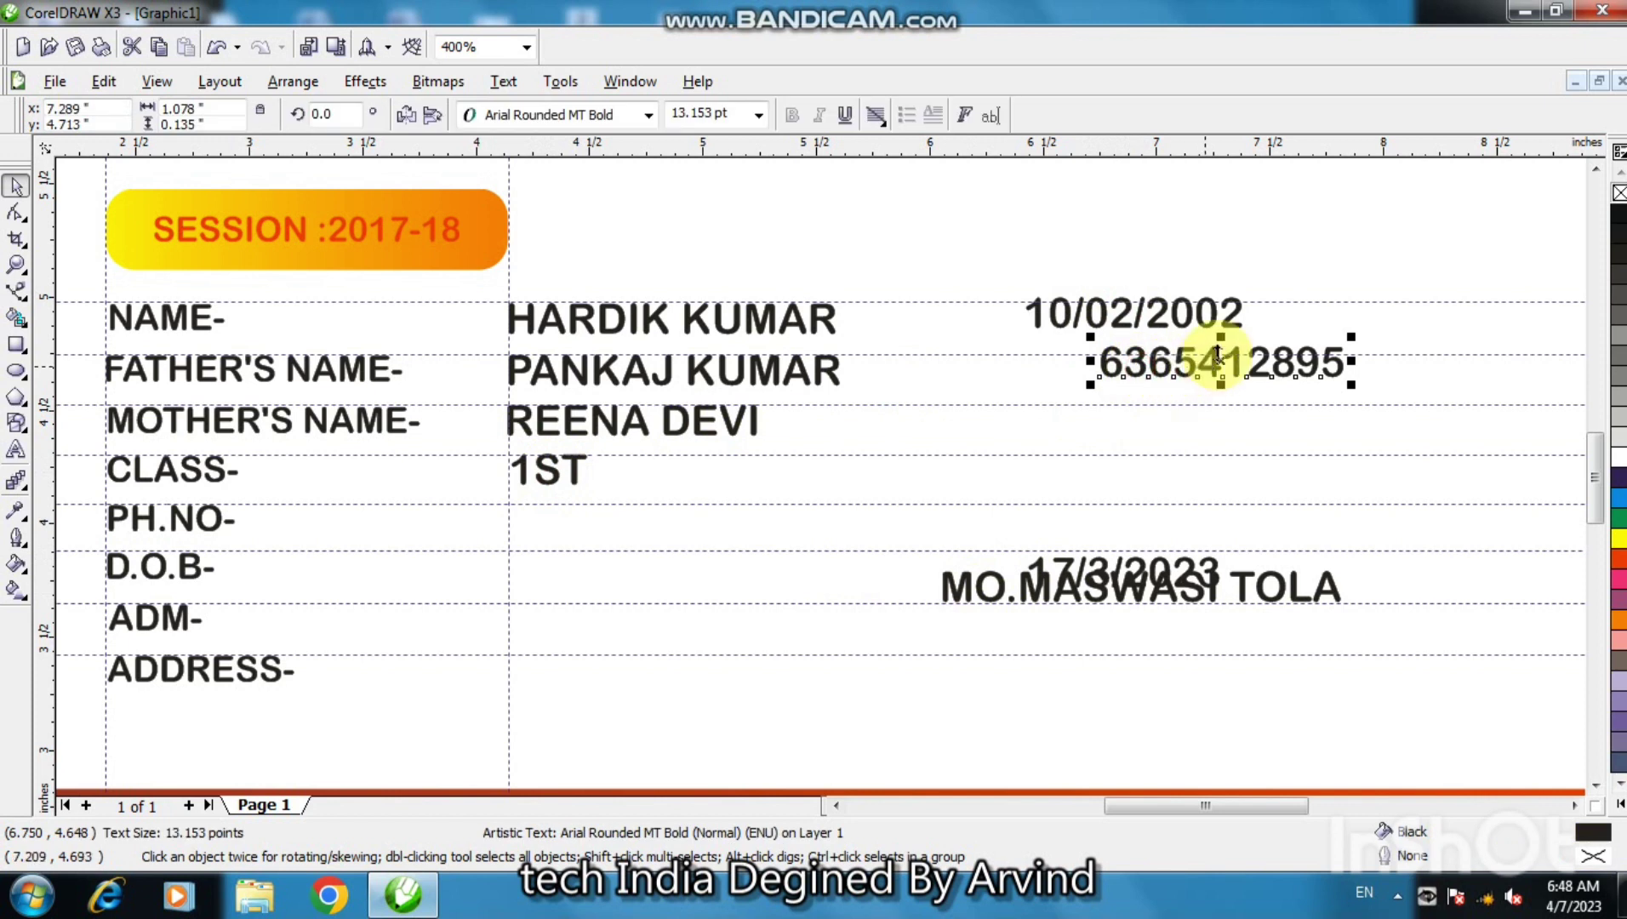
pyautogui.moveTo(1221, 361); pyautogui.dragTo(627, 518)
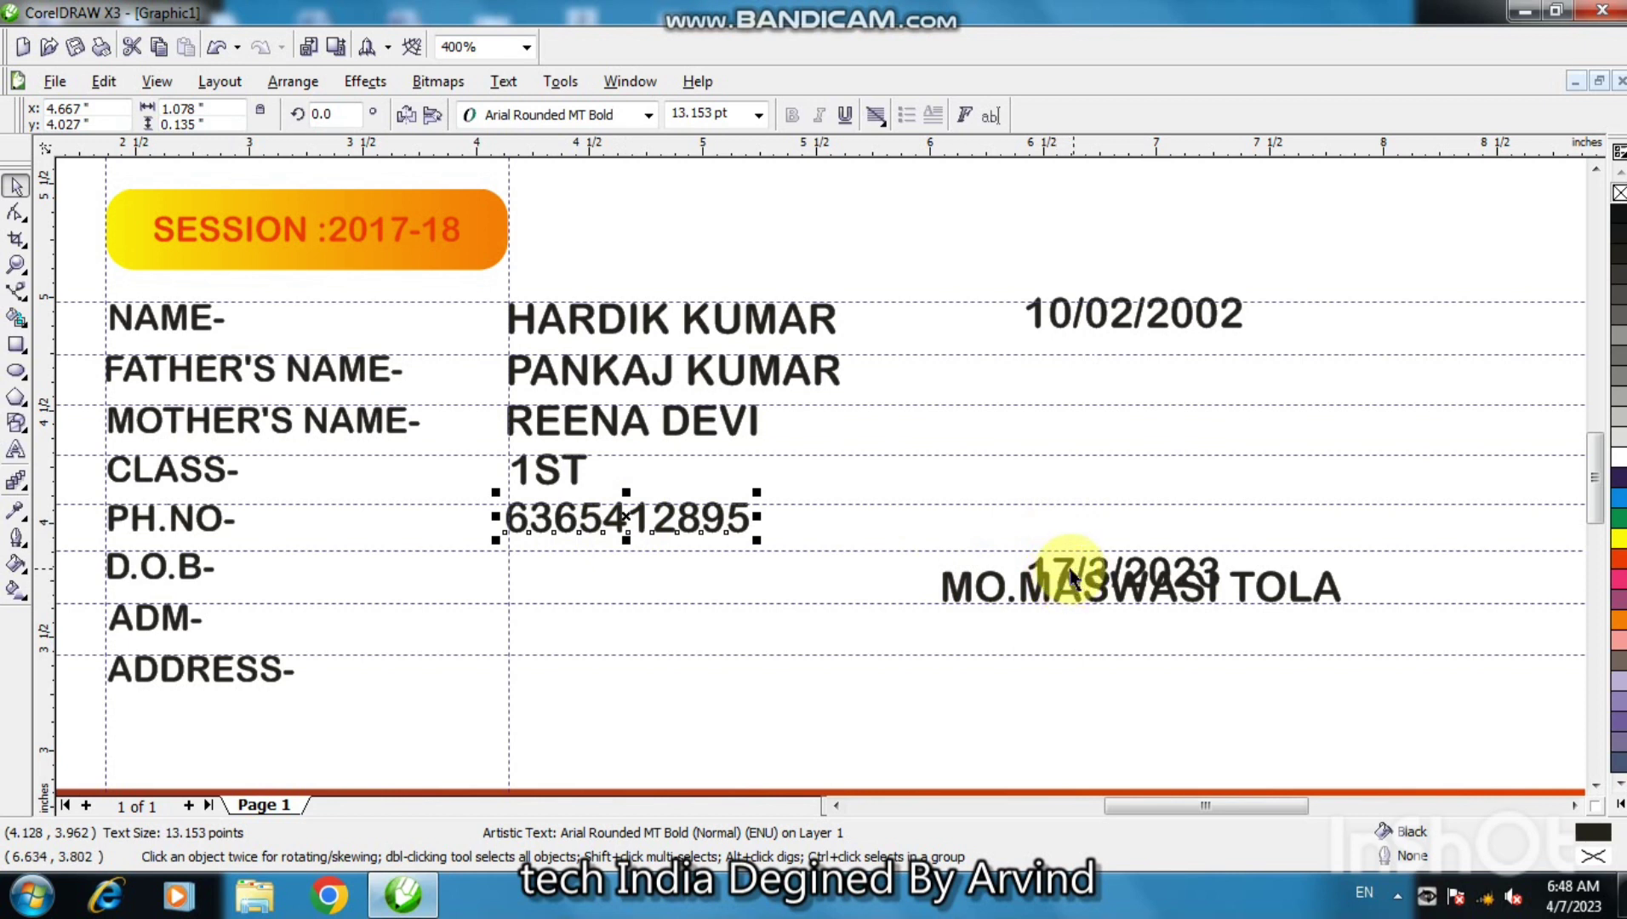
pyautogui.click(1127, 336)
pyautogui.moveTo(1136, 316); pyautogui.dragTo(626, 571)
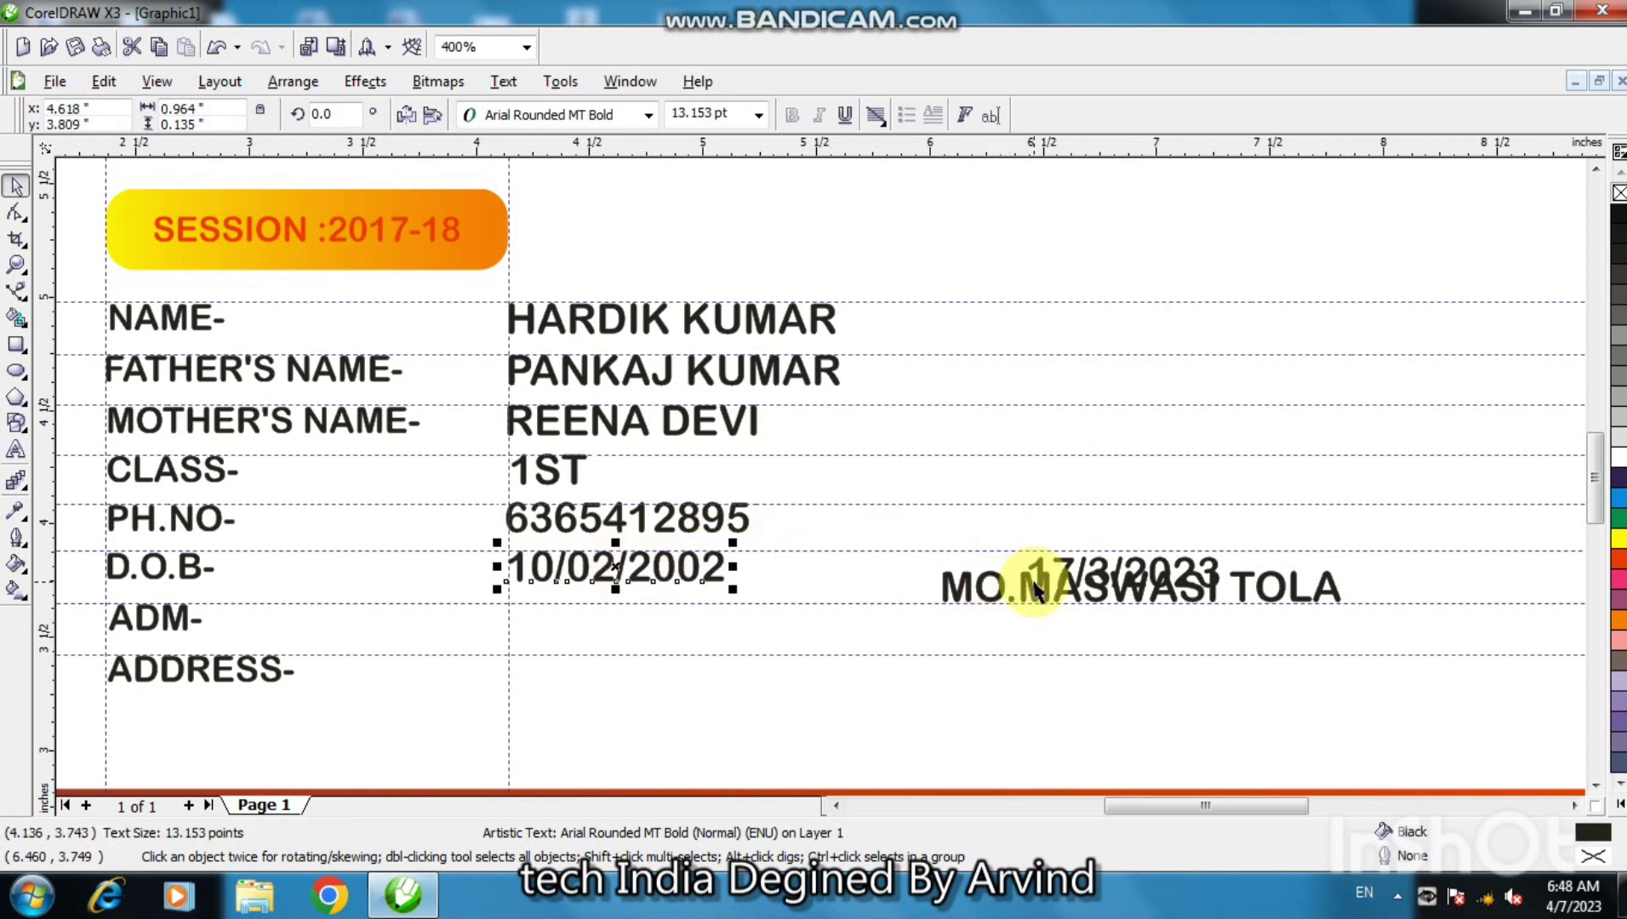
pyautogui.click(1068, 579)
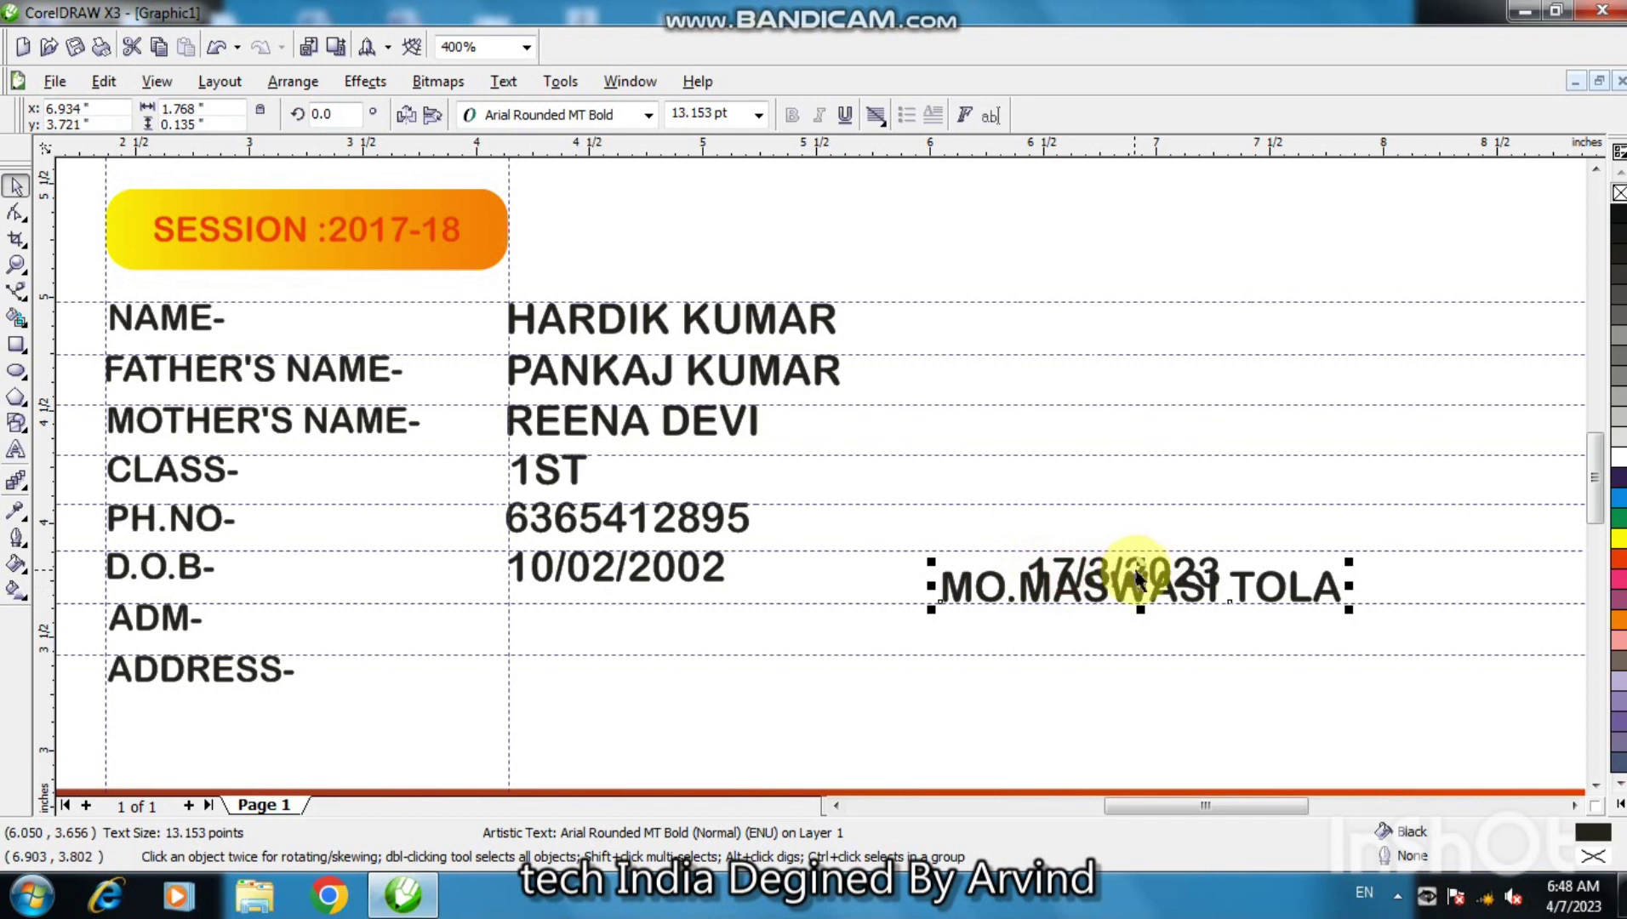
pyautogui.moveTo(1139, 583); pyautogui.dragTo(711, 667)
pyautogui.click(1059, 583)
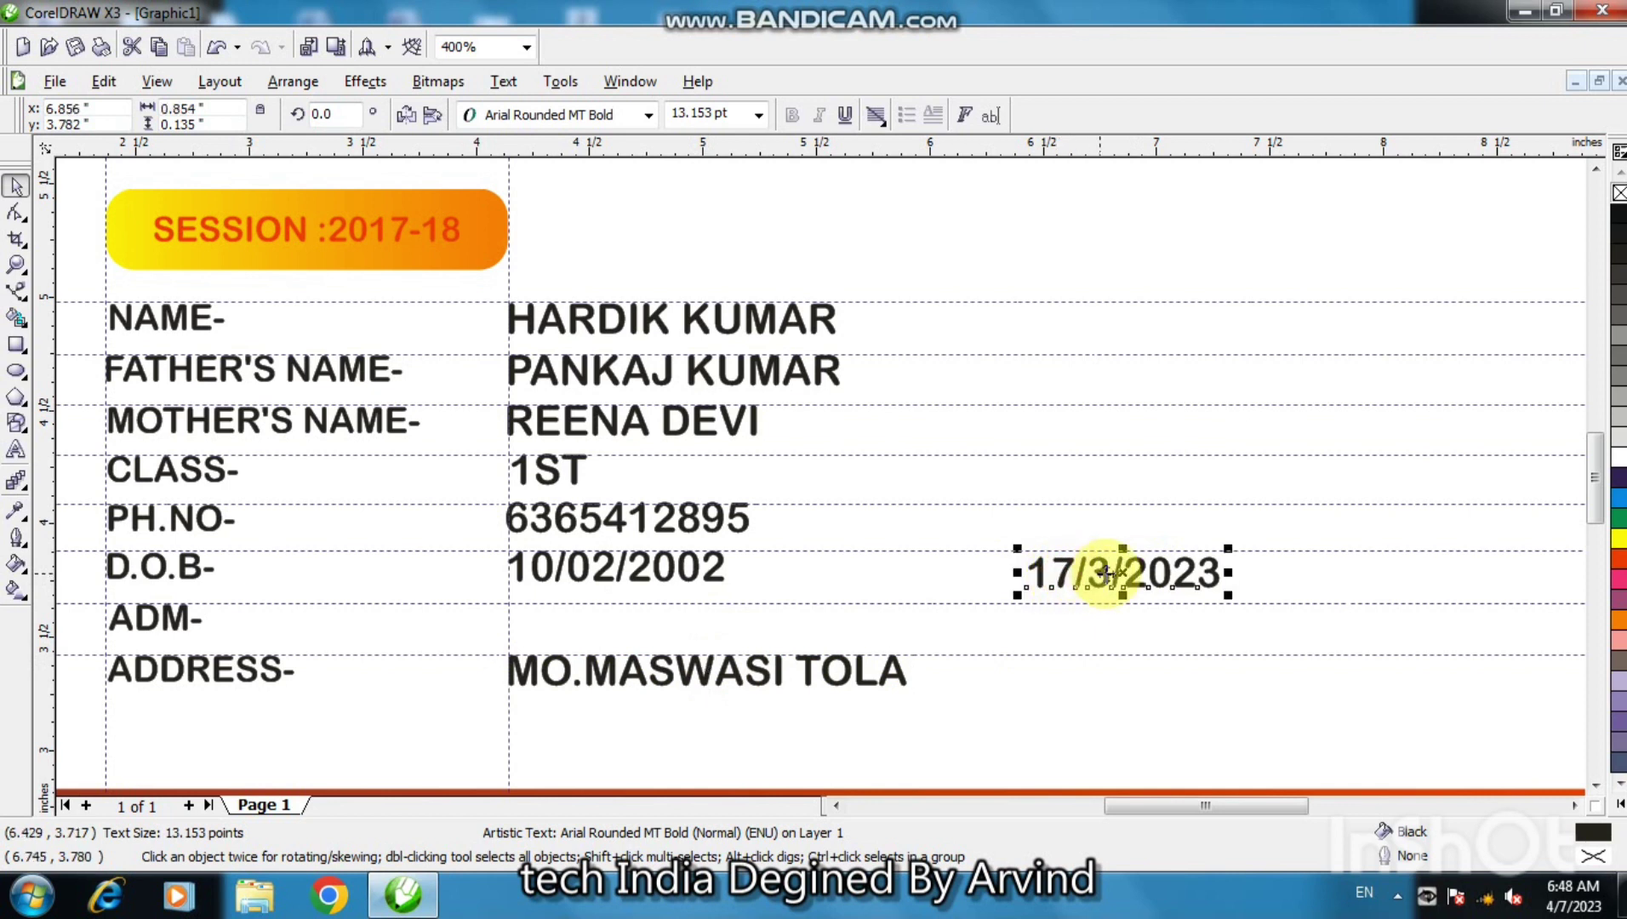
pyautogui.moveTo(1123, 573); pyautogui.dragTo(601, 621)
# - Delete every horizontal guideline from the page
pyautogui.click(920, 582)
pyautogui.press('F3')
pyautogui.press('F3')
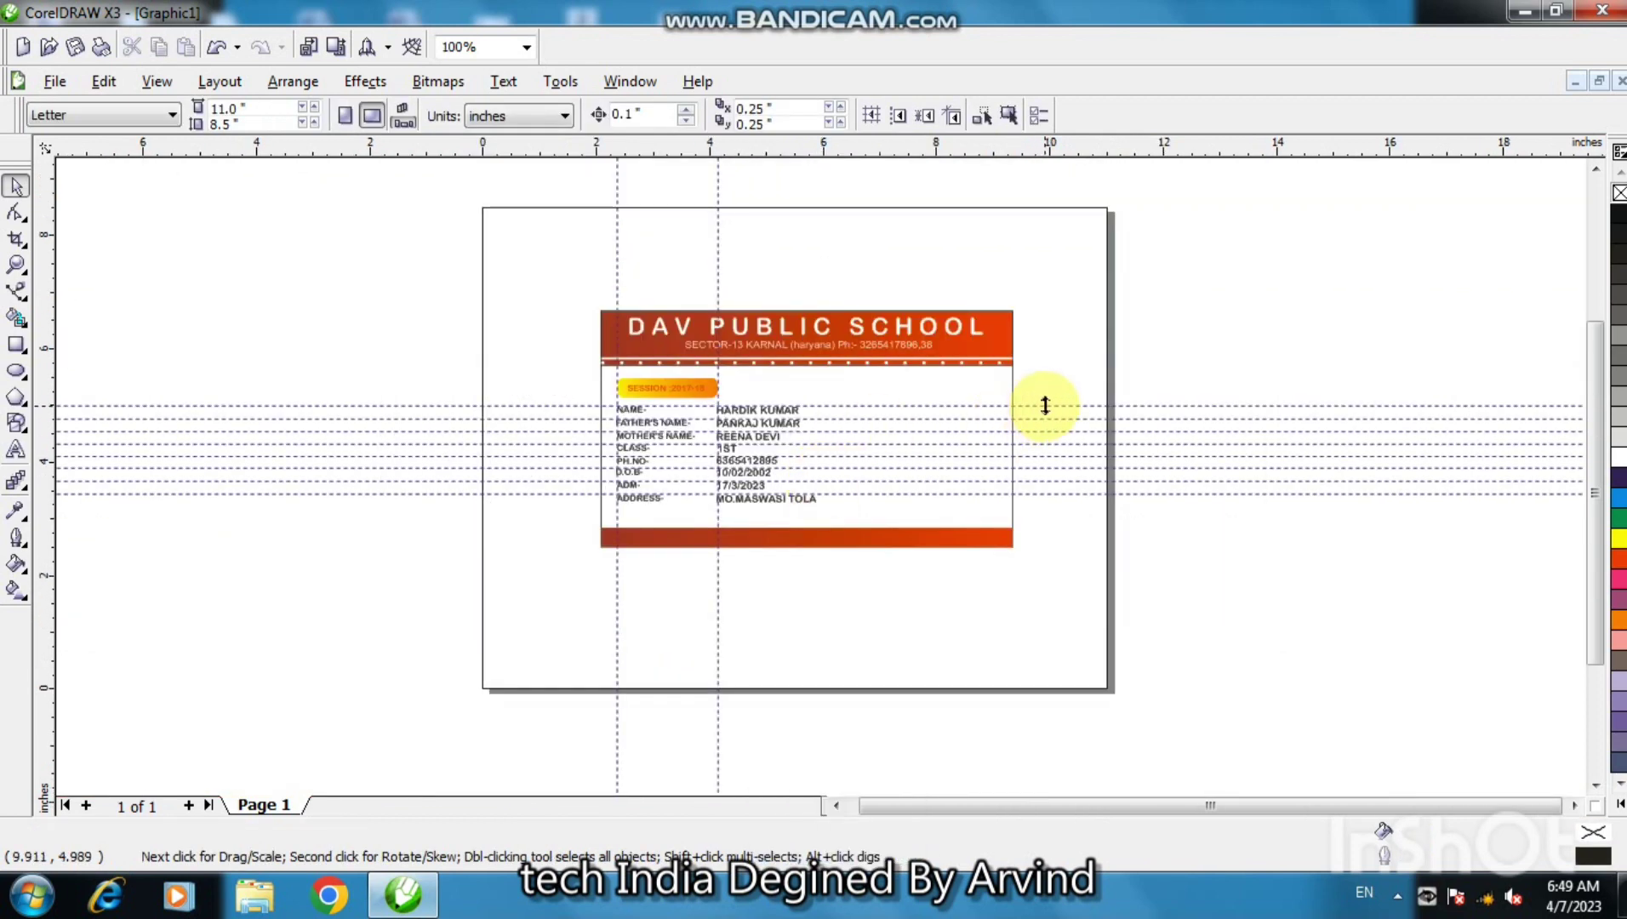
pyautogui.click(1045, 405)
pyautogui.press('Delete')
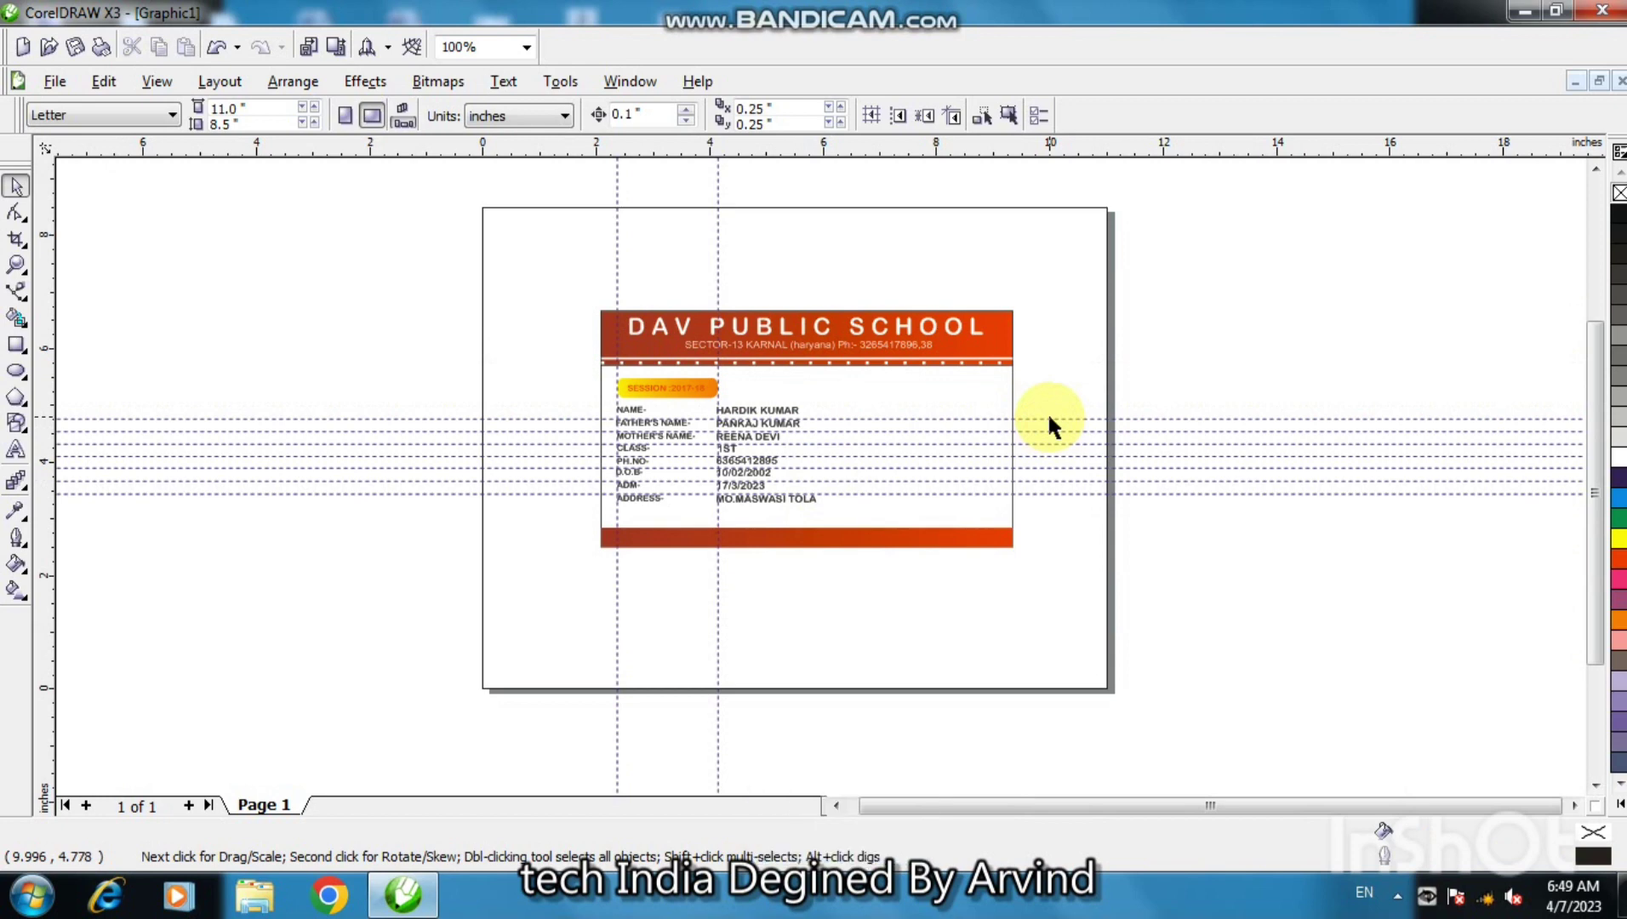
pyautogui.doubleClick(1050, 418)
pyautogui.press('Delete')
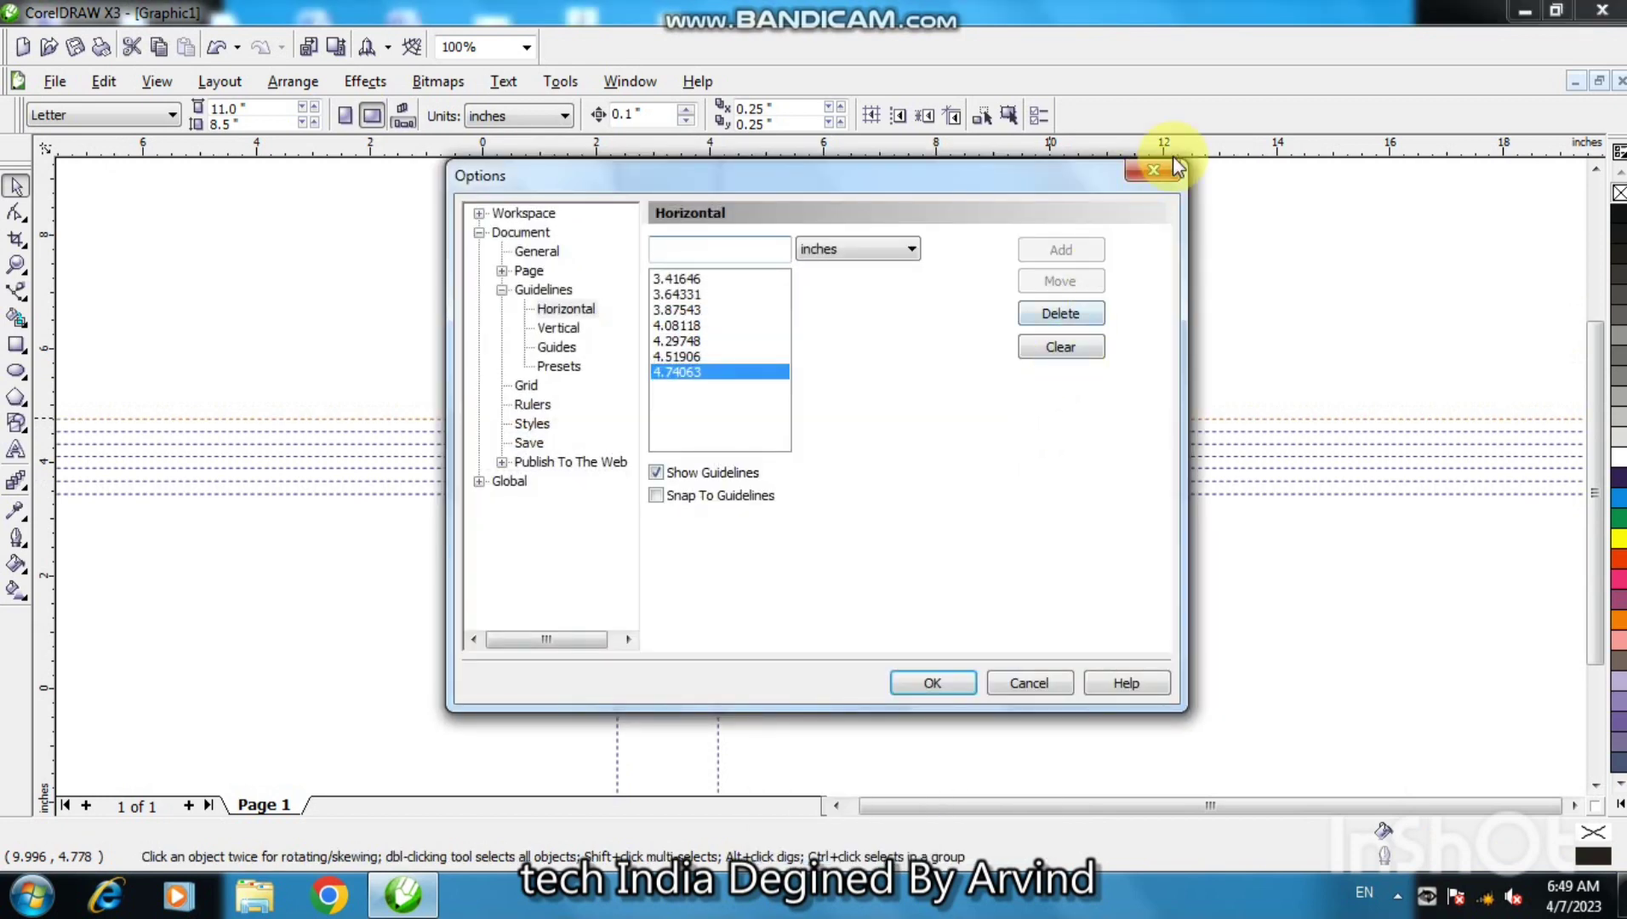
pyautogui.click(1168, 173)
pyautogui.press('Delete')
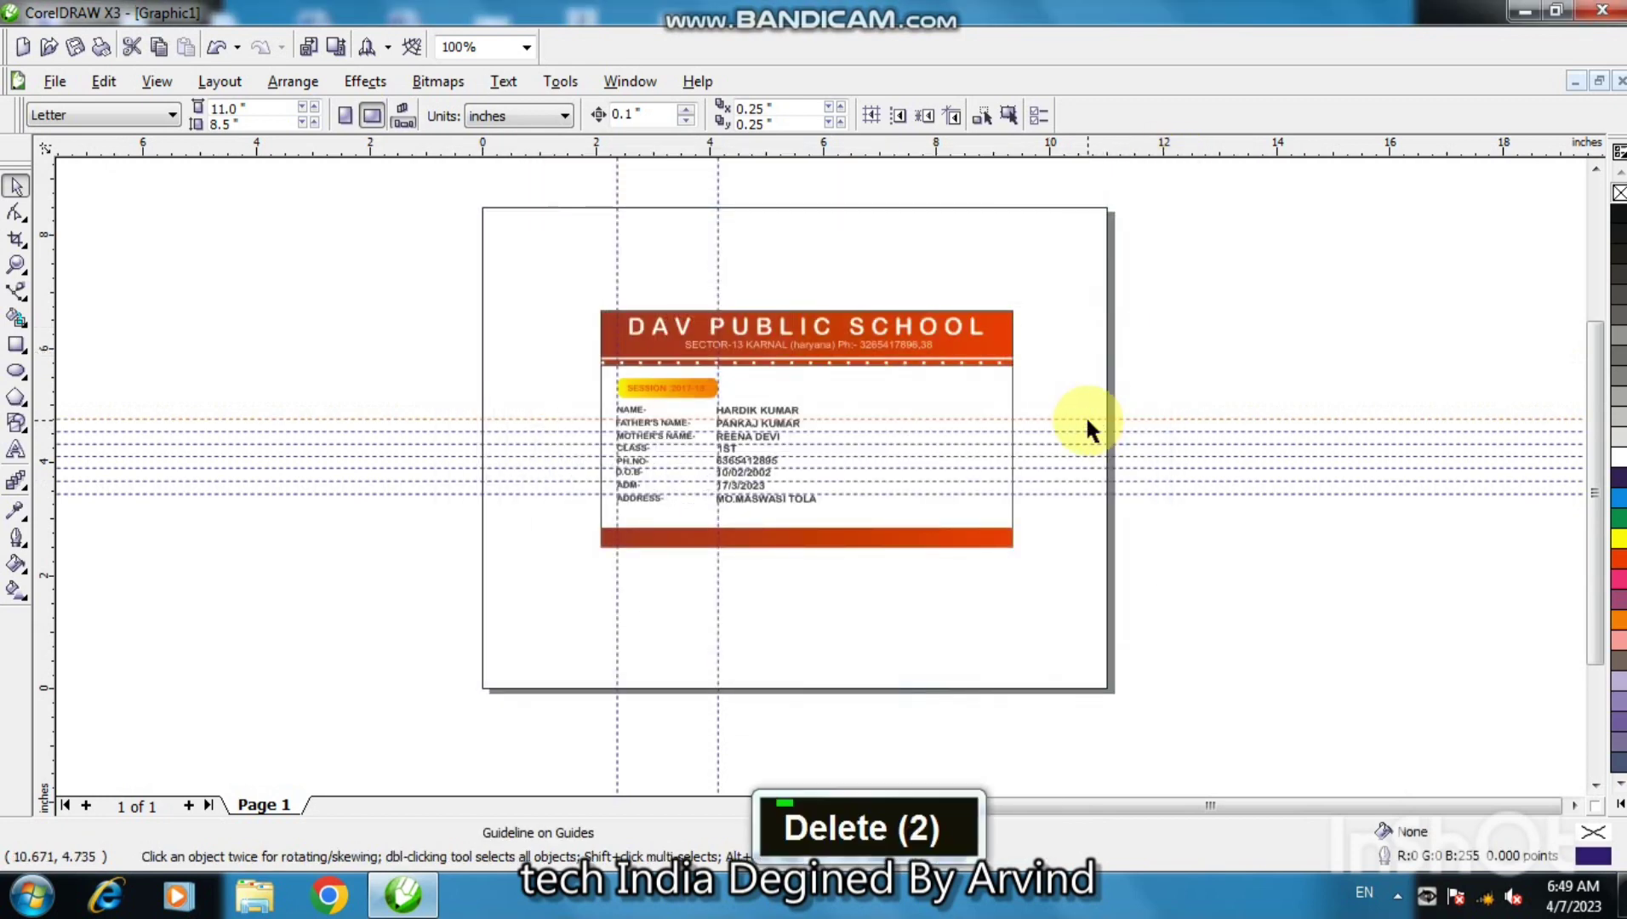
pyautogui.click(1093, 432)
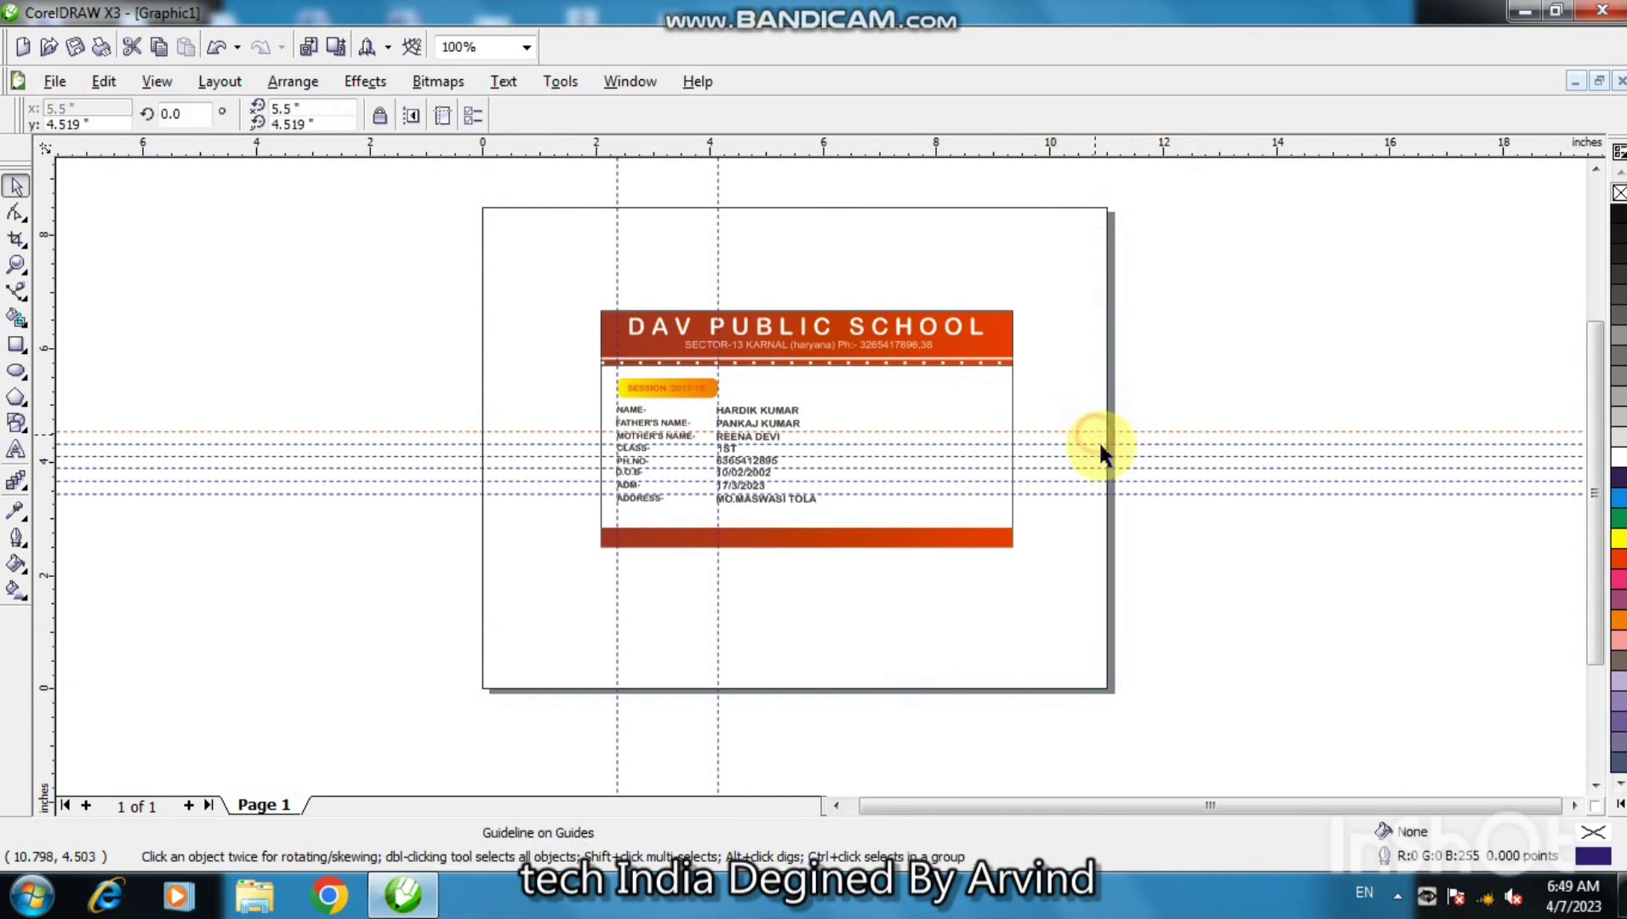
pyautogui.press('Delete')
pyautogui.click(1102, 443)
pyautogui.press('Delete')
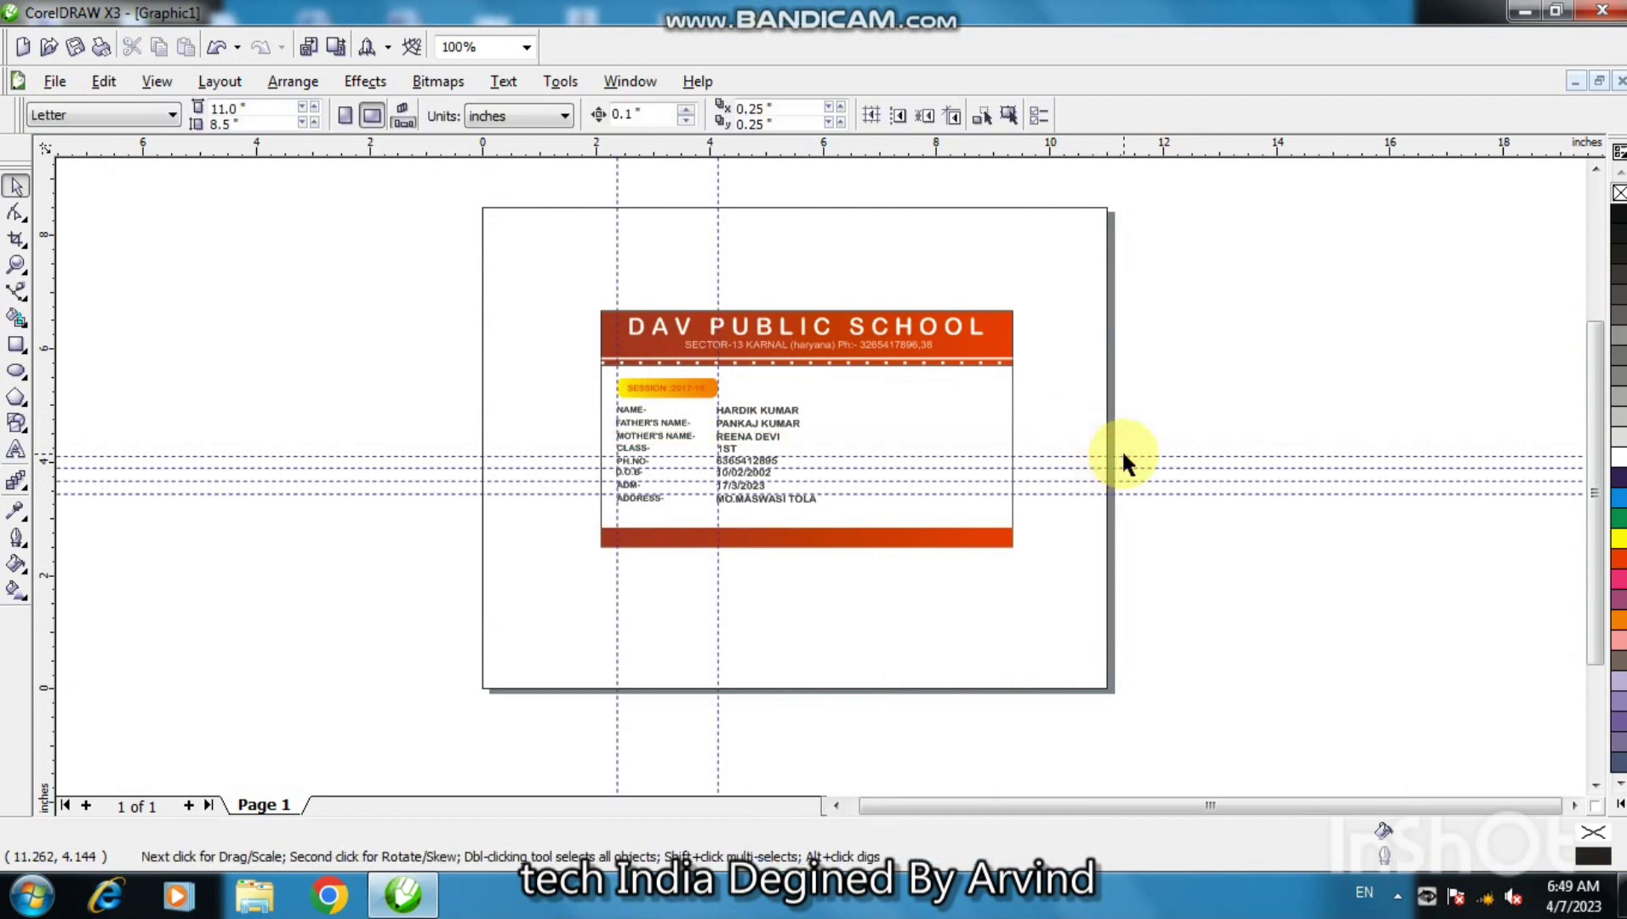
pyautogui.click(1124, 457)
pyautogui.press('Delete')
pyautogui.click(1141, 467)
pyautogui.press('Delete')
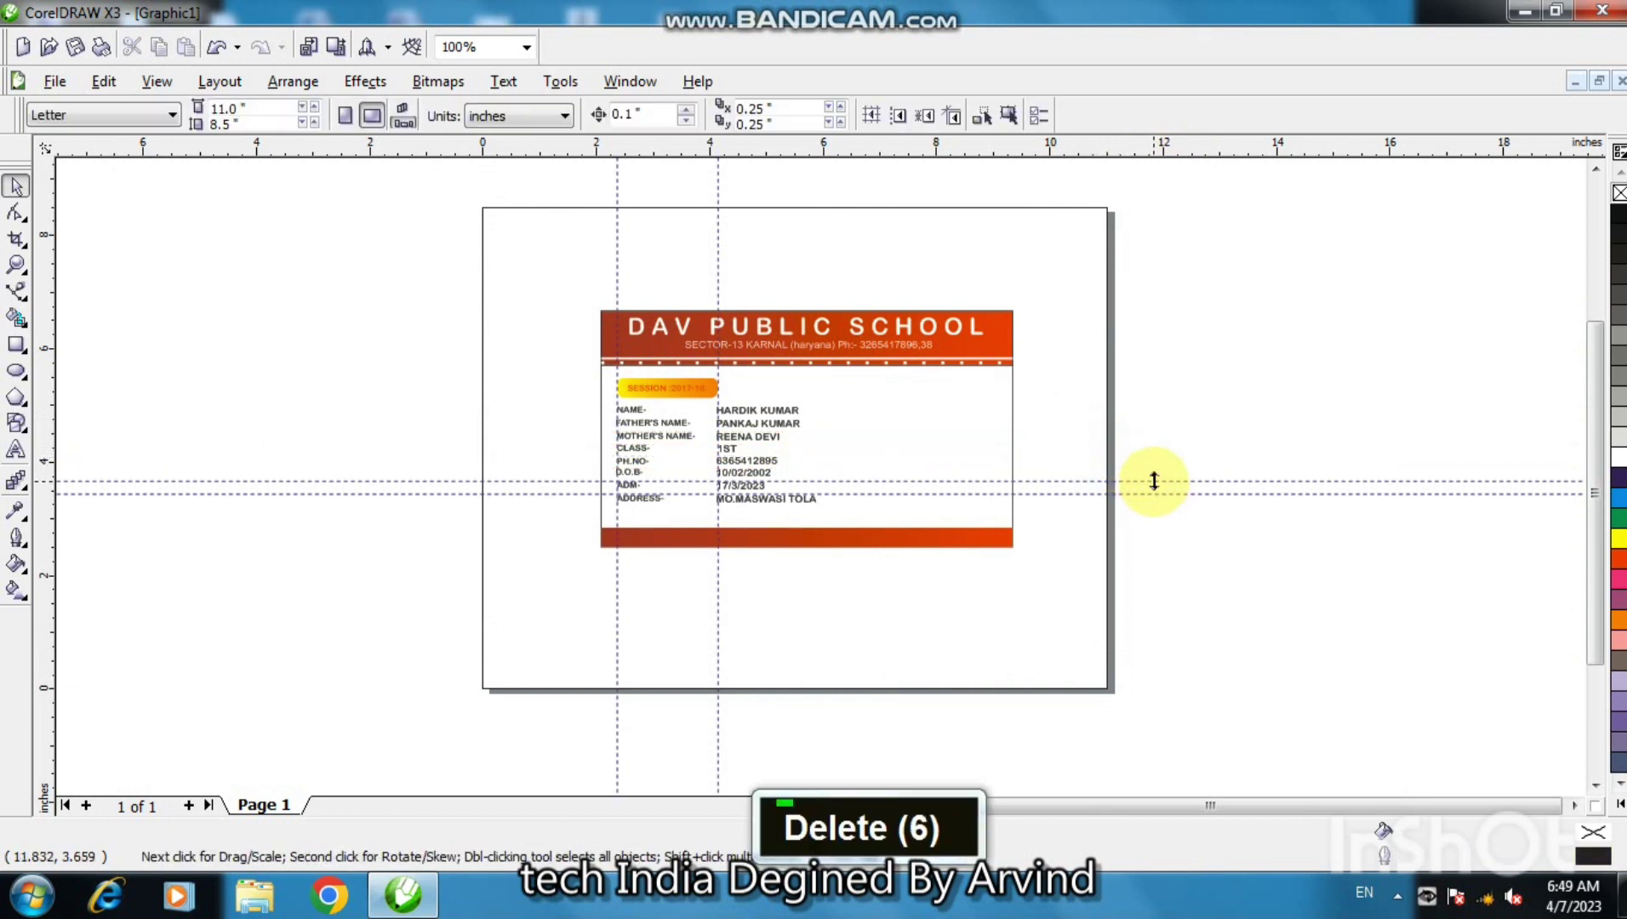
pyautogui.click(1153, 480)
pyautogui.press('Delete')
pyautogui.click(1164, 493)
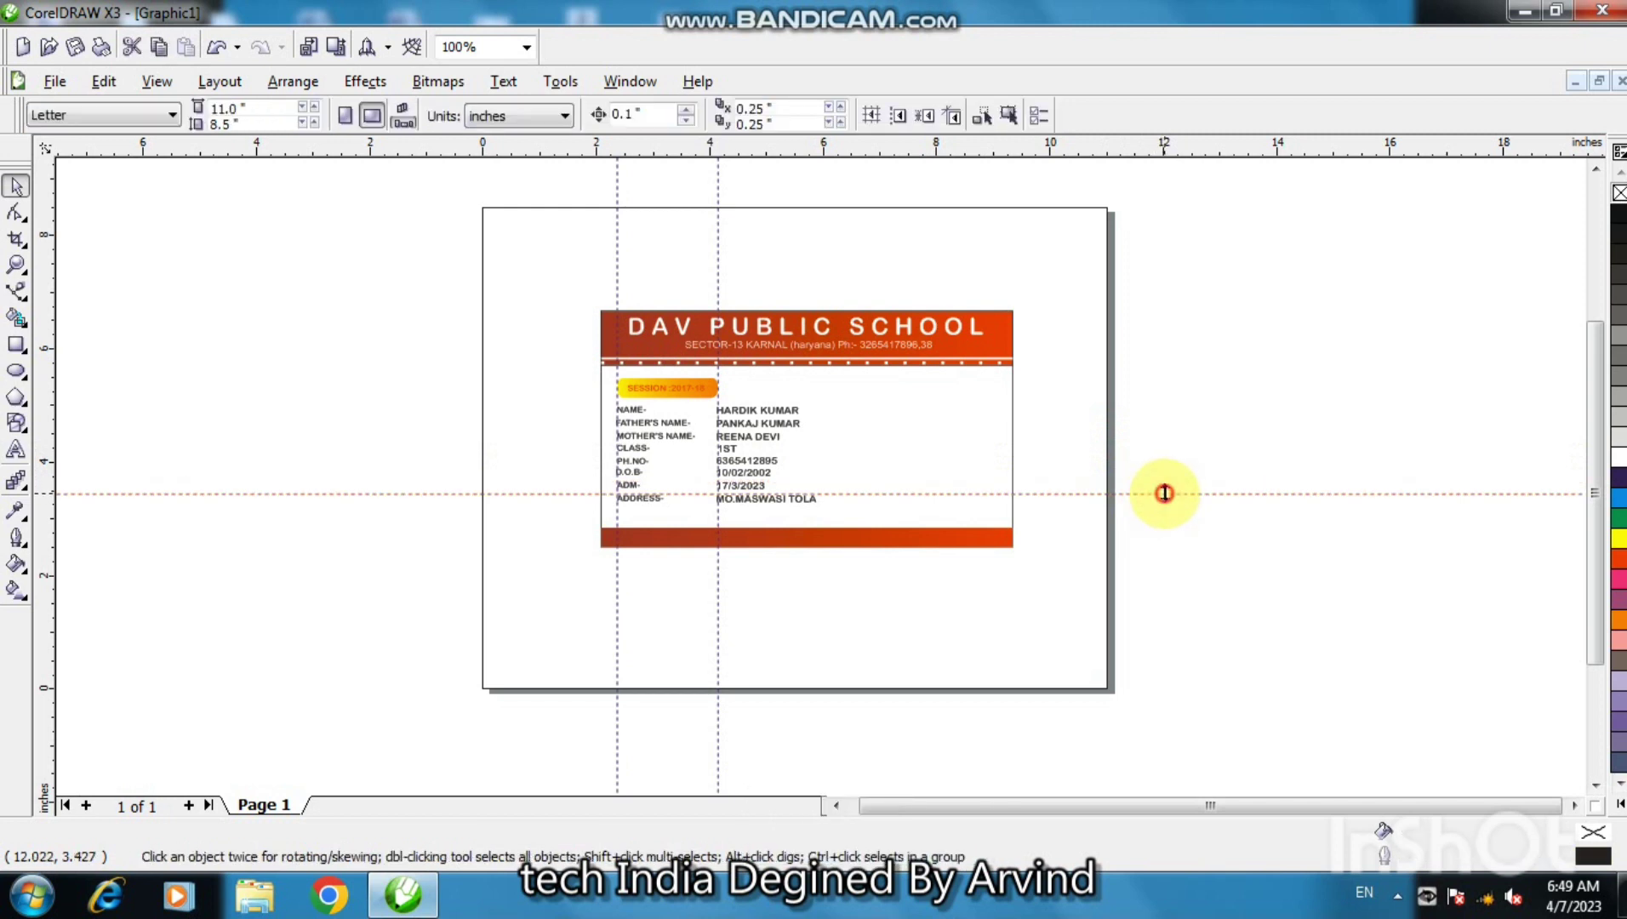
pyautogui.press('Delete')
# - Delete the two vertical guidelines and zoom in on the finished ID card
pyautogui.click(718, 286)
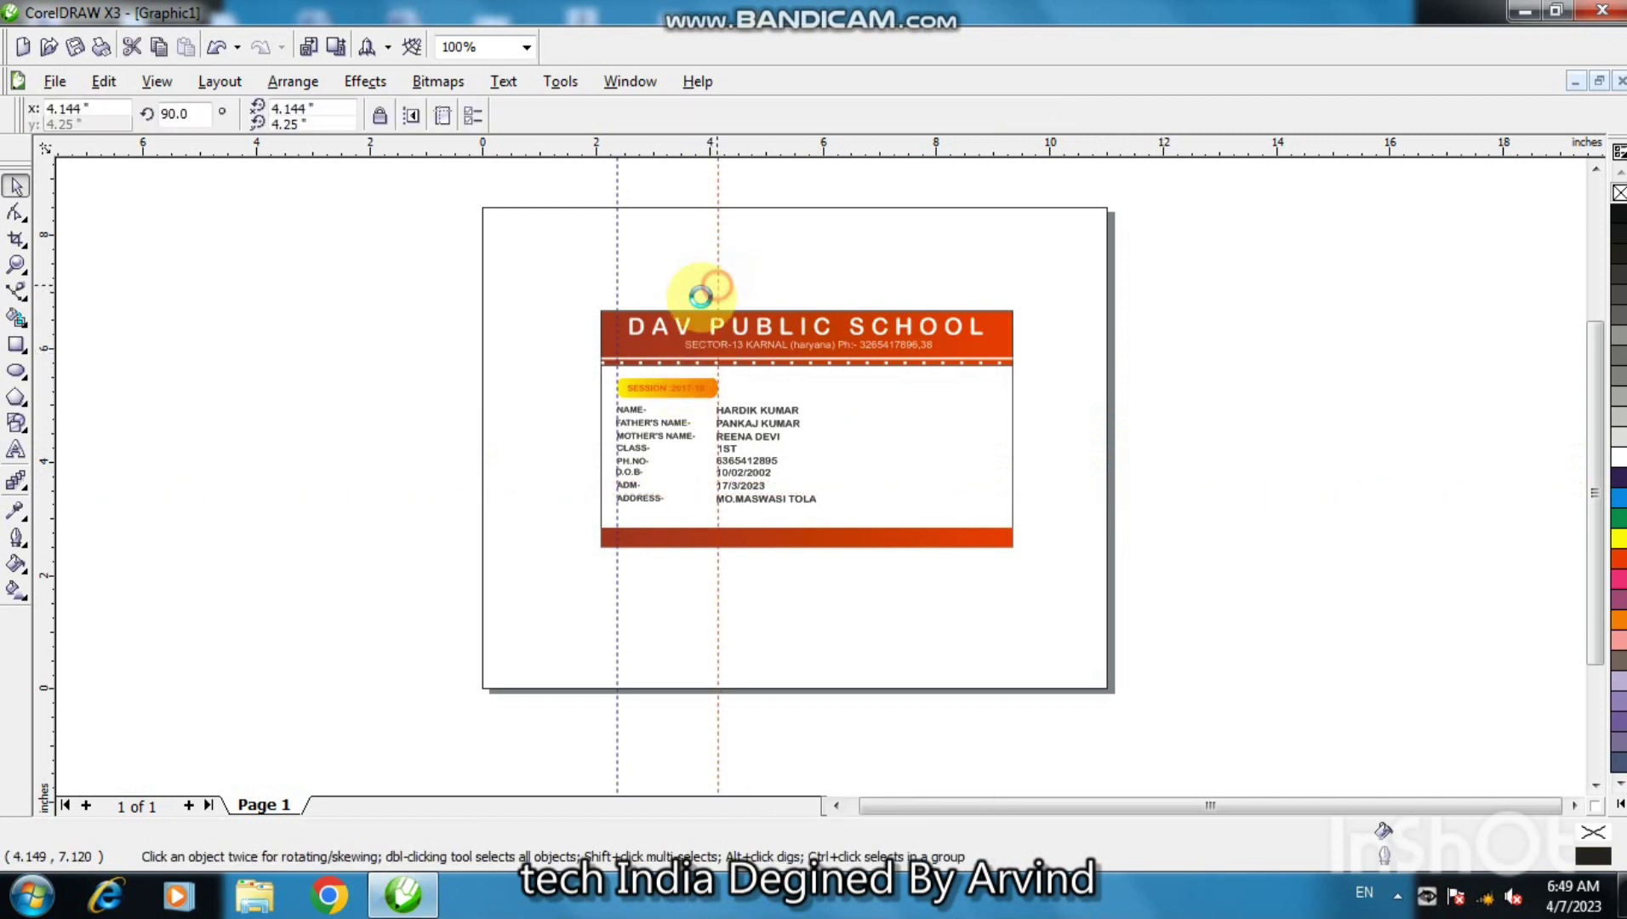
pyautogui.press('Delete')
pyautogui.click(617, 298)
pyautogui.press('Delete')
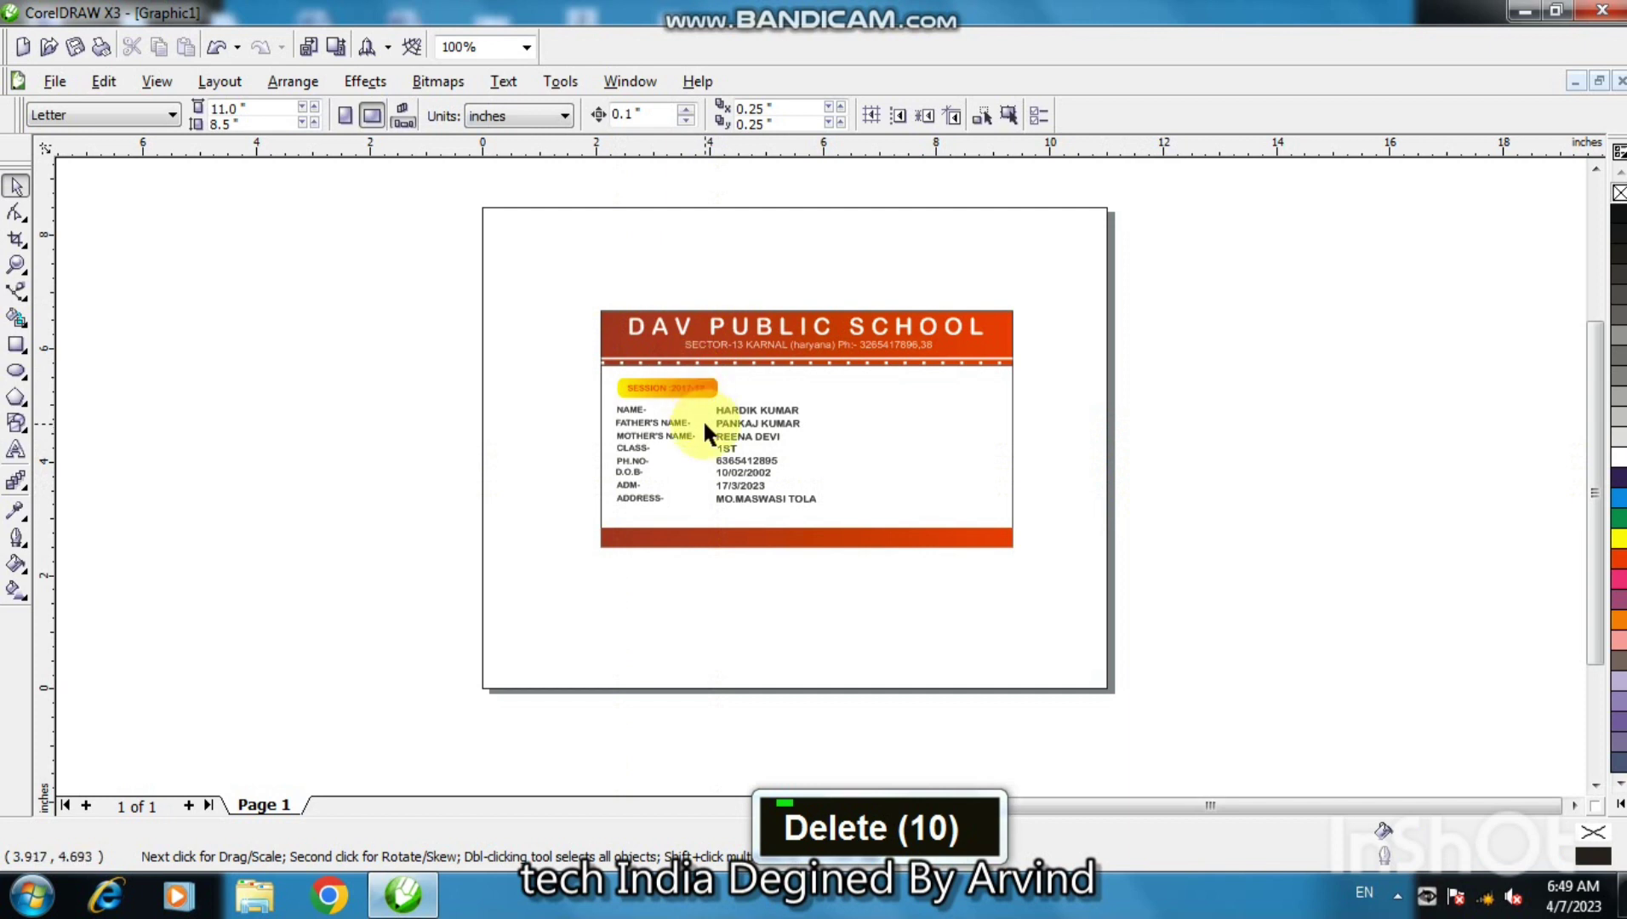
pyautogui.click(16, 345)
pyautogui.press('F2')
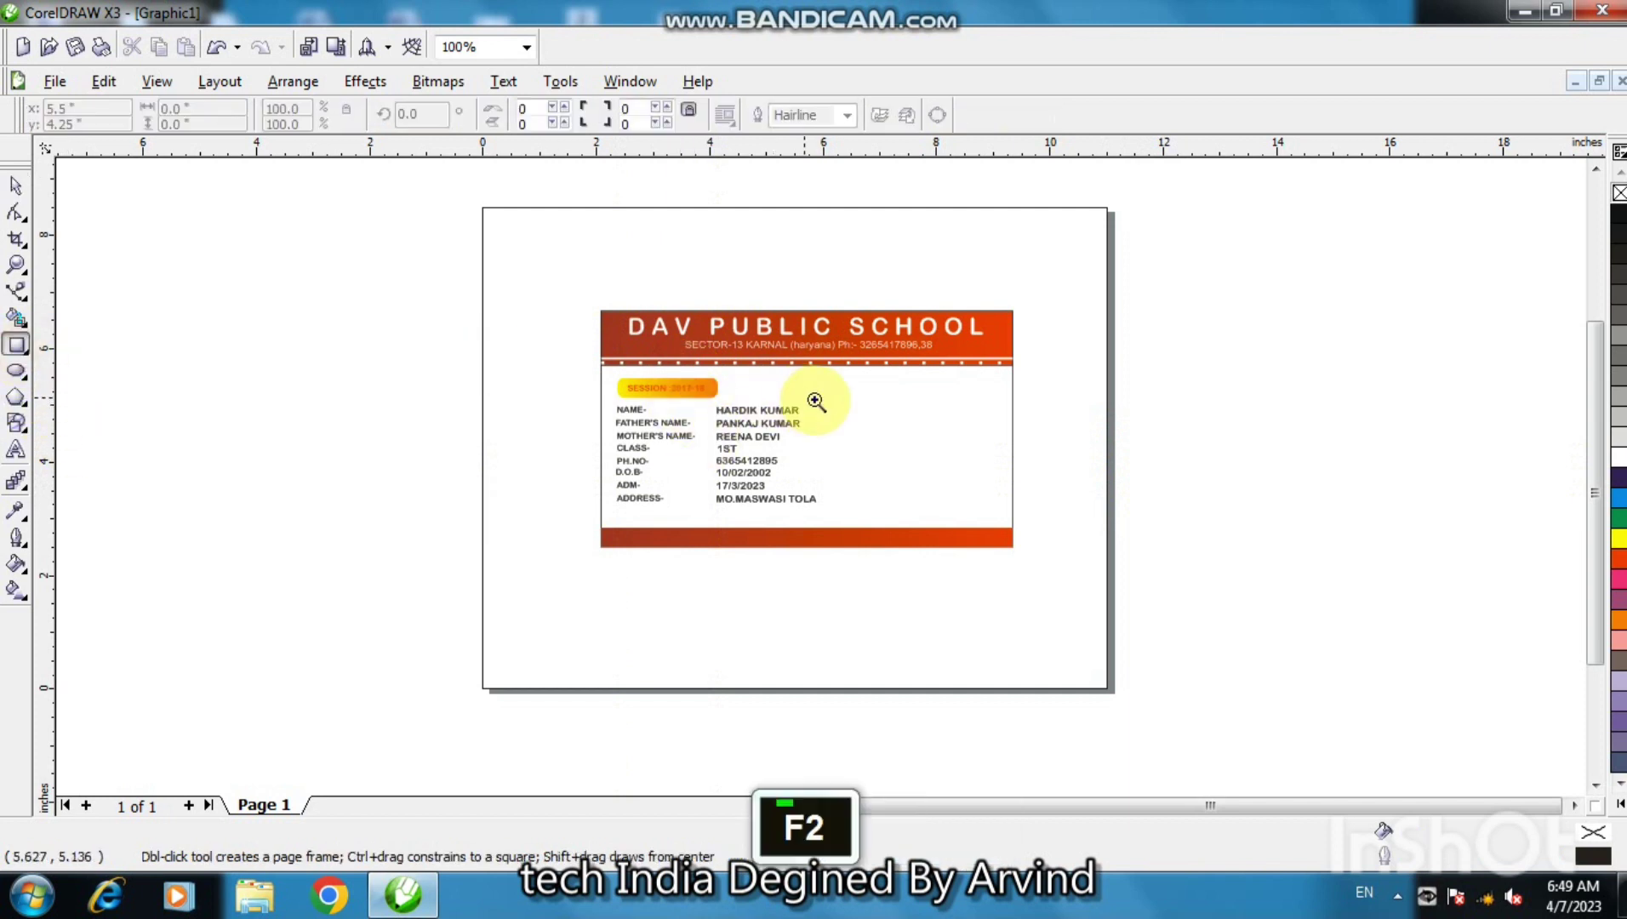
pyautogui.click(815, 400)
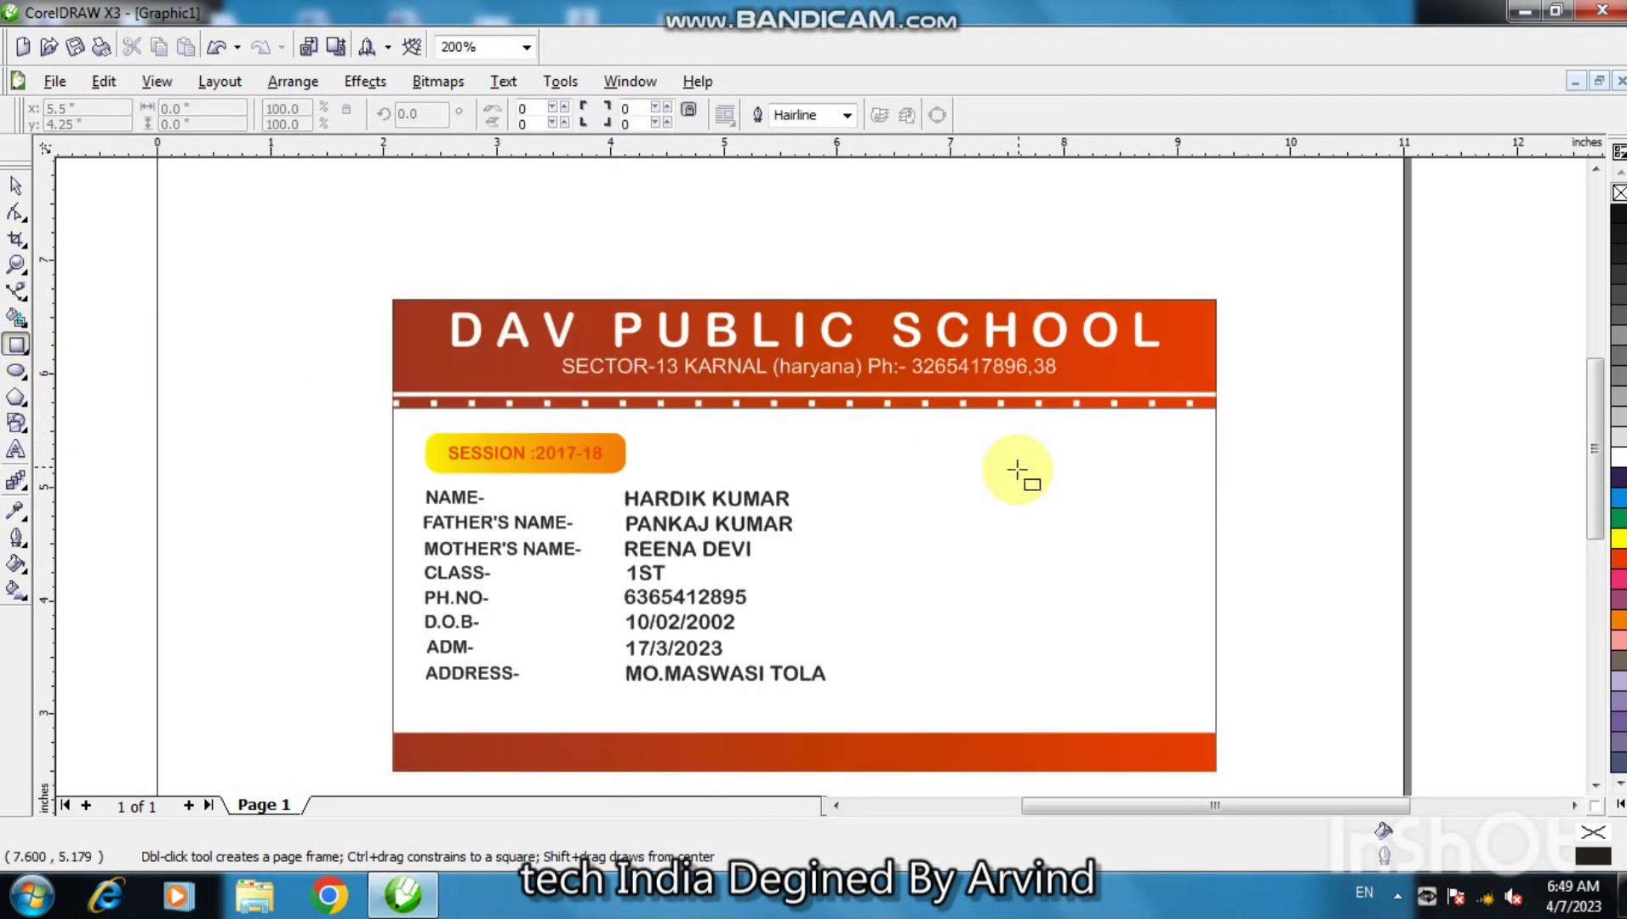